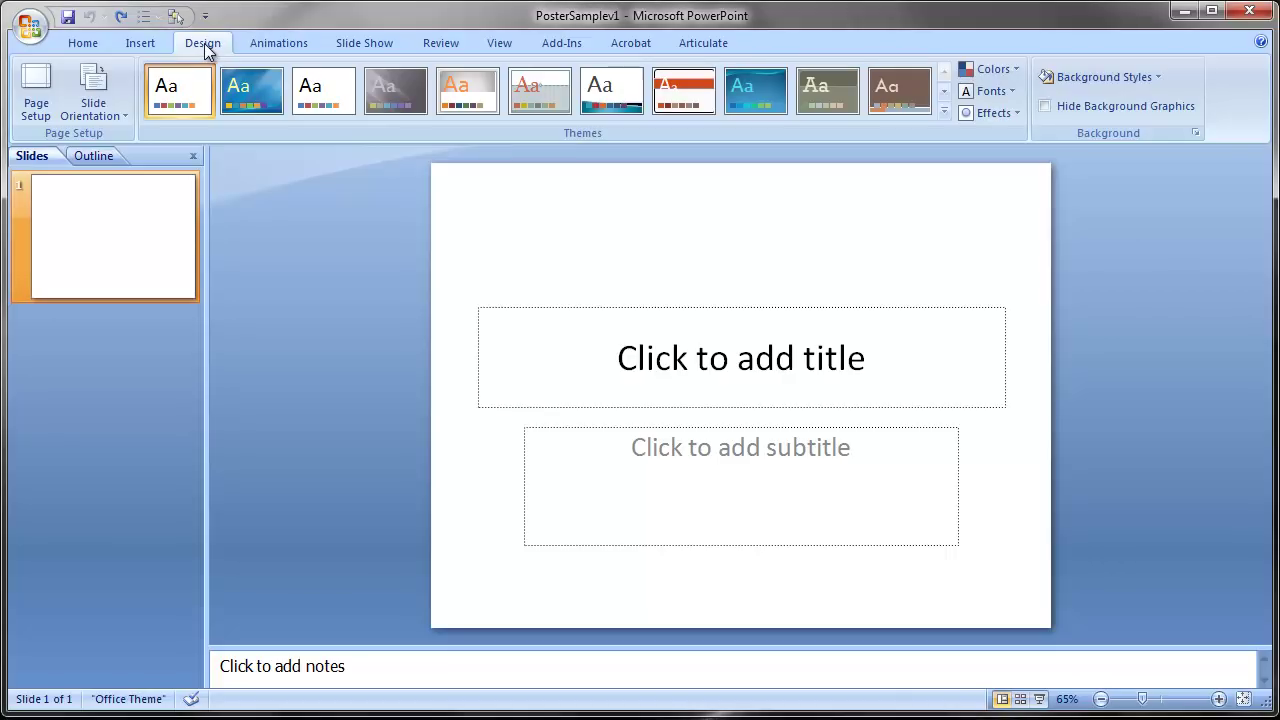
# Set the slide's page size to a custom width of 42 inches and height of 38 inches.
pyautogui.click(36, 106)
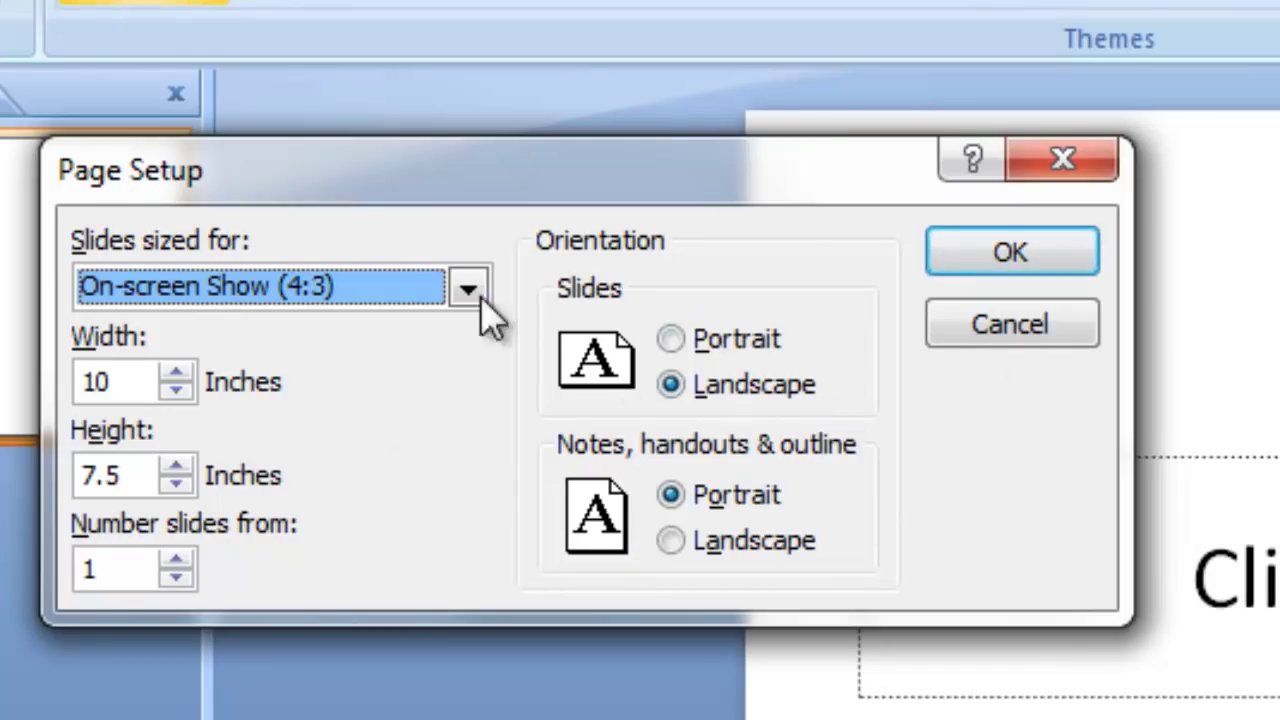
pyautogui.moveTo(106, 381); pyautogui.dragTo(71, 391)
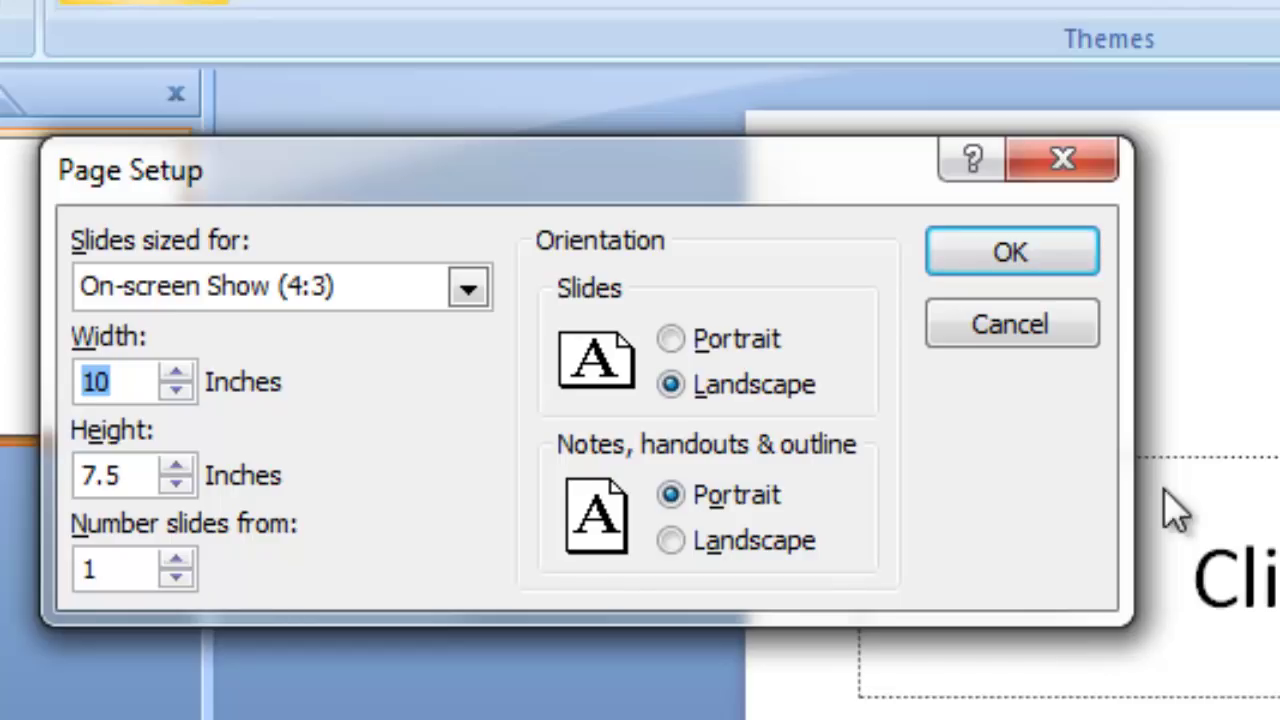
pyautogui.write('42')
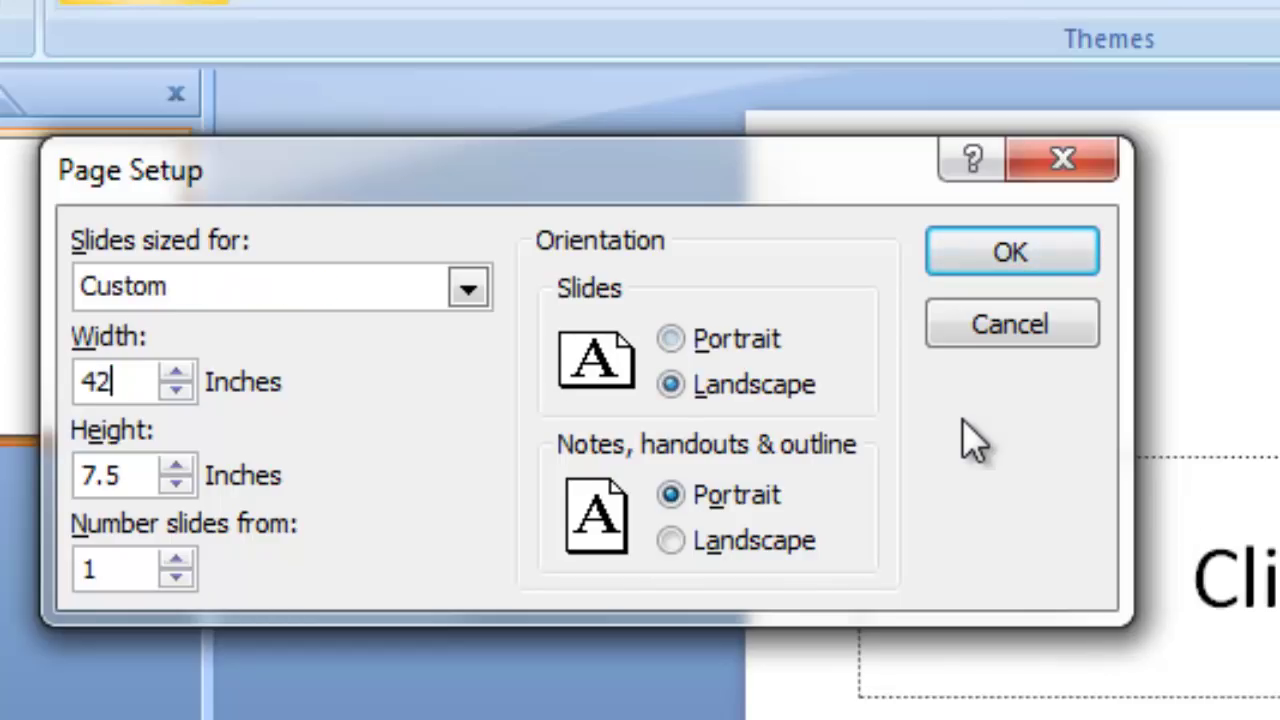
pyautogui.click(134, 480)
pyautogui.doubleClick(88, 470)
pyautogui.write('38')
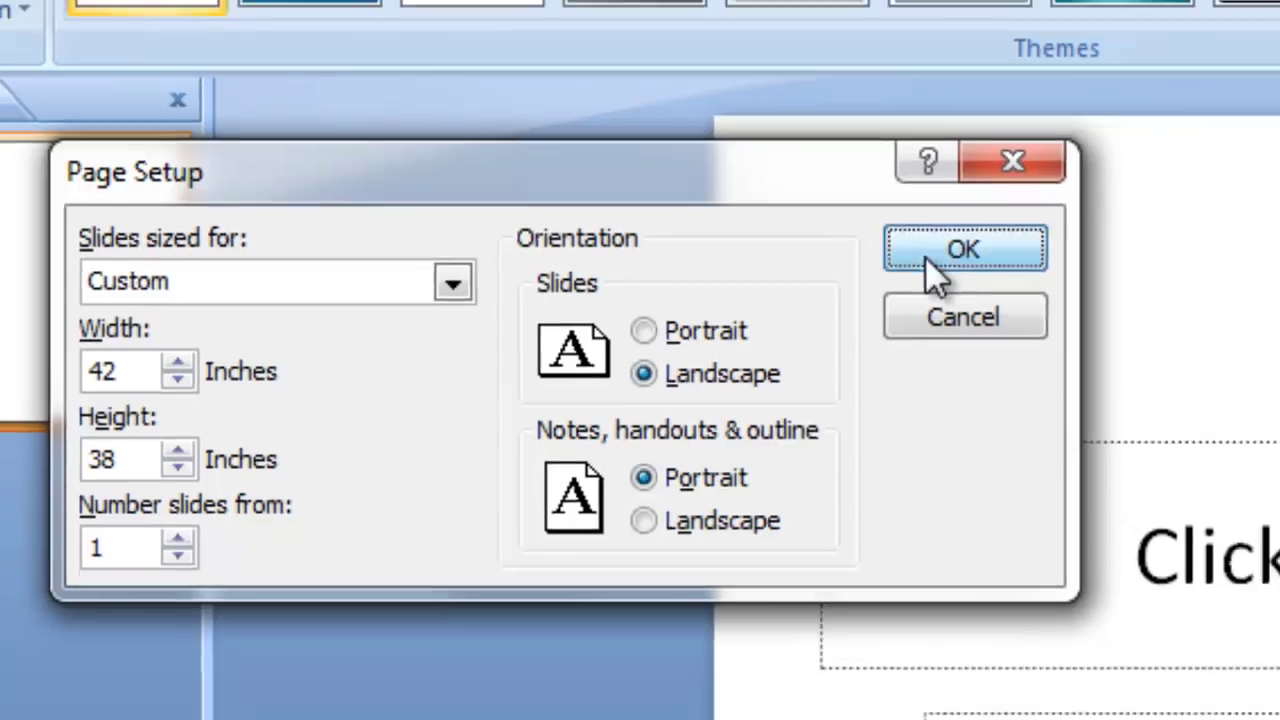
pyautogui.click(1005, 245)
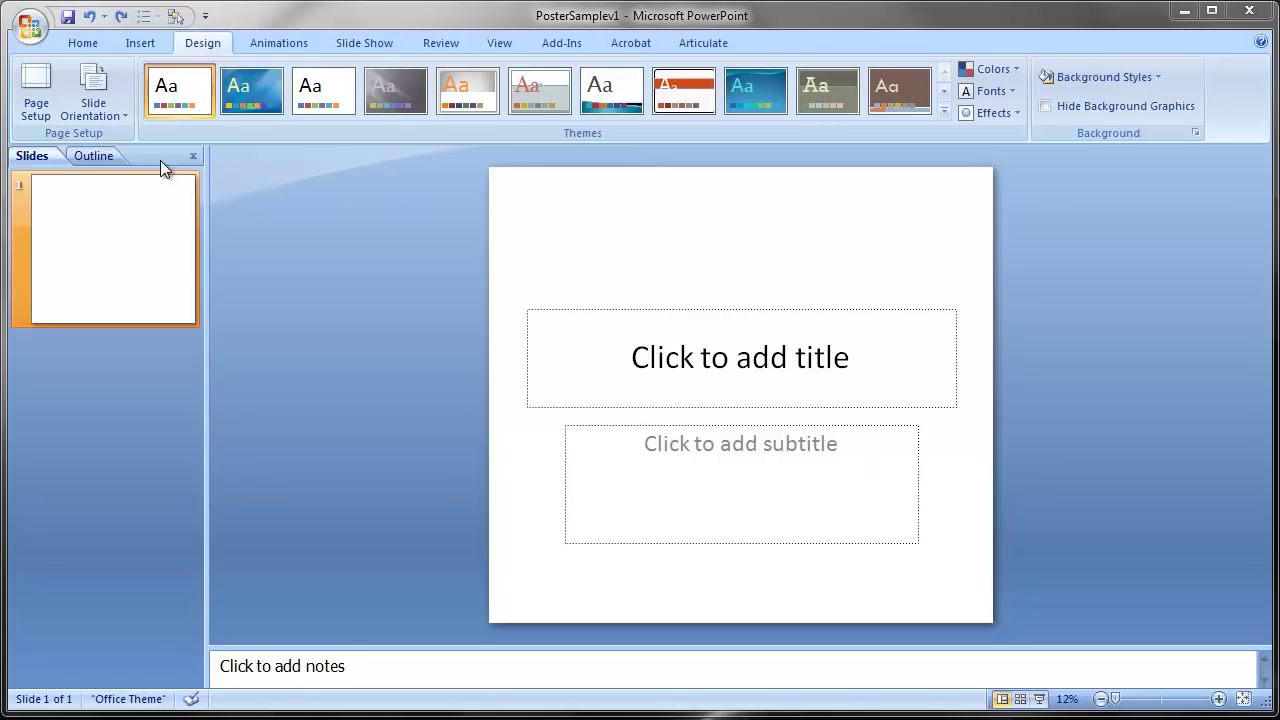
# Change the slide's layout to Blank.
pyautogui.click(90, 43)
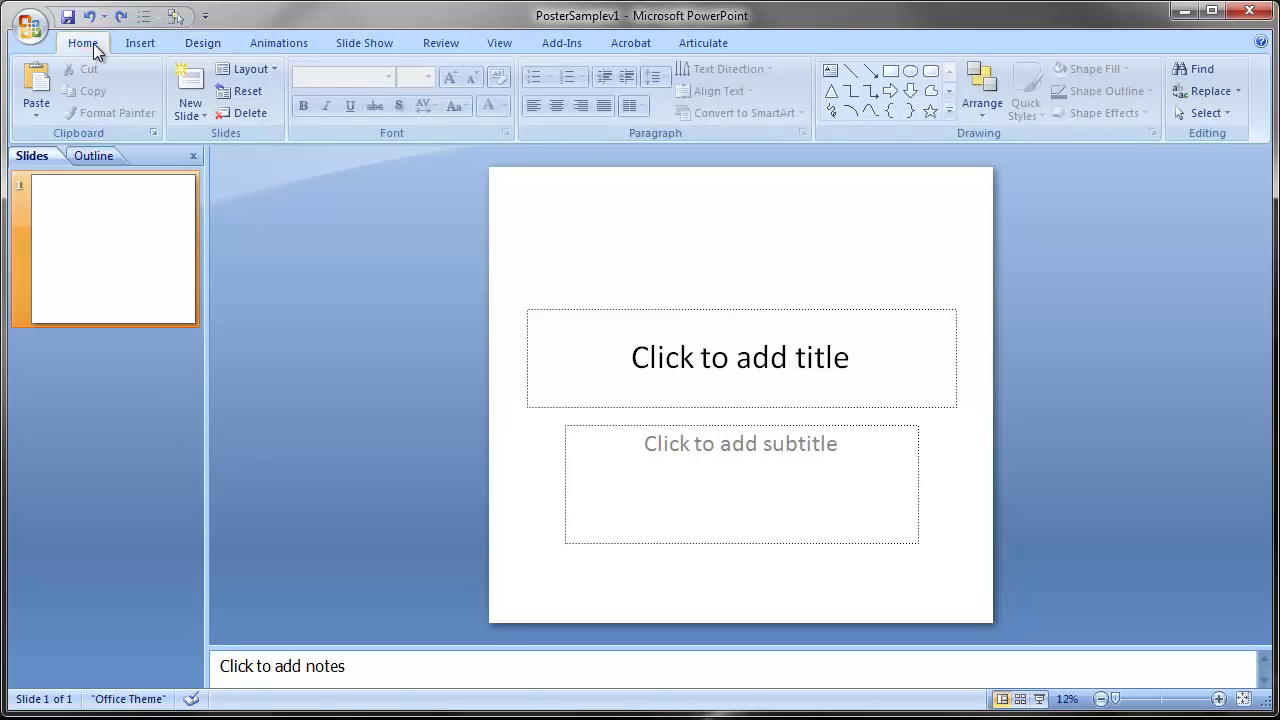
pyautogui.click(261, 74)
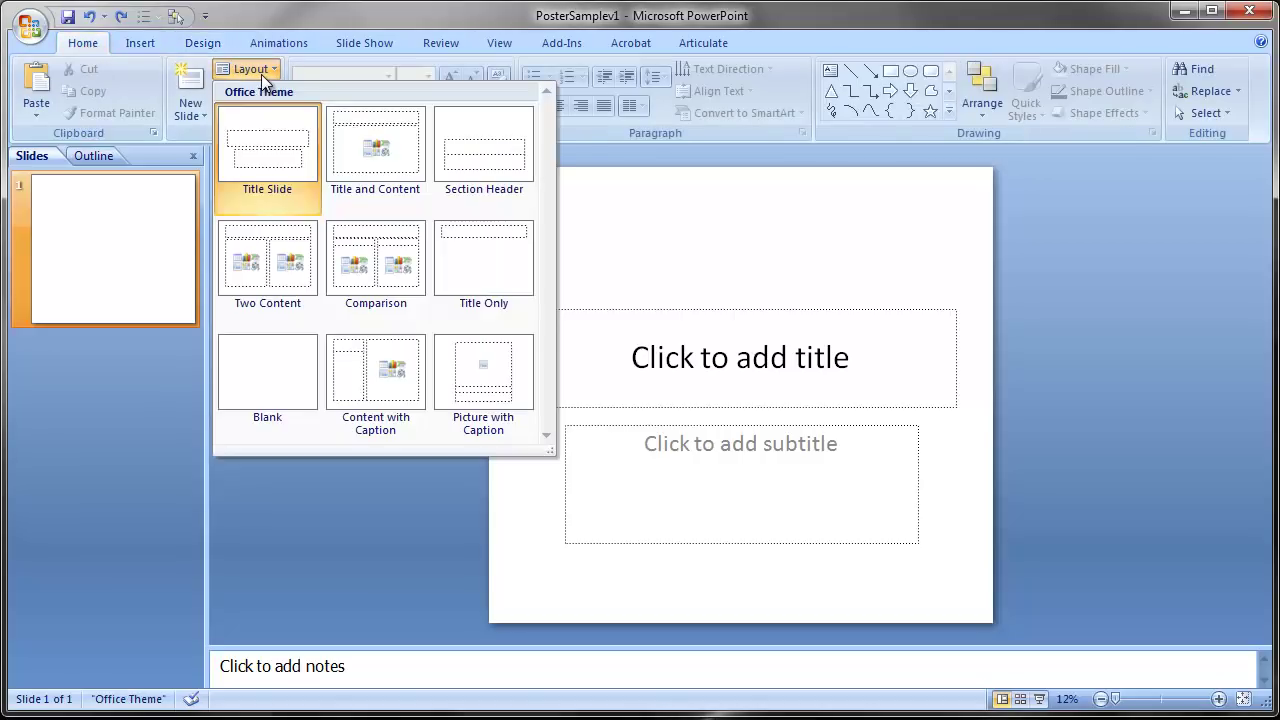
pyautogui.click(296, 370)
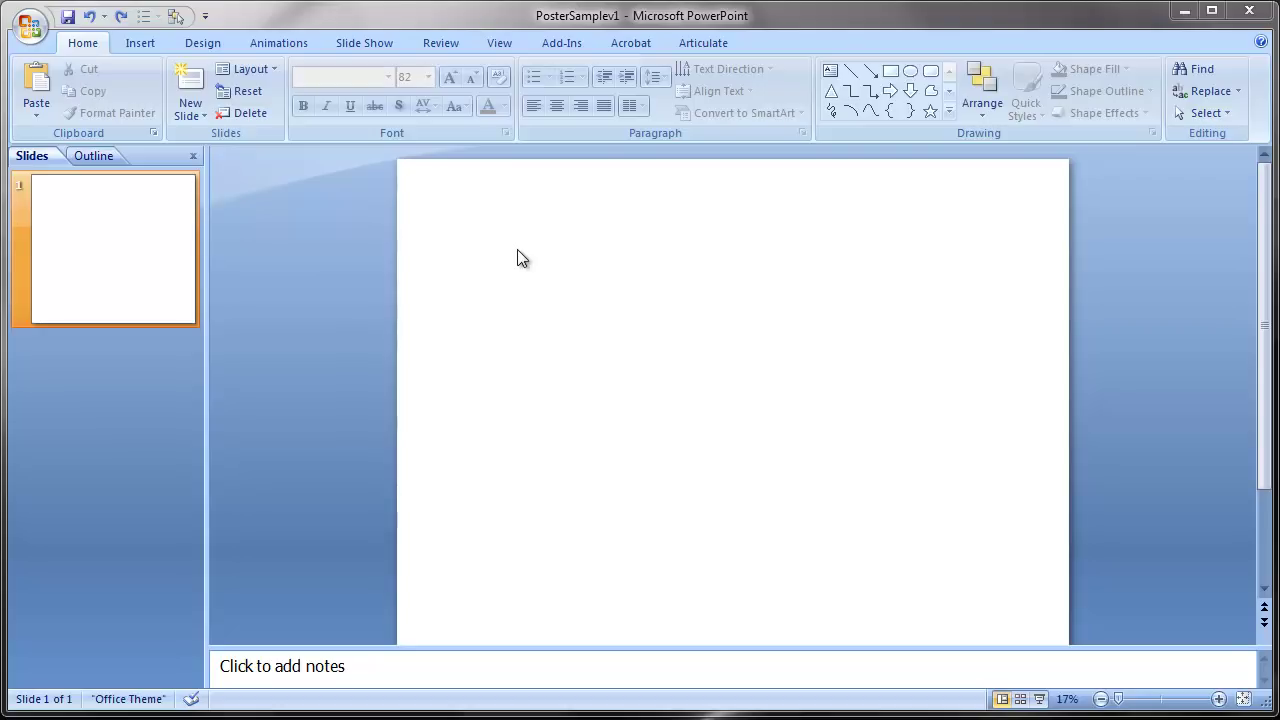
# Add a wide text box across the top of the slide containing the text "Title".
pyautogui.click(148, 47)
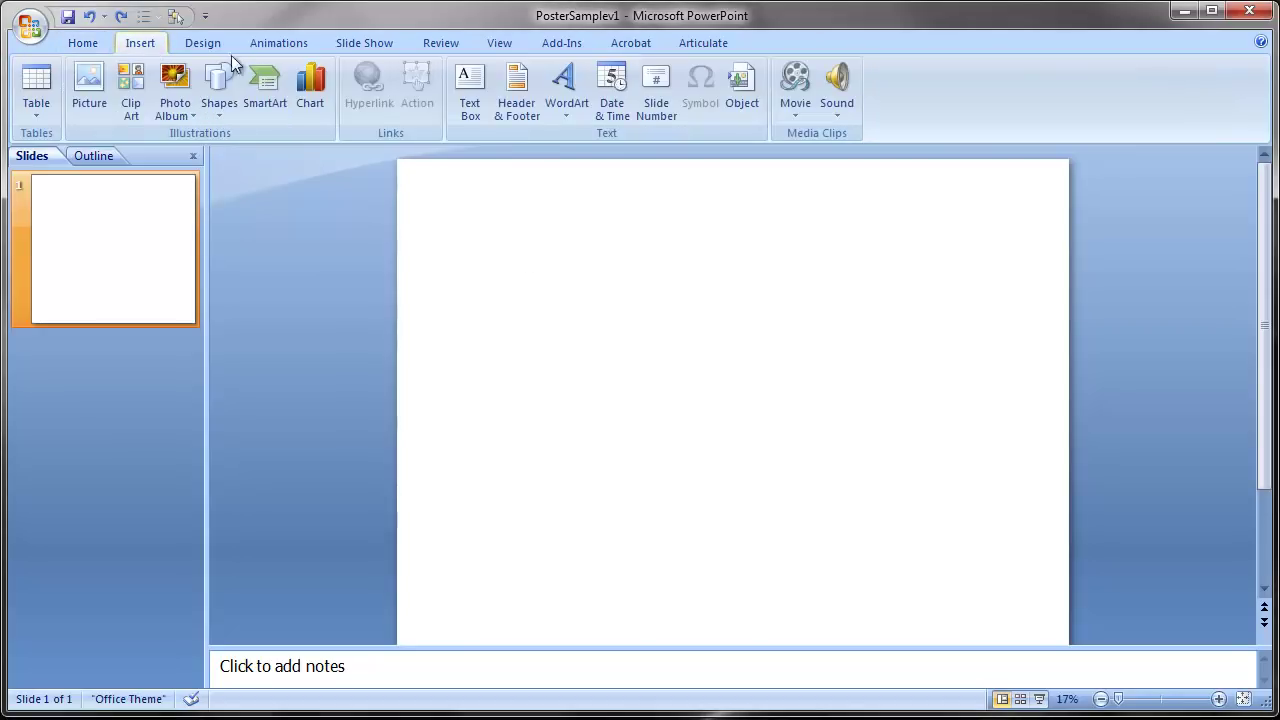
pyautogui.click(470, 90)
pyautogui.moveTo(453, 190)
pyautogui.mouseDown()
pyautogui.moveTo(826, 223)
pyautogui.moveTo(960, 263)
pyautogui.moveTo(1010, 235)
pyautogui.mouseUp()
pyautogui.write('Title')
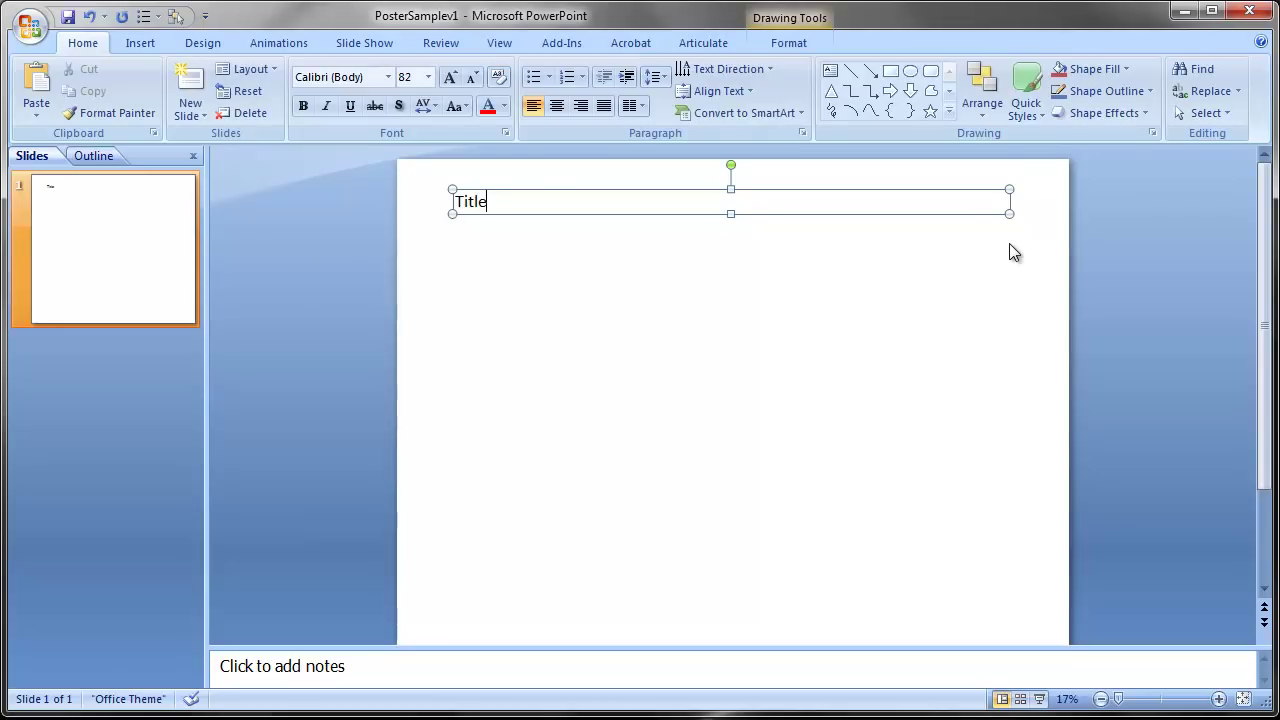
pyautogui.click(731, 331)
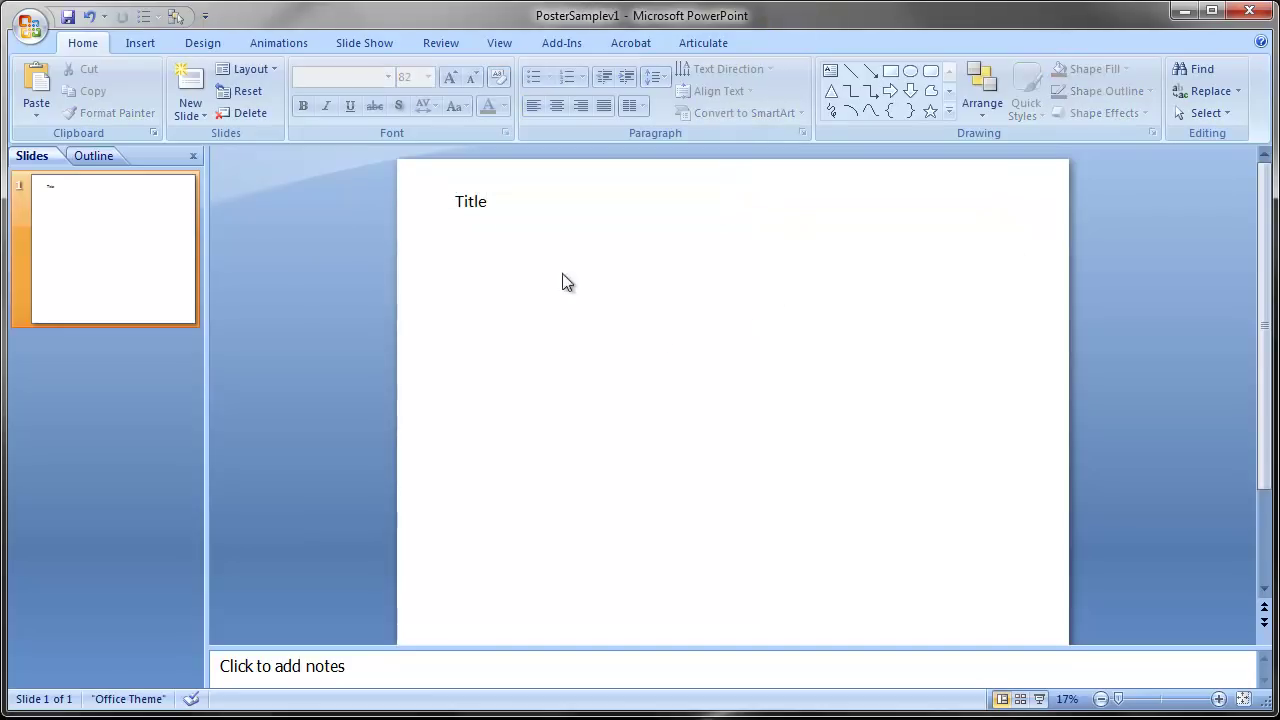
# Add a narrower text box below the title, near the slide's left edge, containing the heading "History".
pyautogui.click(140, 42)
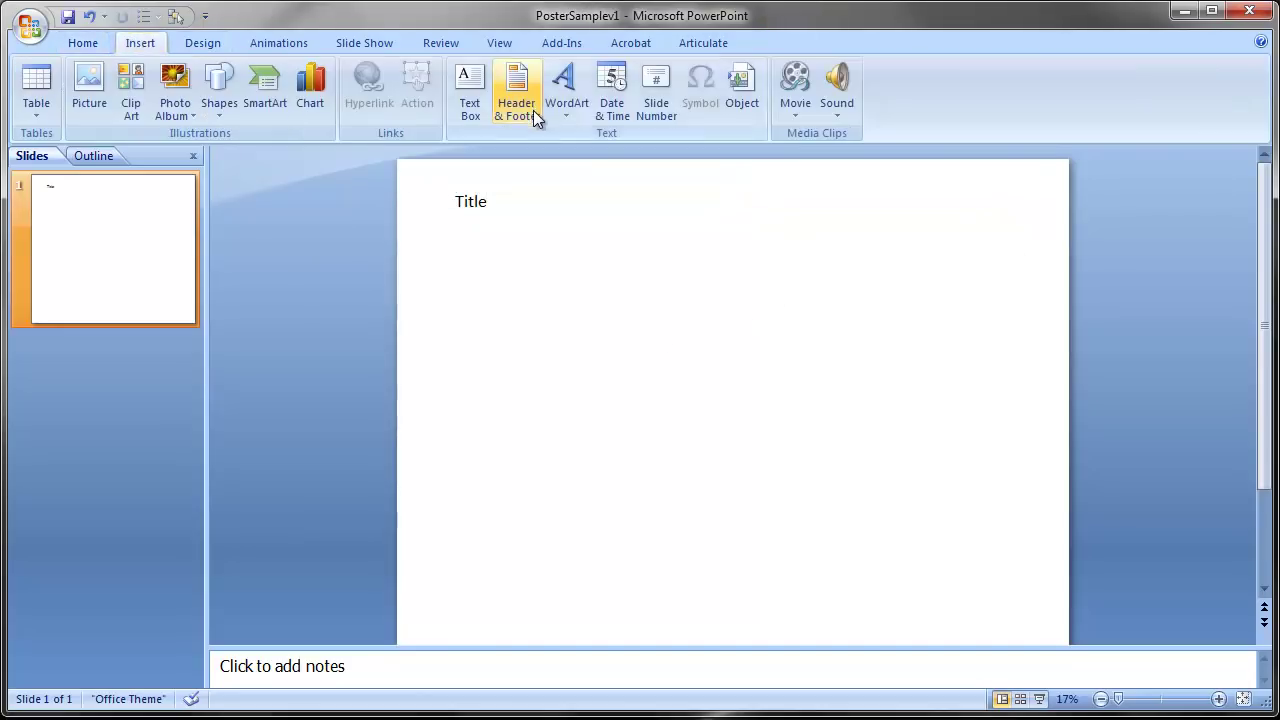
pyautogui.click(470, 85)
pyautogui.moveTo(437, 250); pyautogui.dragTo(596, 274)
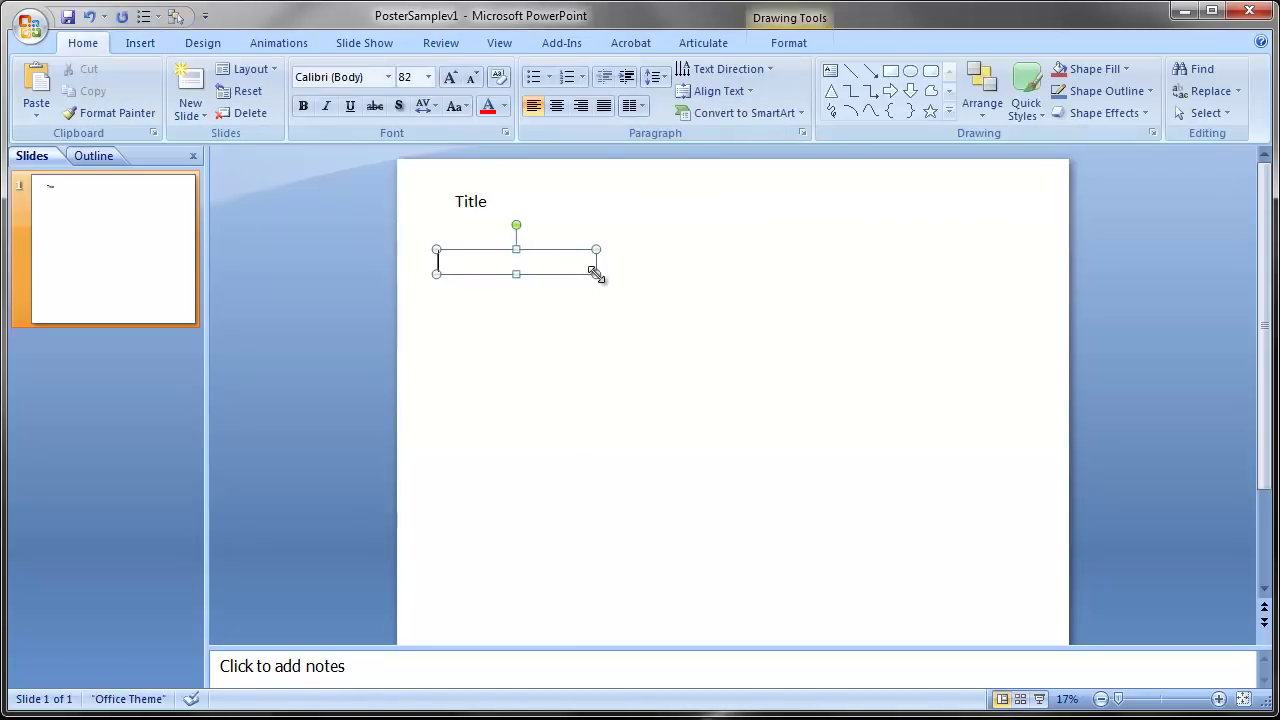
pyautogui.write('Header 1')
pyautogui.press('BackSpace')
pyautogui.press('BackSpace')
pyautogui.press('BackSpace')
pyautogui.press('BackSpace')
pyautogui.press('BackSpace')
pyautogui.press('BackSpace')
pyautogui.press('BackSpace')
pyautogui.write('istory')
pyautogui.click(505, 383)
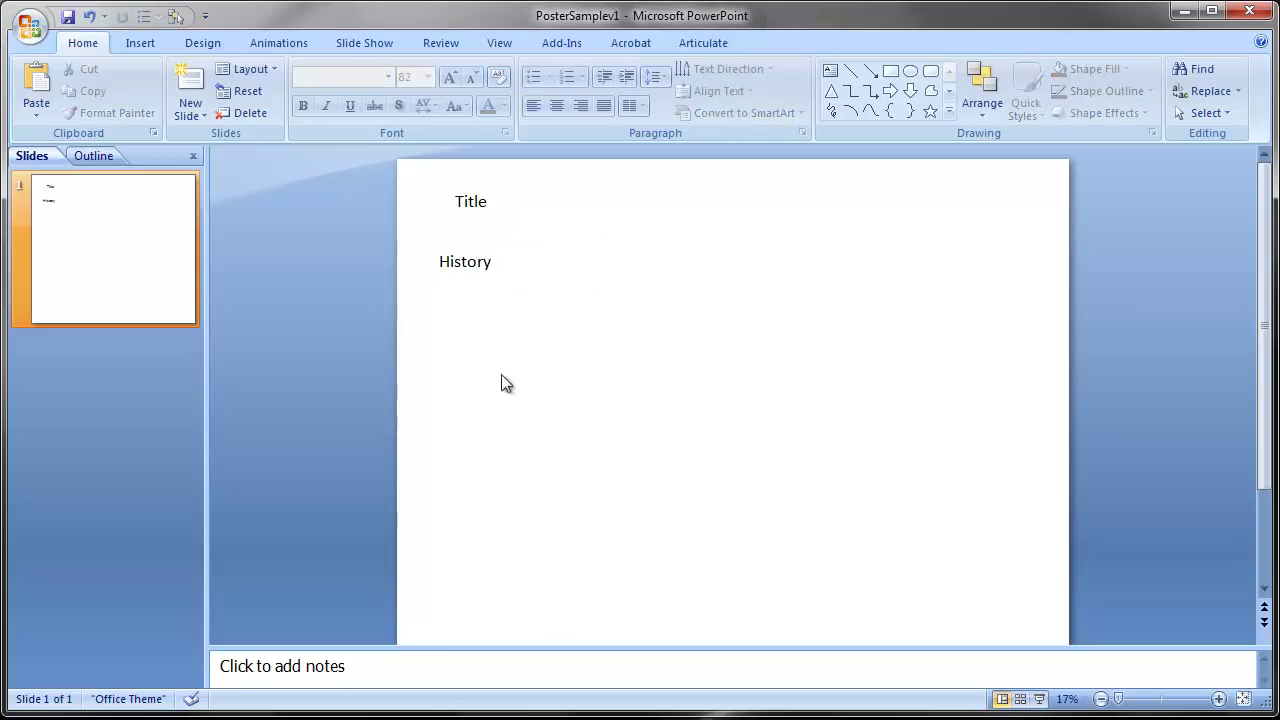
# Add a text box directly below the History heading with the word "Text" formatted as a bullet.
pyautogui.click(148, 46)
pyautogui.click(470, 88)
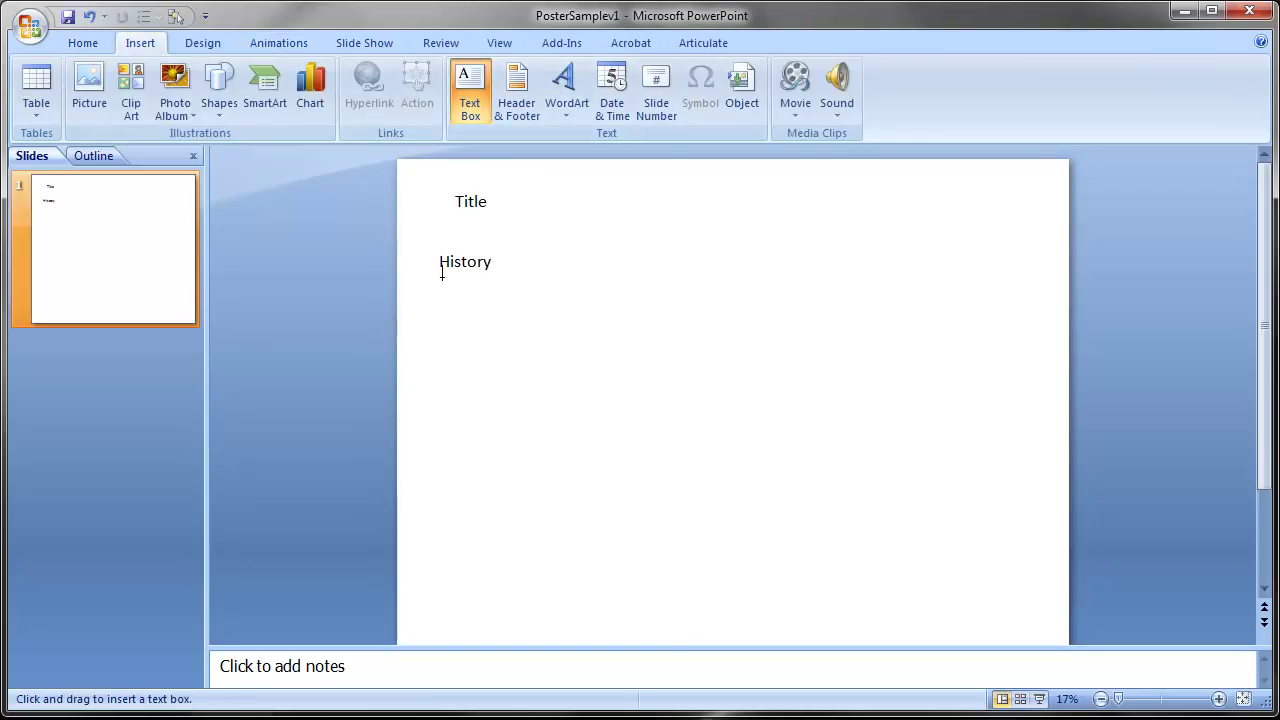
pyautogui.moveTo(440, 278)
pyautogui.mouseDown()
pyautogui.moveTo(594, 369)
pyautogui.moveTo(605, 399)
pyautogui.mouseUp()
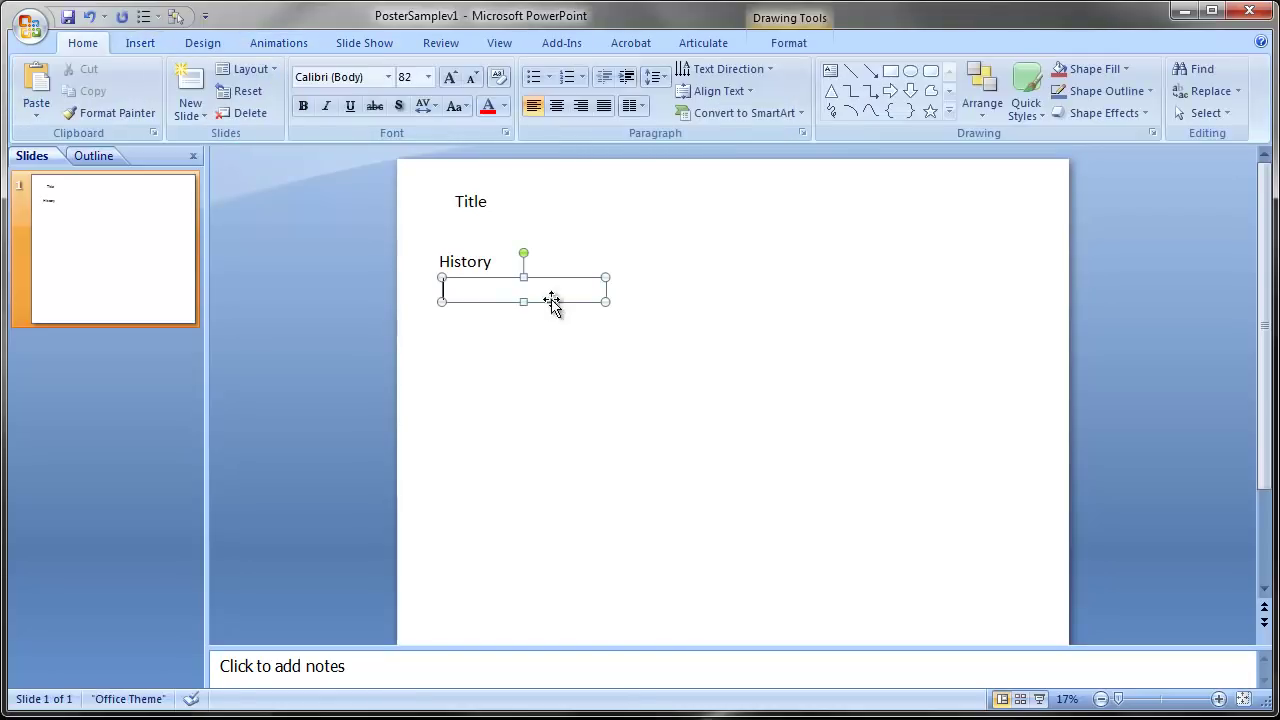
pyautogui.write('Text')
pyautogui.click(533, 76)
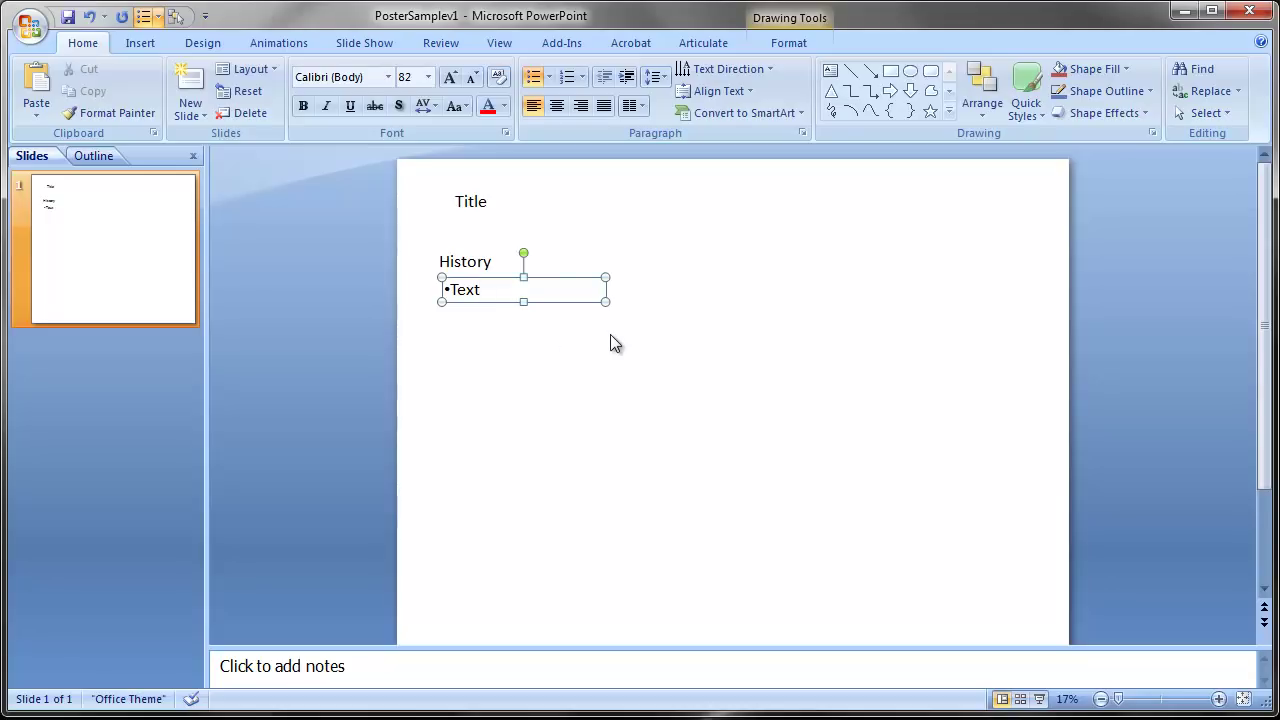
pyautogui.click(706, 342)
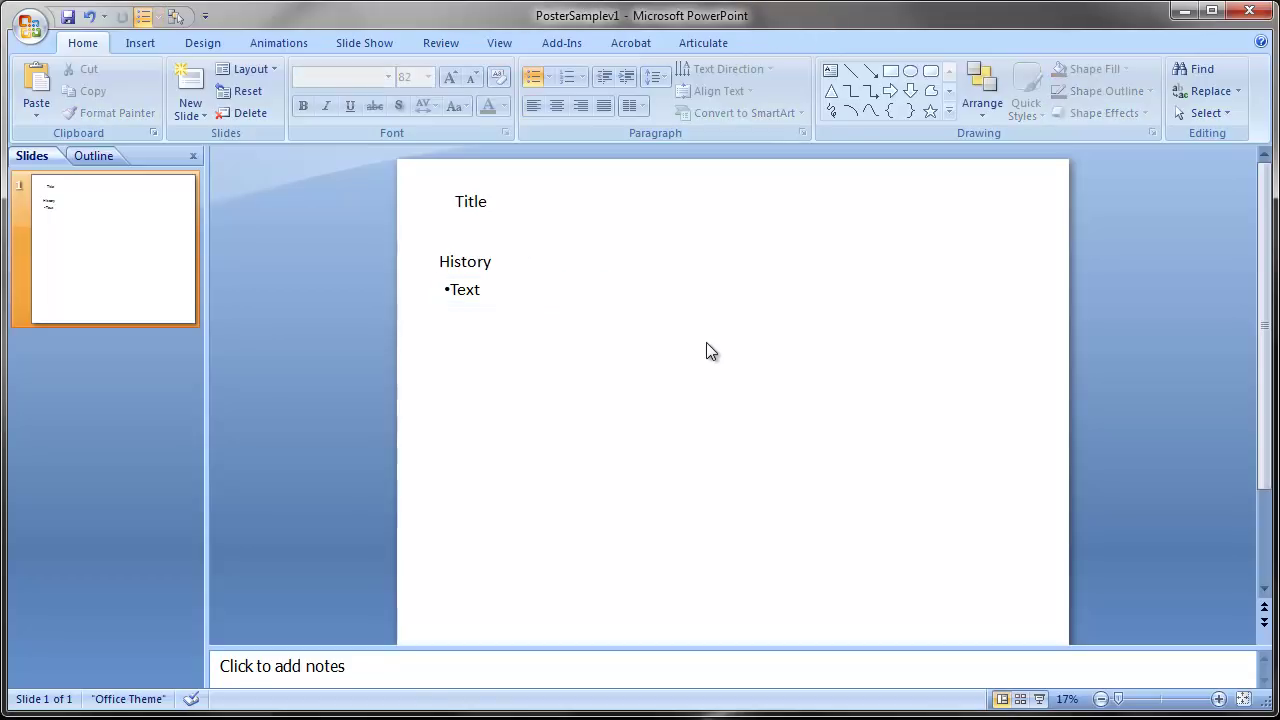
# Set the font size of both the History heading and the bulleted text box to 44.
pyautogui.click(481, 272)
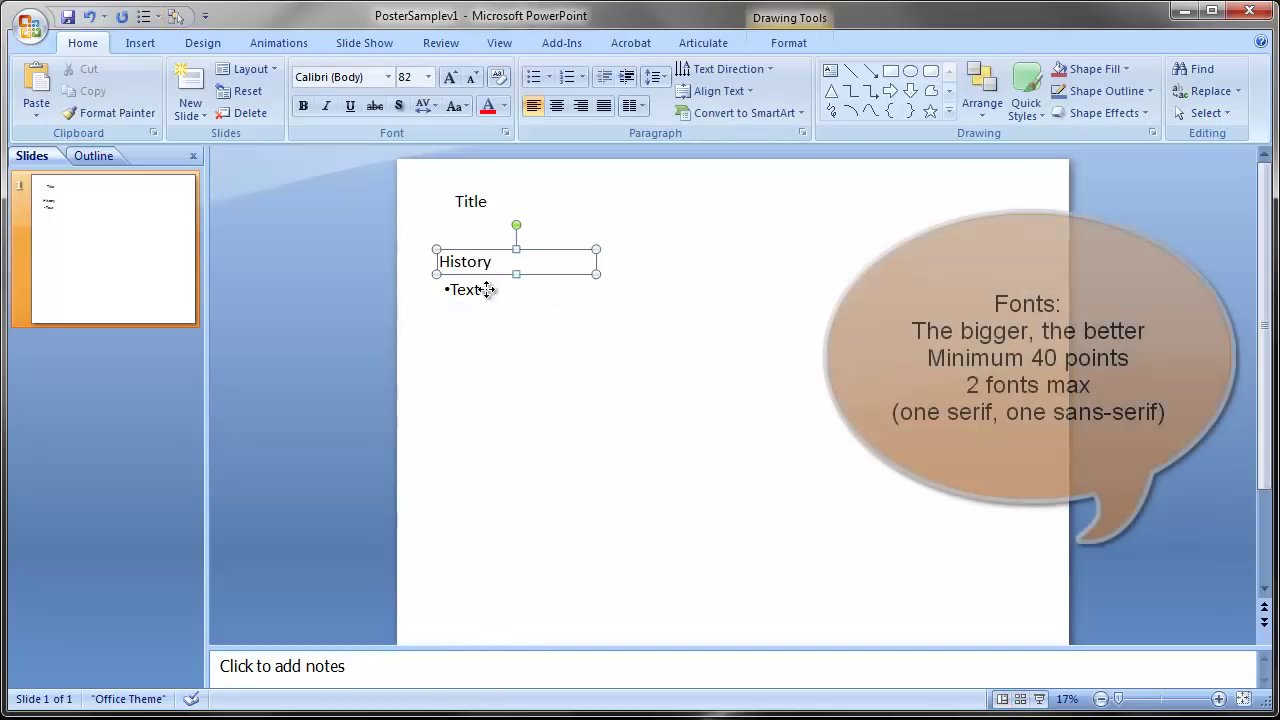
pyautogui.keyDown('shift'); pyautogui.click(487, 289); pyautogui.keyUp('shift')
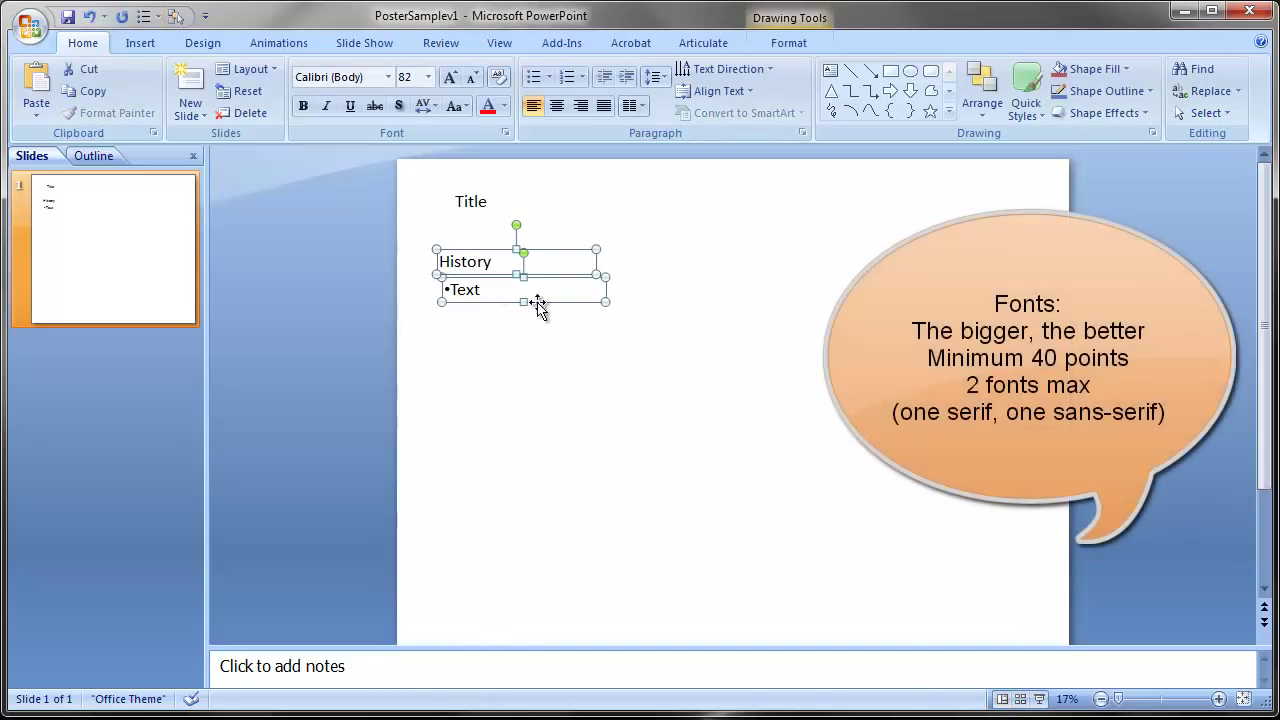
pyautogui.click(428, 77)
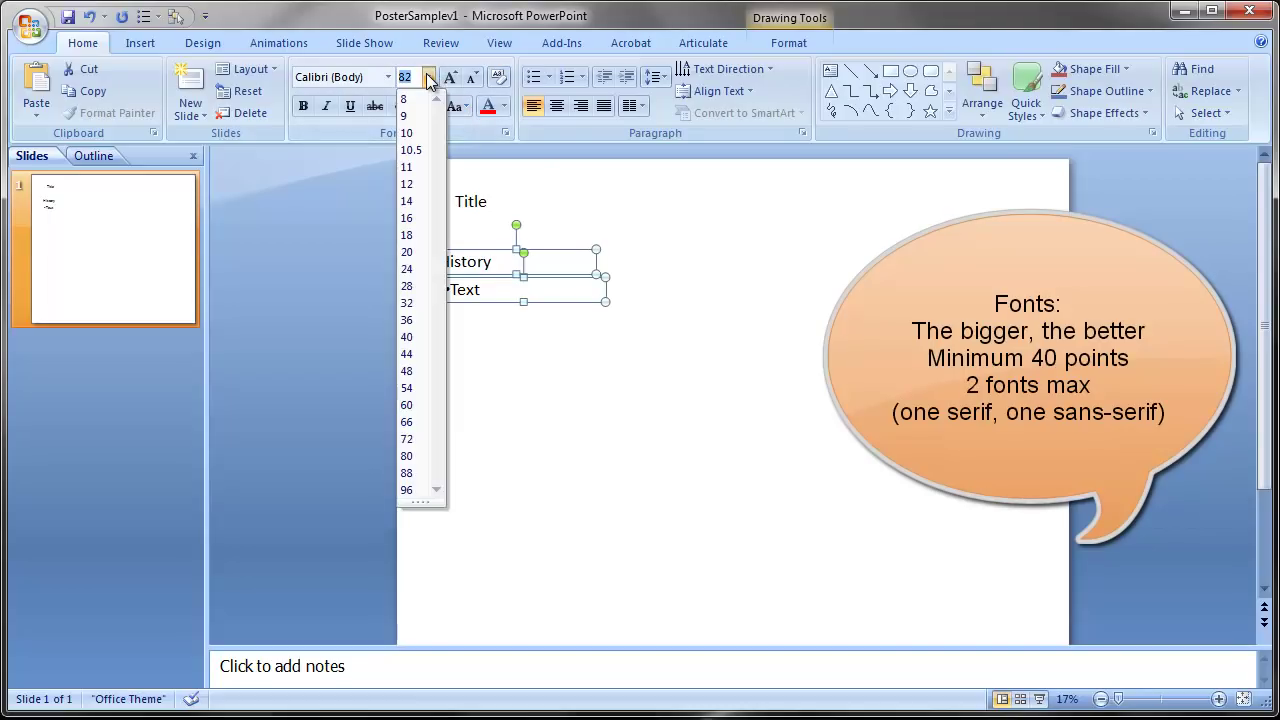
pyautogui.click(415, 356)
pyautogui.click(671, 334)
# Set the History heading's font size to 54.
pyautogui.click(455, 258)
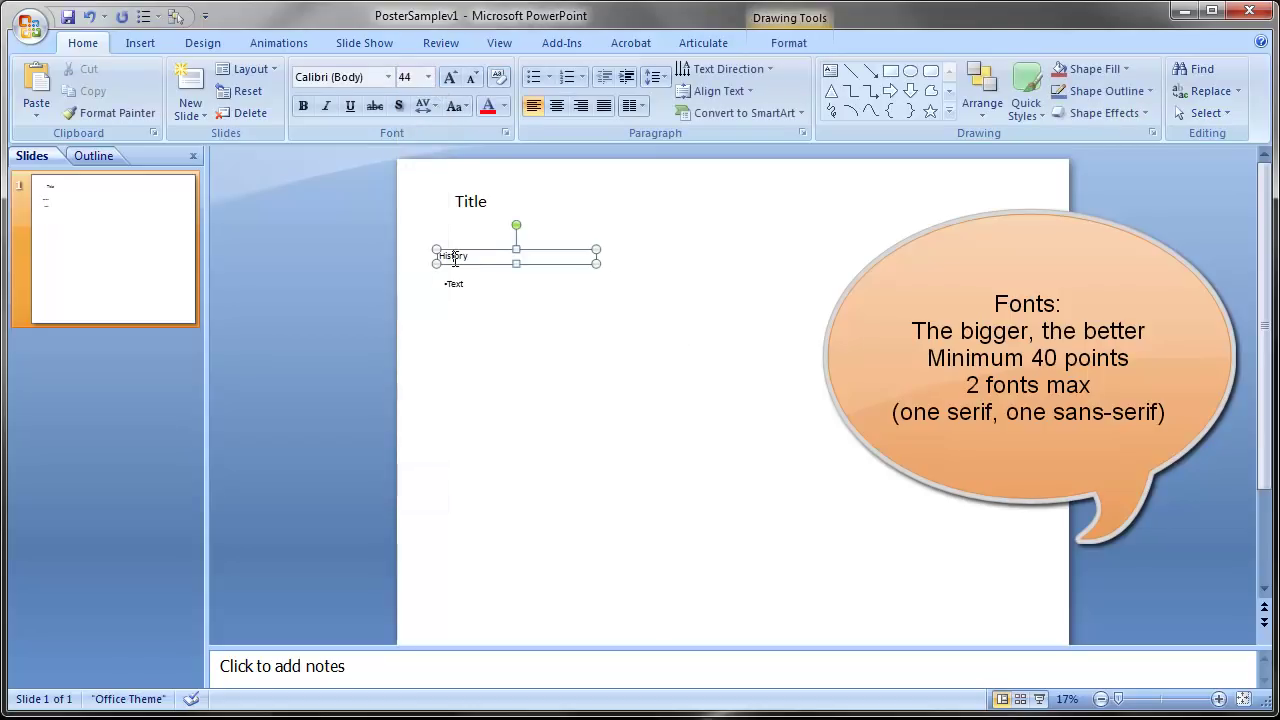
pyautogui.click(490, 250)
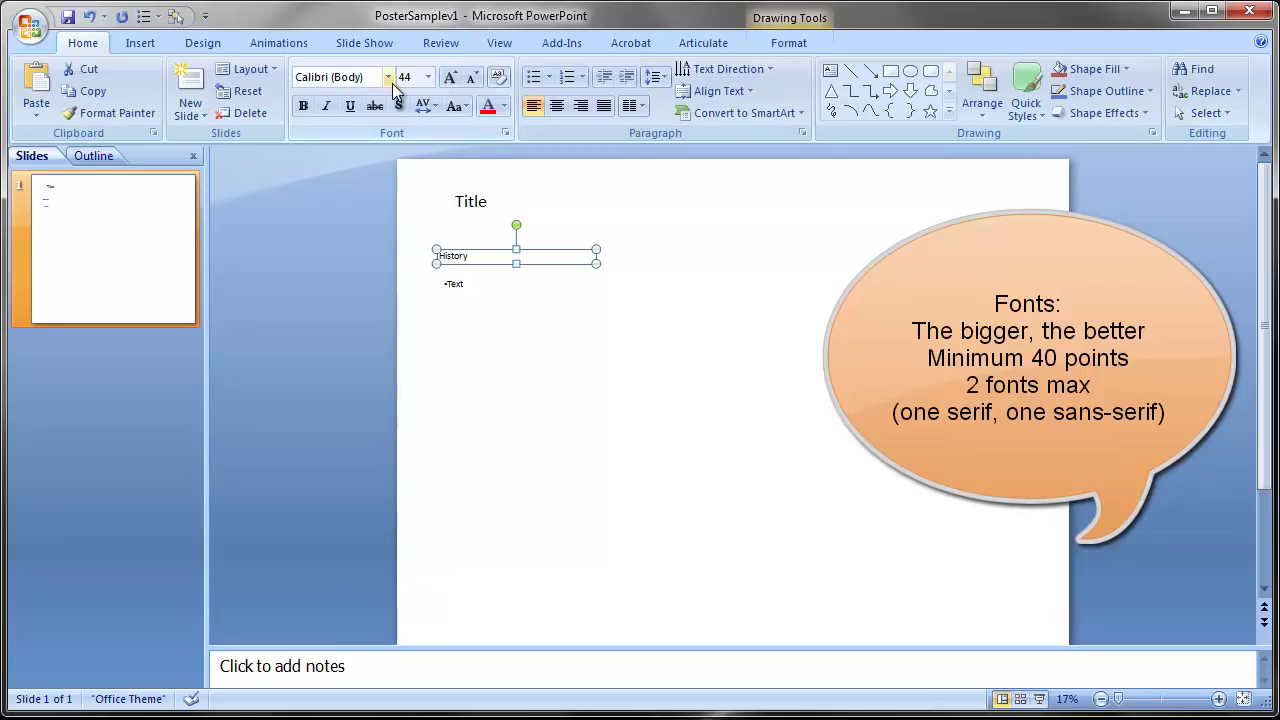
pyautogui.click(429, 78)
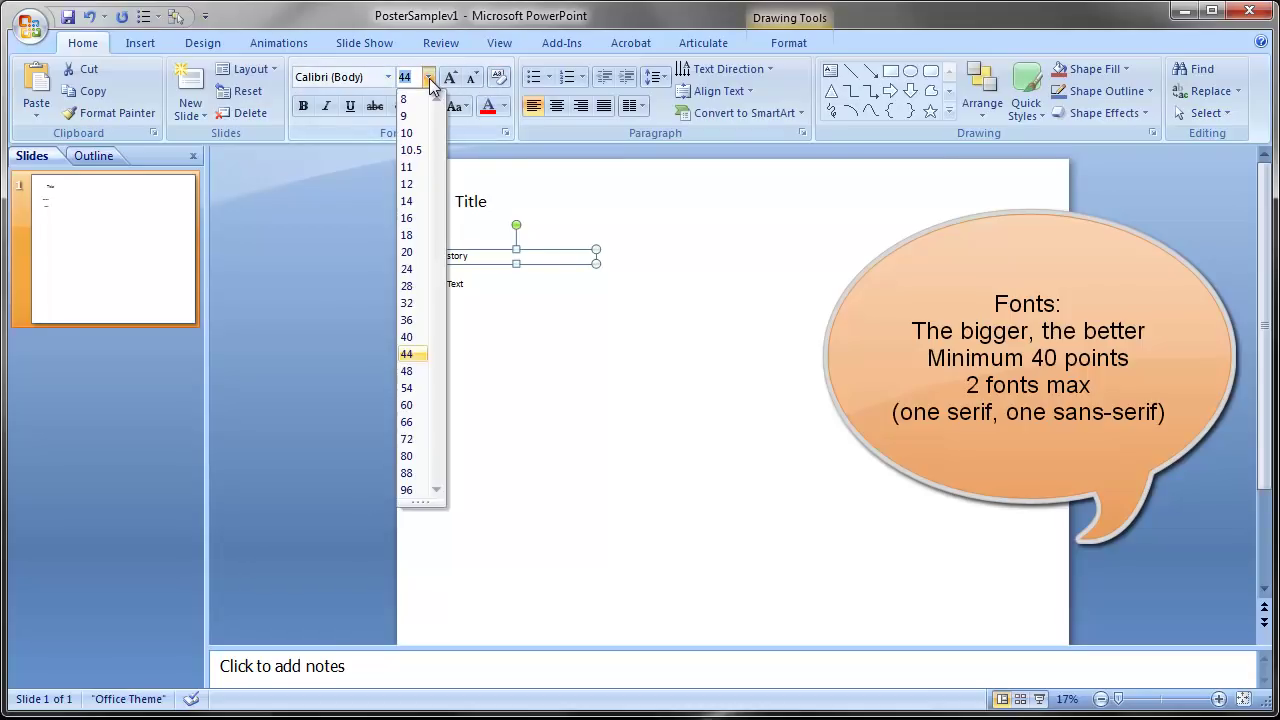
pyautogui.click(412, 388)
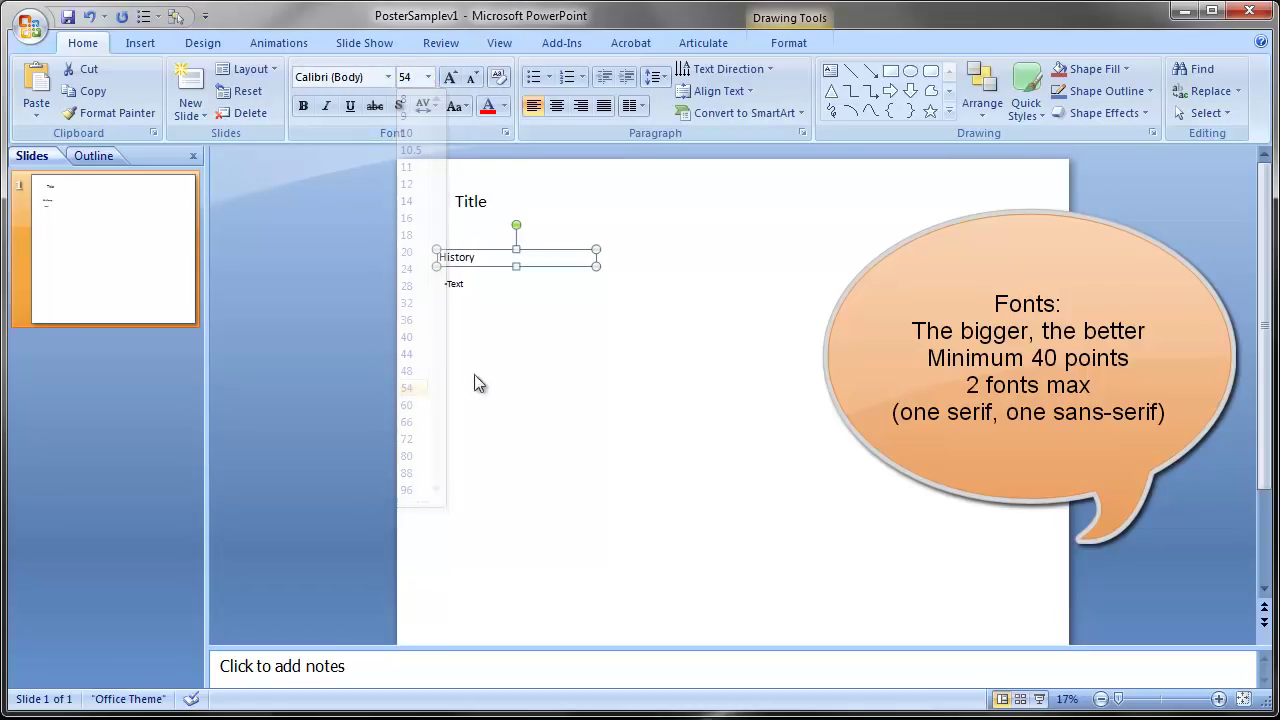
pyautogui.click(596, 348)
# Set the font of the word "Title" to the theme font Calibri (Headings).
pyautogui.click(472, 206)
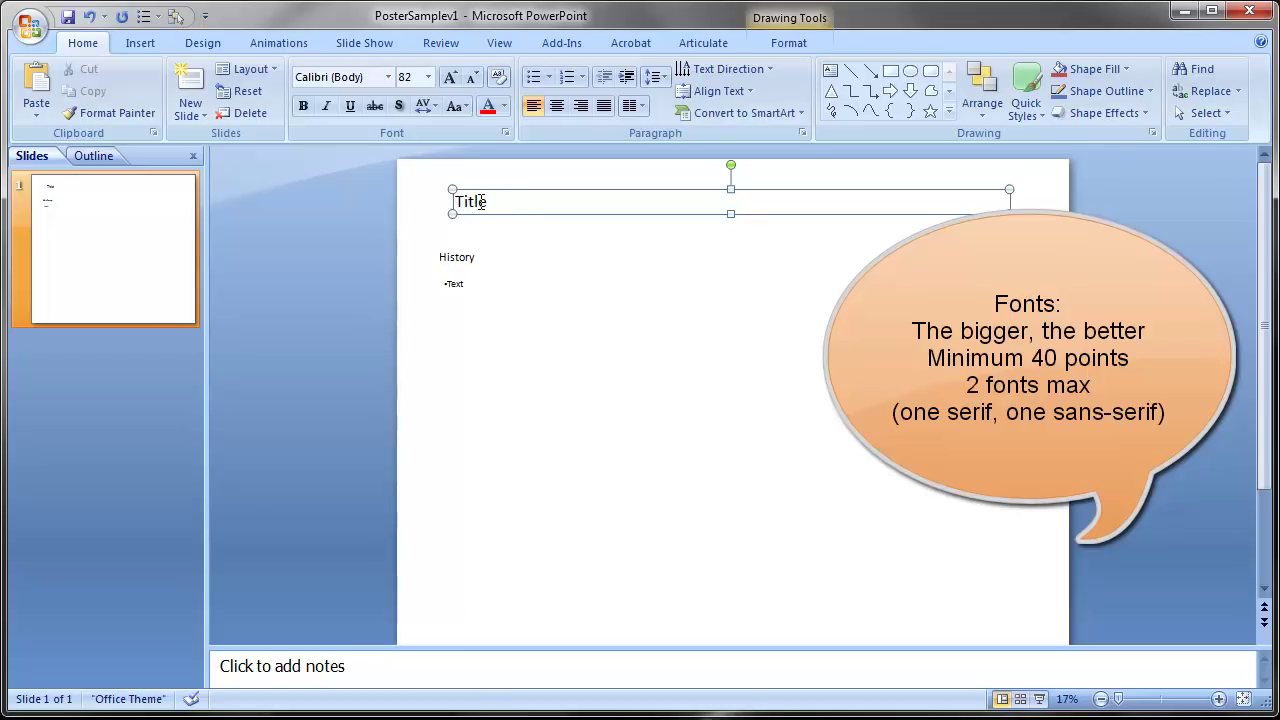
pyautogui.moveTo(488, 202); pyautogui.dragTo(452, 202)
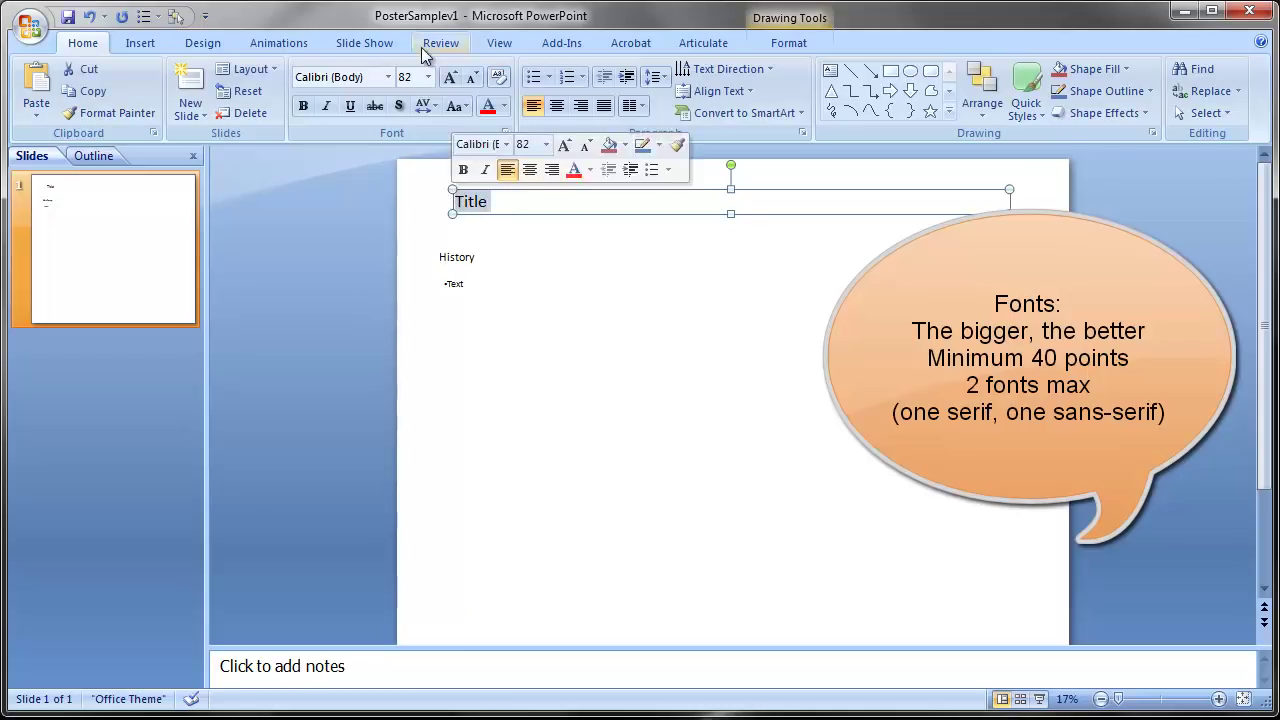
pyautogui.click(388, 77)
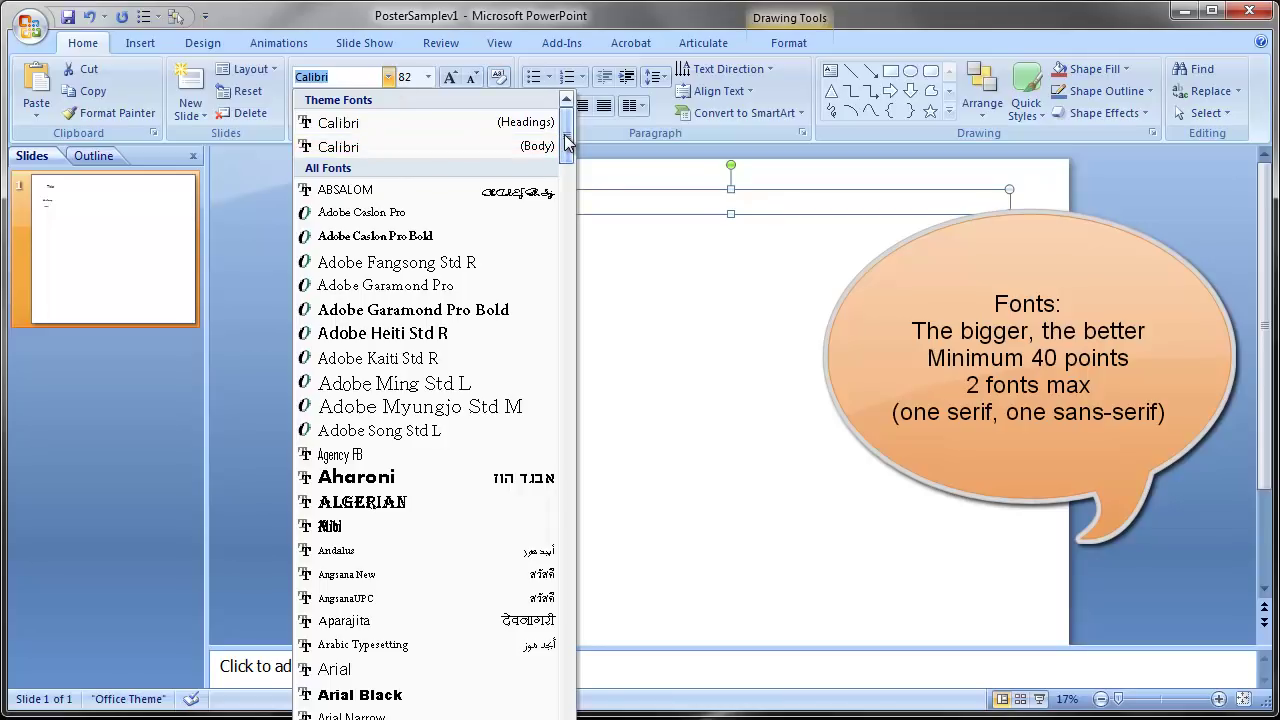
pyautogui.click(412, 122)
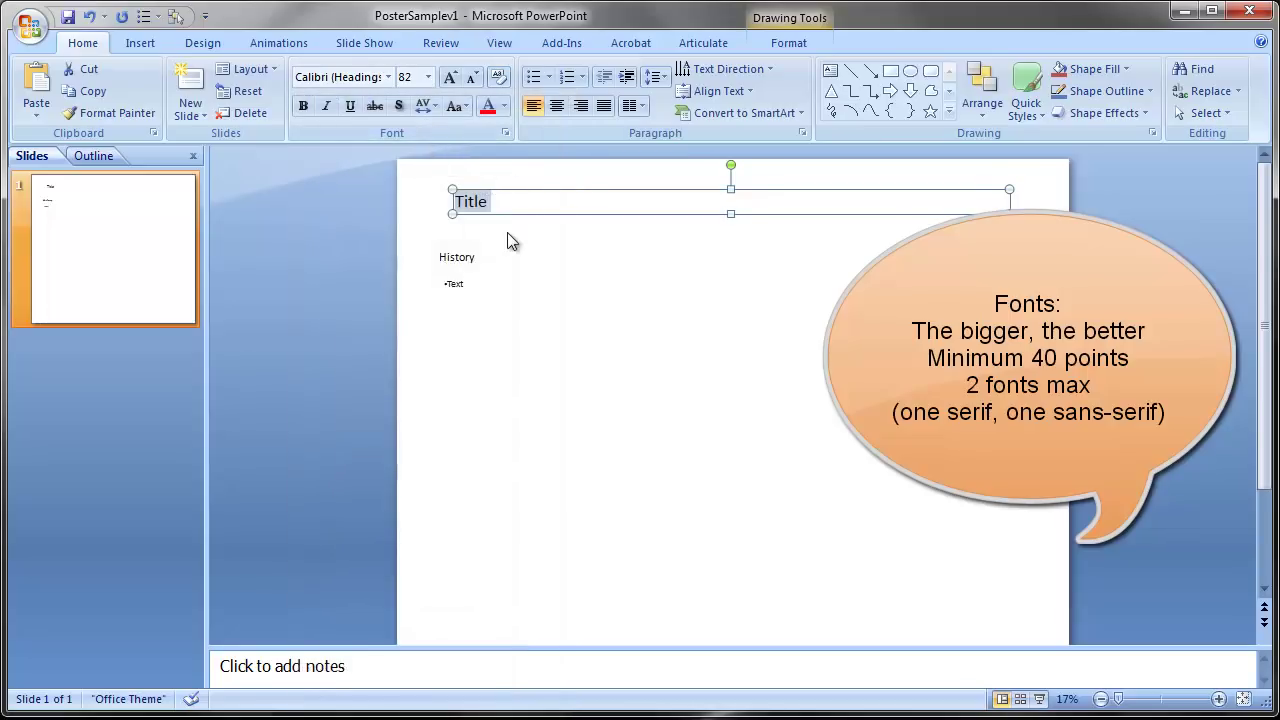
# Change the bulleted text's font to Times New Roman and compare it up close with the History heading.
pyautogui.doubleClick(457, 287)
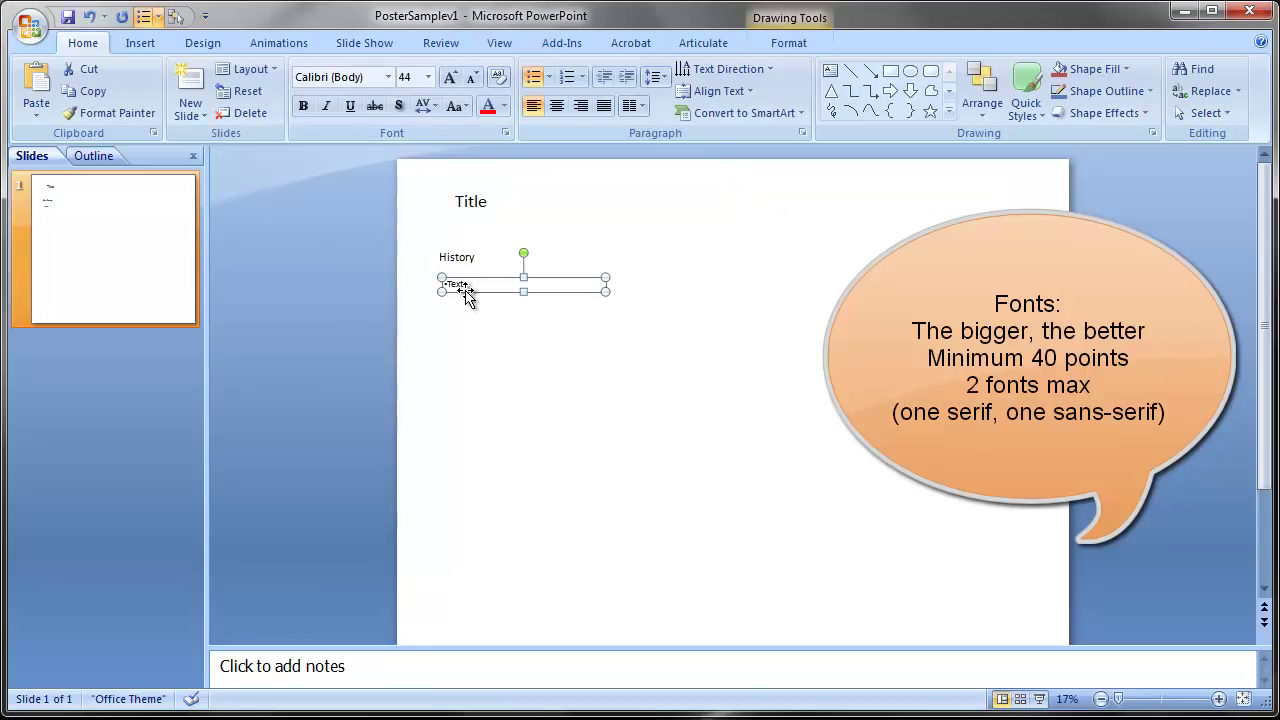
pyautogui.click(388, 78)
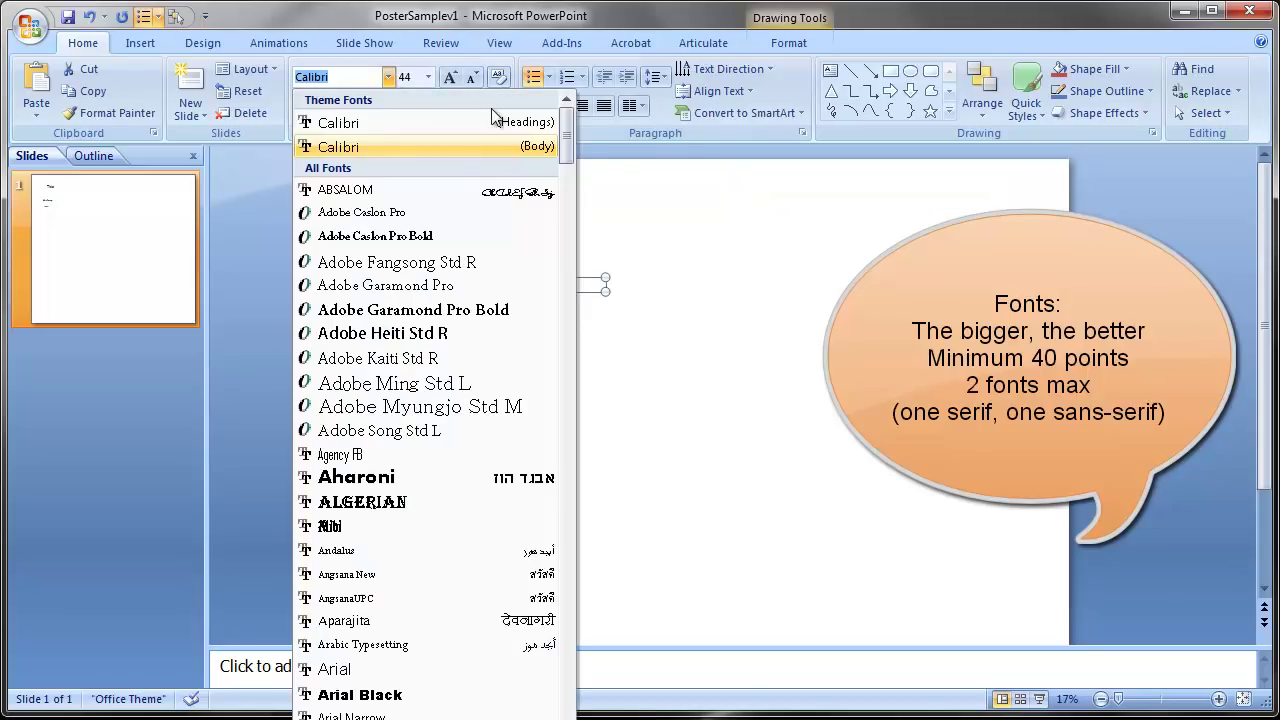
pyautogui.moveTo(570, 135); pyautogui.dragTo(570, 719)
pyautogui.scroll(-2, 426, 405)
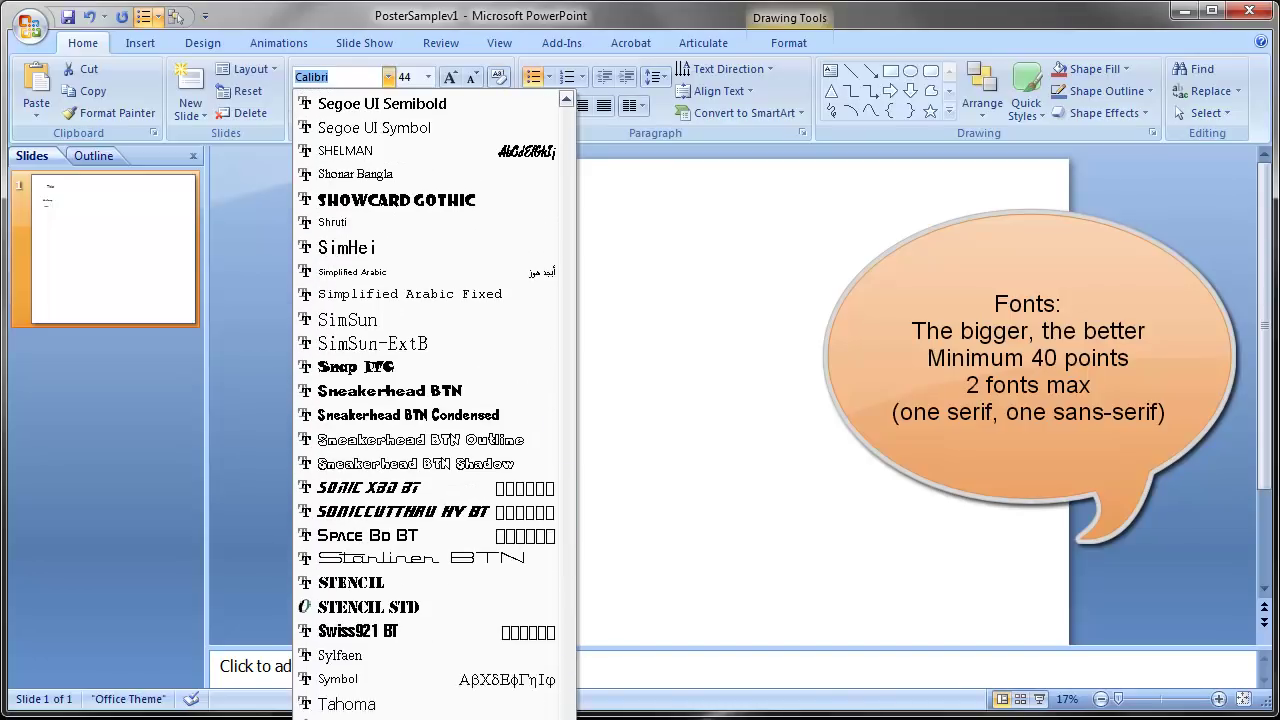
pyautogui.write('Times New Roman')
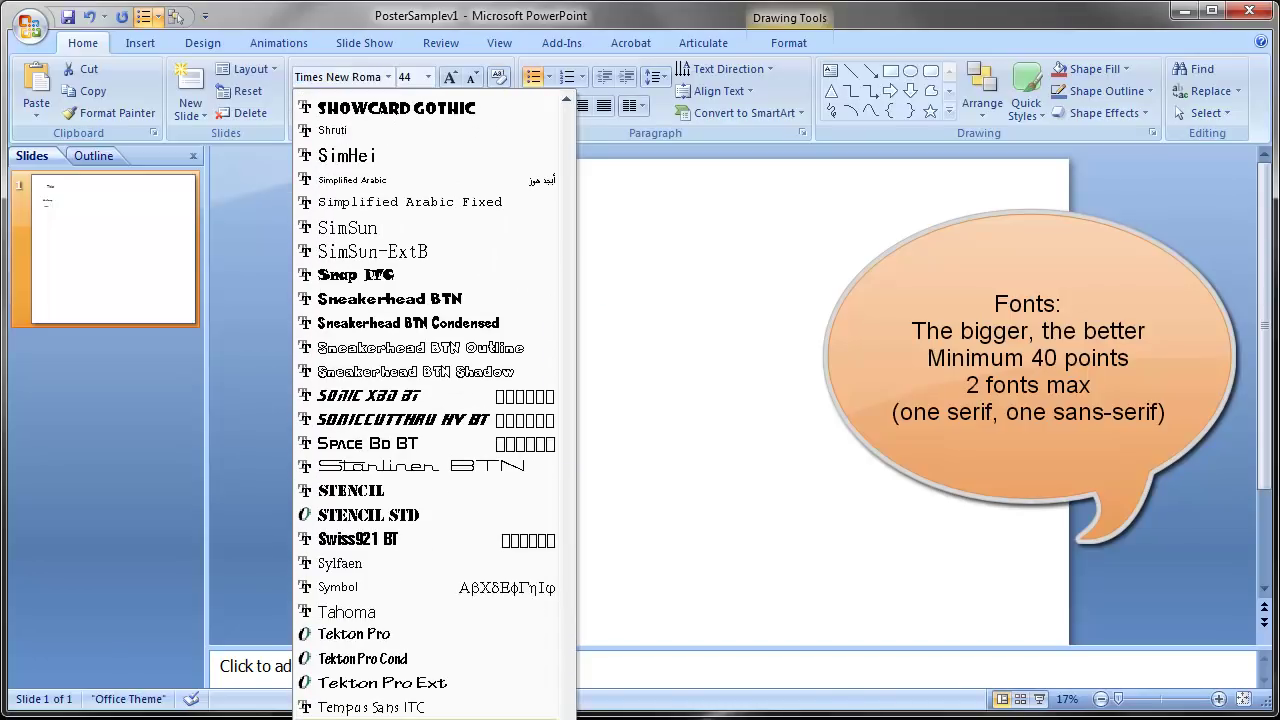
pyautogui.press('Return')
pyautogui.click(1153, 705)
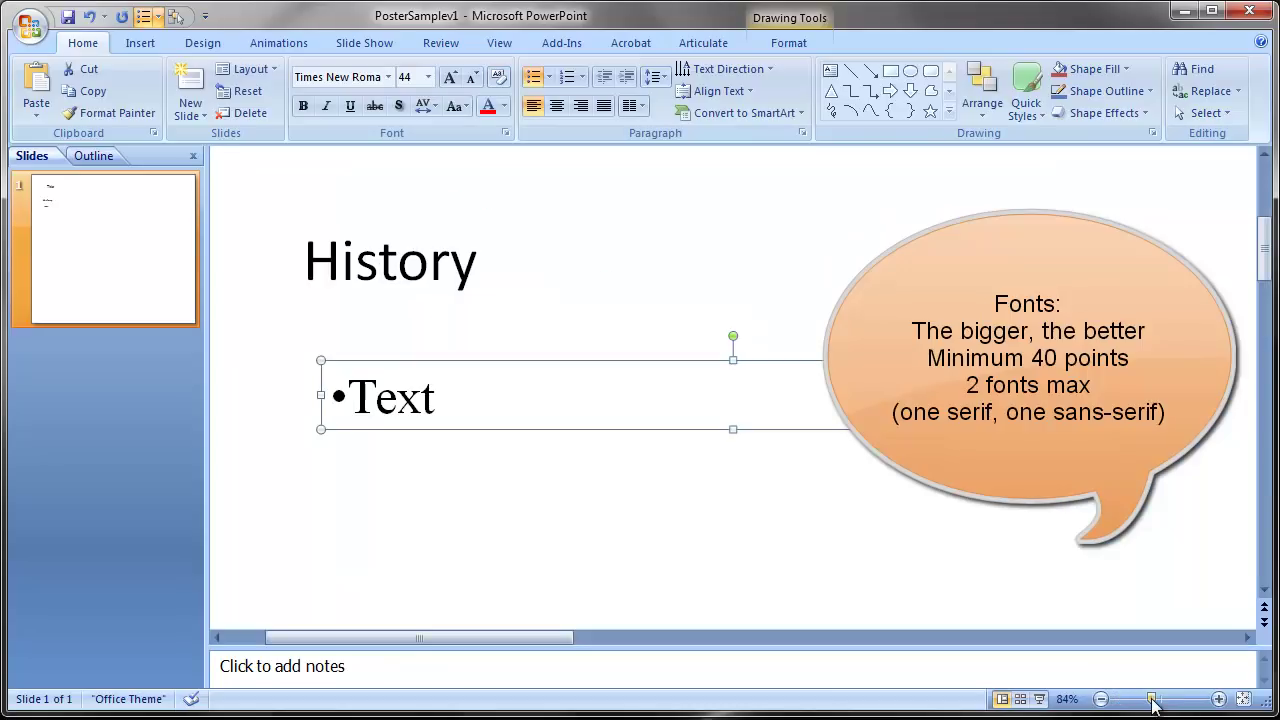
pyautogui.click(324, 258)
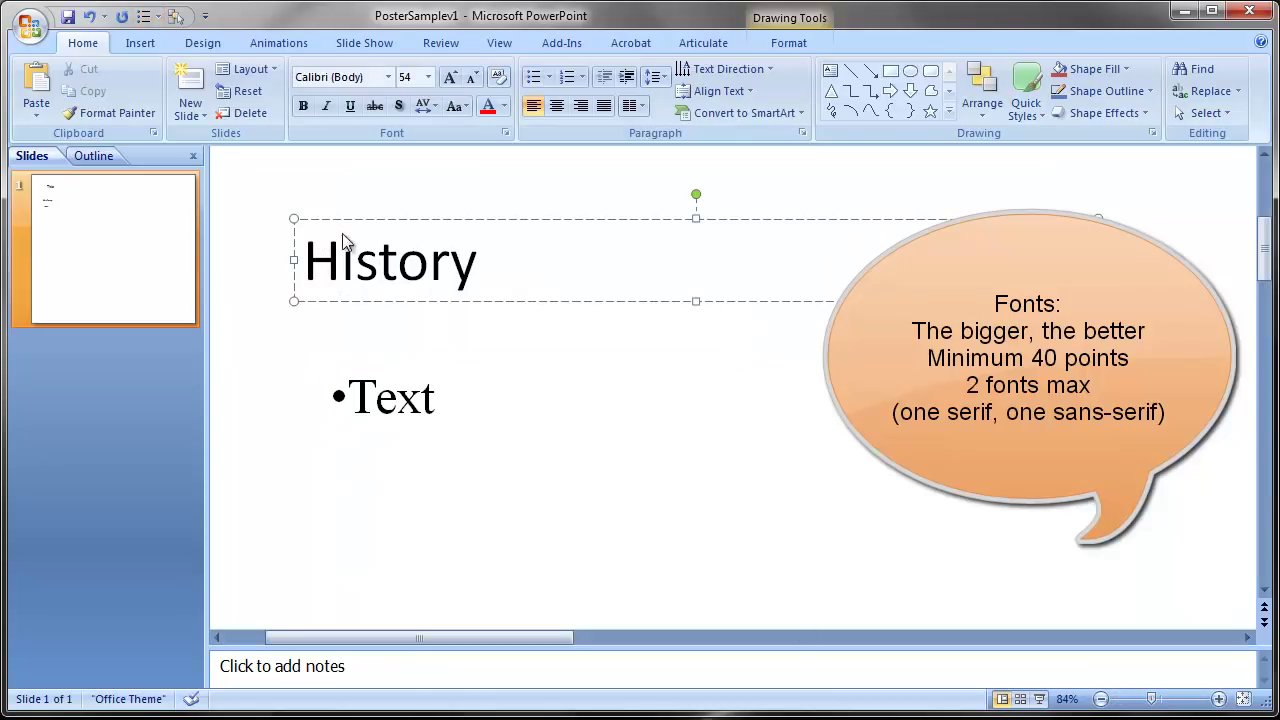
# Display the drawing guides on screen through the grid settings, keeping snap to grid on and the grid spacing at 0.083 inches.
pyautogui.click(405, 400)
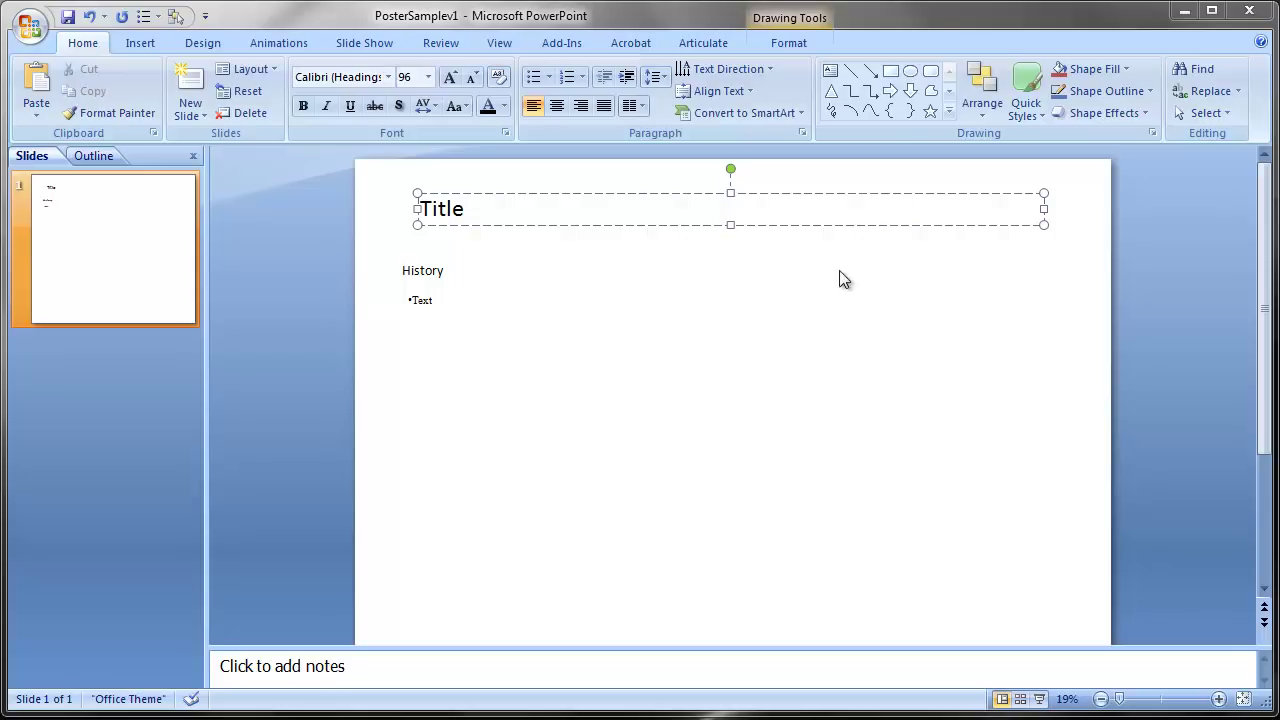
pyautogui.click(828, 226)
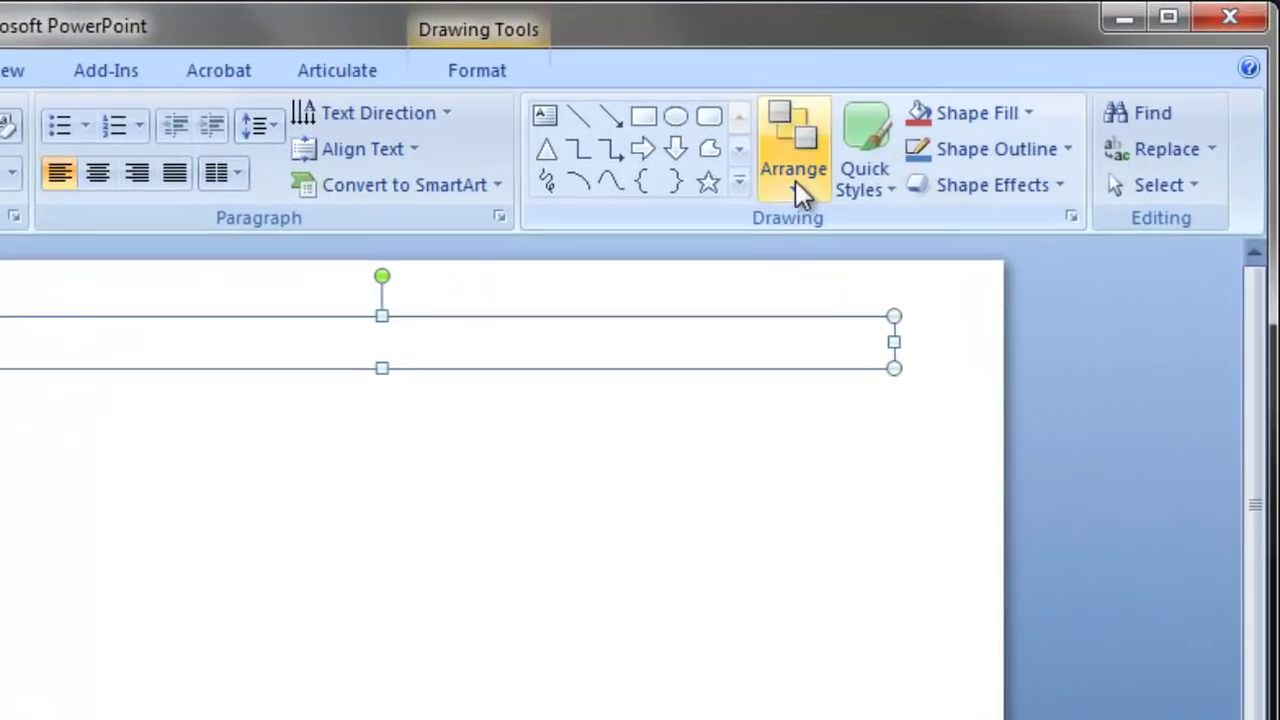
pyautogui.click(795, 180)
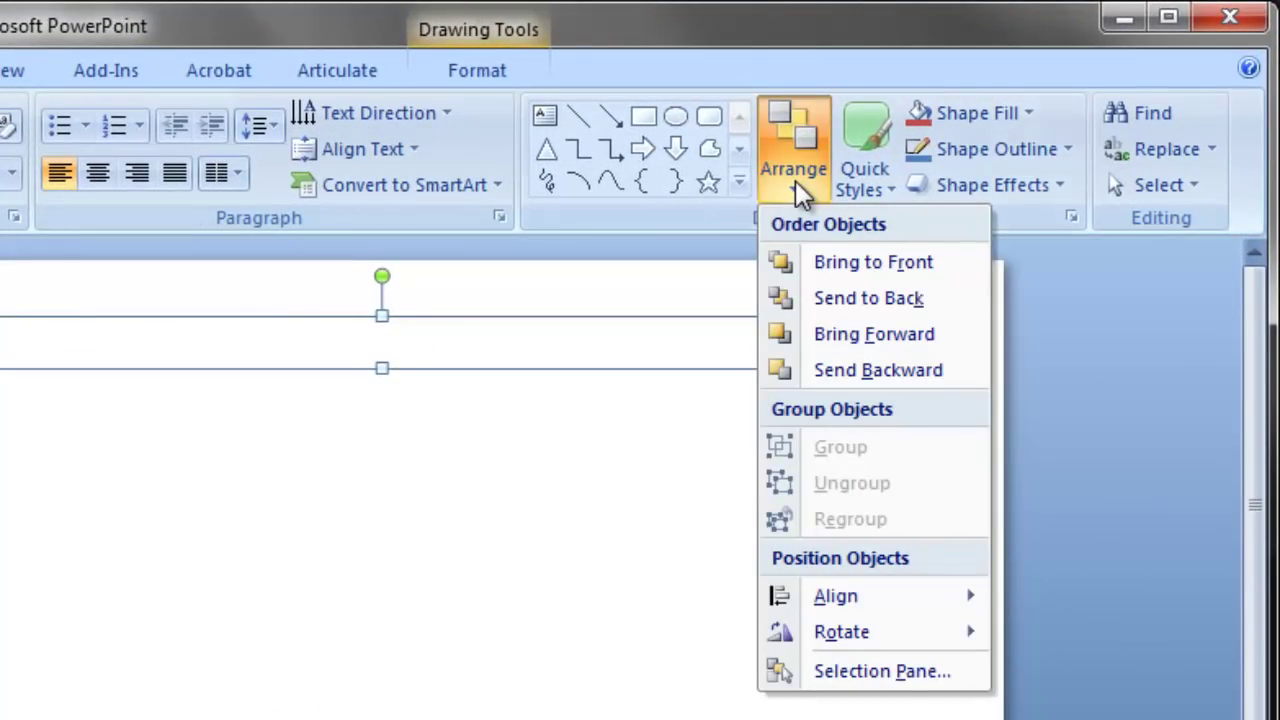
pyautogui.moveTo(840, 598)
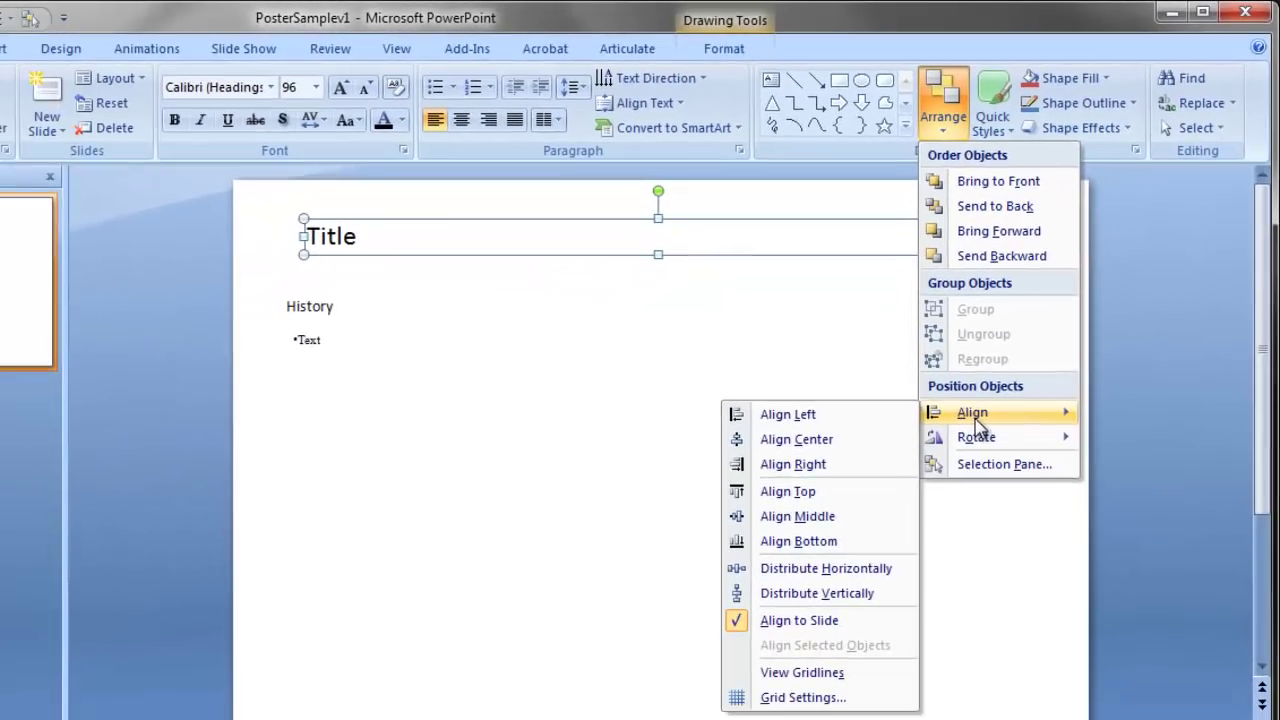
pyautogui.click(805, 698)
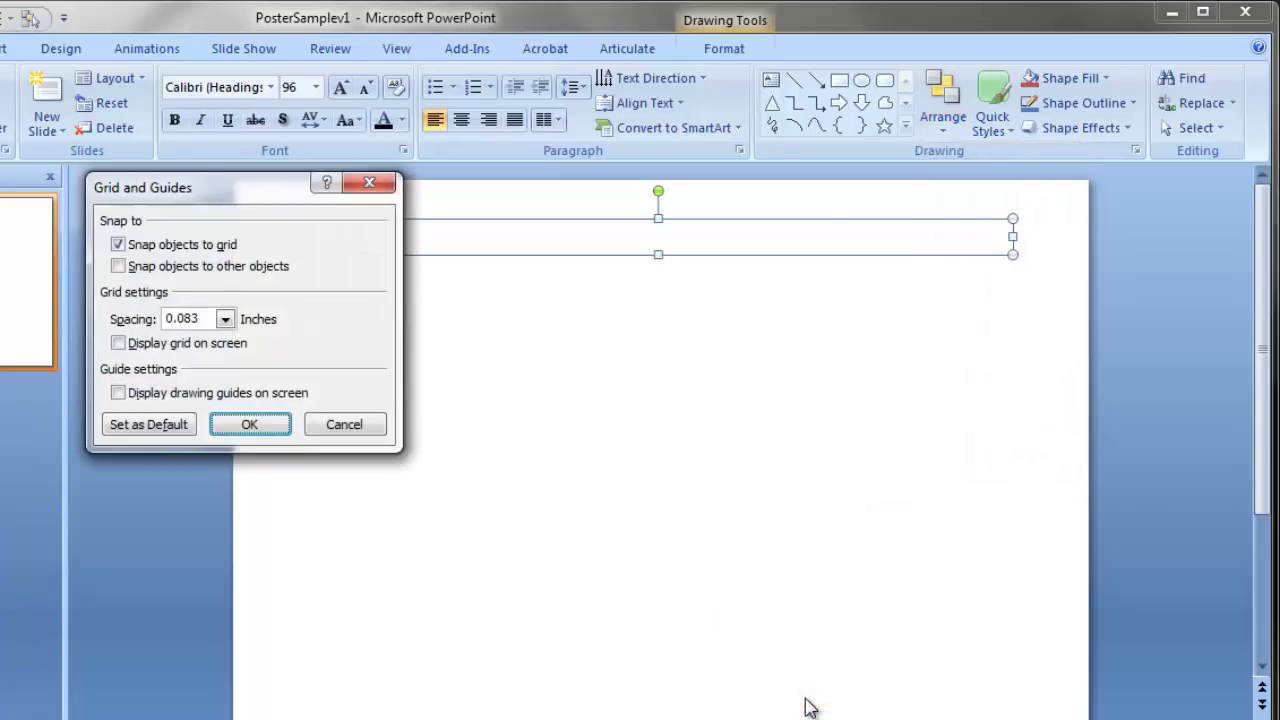
pyautogui.moveTo(183, 194); pyautogui.dragTo(604, 314)
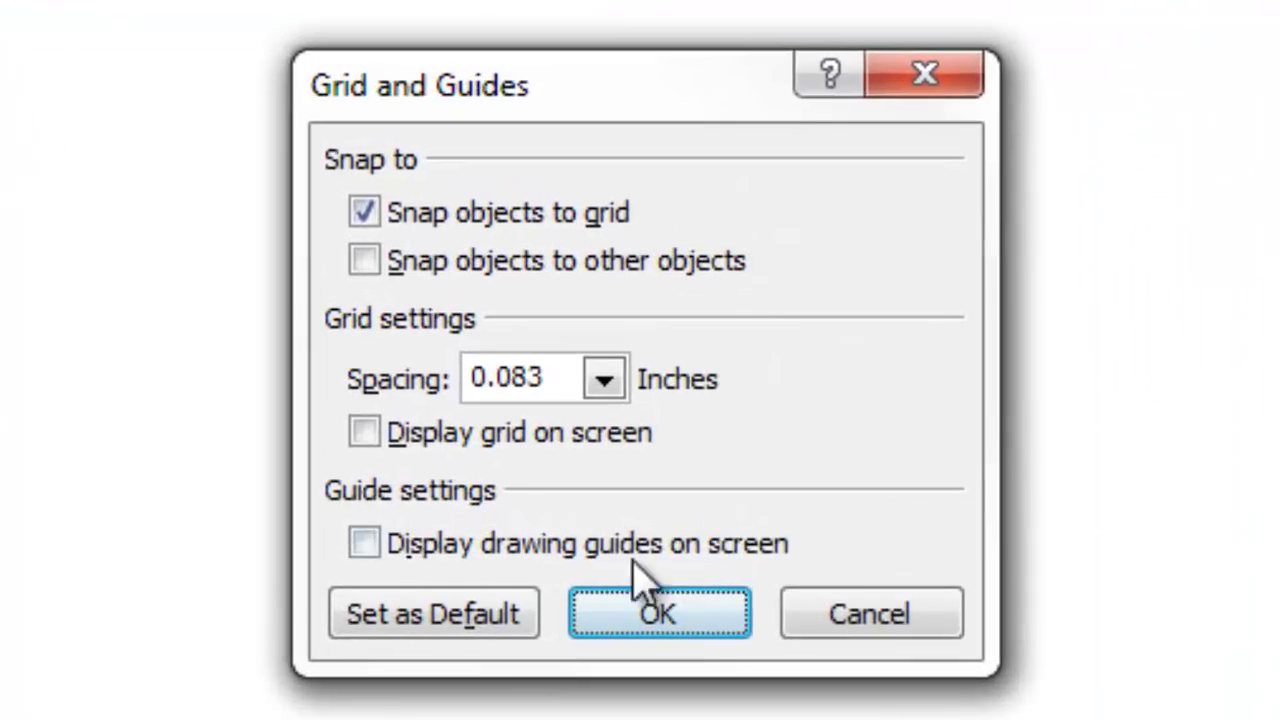
pyautogui.click(377, 540)
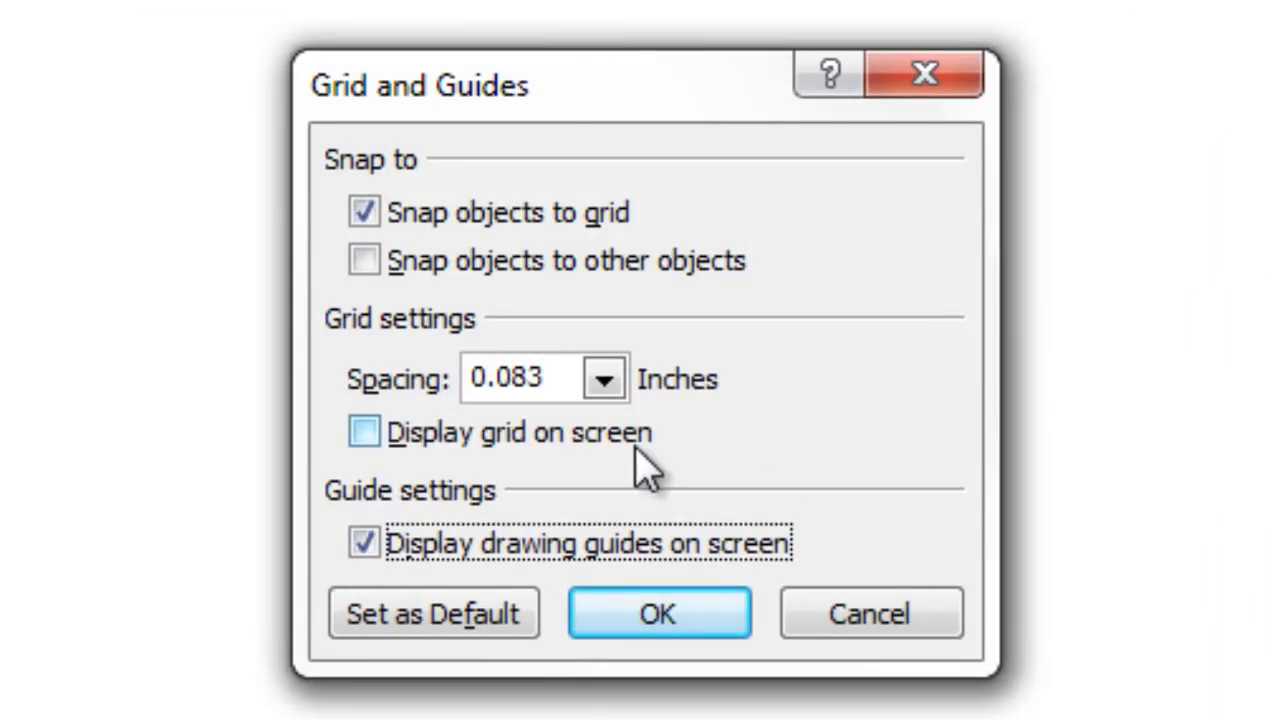
pyautogui.click(604, 380)
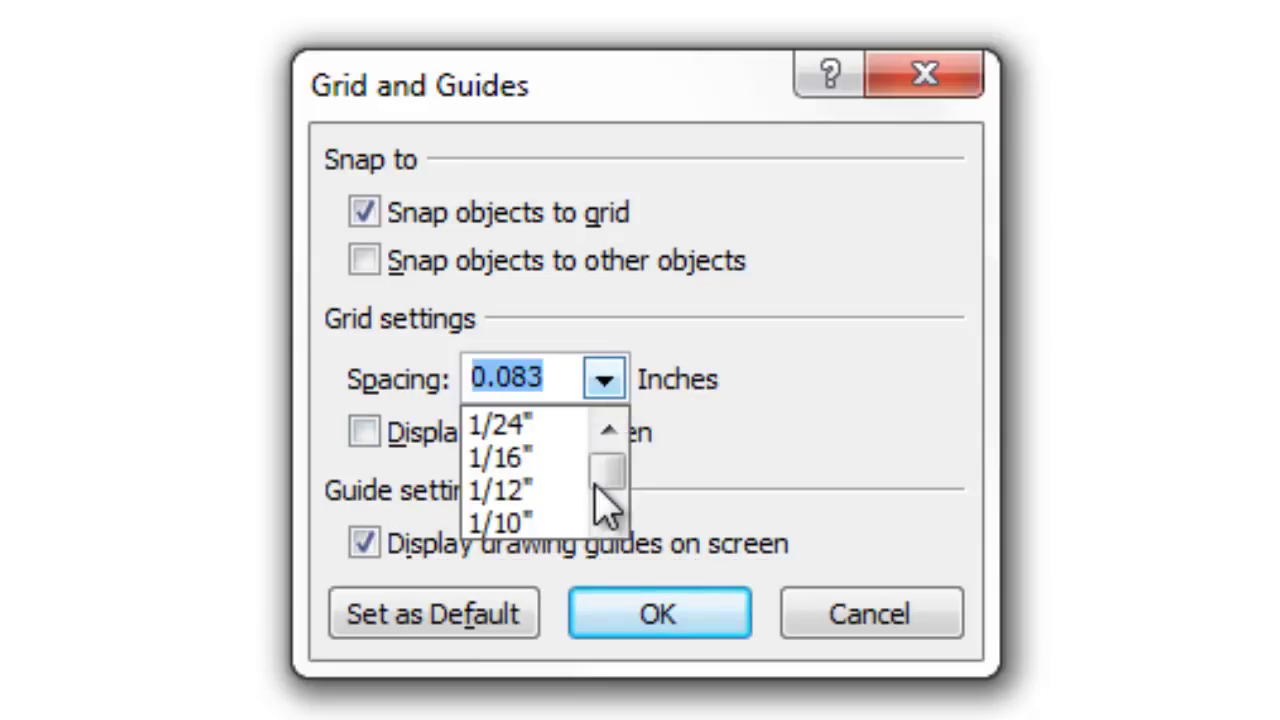
pyautogui.click(606, 382)
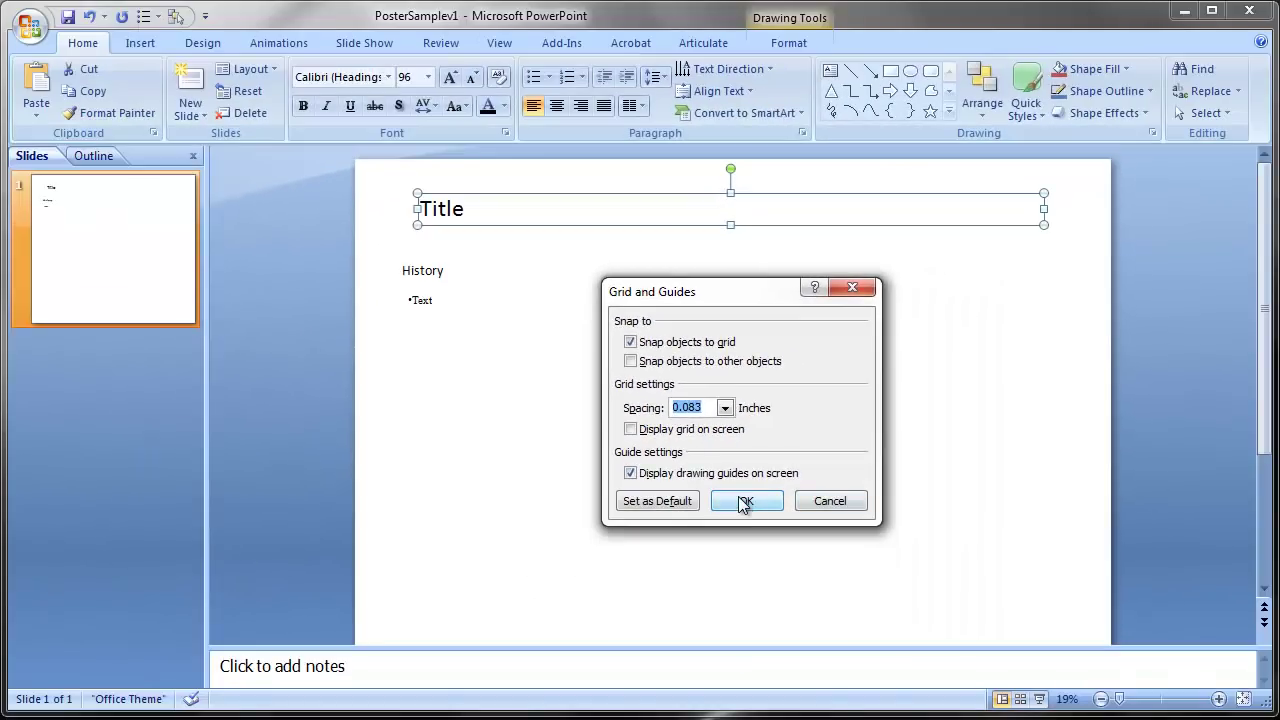
pyautogui.click(744, 502)
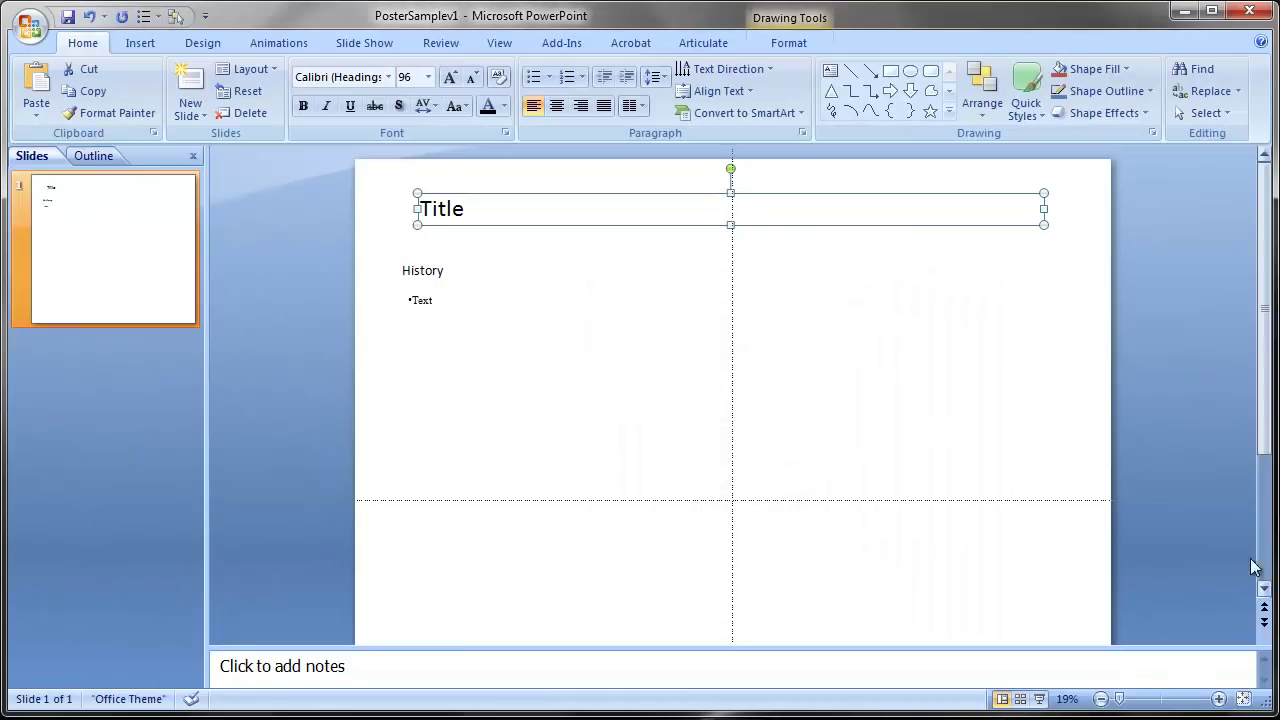
# Center the title text box horizontally on the slide.
pyautogui.moveTo(1120, 699); pyautogui.dragTo(1114, 700)
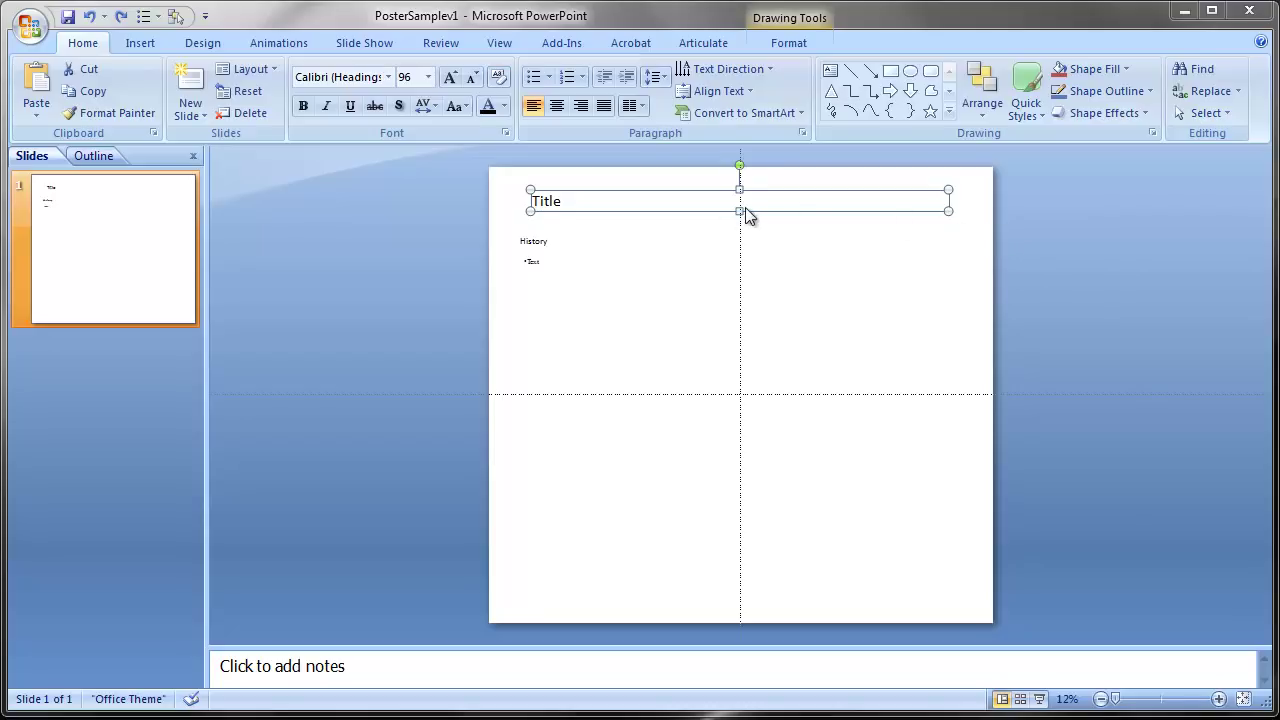
pyautogui.click(980, 120)
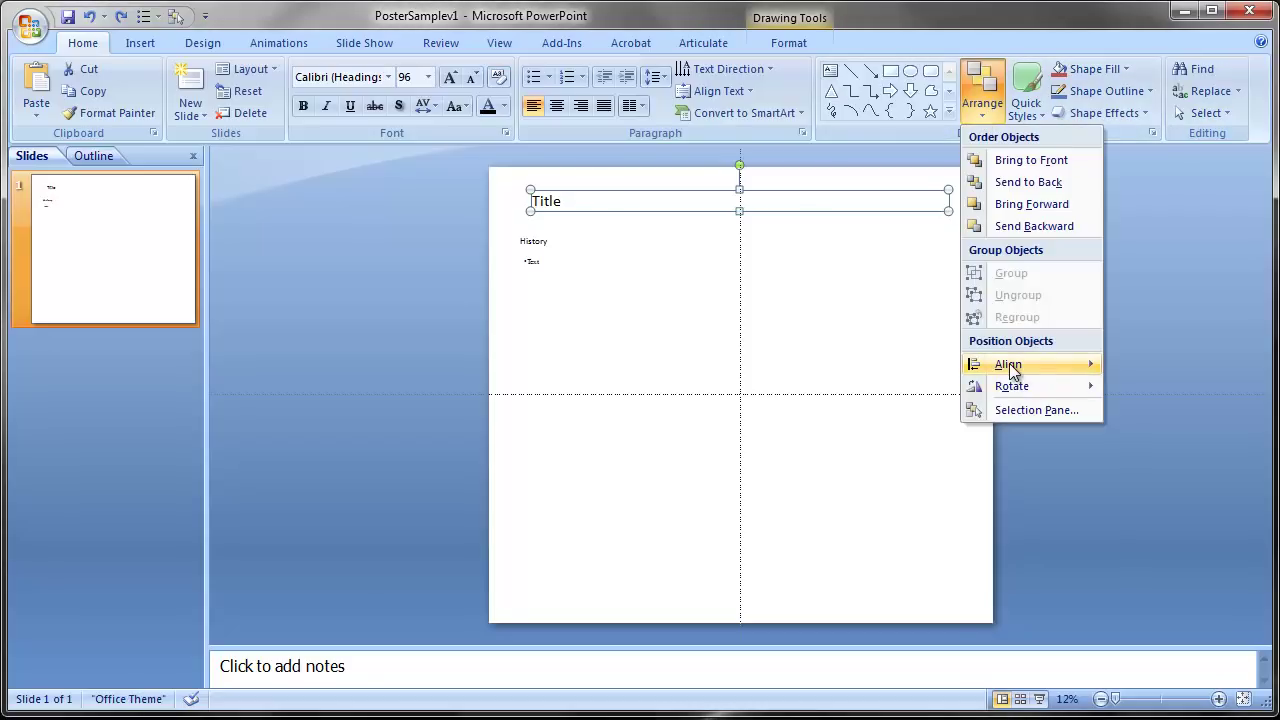
pyautogui.moveTo(1008, 366)
pyautogui.click(879, 387)
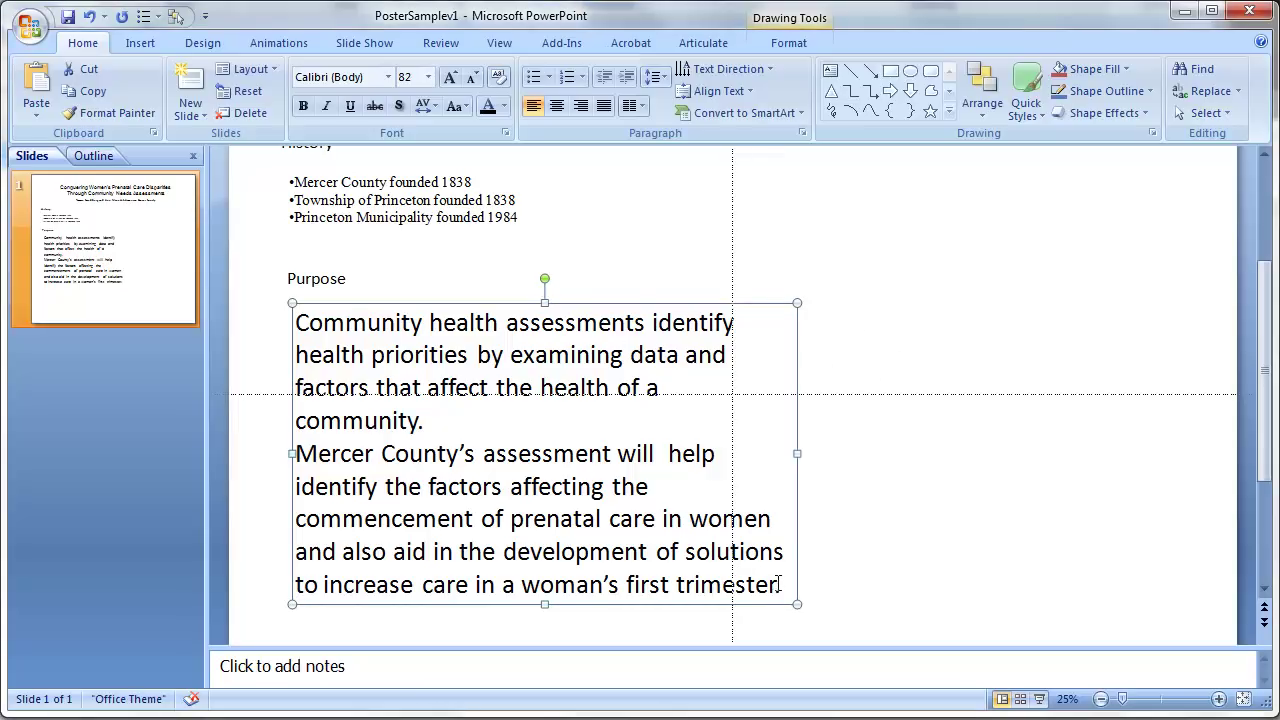
# Clear the formatting of the Purpose paragraphs and apply the History bullets' formatting to them with Format Painter.
pyautogui.moveTo(786, 586); pyautogui.dragTo(296, 322)
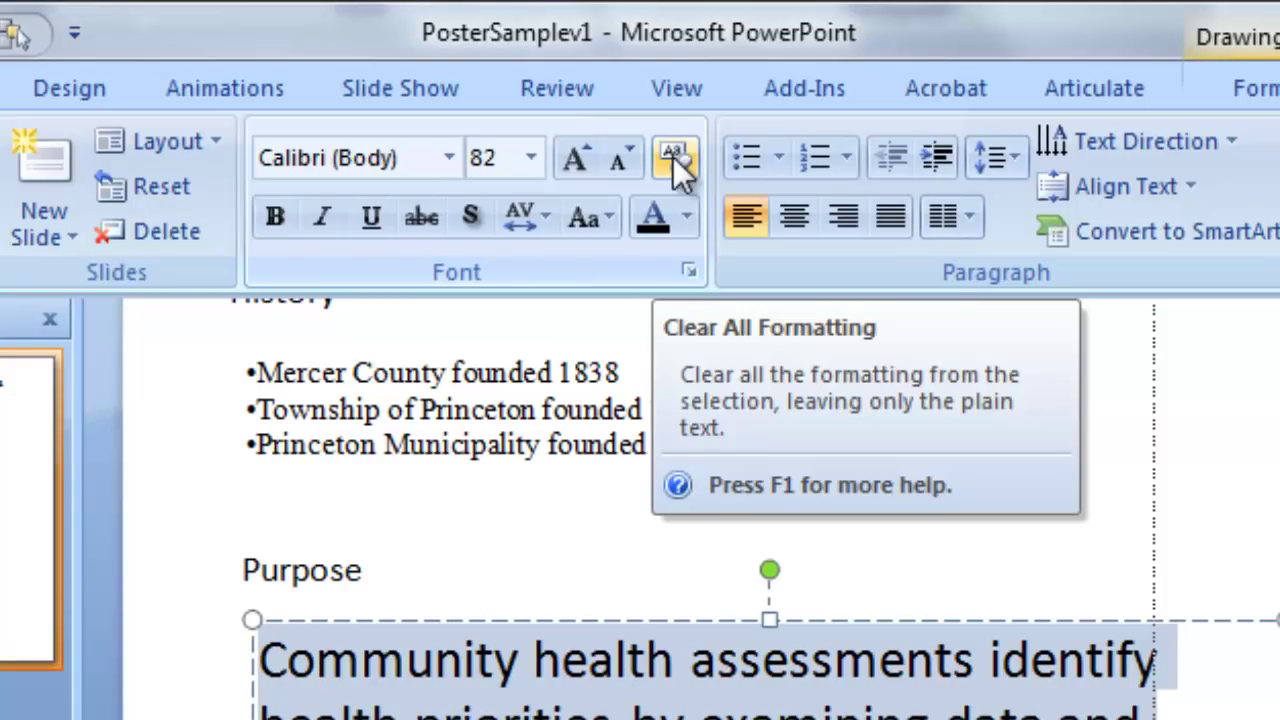
pyautogui.click(675, 163)
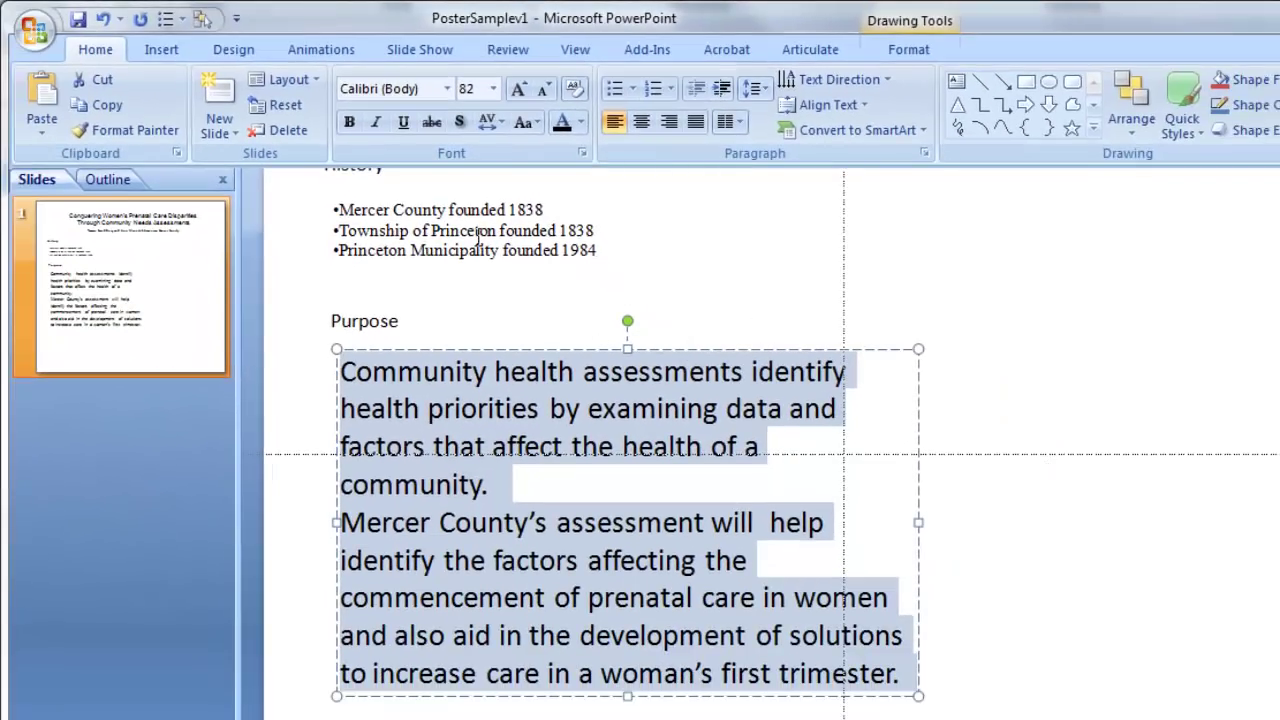
pyautogui.click(394, 222)
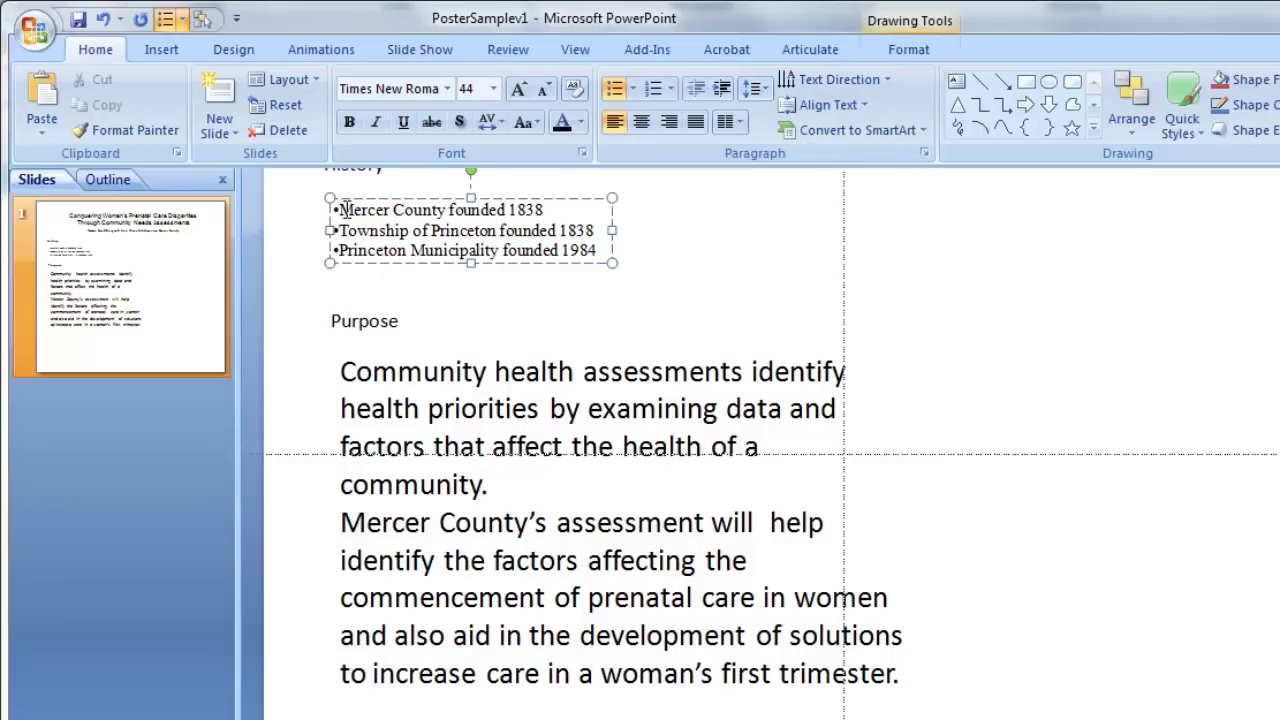
pyautogui.moveTo(338, 210); pyautogui.dragTo(573, 232)
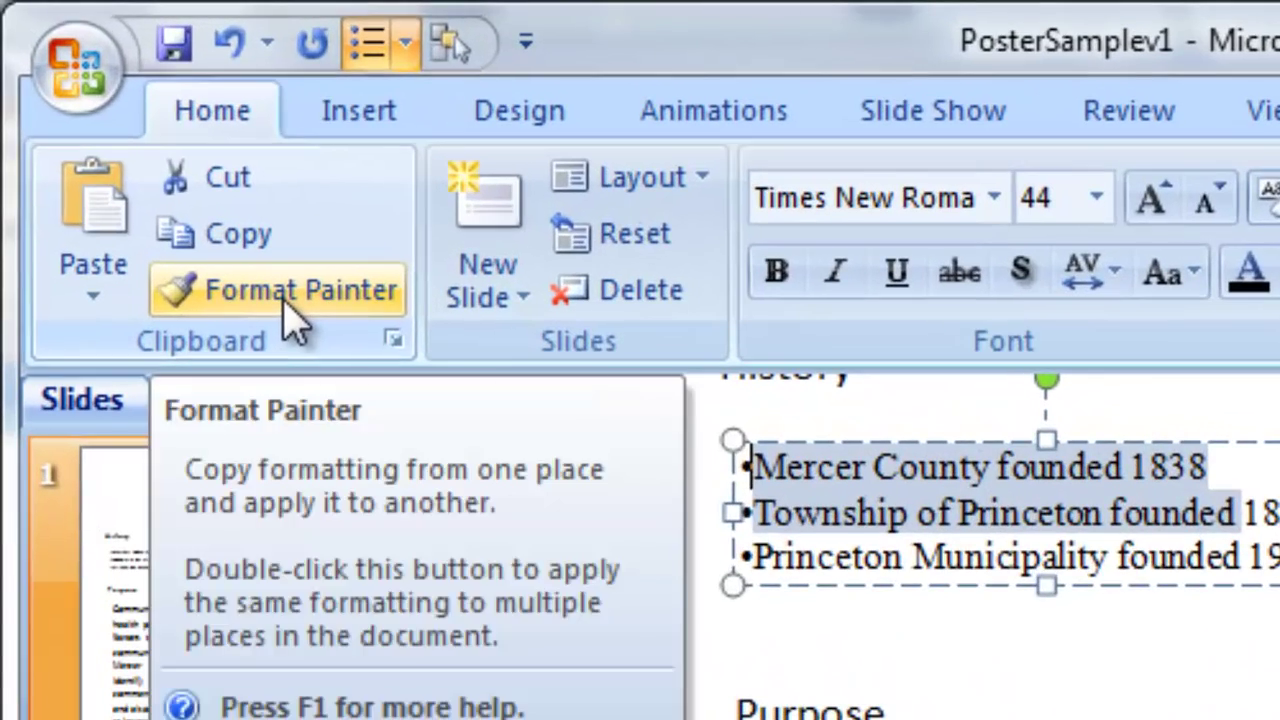
pyautogui.click(285, 300)
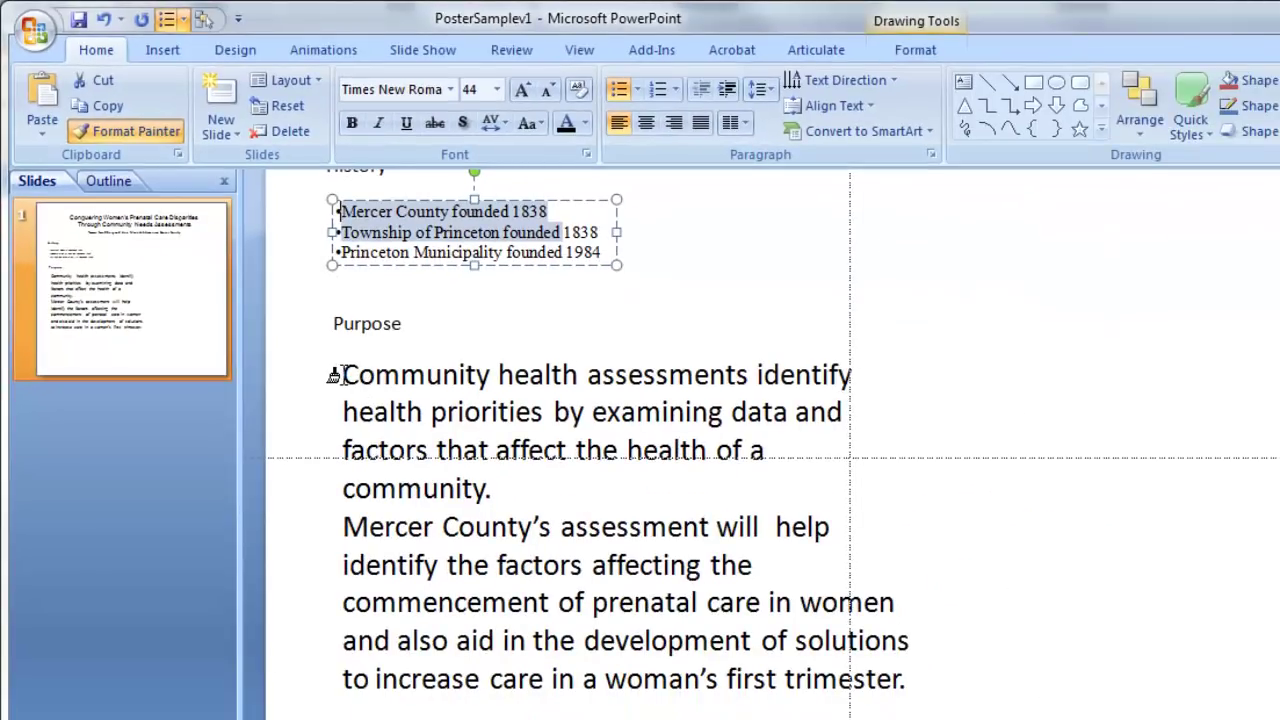
pyautogui.moveTo(333, 375)
pyautogui.mouseDown()
pyautogui.moveTo(423, 403)
pyautogui.moveTo(714, 543)
pyautogui.moveTo(862, 645)
pyautogui.moveTo(922, 708)
pyautogui.mouseUp()
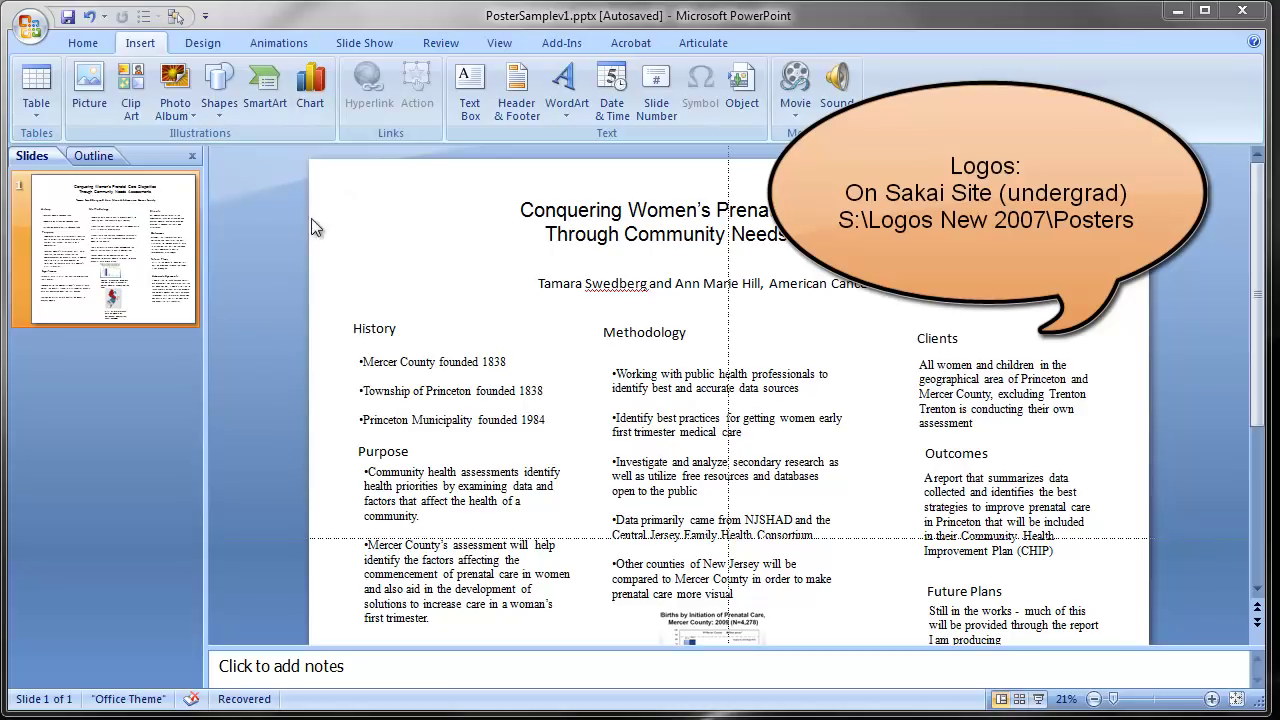
# Insert the Black Transparent Rutgers logo from the Posters folder and place it in the slide's upper-left corner beside the title.
pyautogui.click(98, 92)
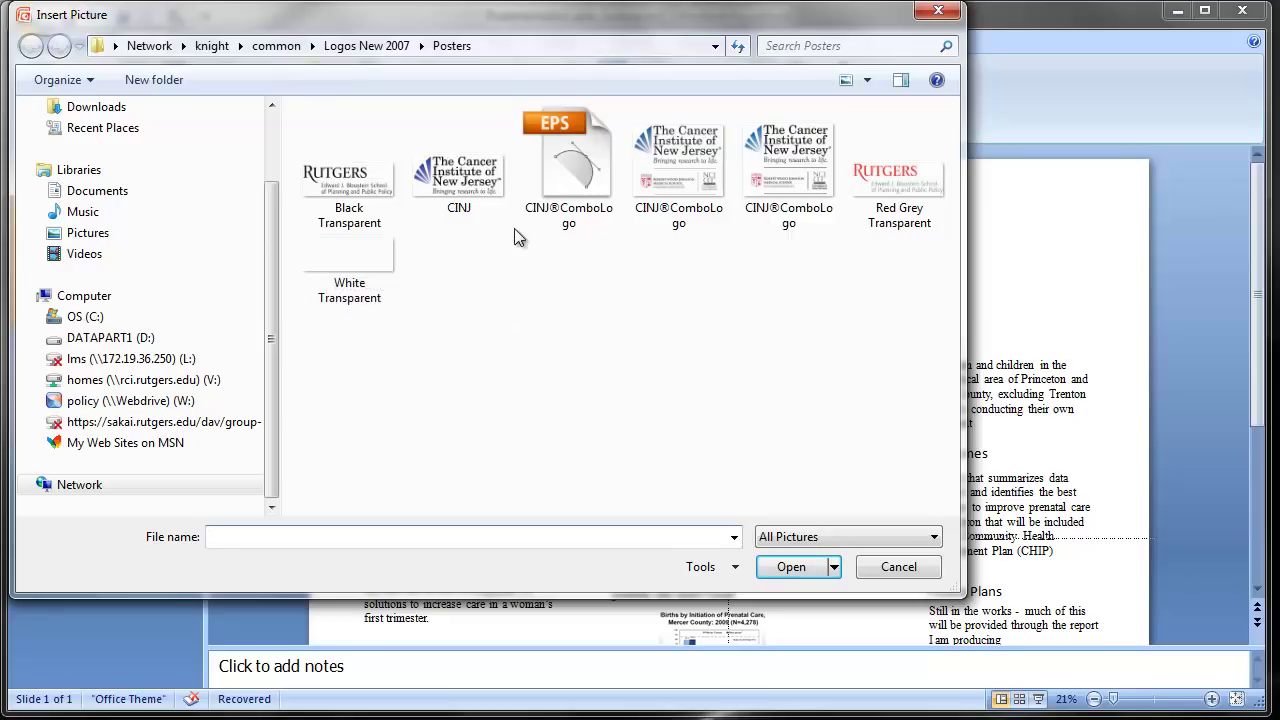
pyautogui.click(325, 180)
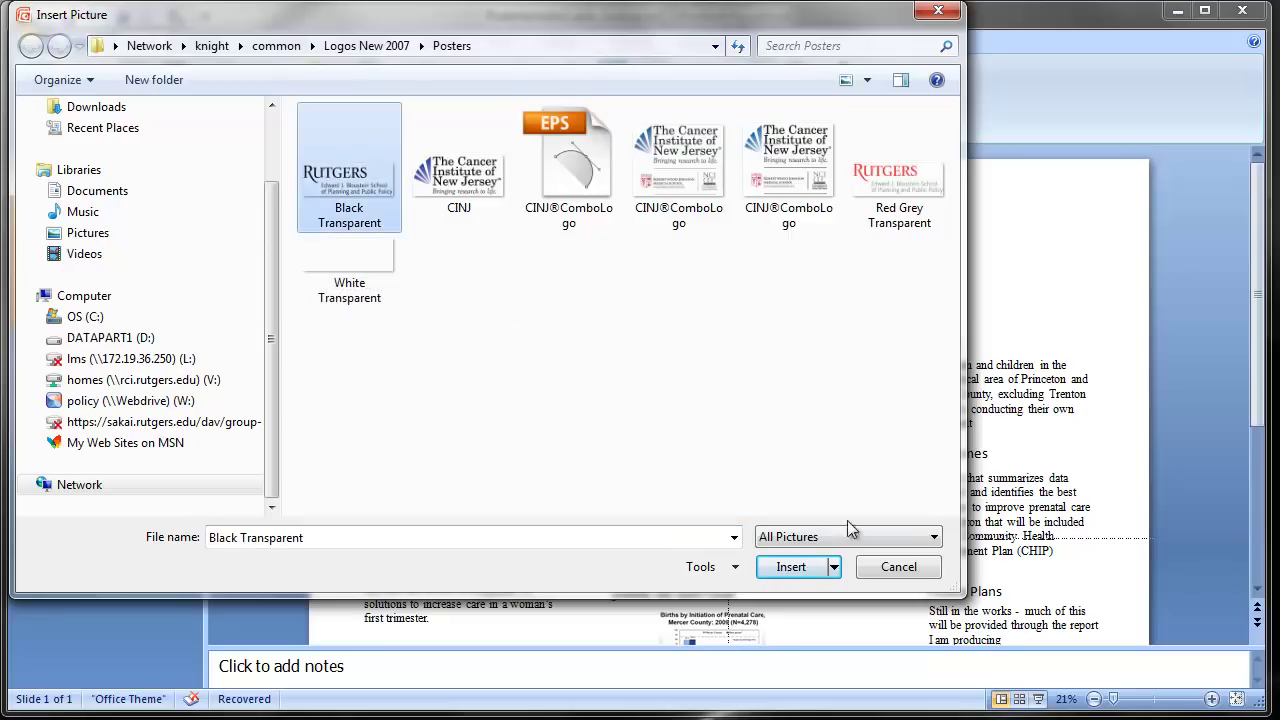
pyautogui.click(790, 567)
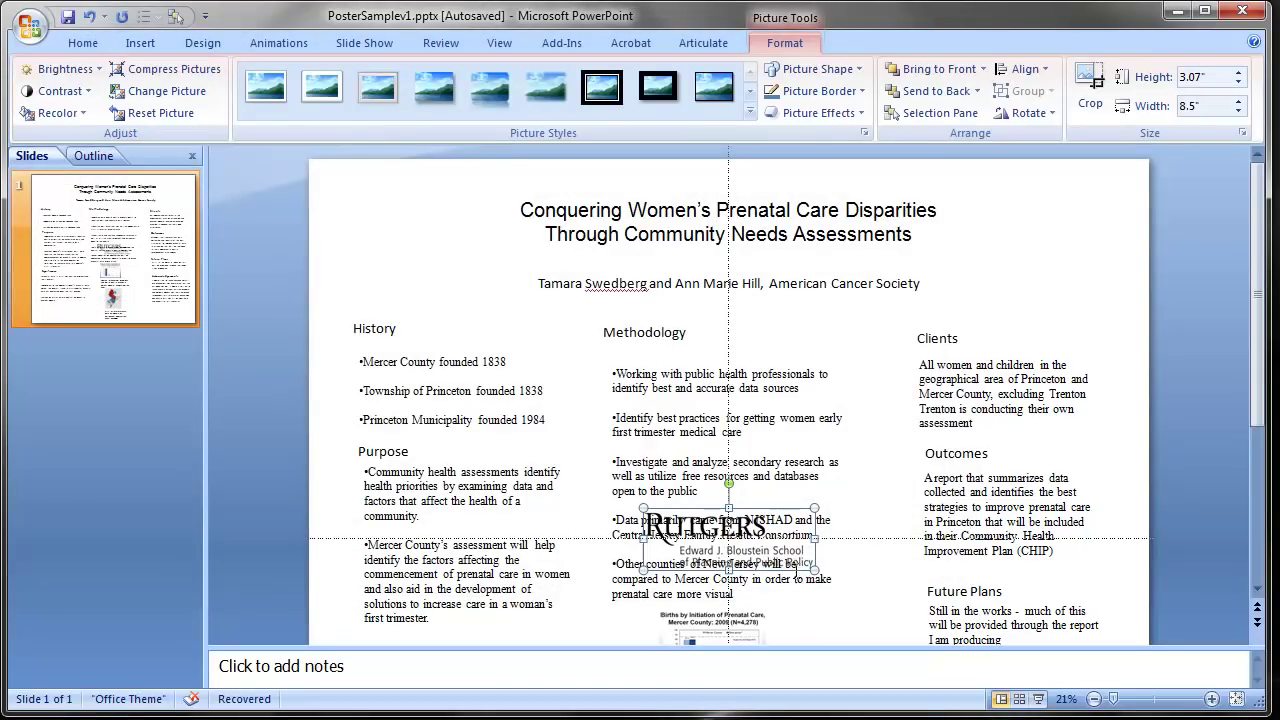
pyautogui.moveTo(780, 563); pyautogui.dragTo(472, 249)
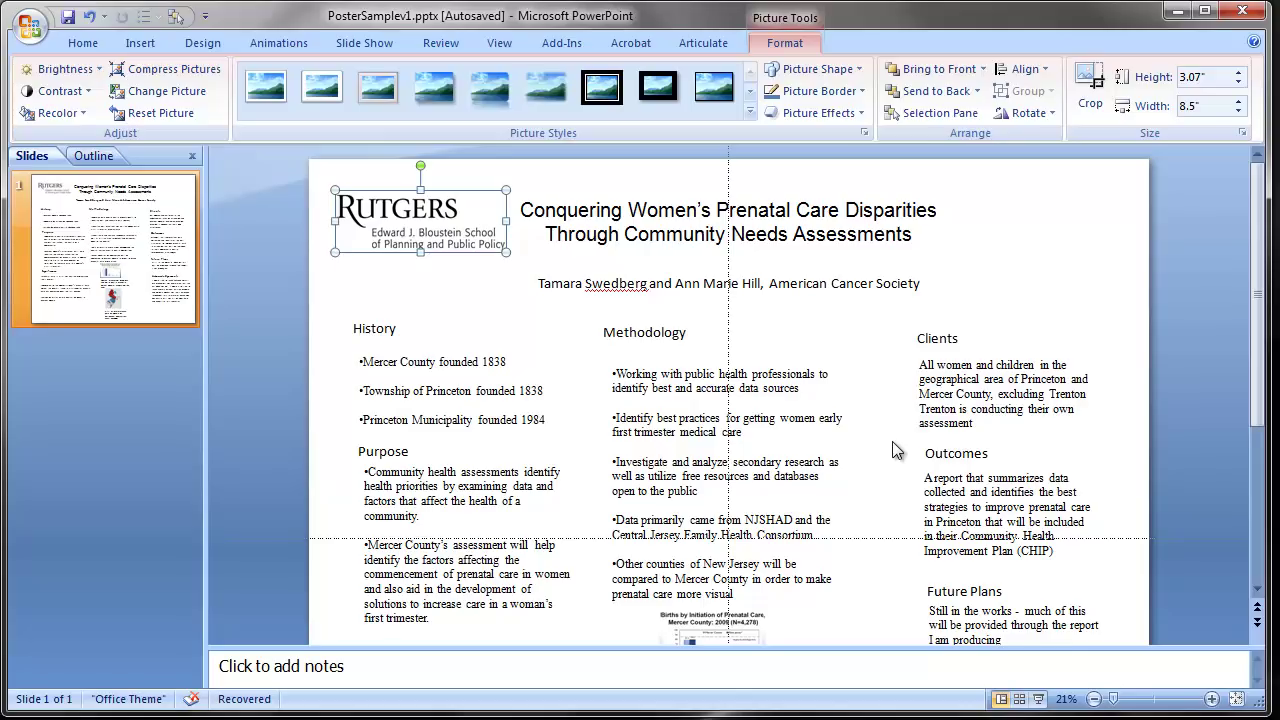
# Insert the last CINJ®ComboLogo picture from the Posters folder, placed and slightly shrunk in the slide's upper-right corner beside the title.
pyautogui.click(141, 43)
pyautogui.click(87, 85)
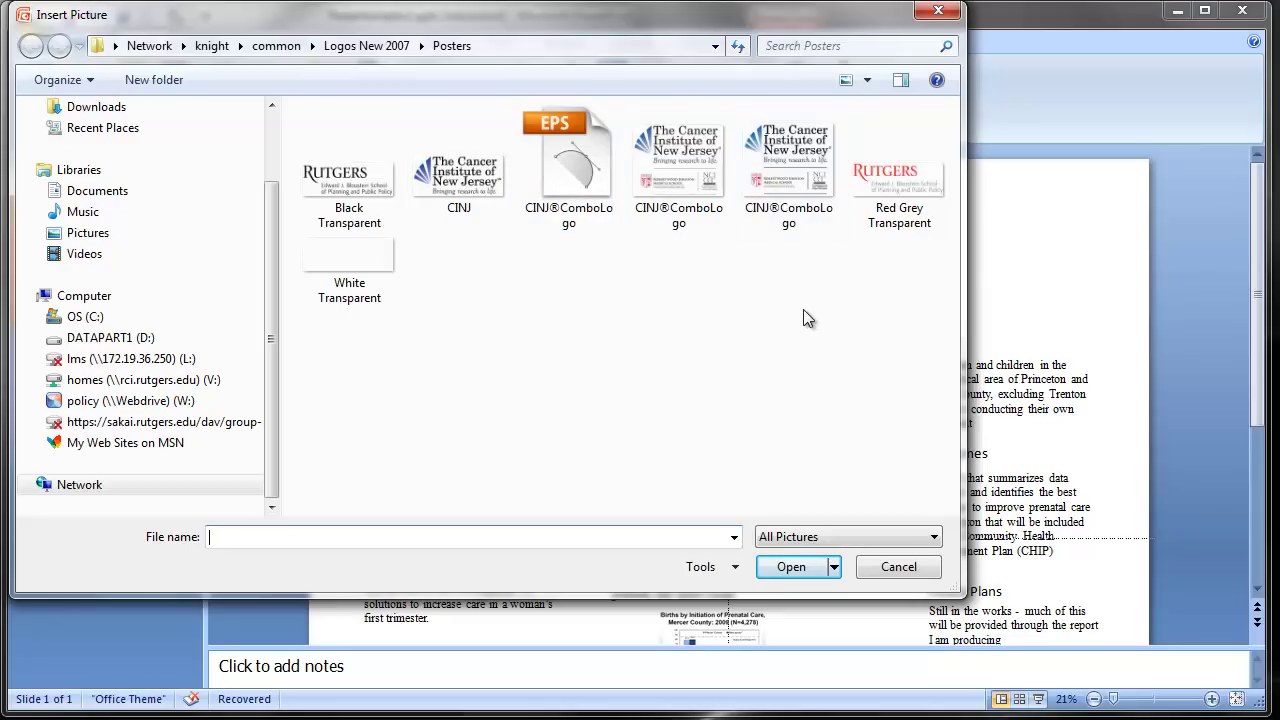
pyautogui.click(806, 216)
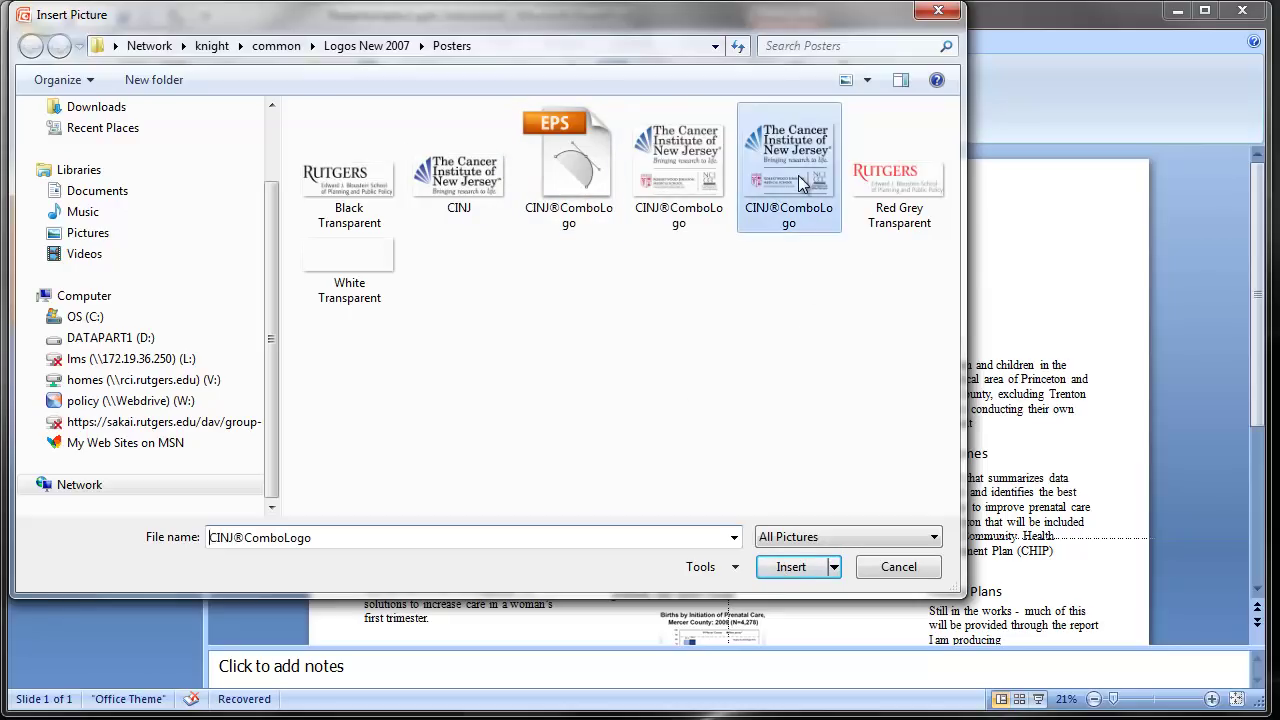
pyautogui.click(791, 567)
pyautogui.moveTo(766, 524); pyautogui.dragTo(1098, 314)
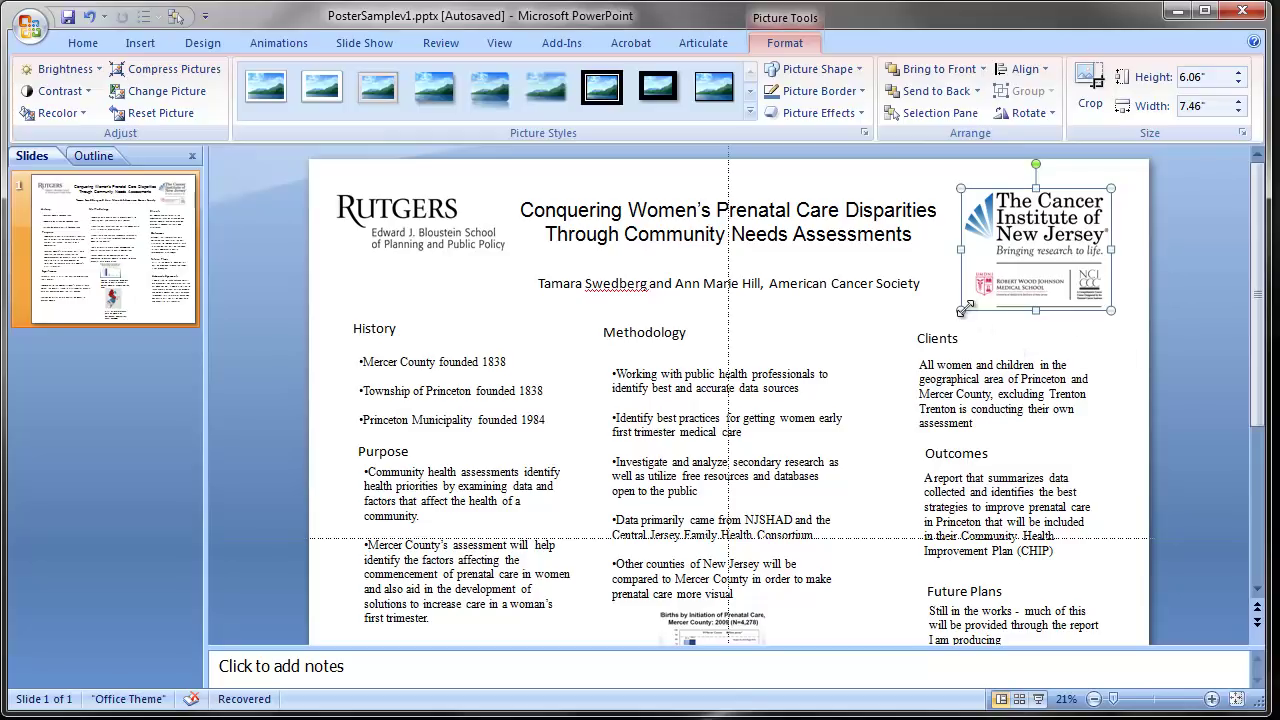
pyautogui.moveTo(962, 308); pyautogui.dragTo(979, 295)
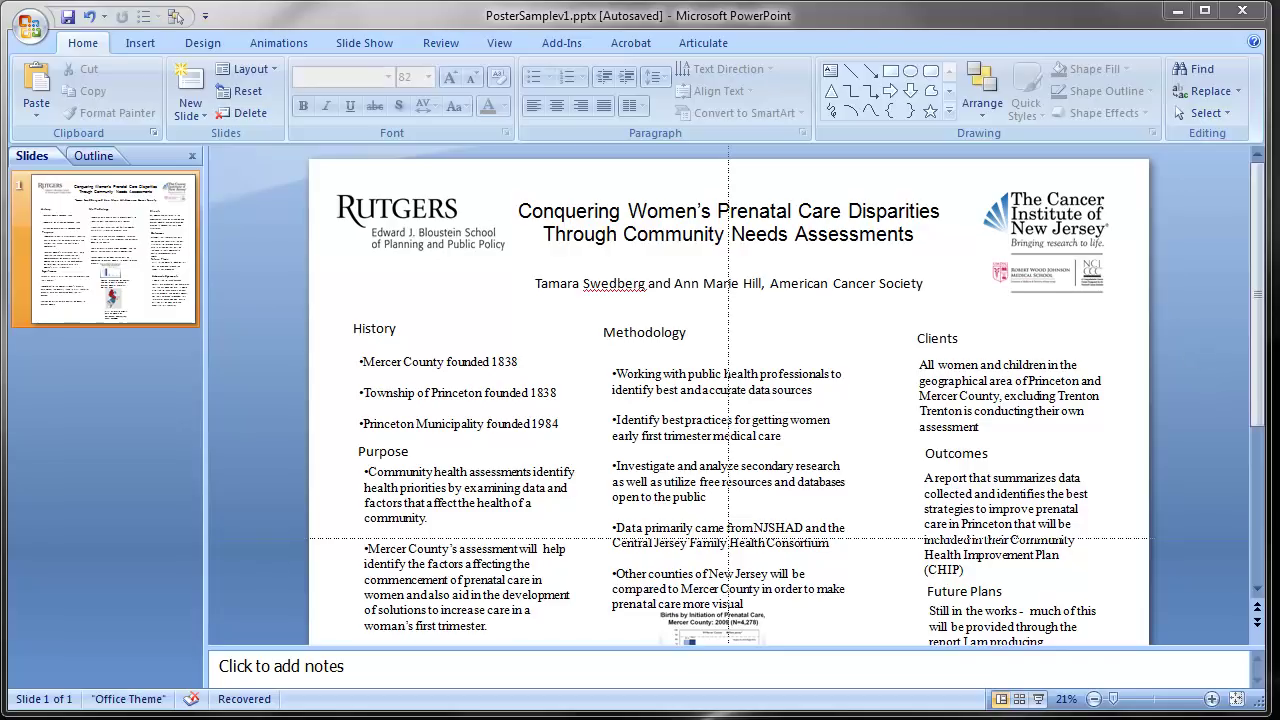
# Apply the built-in Foundry theme colors to the poster.
pyautogui.click(203, 45)
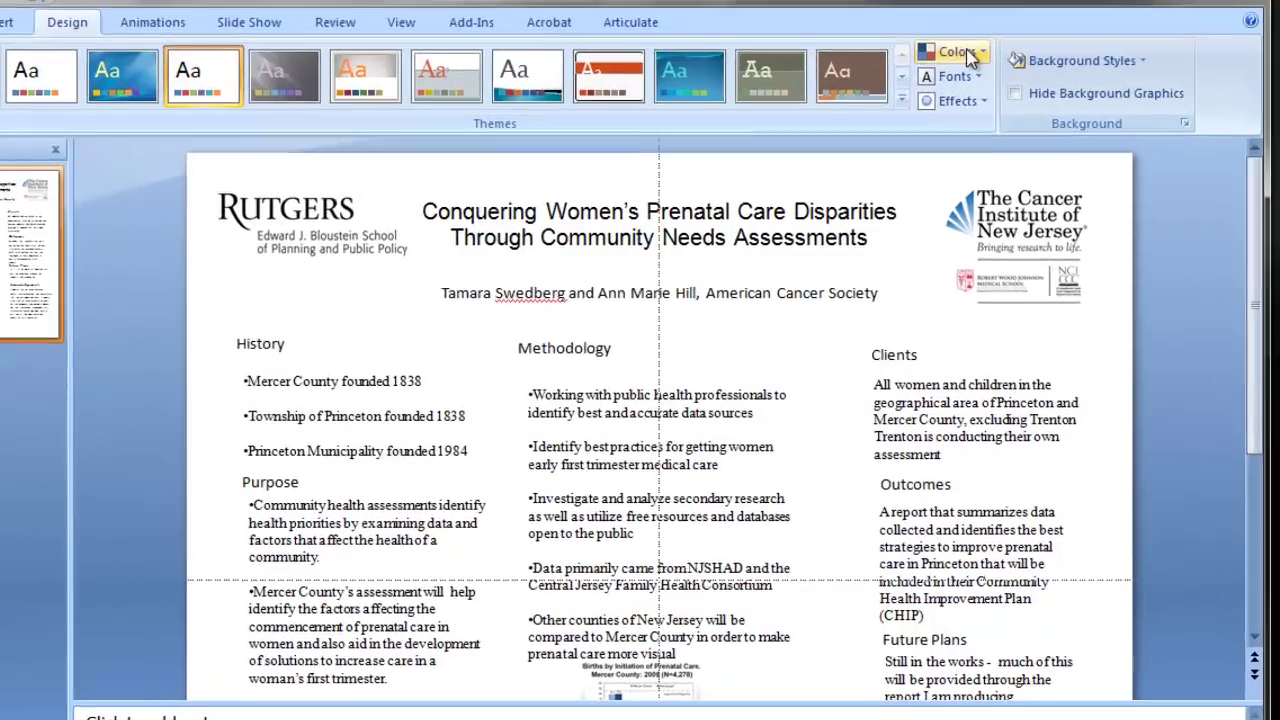
pyautogui.click(962, 54)
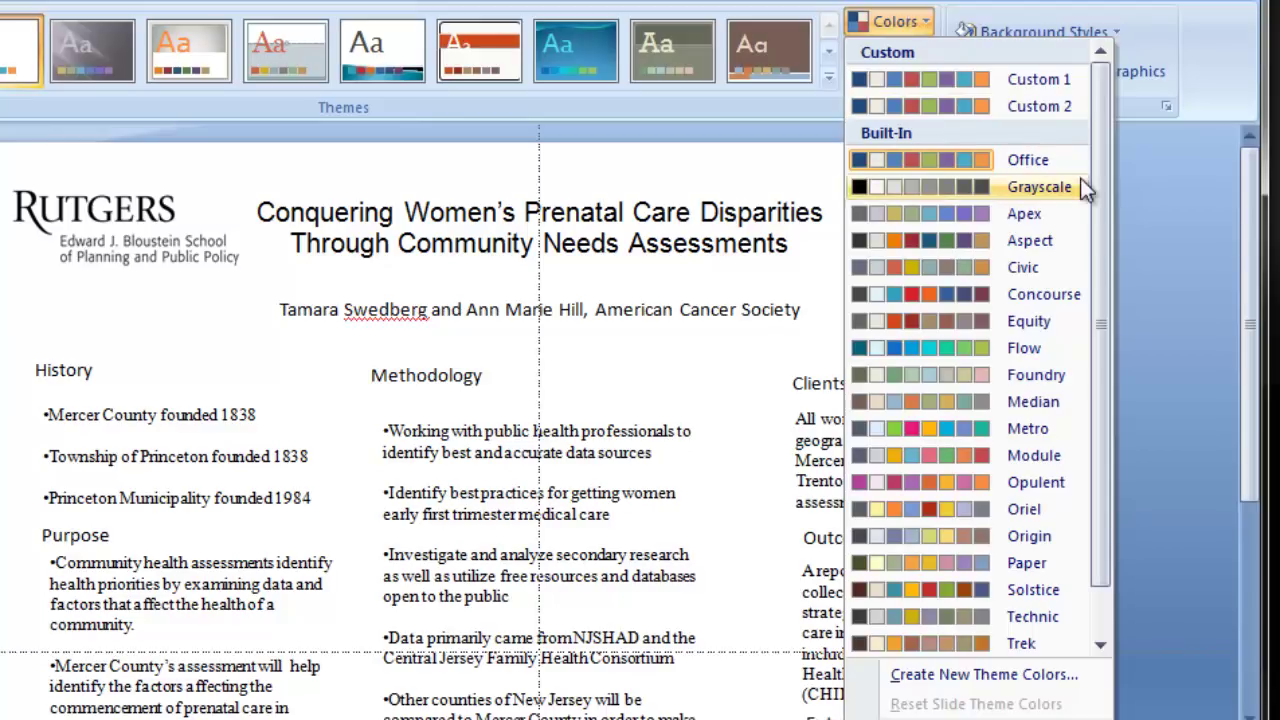
pyautogui.moveTo(1099, 182); pyautogui.dragTo(1098, 230)
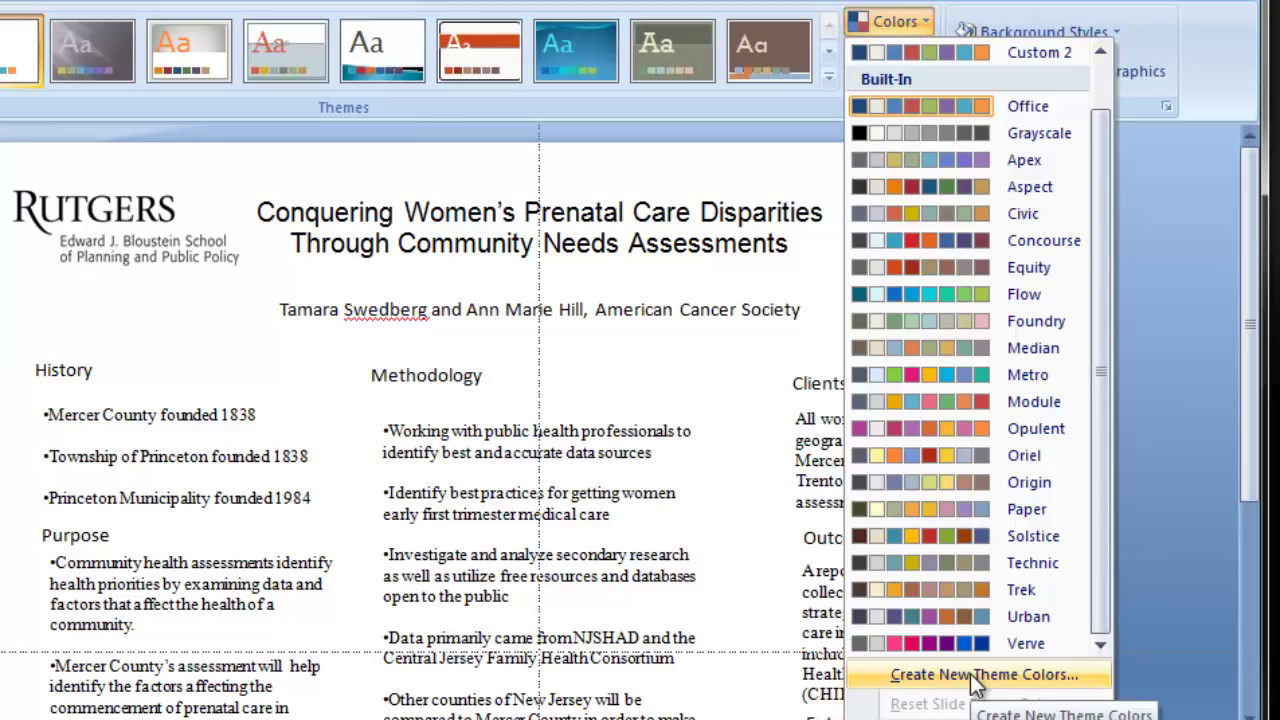
pyautogui.click(1025, 332)
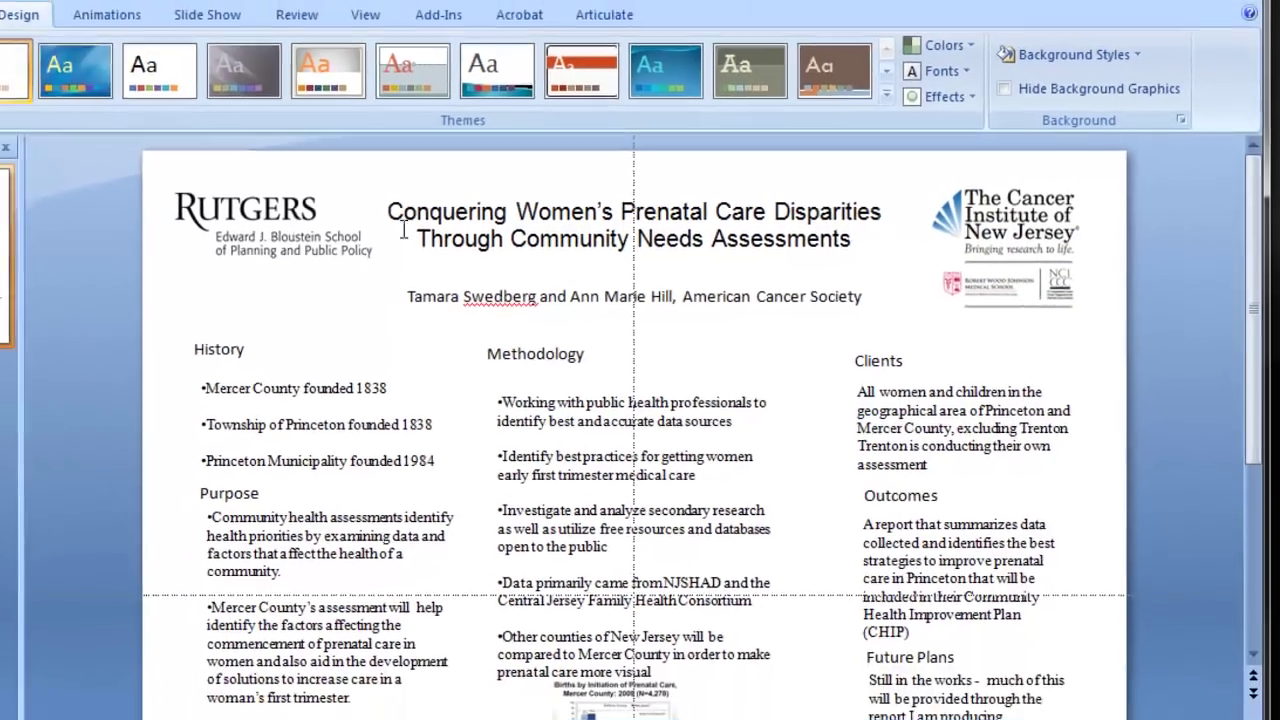
pyautogui.click(271, 217)
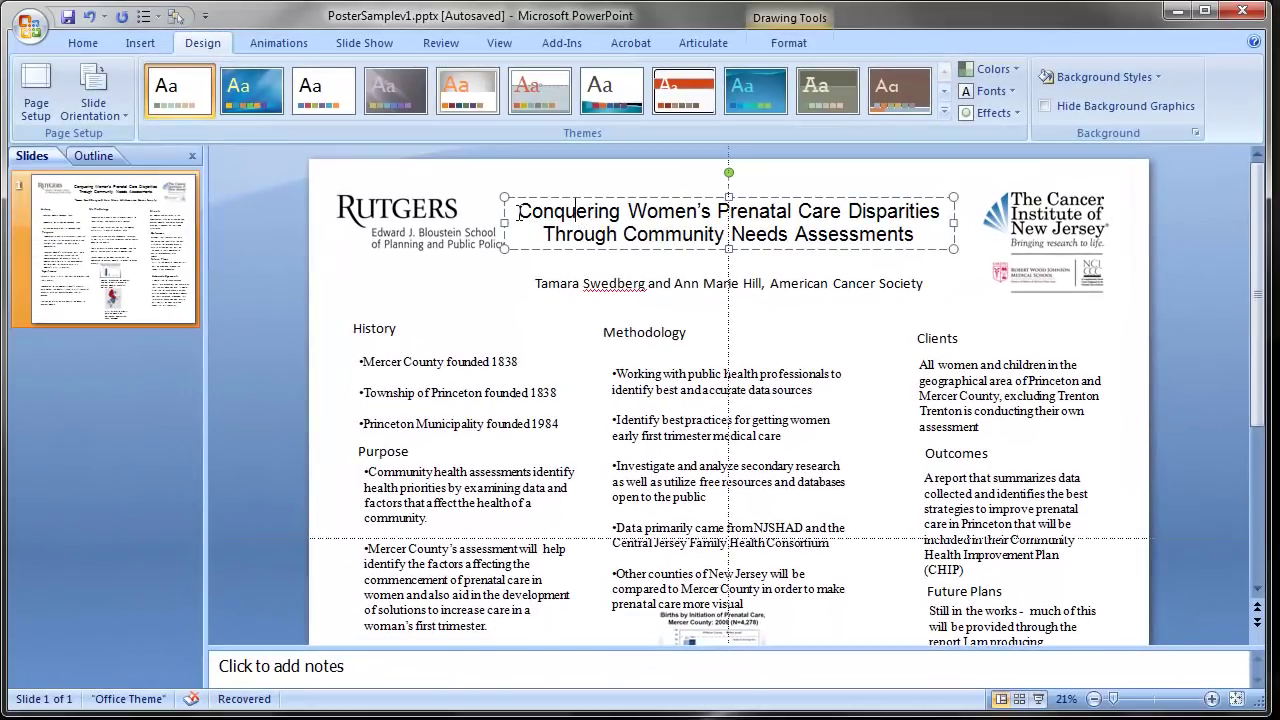
pyautogui.click(1202, 262)
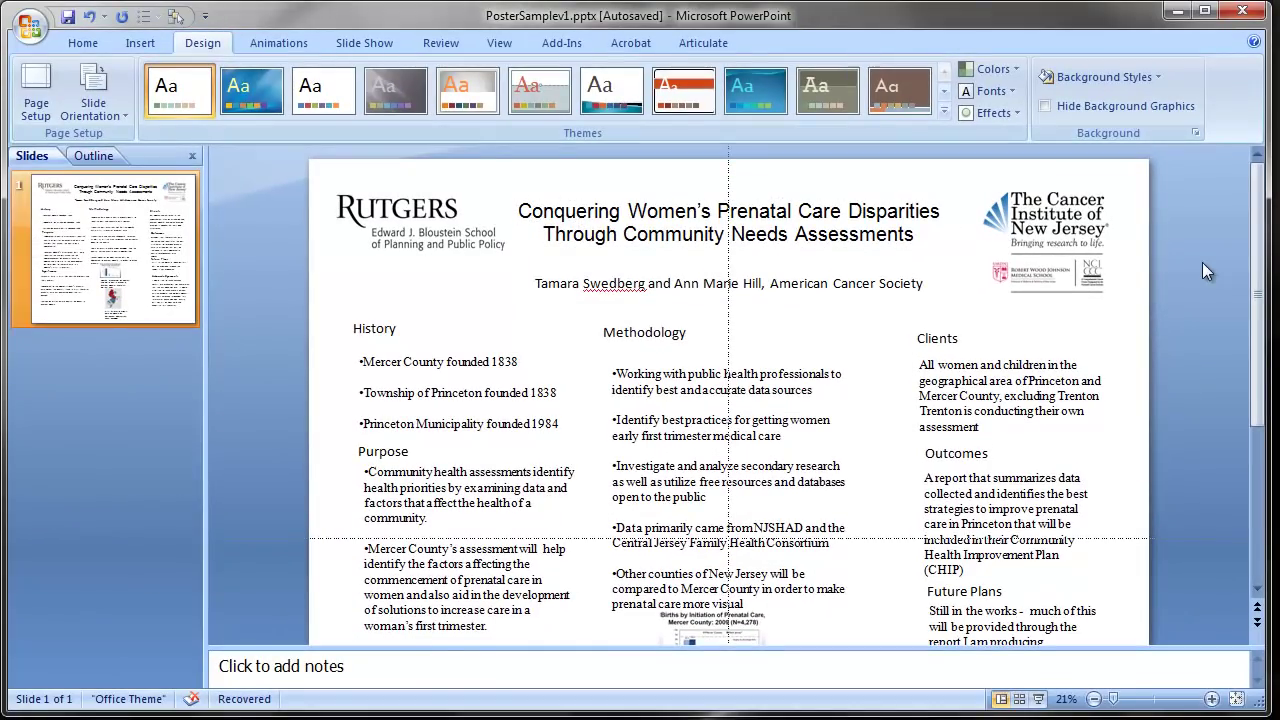
# Apply background Style 2, the pale beige-green solid fill, to the poster slide.
pyautogui.click(84, 44)
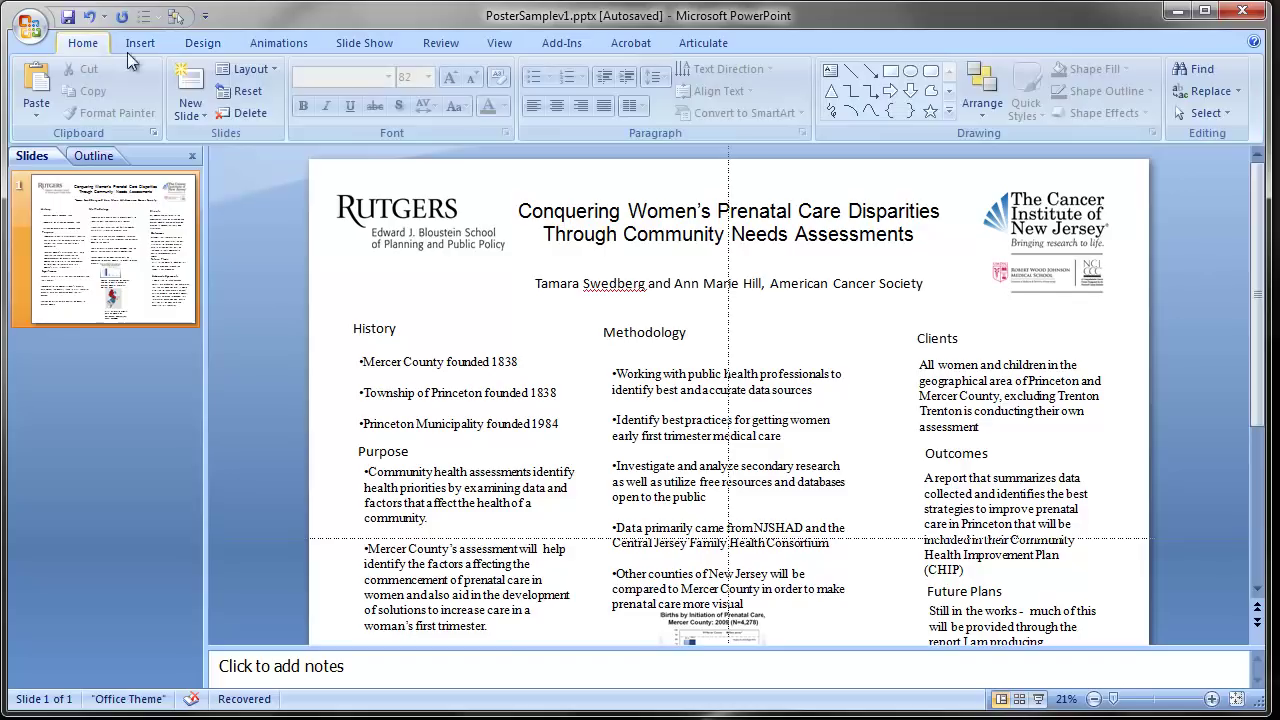
pyautogui.click(203, 43)
pyautogui.click(1140, 78)
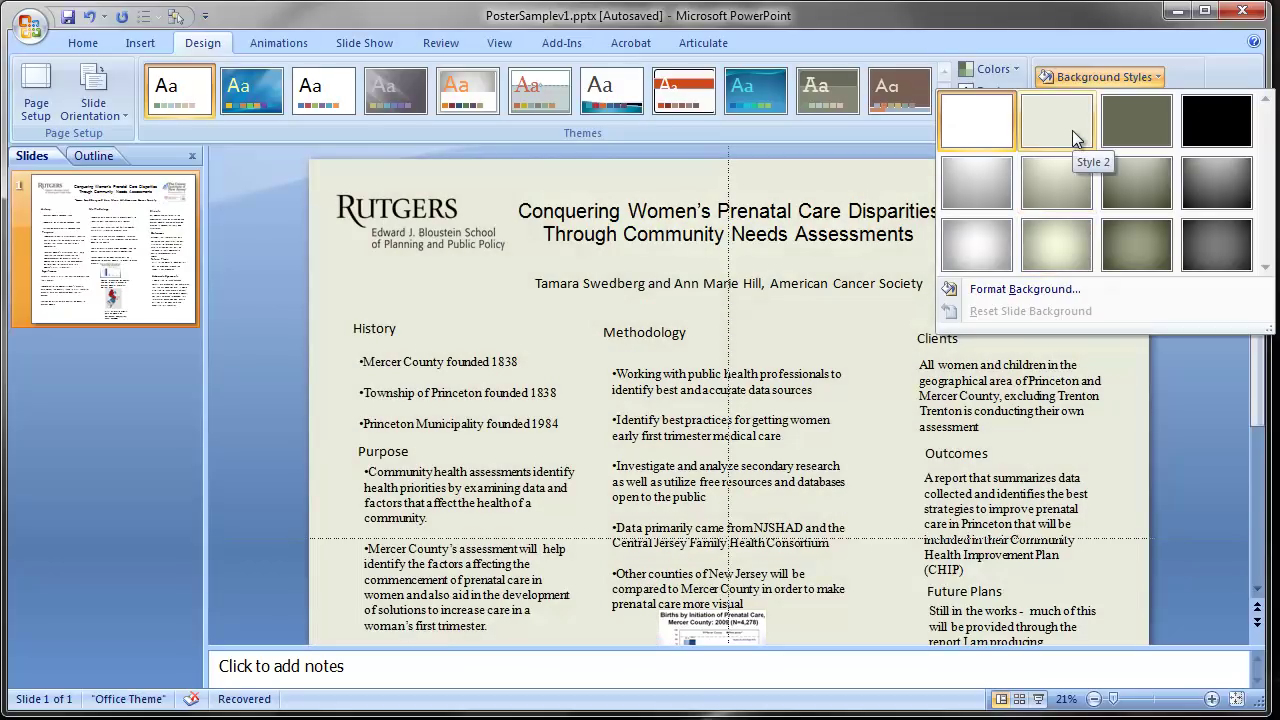
pyautogui.click(1072, 130)
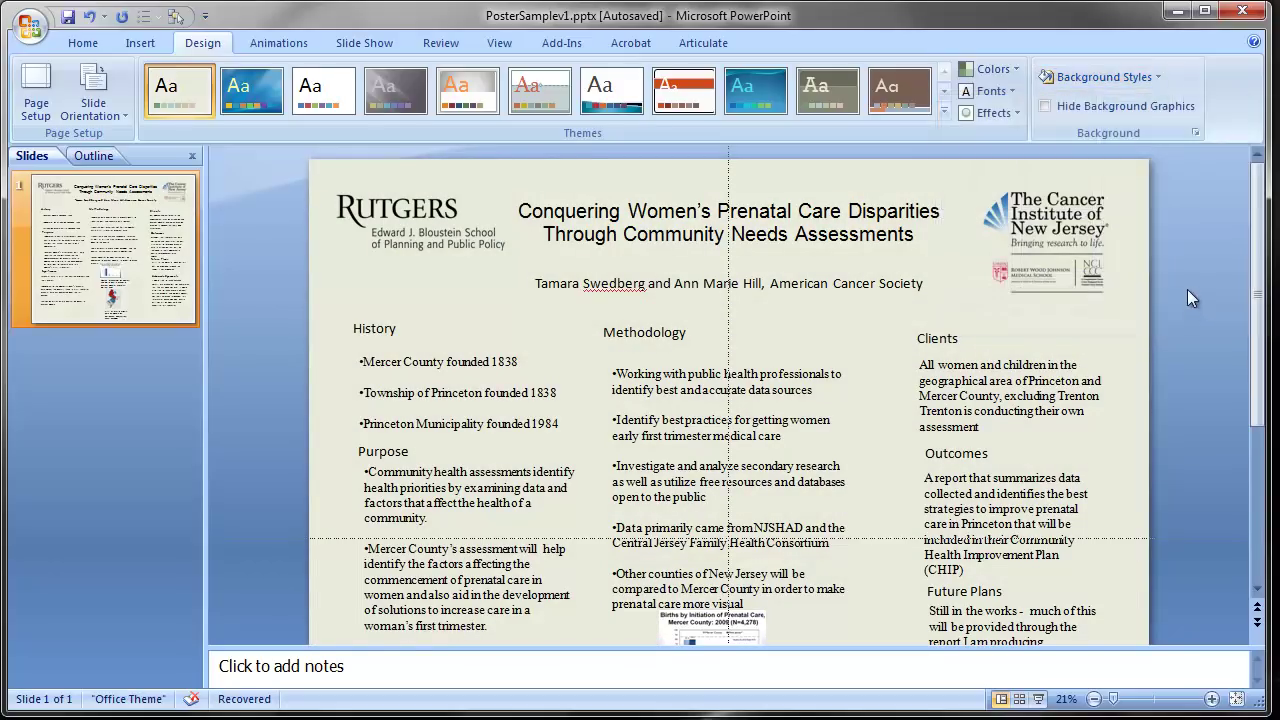
pyautogui.moveTo(1262, 295); pyautogui.dragTo(1262, 480)
pyautogui.click(1258, 210)
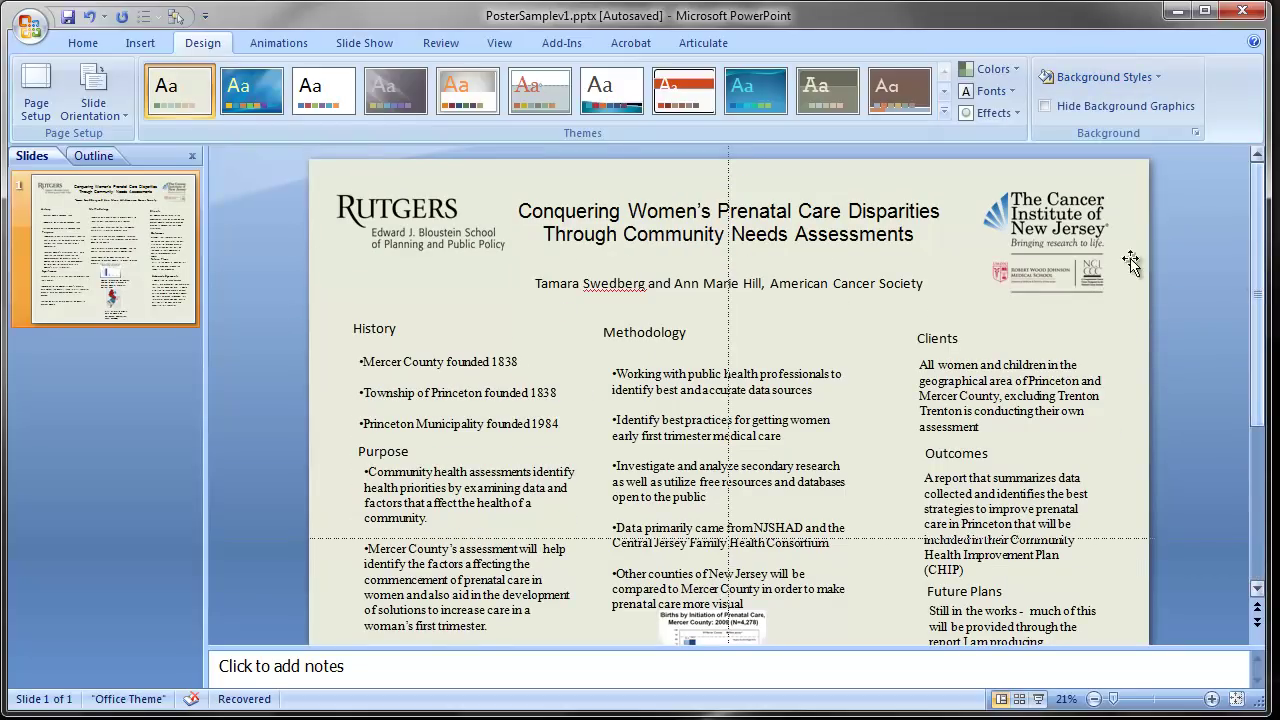
# Draw a rectangle about 7.71 inches high and 42 inches wide across the slide's header and send it behind the title and logos.
pyautogui.click(140, 42)
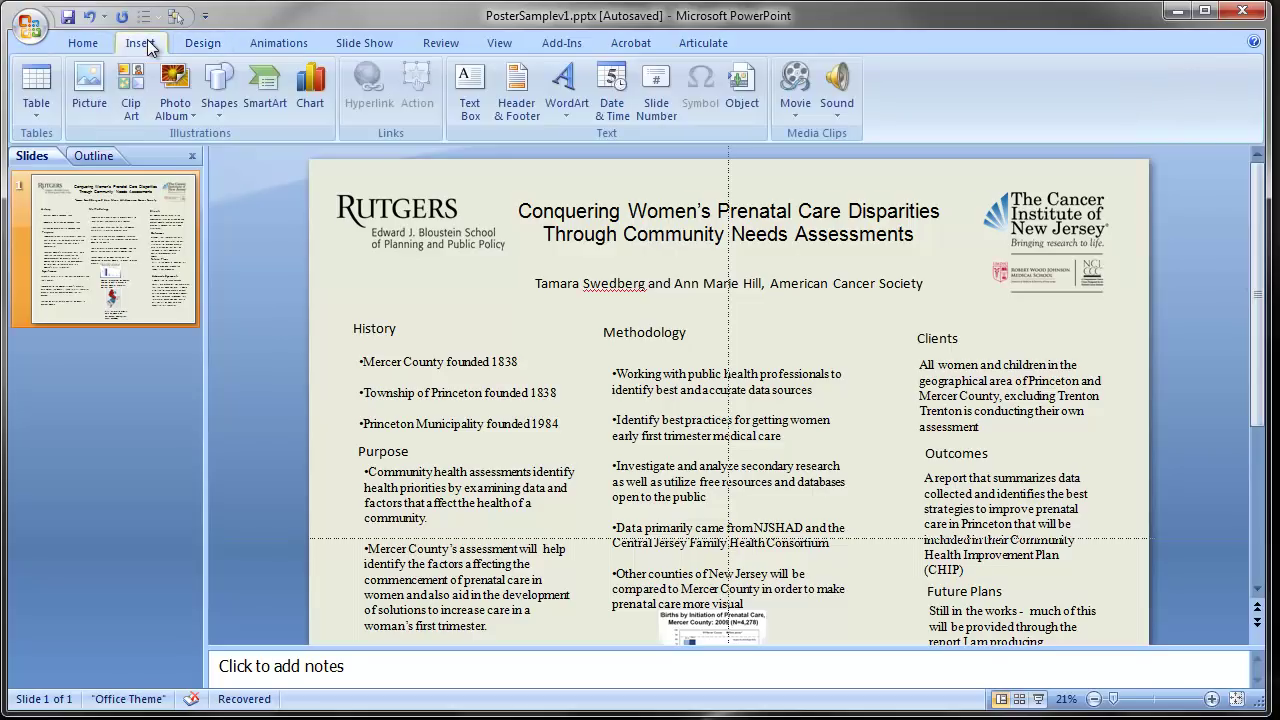
pyautogui.click(220, 108)
pyautogui.click(270, 157)
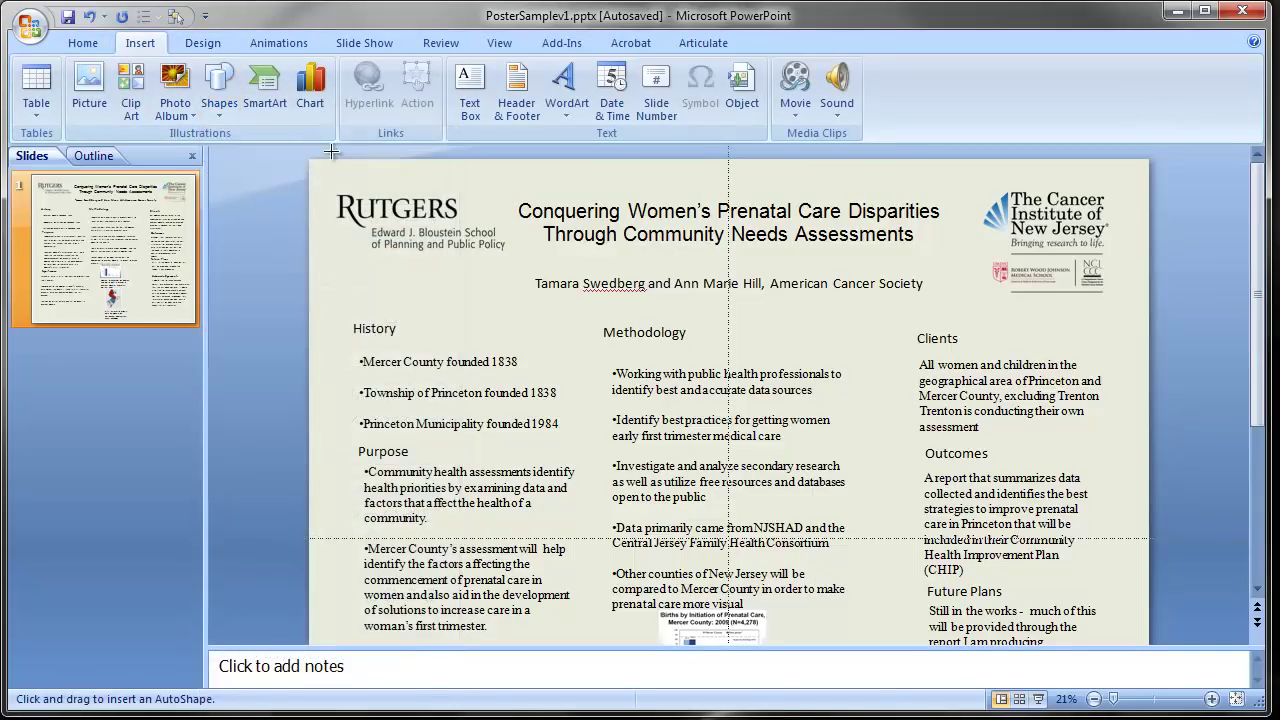
pyautogui.moveTo(310, 160)
pyautogui.mouseDown()
pyautogui.moveTo(1150, 338)
pyautogui.moveTo(1166, 326)
pyautogui.moveTo(1150, 313)
pyautogui.mouseUp()
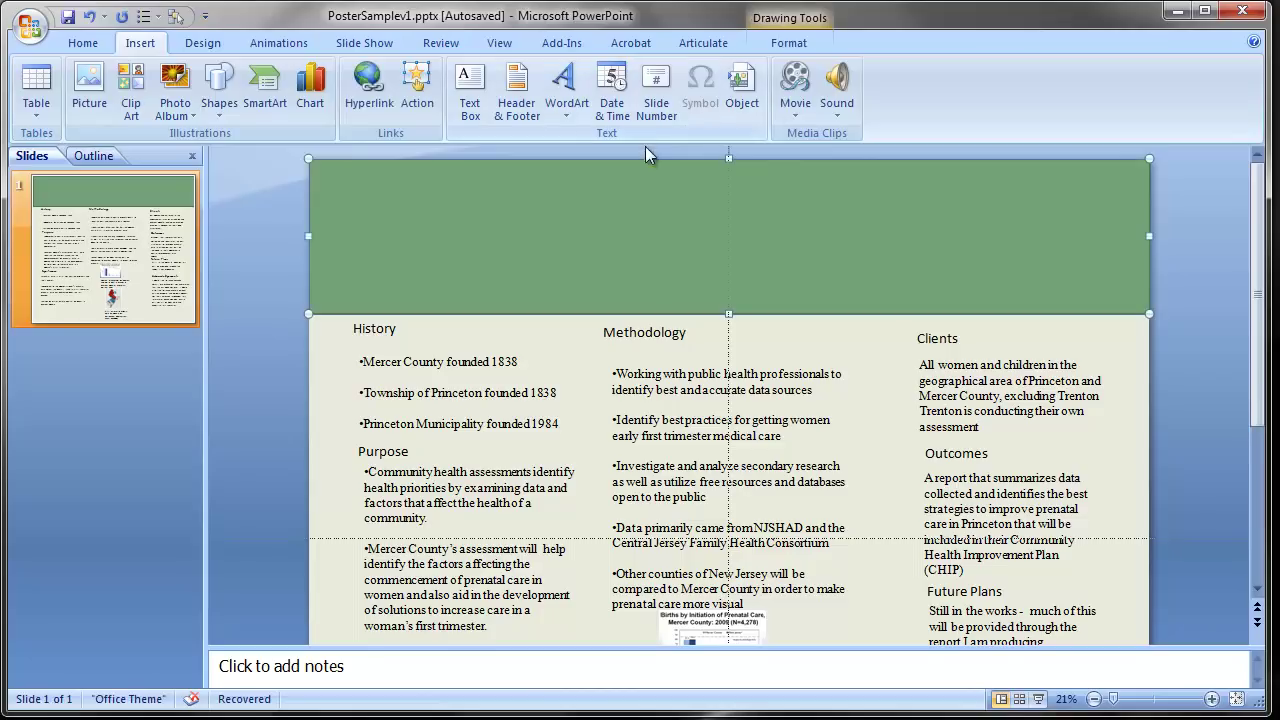
pyautogui.click(813, 27)
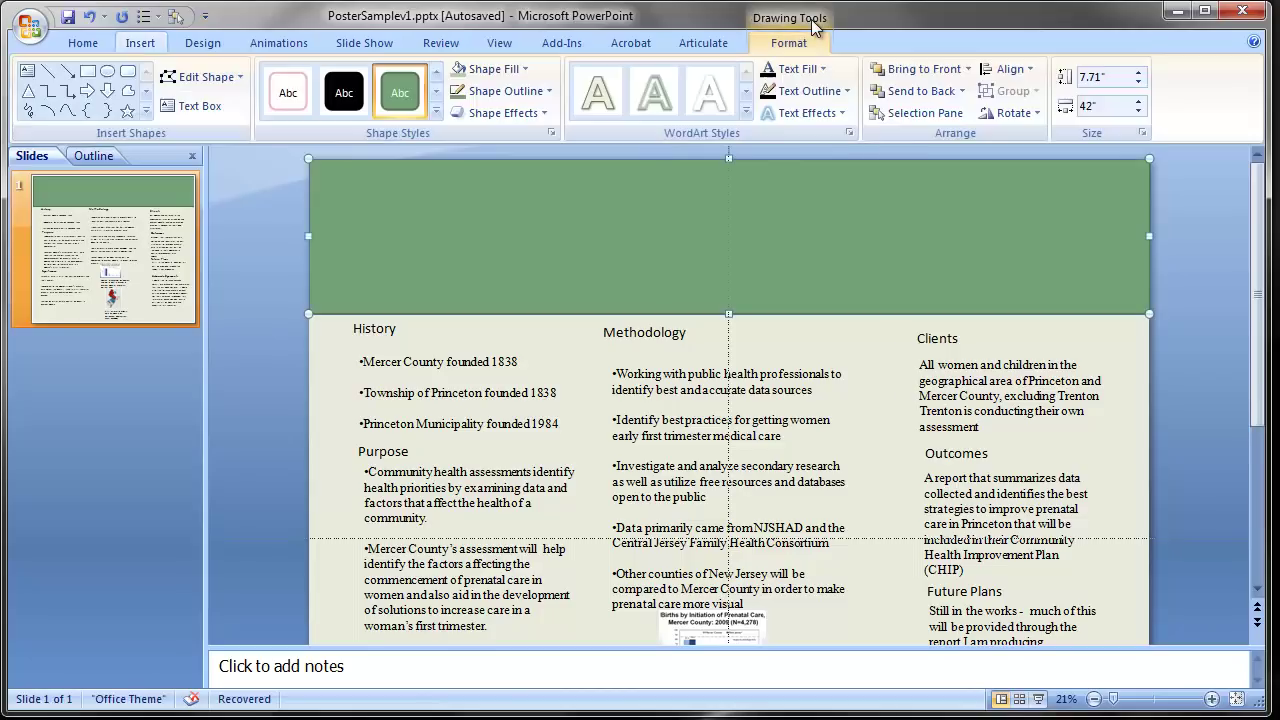
pyautogui.click(904, 96)
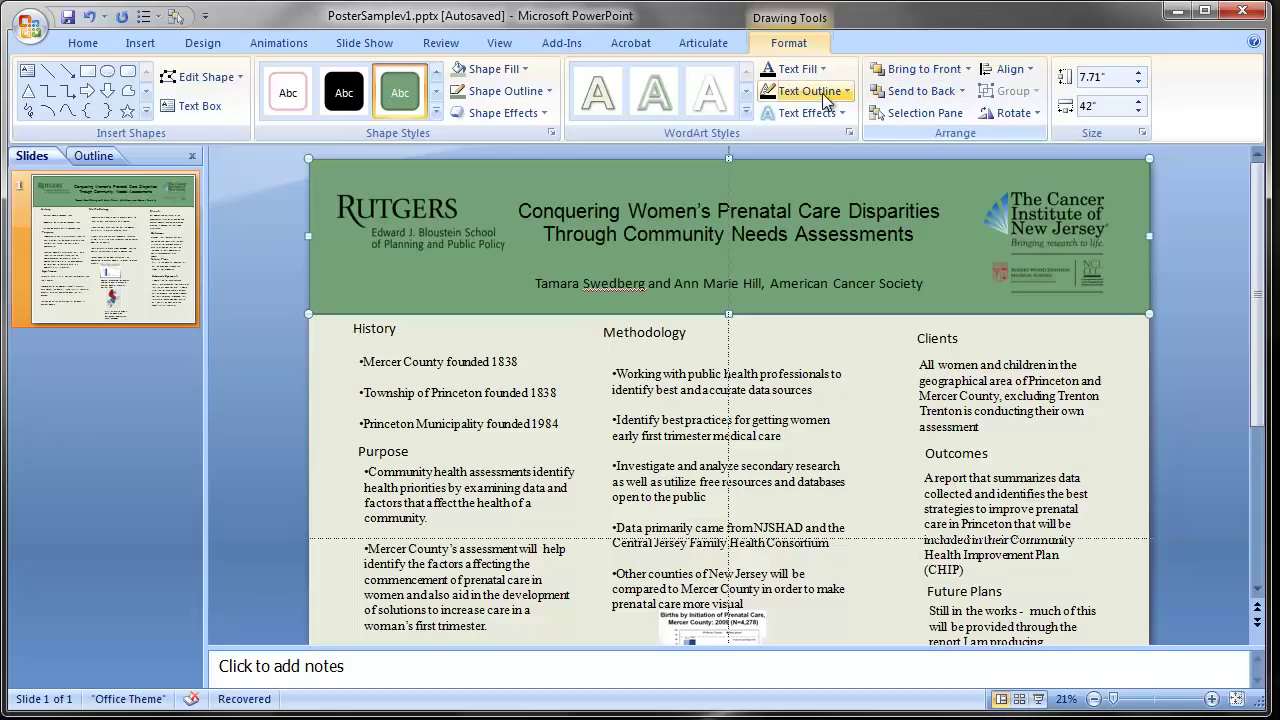
# Give the header rectangle the light-blue gradient shape style from the theme's subtle-effect row.
pyautogui.click(437, 114)
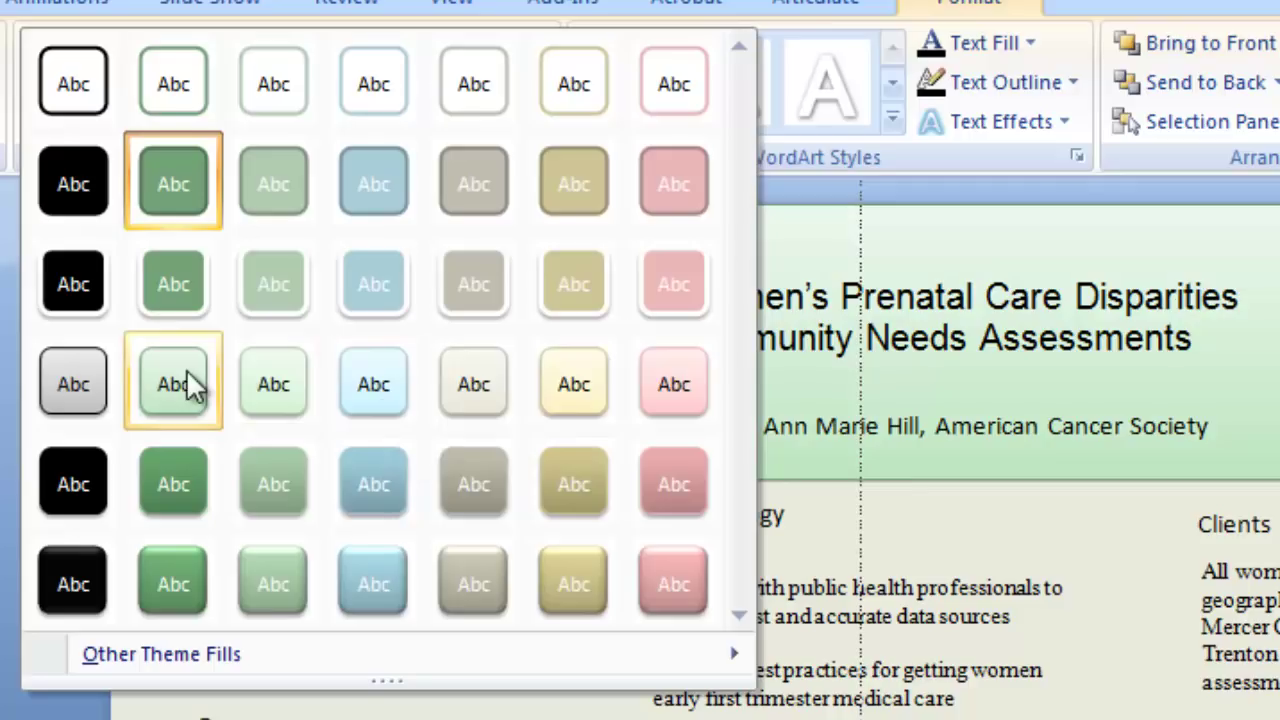
pyautogui.click(402, 397)
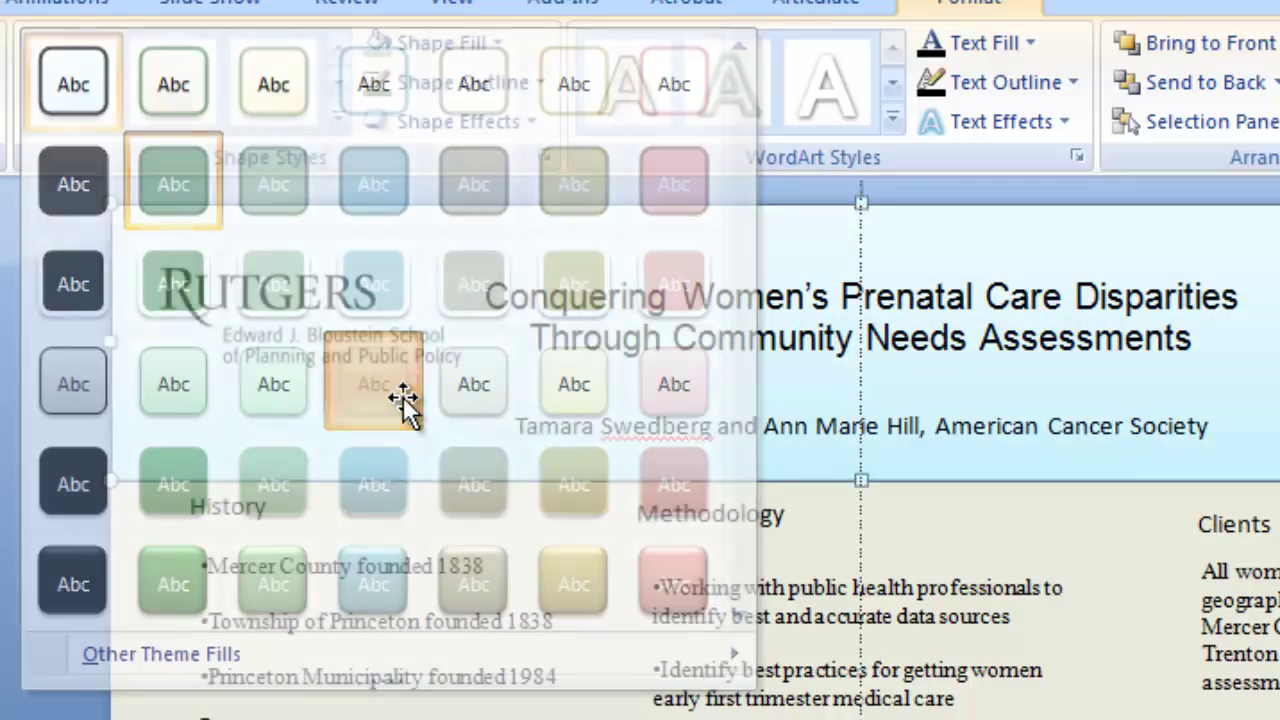
pyautogui.press('Escape')
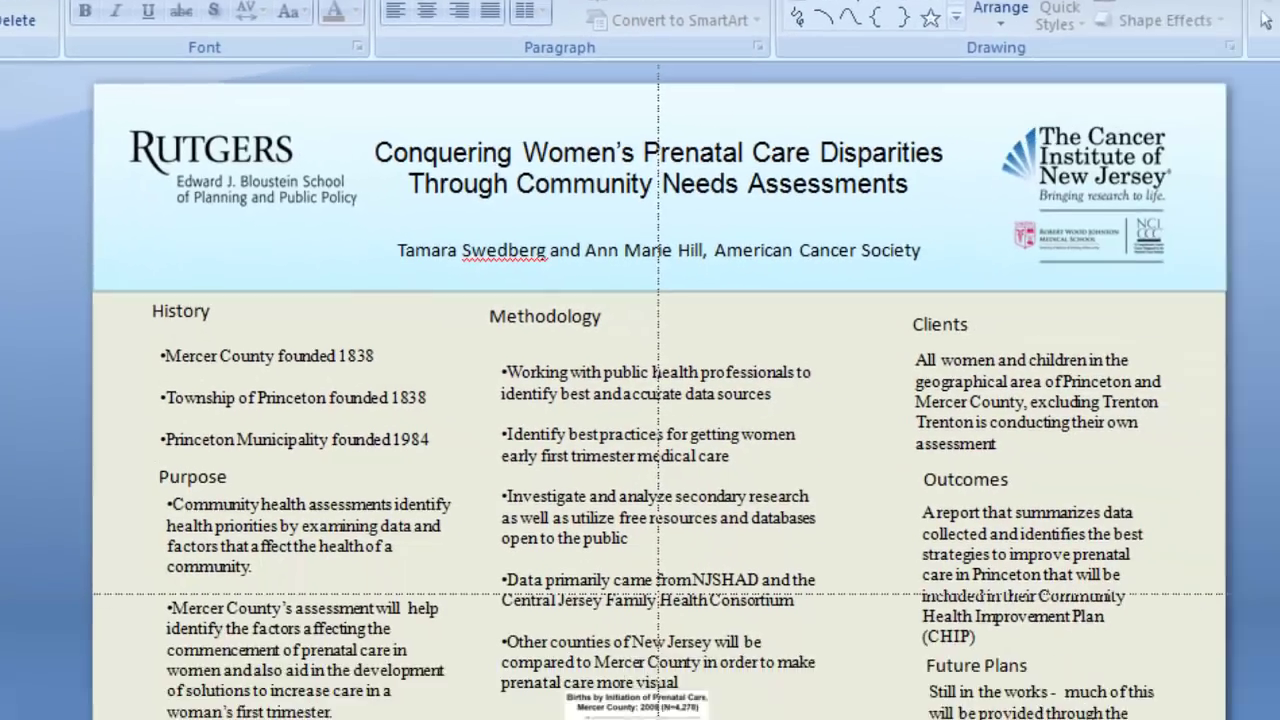
# Move the History heading slightly down so it sits clear of the header banner.
pyautogui.scroll(-5, 1265, 440)
pyautogui.moveTo(1265, 440); pyautogui.dragTo(1240, 230)
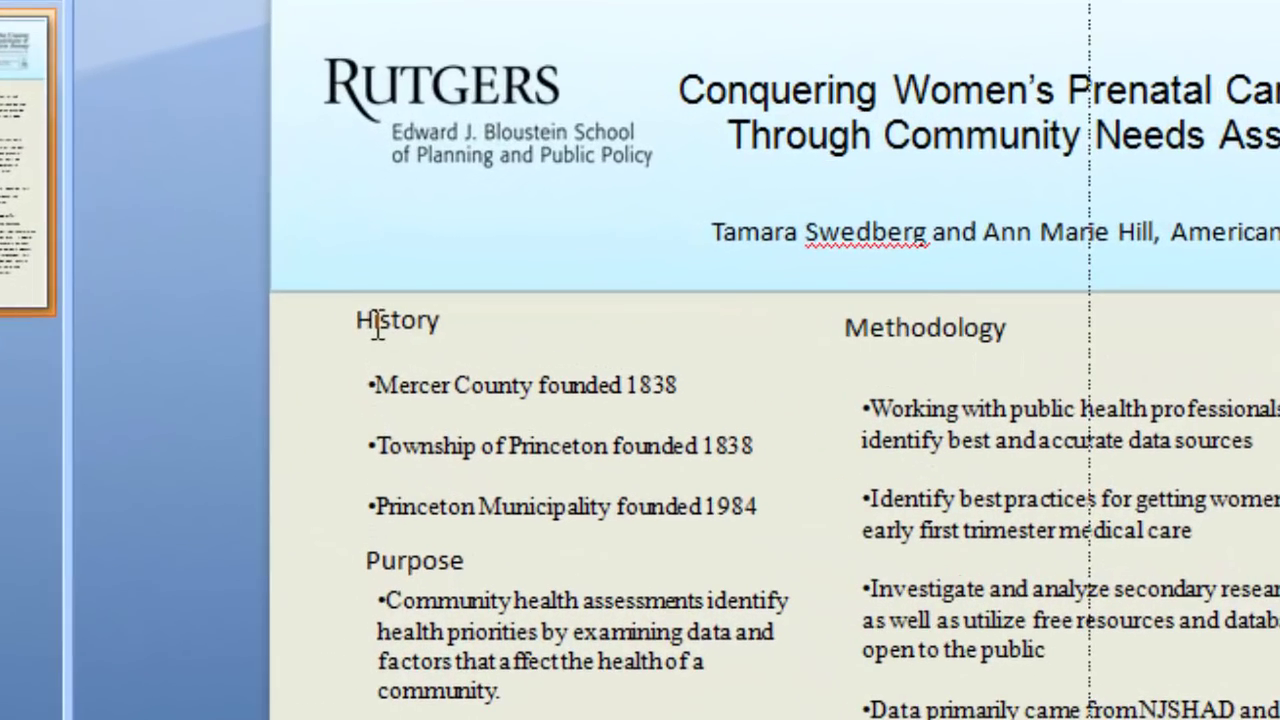
pyautogui.click(411, 345)
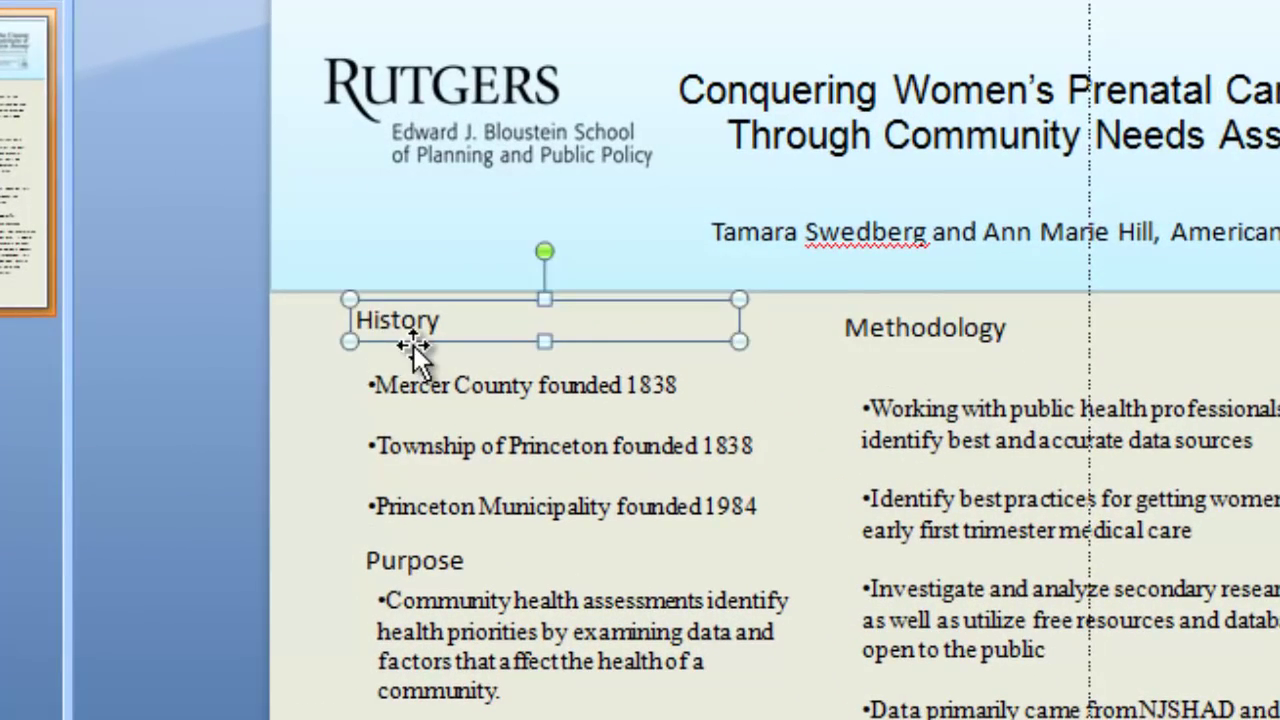
pyautogui.moveTo(413, 345); pyautogui.dragTo(413, 359)
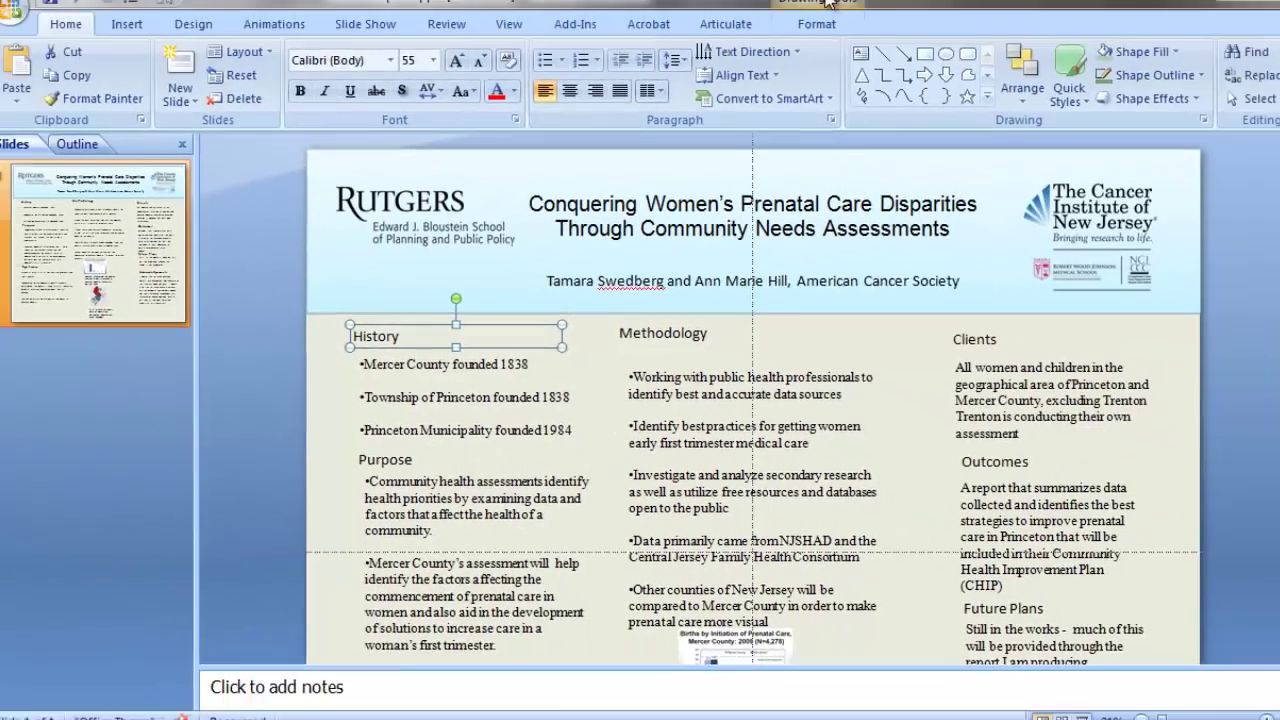
pyautogui.click(797, 22)
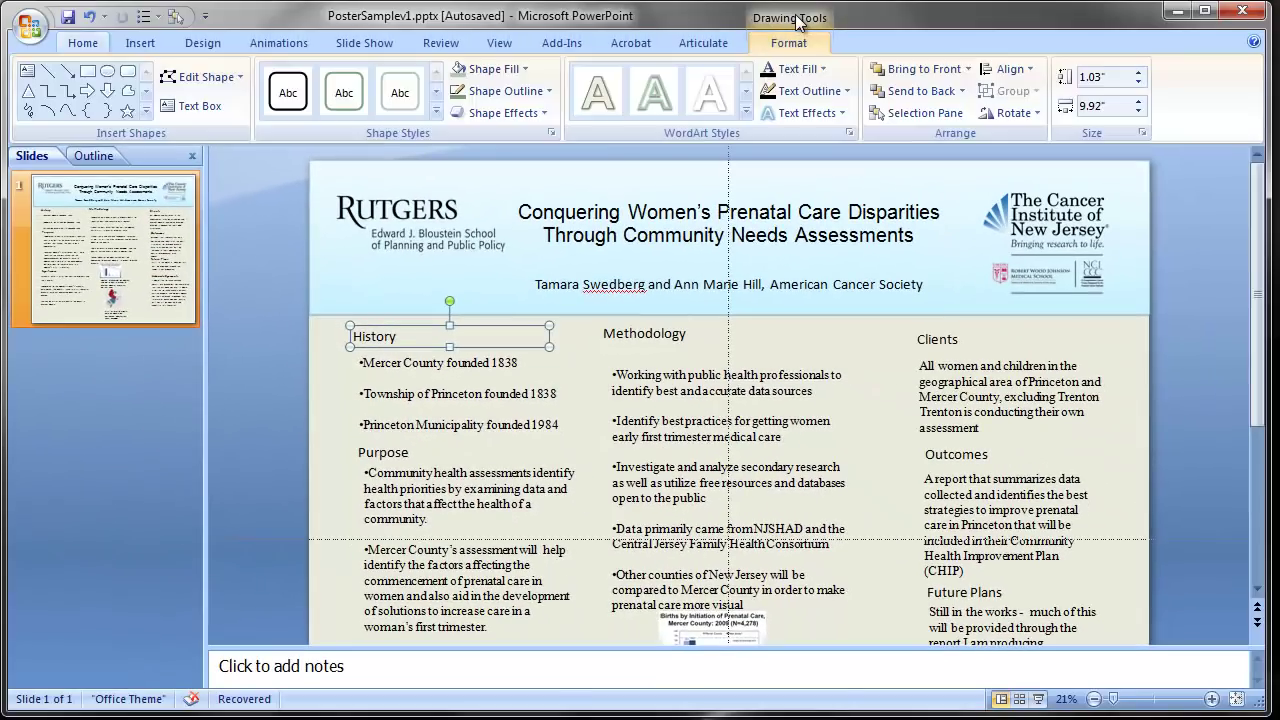
pyautogui.click(437, 111)
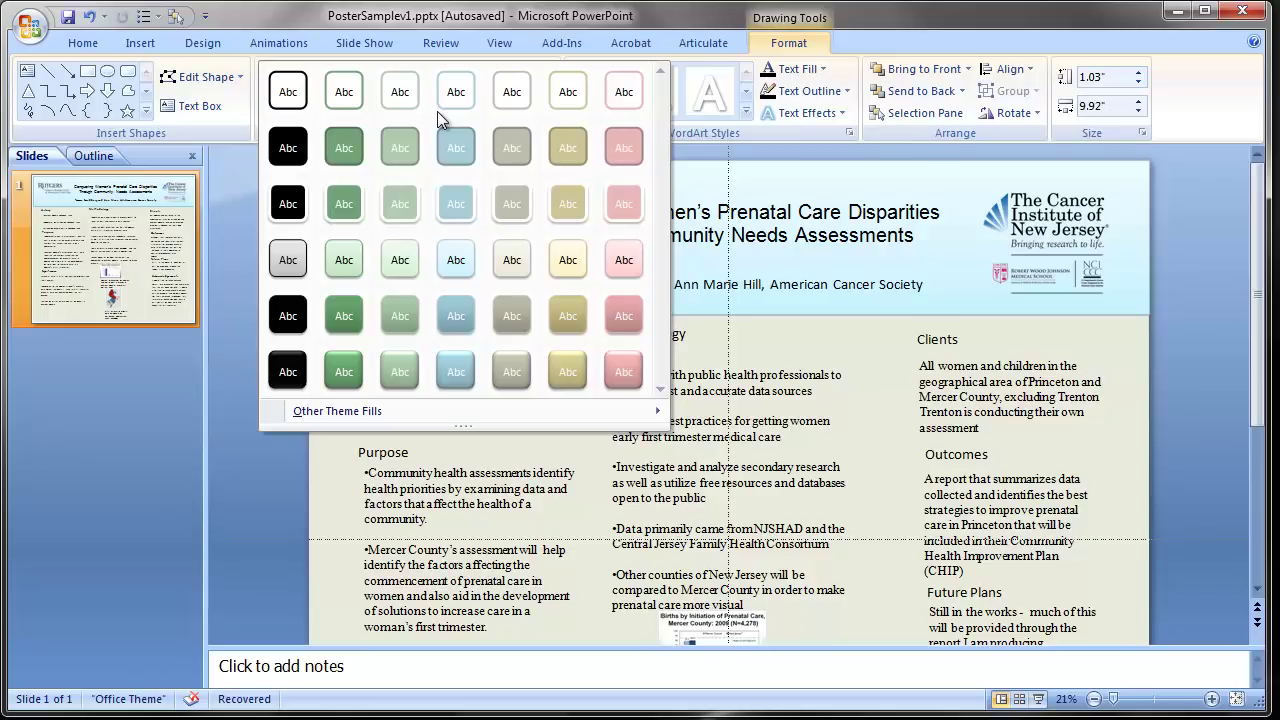
pyautogui.click(958, 342)
# Apply the glossy pink Accent 6 shape style to the Clients heading and set its text fill to the darkest red theme shade.
pyautogui.click(955, 337)
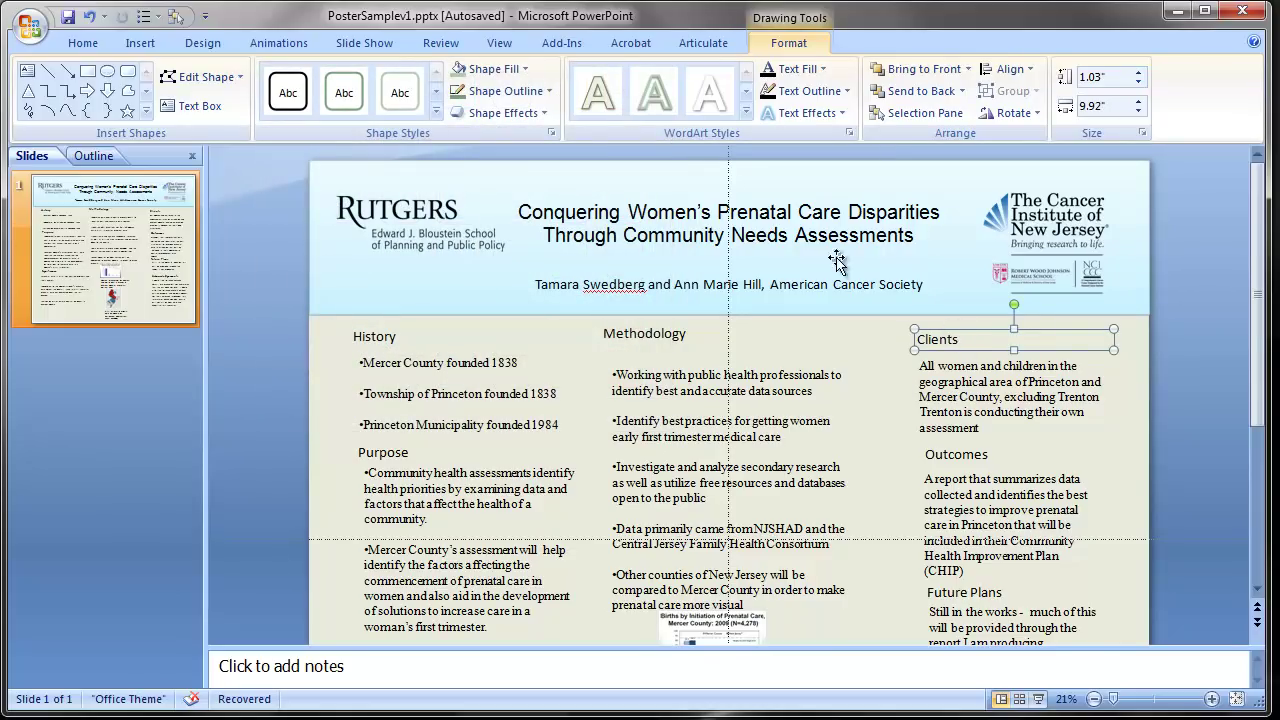
pyautogui.click(437, 115)
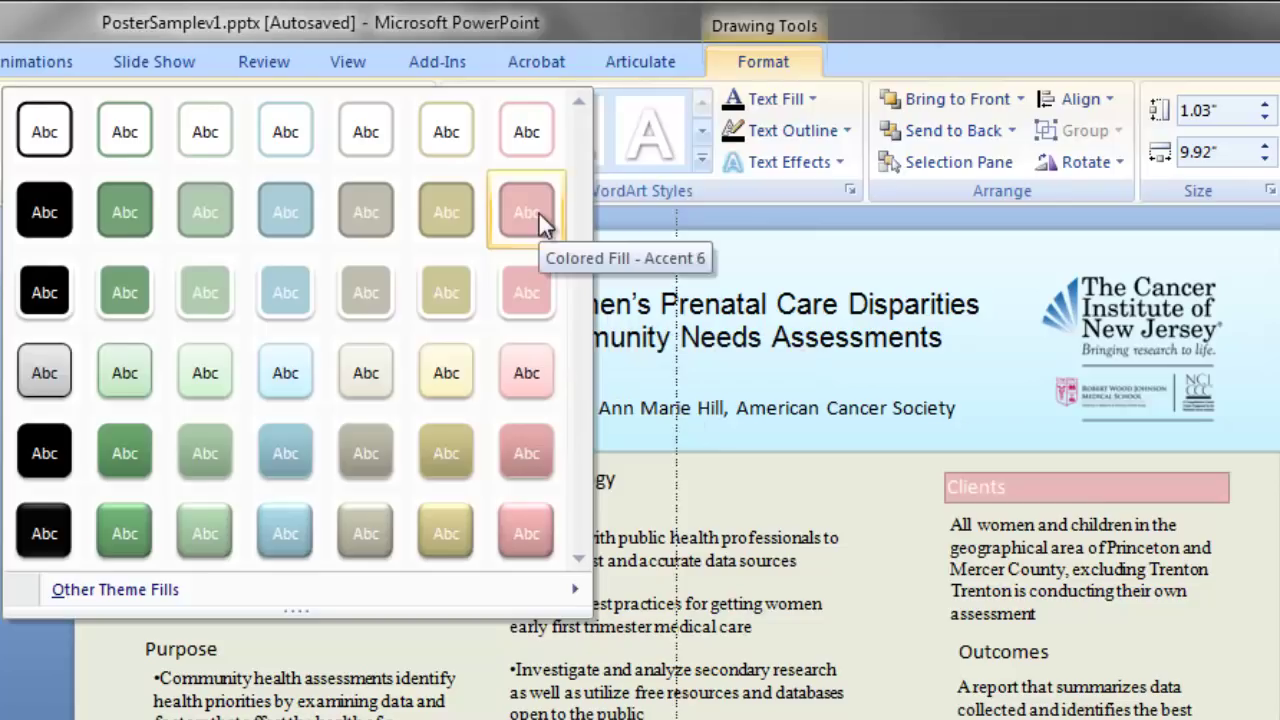
pyautogui.click(529, 540)
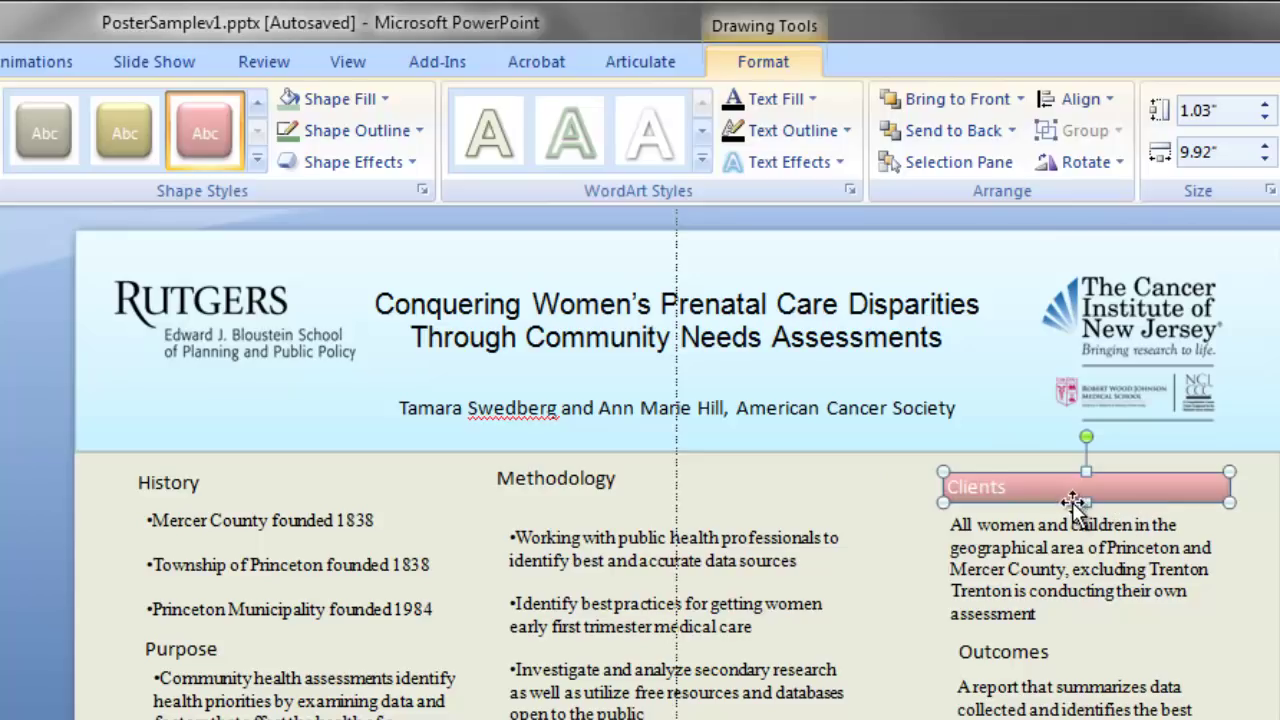
pyautogui.click(735, 98)
pyautogui.click(808, 99)
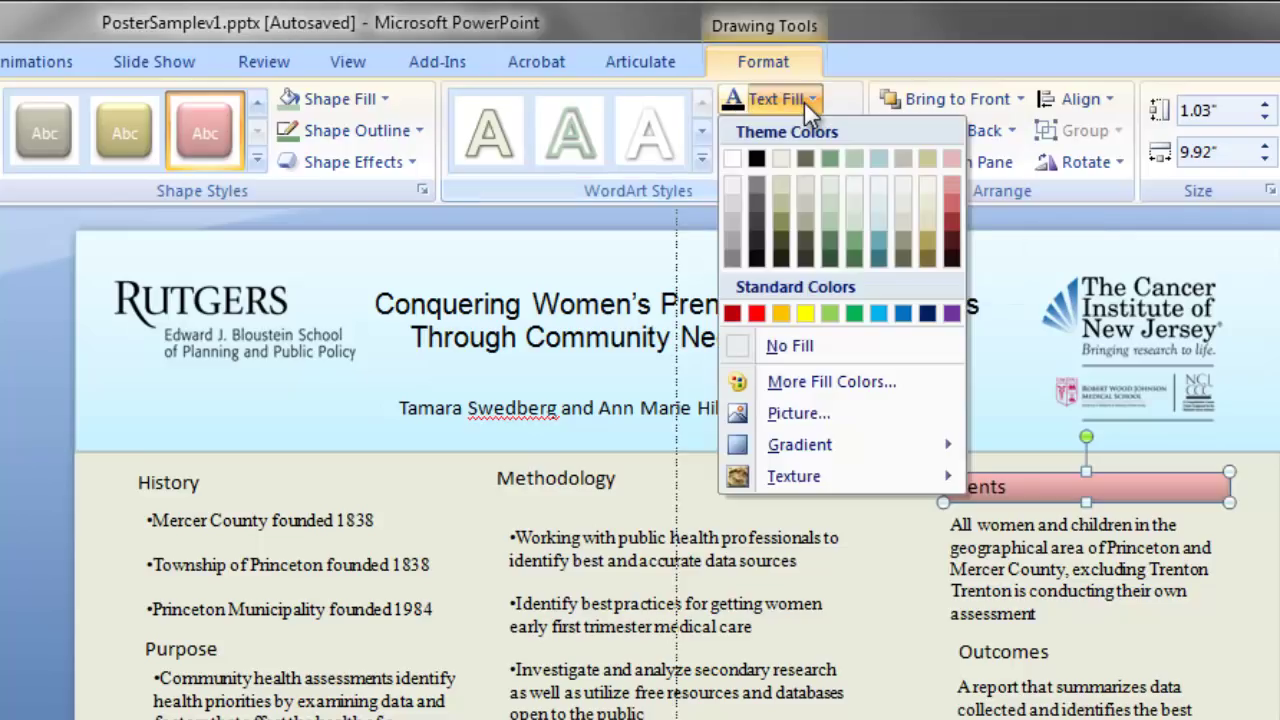
pyautogui.click(953, 261)
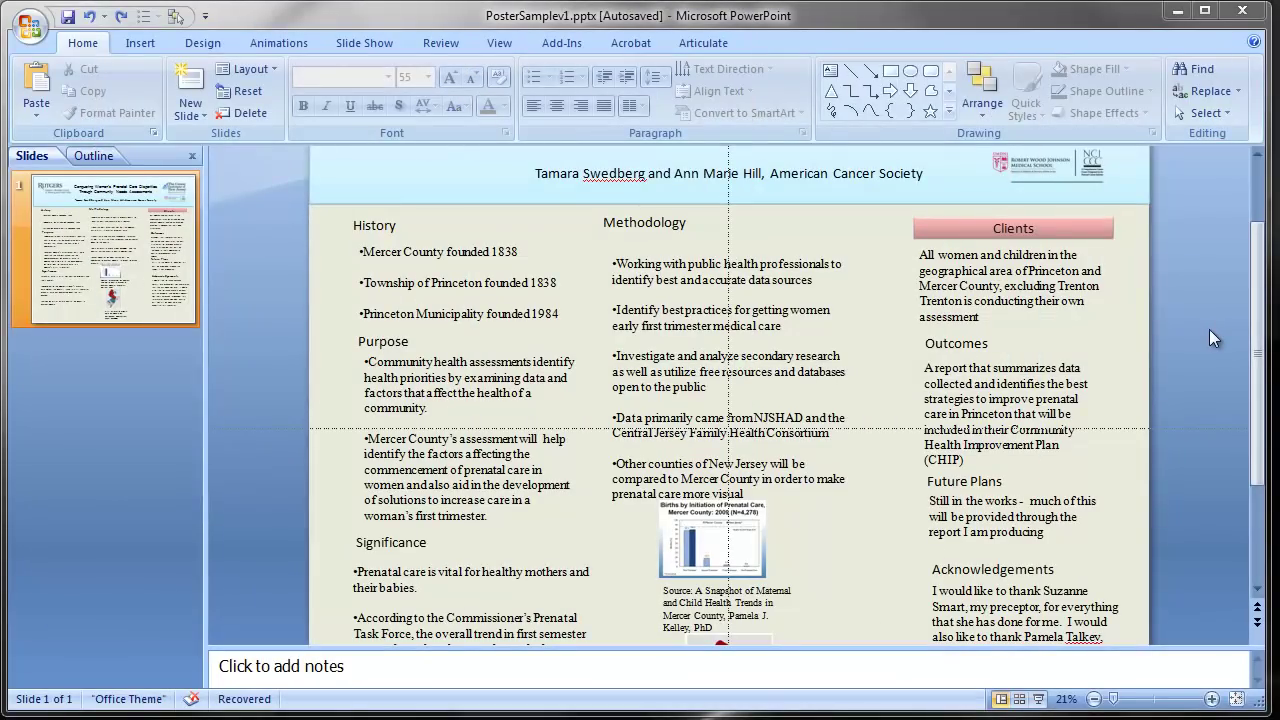
pyautogui.click(1061, 235)
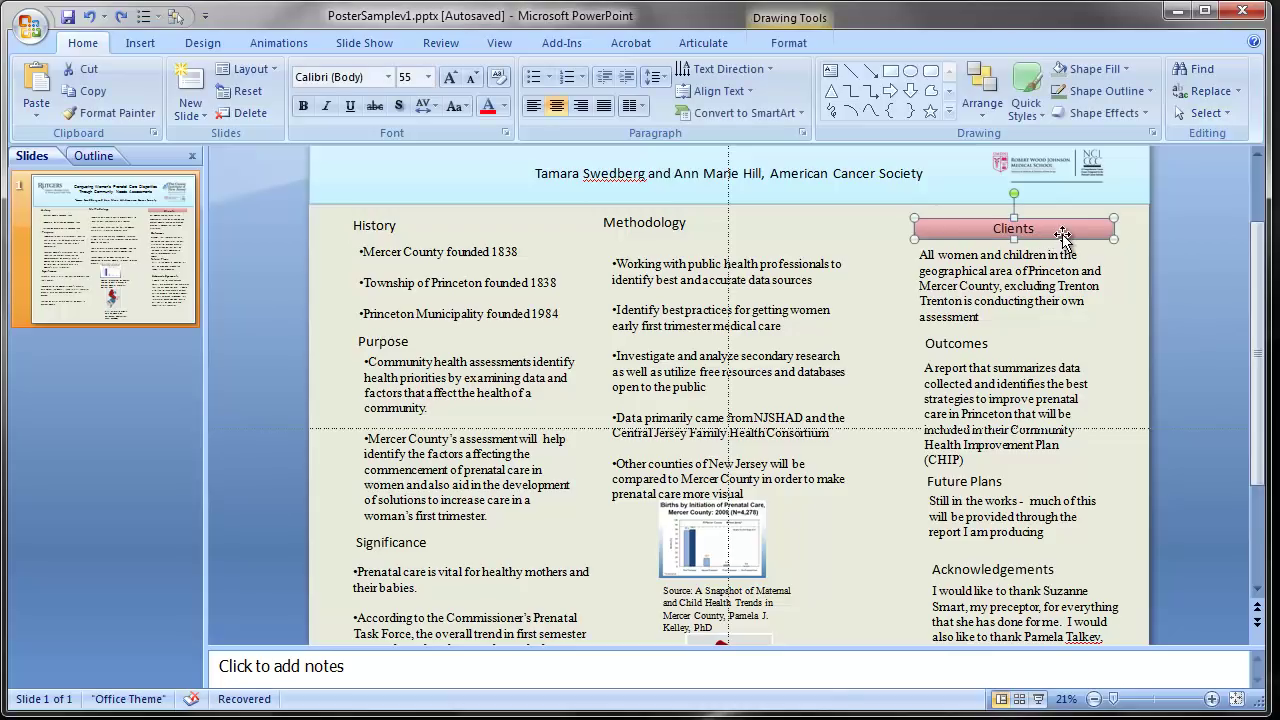
pyautogui.click(1179, 262)
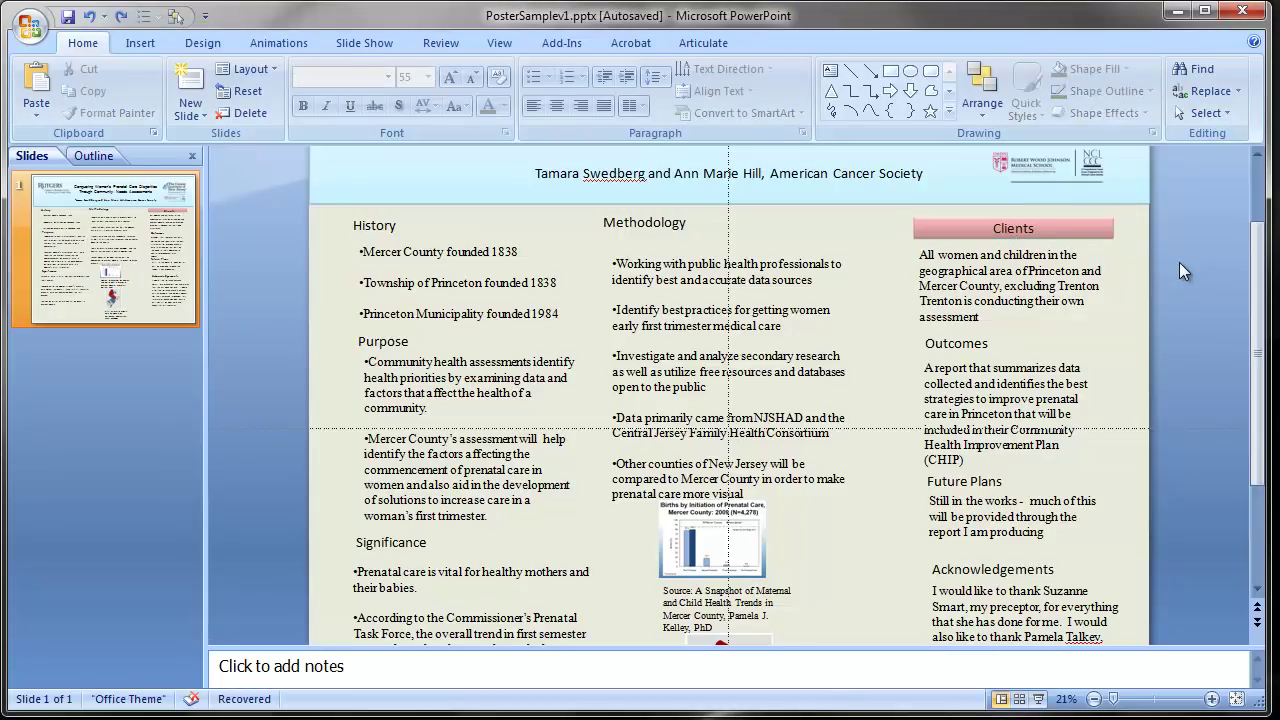
pyautogui.click(1082, 232)
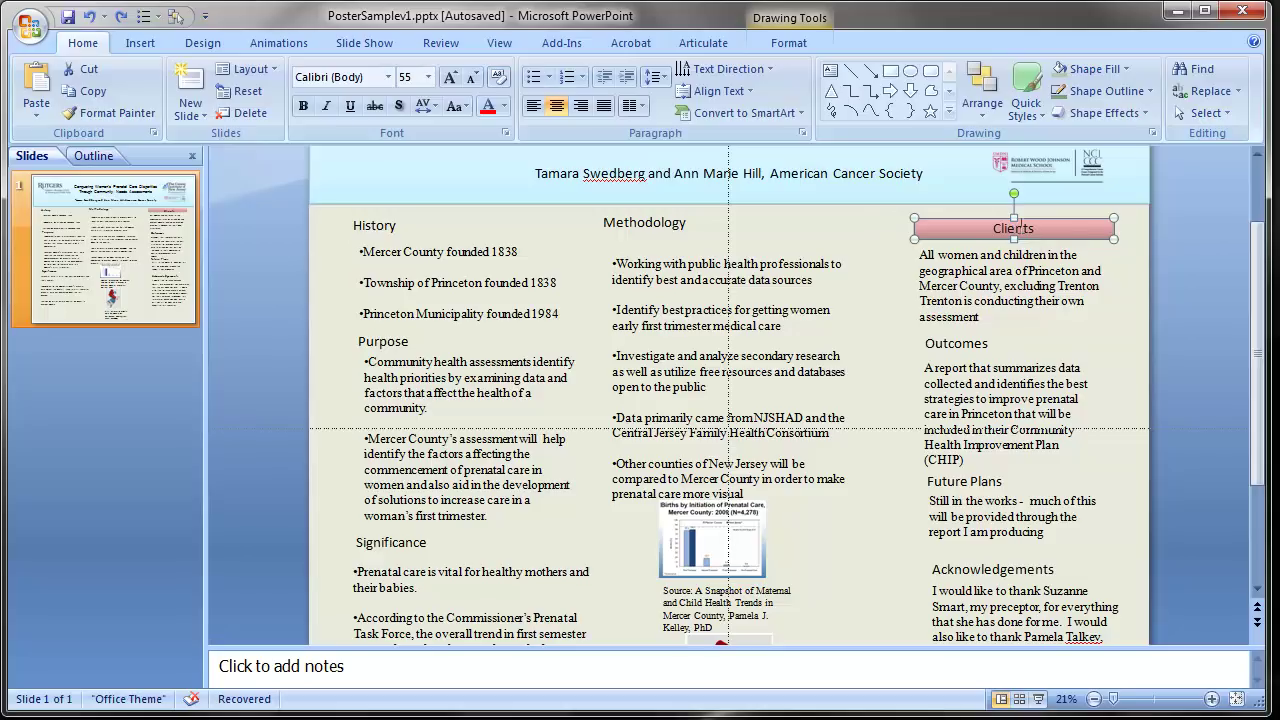
pyautogui.click(1194, 250)
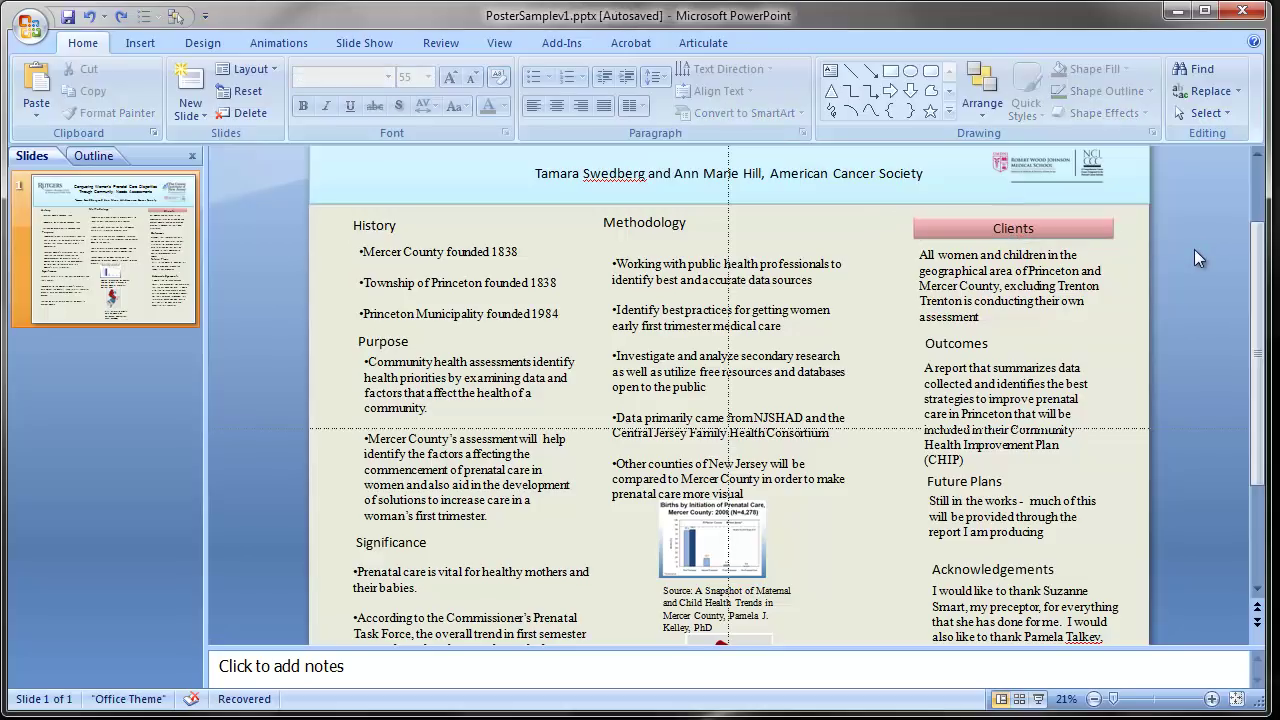
# Apply the glossy pink Accent 6 shape style to the Methodology, History, Significance, Purpose, Outcomes, Future Plans and Acknowledgements headings together.
pyautogui.click(615, 224)
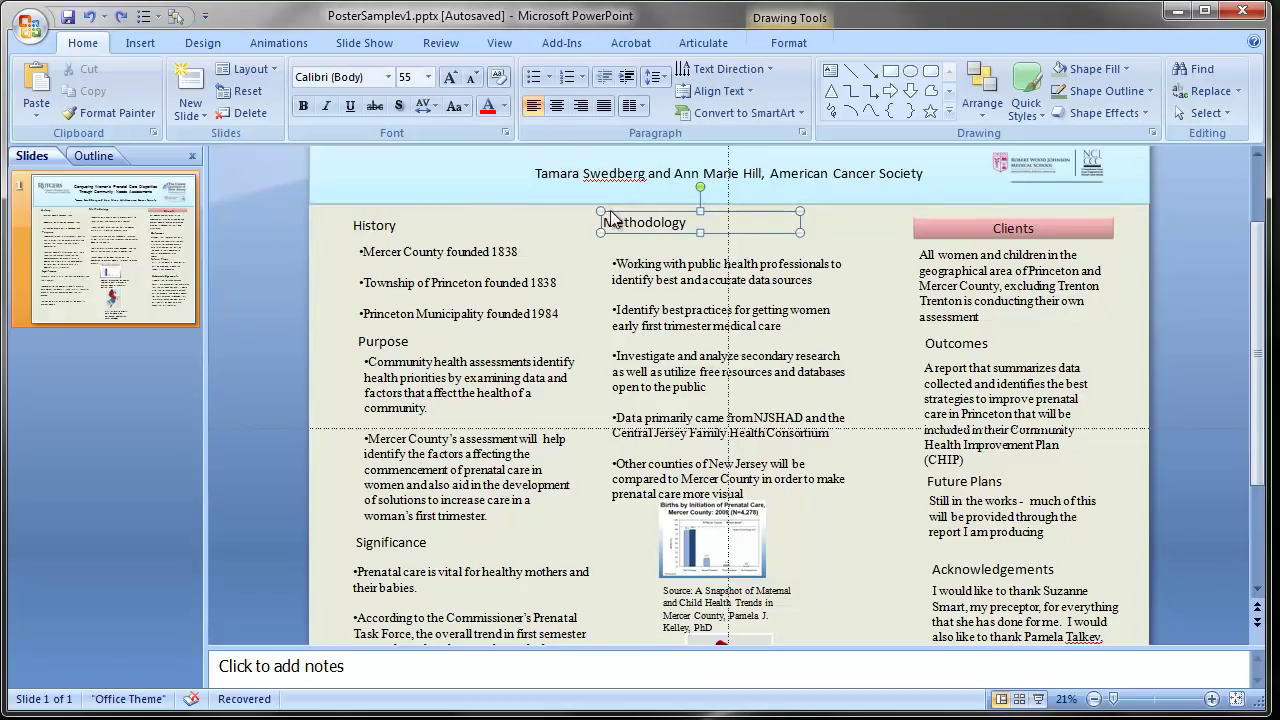
pyautogui.keyDown('shift'); pyautogui.click(377, 226); pyautogui.keyUp('shift')
pyautogui.keyDown('shift'); pyautogui.click(400, 531); pyautogui.keyUp('shift')
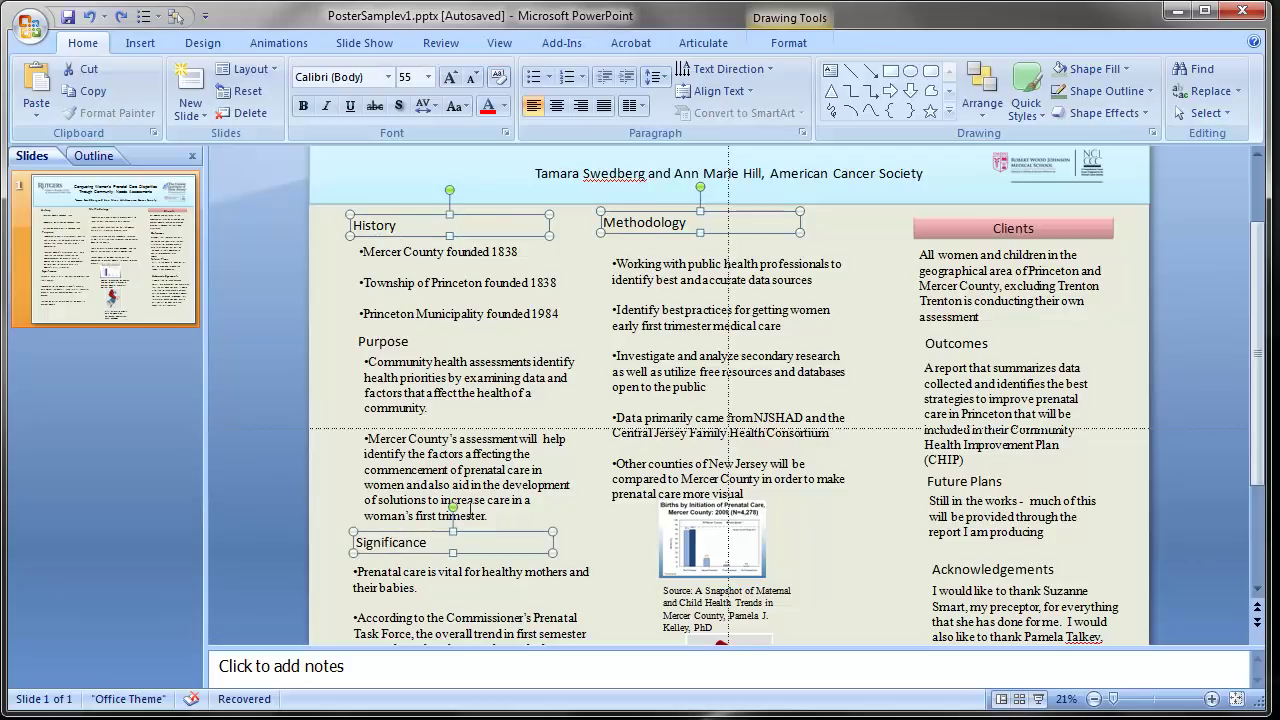
pyautogui.keyDown('shift'); pyautogui.click(380, 342); pyautogui.keyUp('shift')
pyautogui.keyDown('shift'); pyautogui.click(929, 343); pyautogui.keyUp('shift')
pyautogui.keyDown('shift'); pyautogui.click(950, 479); pyautogui.keyUp('shift')
pyautogui.keyDown('shift'); pyautogui.click(975, 573); pyautogui.keyUp('shift')
pyautogui.moveTo(1258, 435); pyautogui.dragTo(1260, 395)
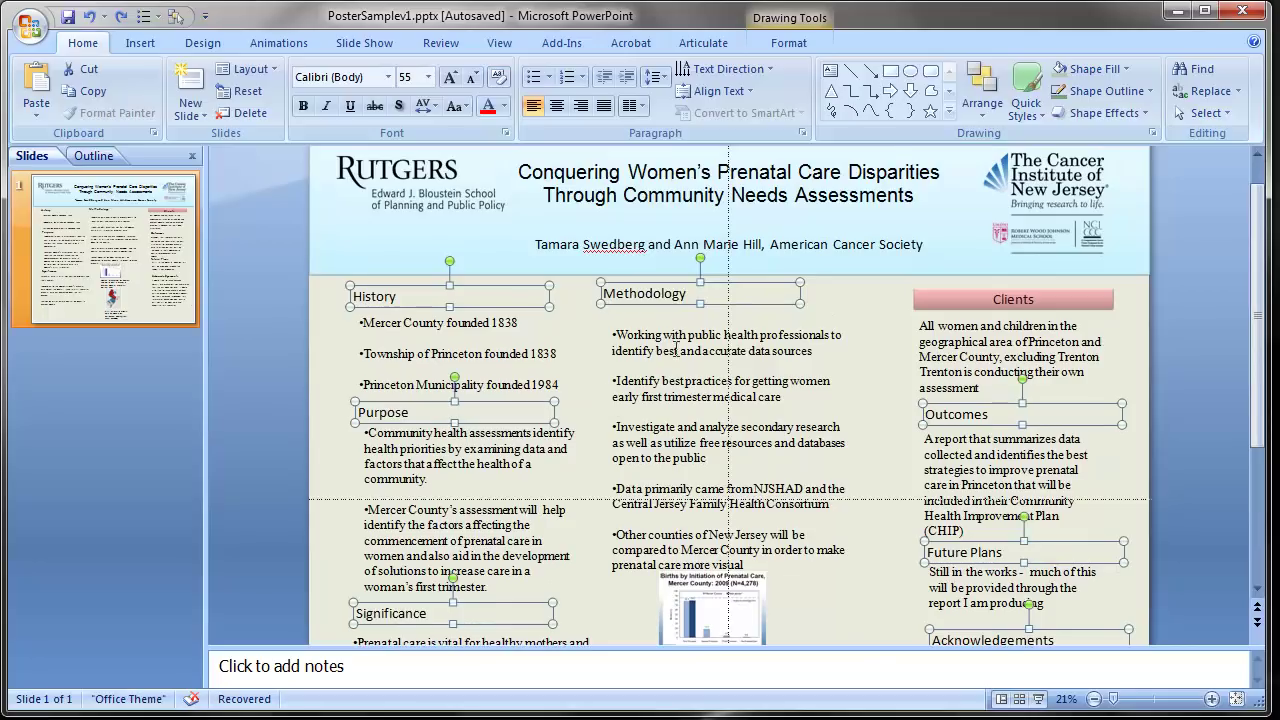
pyautogui.click(800, 27)
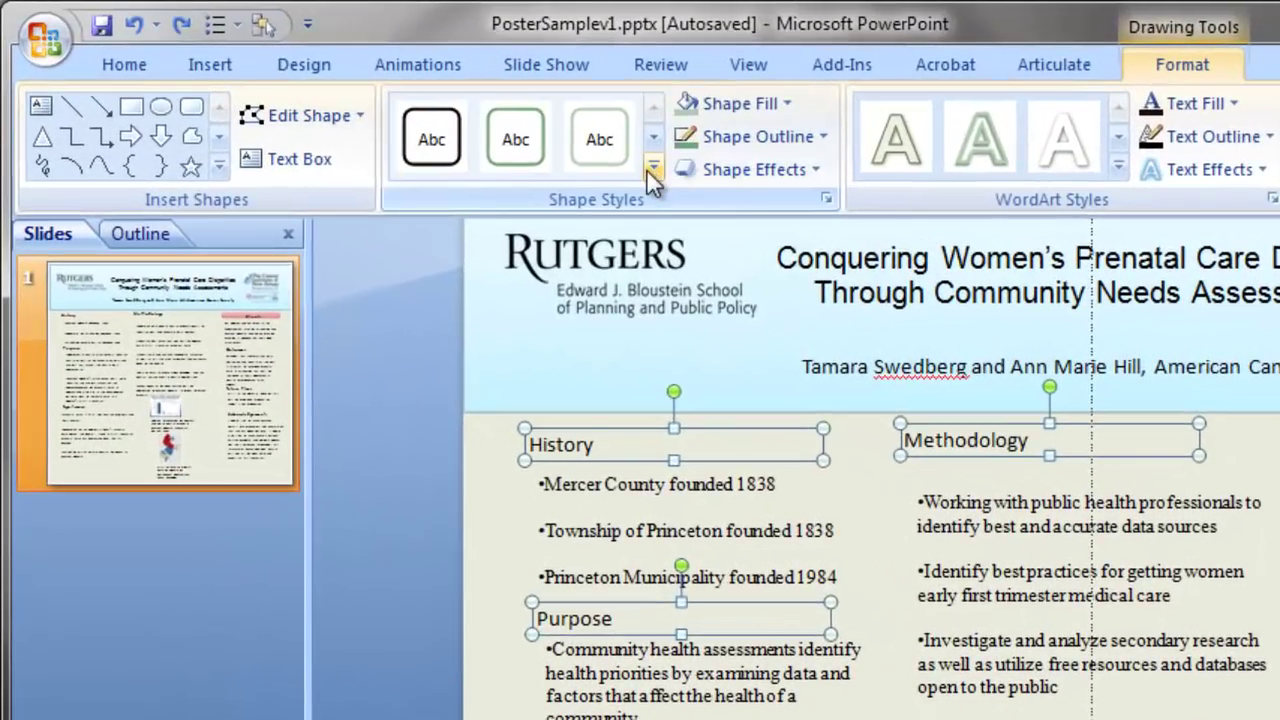
pyautogui.click(652, 168)
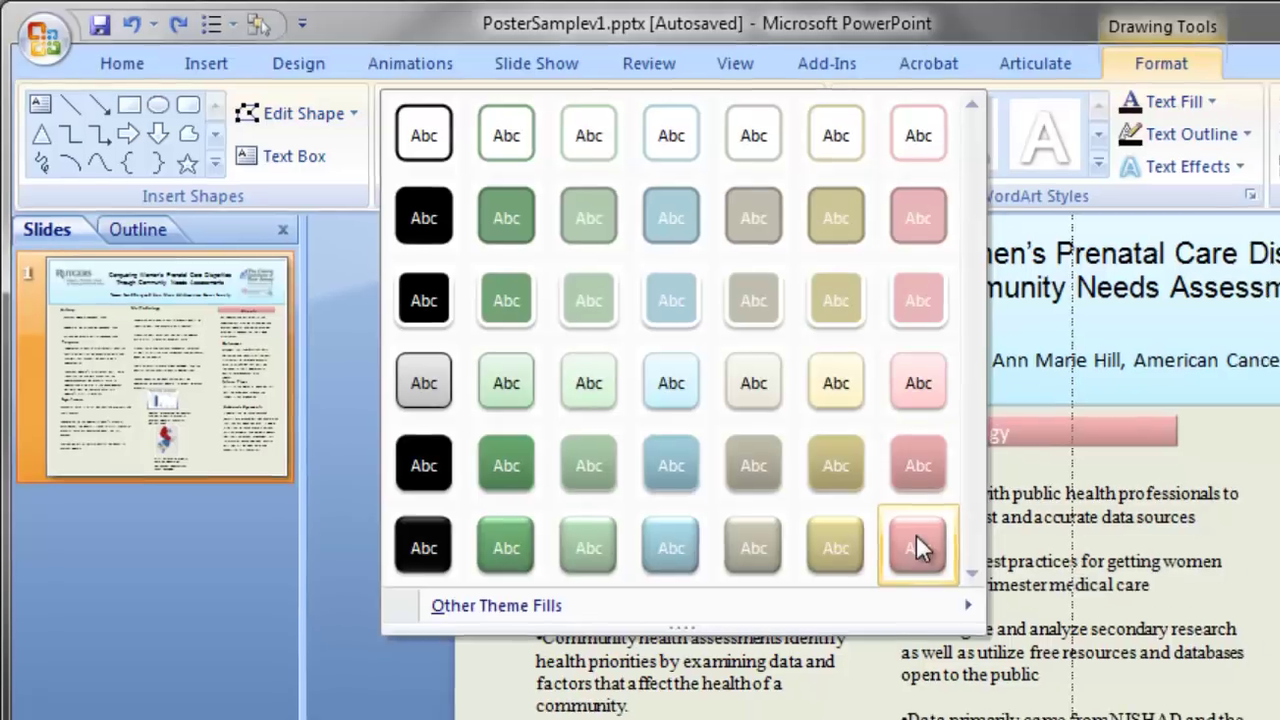
pyautogui.click(916, 540)
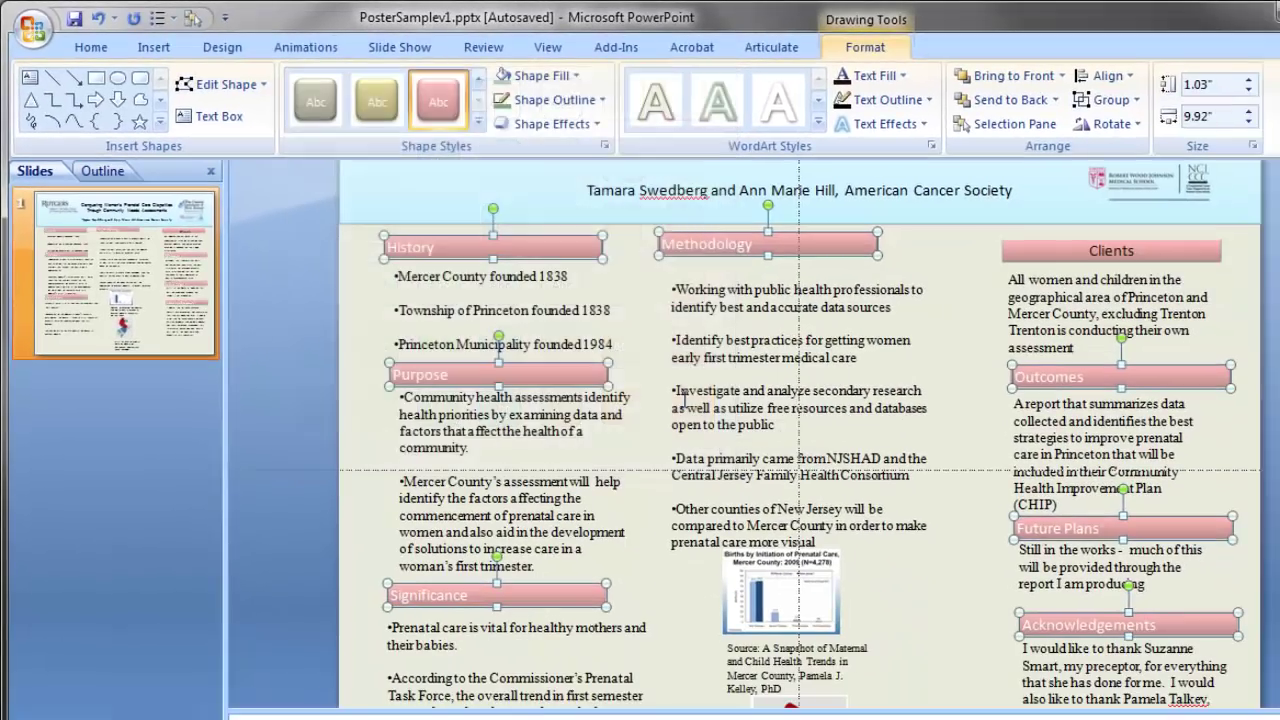
# Set the text fill of the seven selected headings to the darkest red theme shade, matching the Clients heading.
pyautogui.click(855, 78)
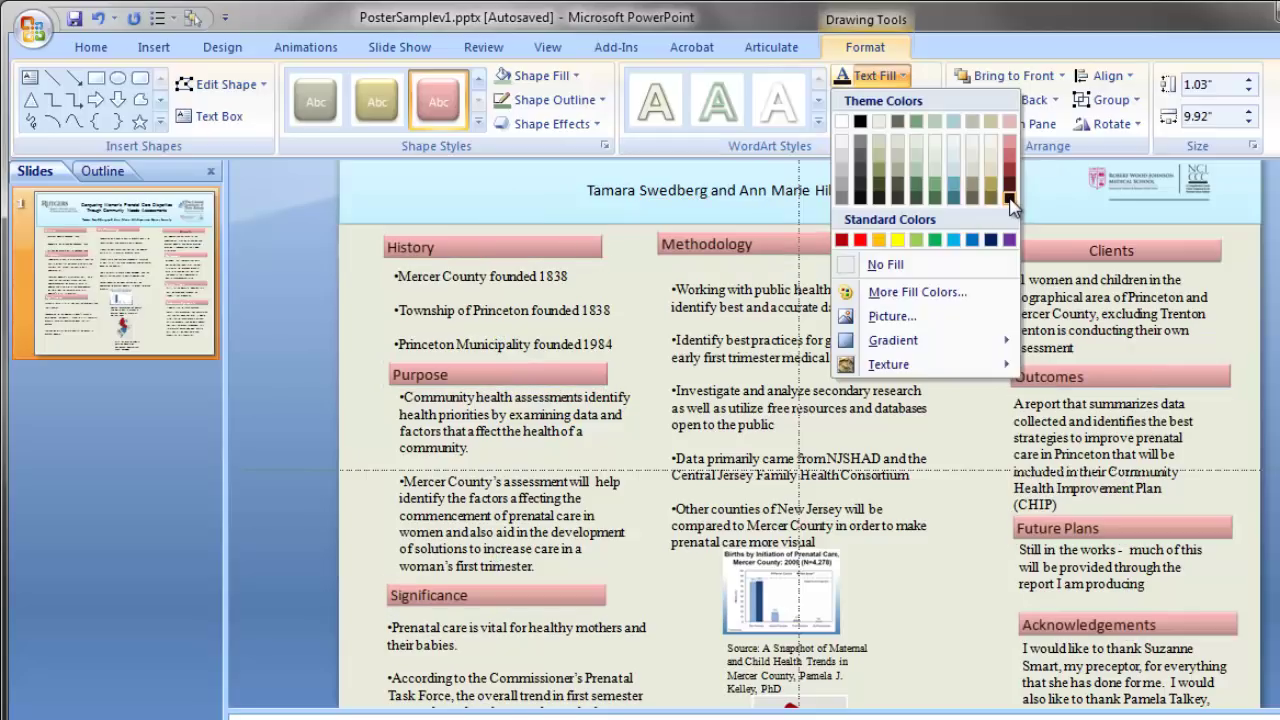
pyautogui.click(1010, 200)
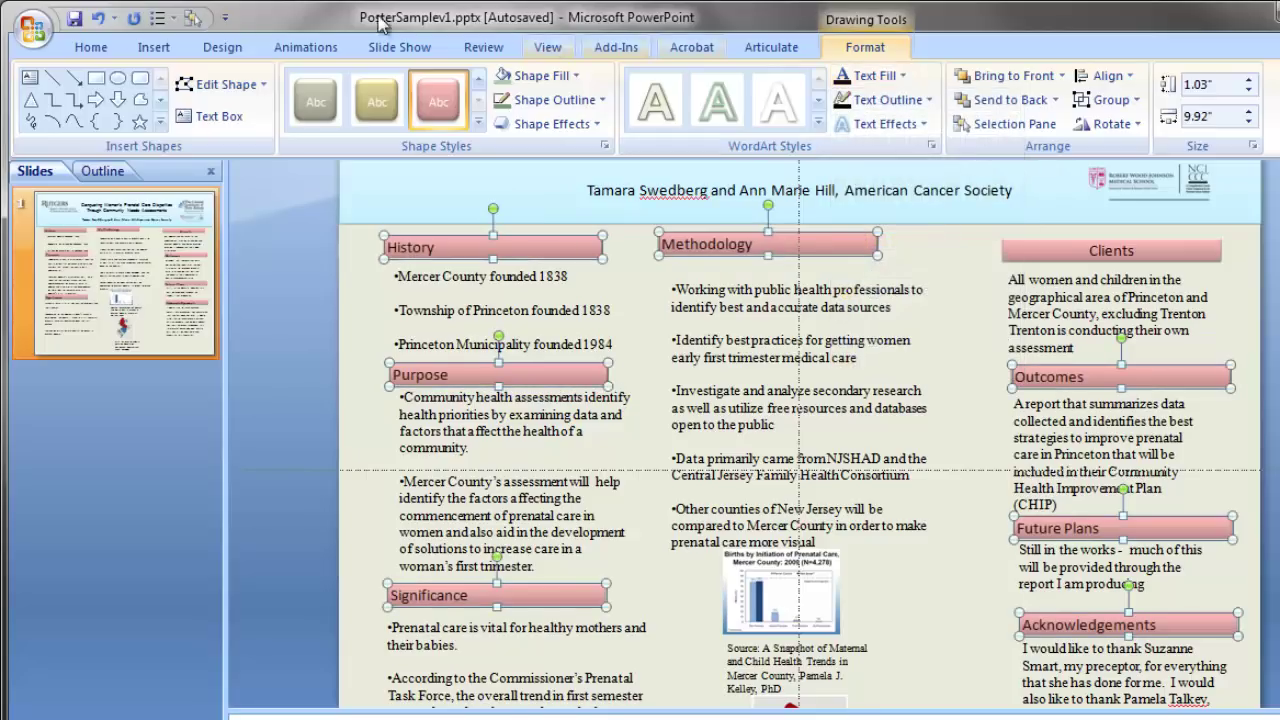
pyautogui.click(100, 45)
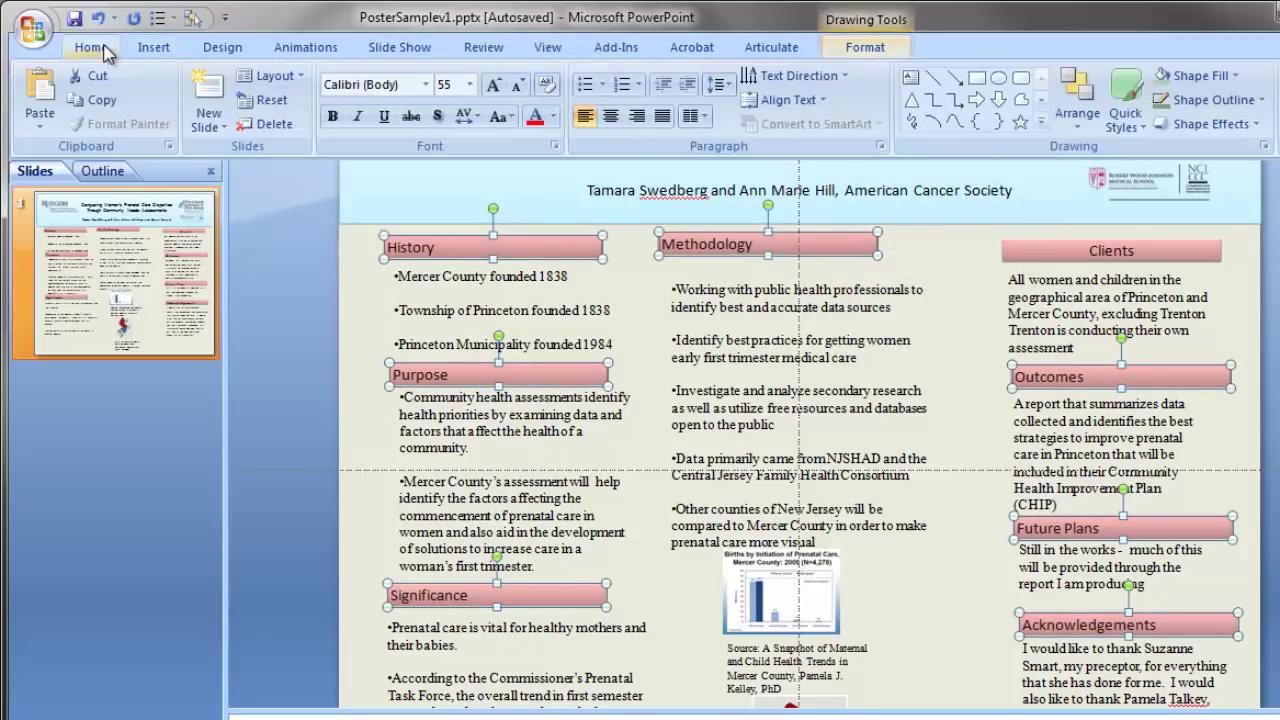
# Center the text within the seven selected section headings.
pyautogui.click(611, 117)
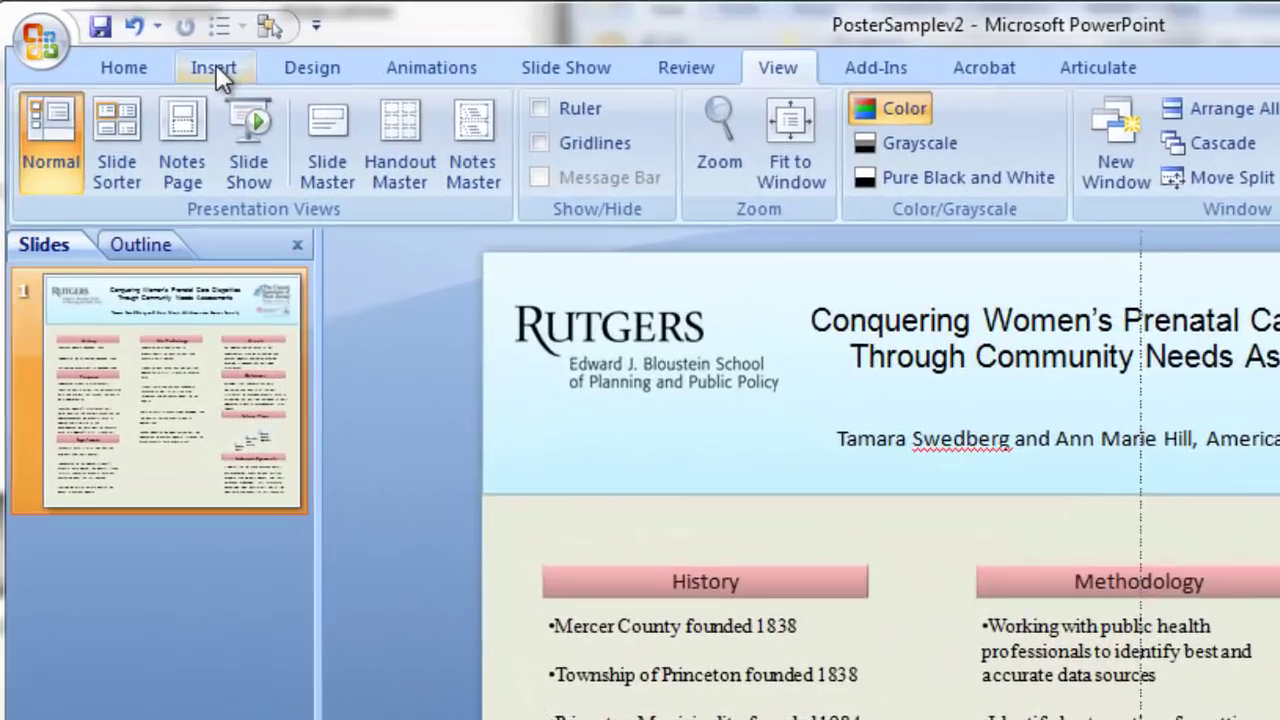
# Draw a pentagon block arrow just above the History heading, roughly as wide as that heading.
pyautogui.click(216, 64)
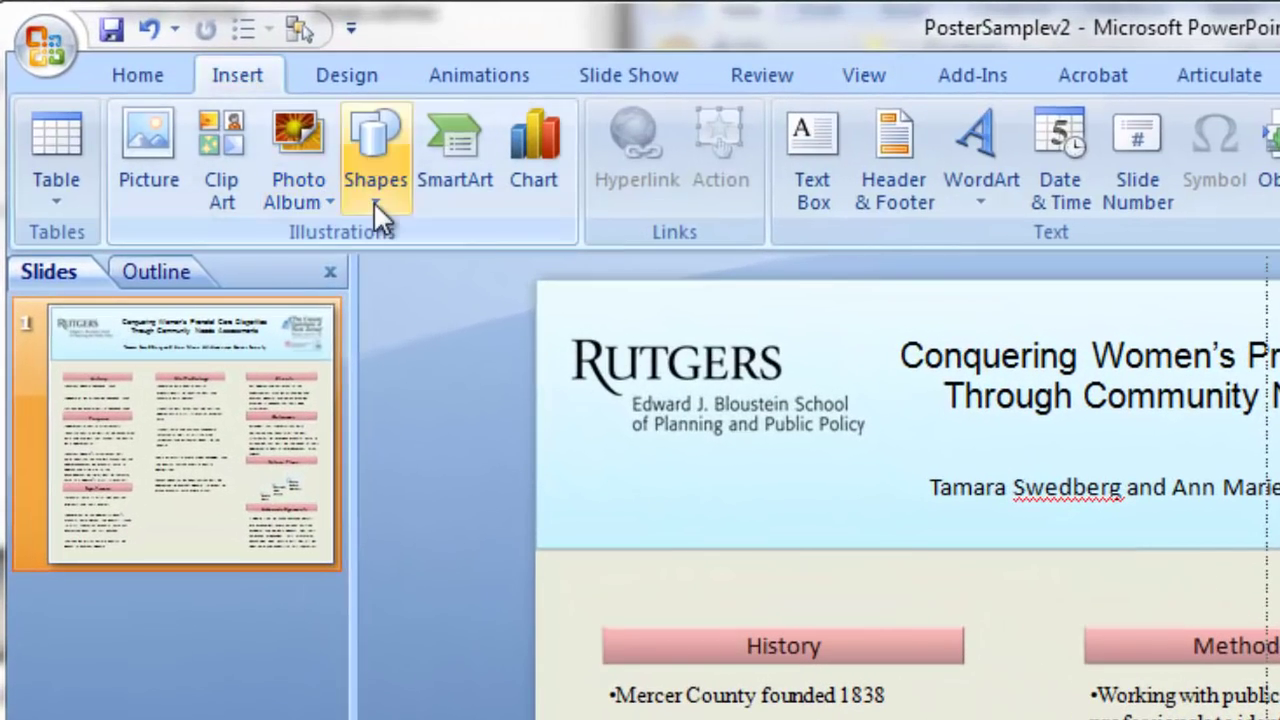
pyautogui.click(336, 181)
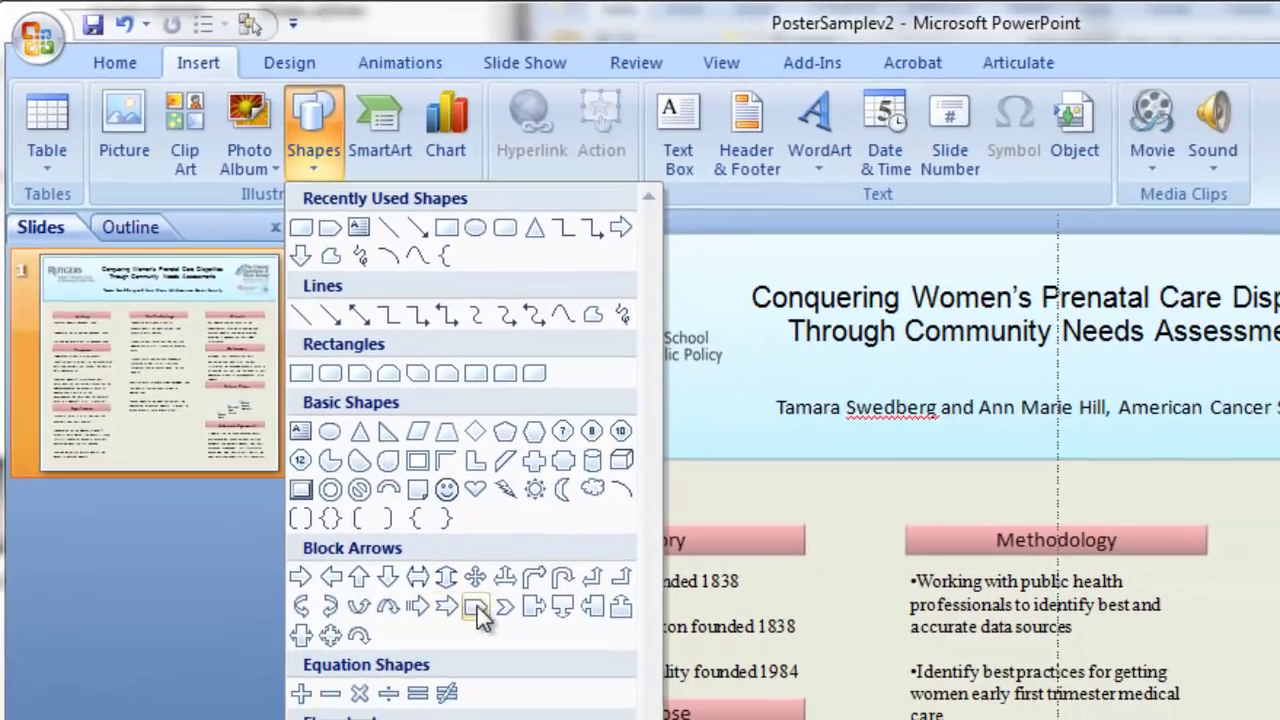
pyautogui.click(478, 606)
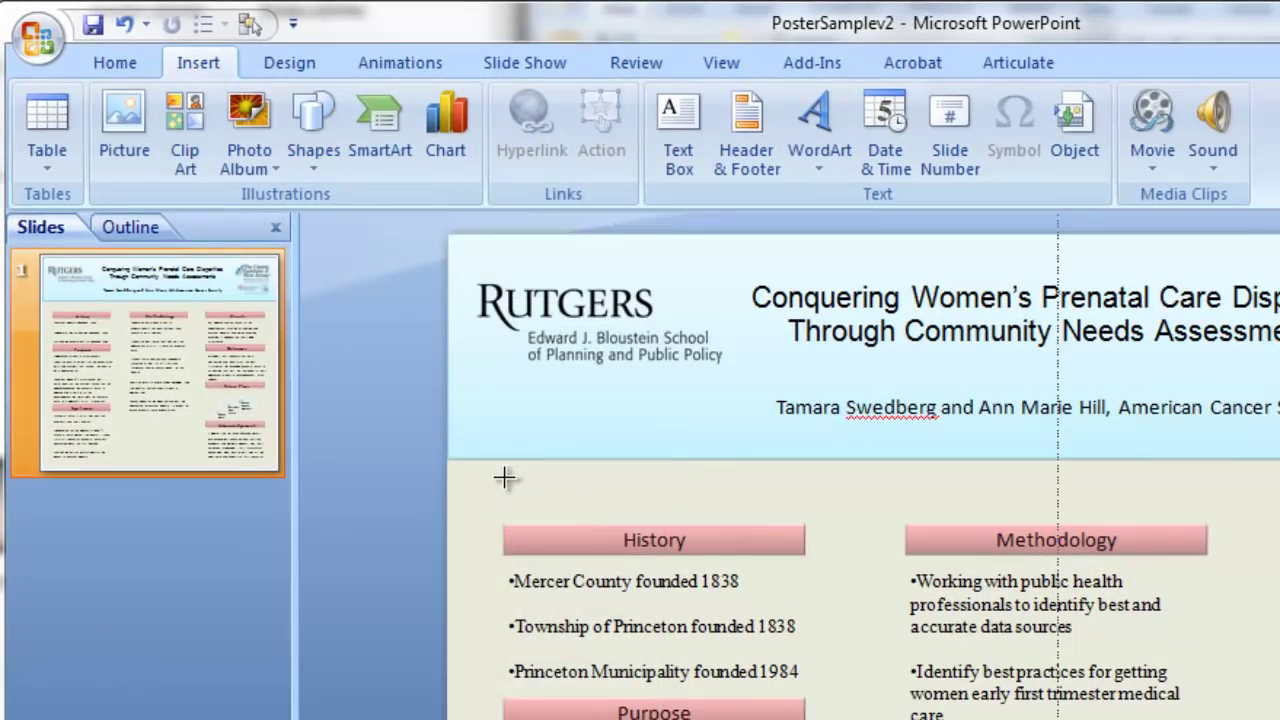
pyautogui.moveTo(504, 478); pyautogui.dragTo(770, 513)
pyautogui.moveTo(795, 510); pyautogui.dragTo(810, 511)
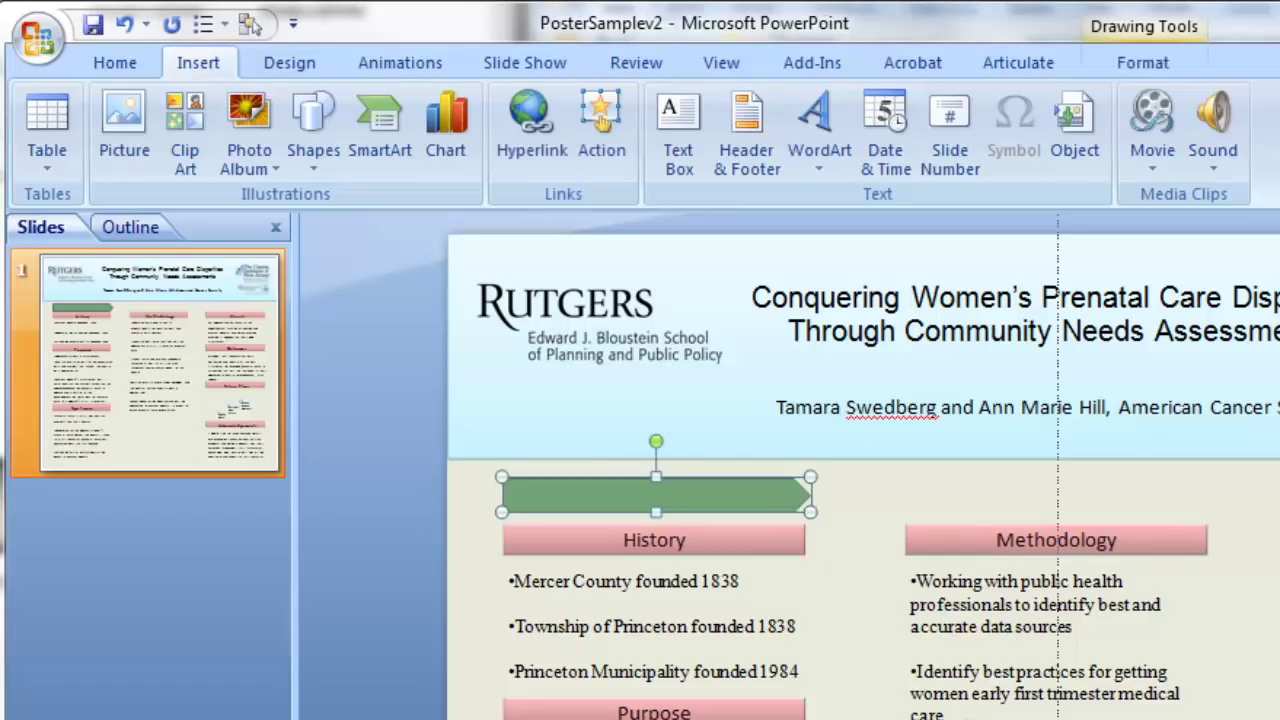
# Add the text "history" inside the new pentagon arrow.
pyautogui.rightClick(734, 497)
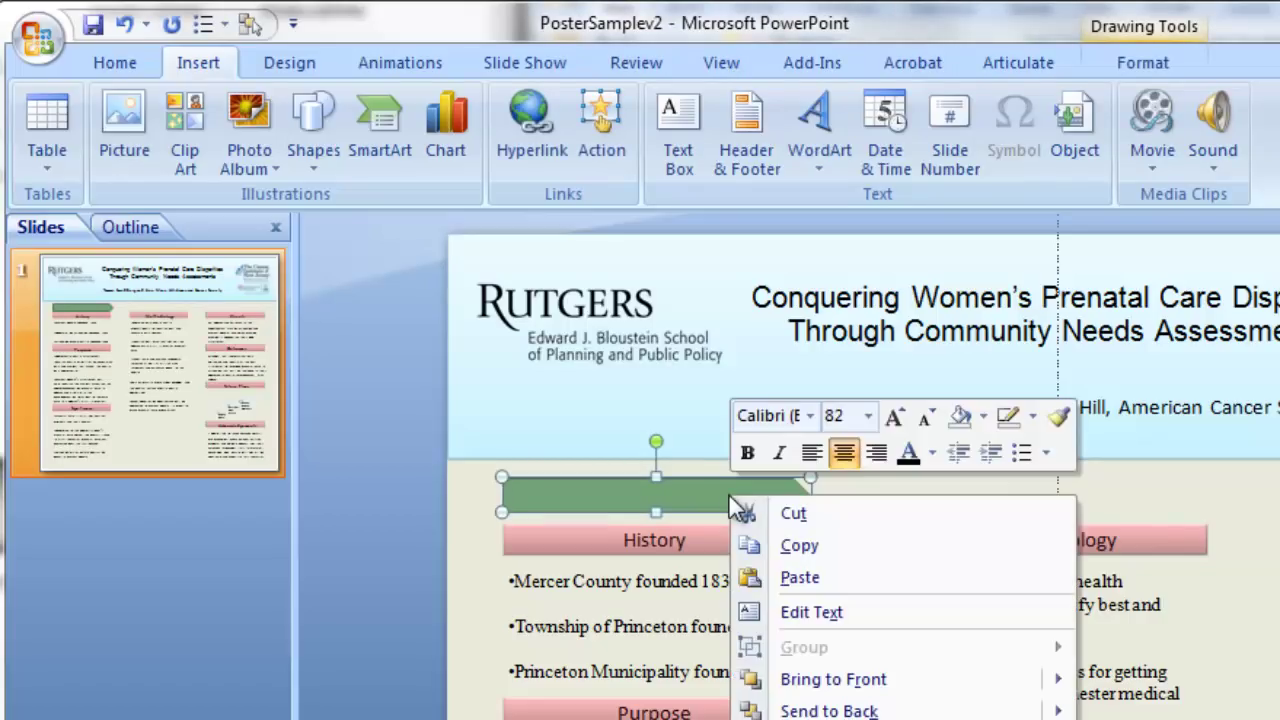
pyautogui.click(812, 624)
pyautogui.write('history')
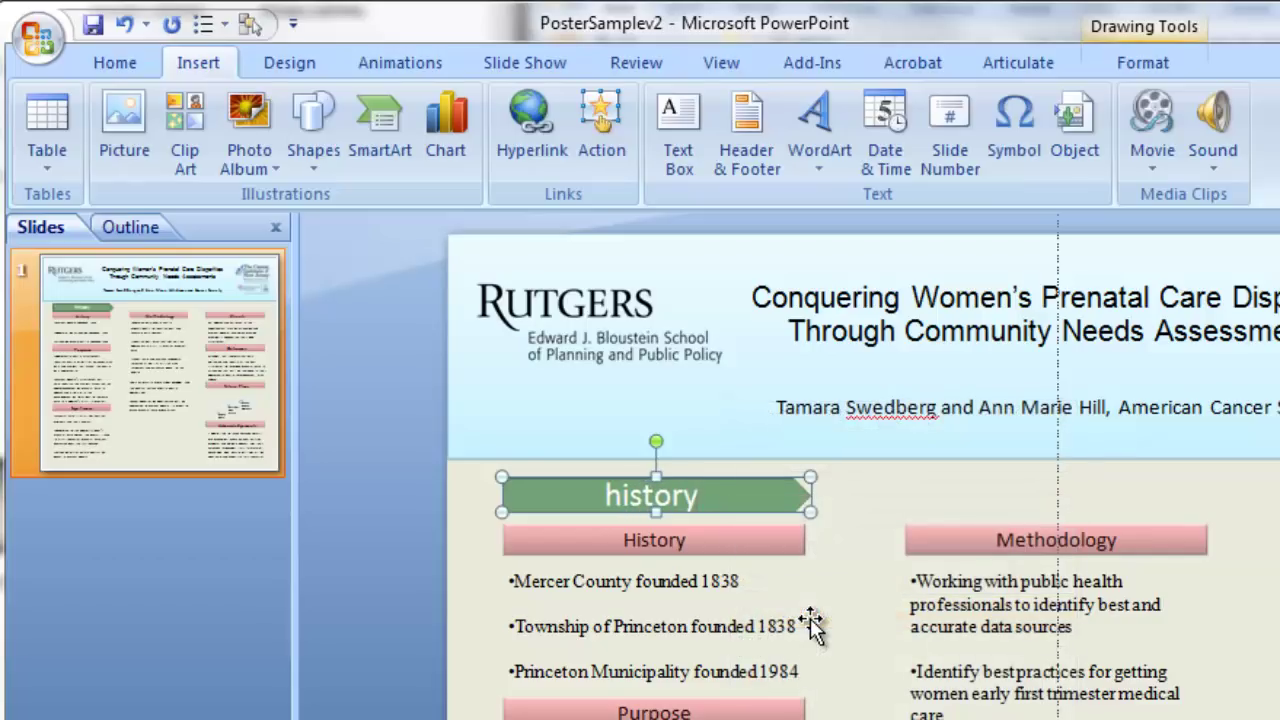
pyautogui.click(860, 530)
# Apply the glossy pink Accent 6 shape style to the pentagon arrow and give its text a dark fill.
pyautogui.click(751, 503)
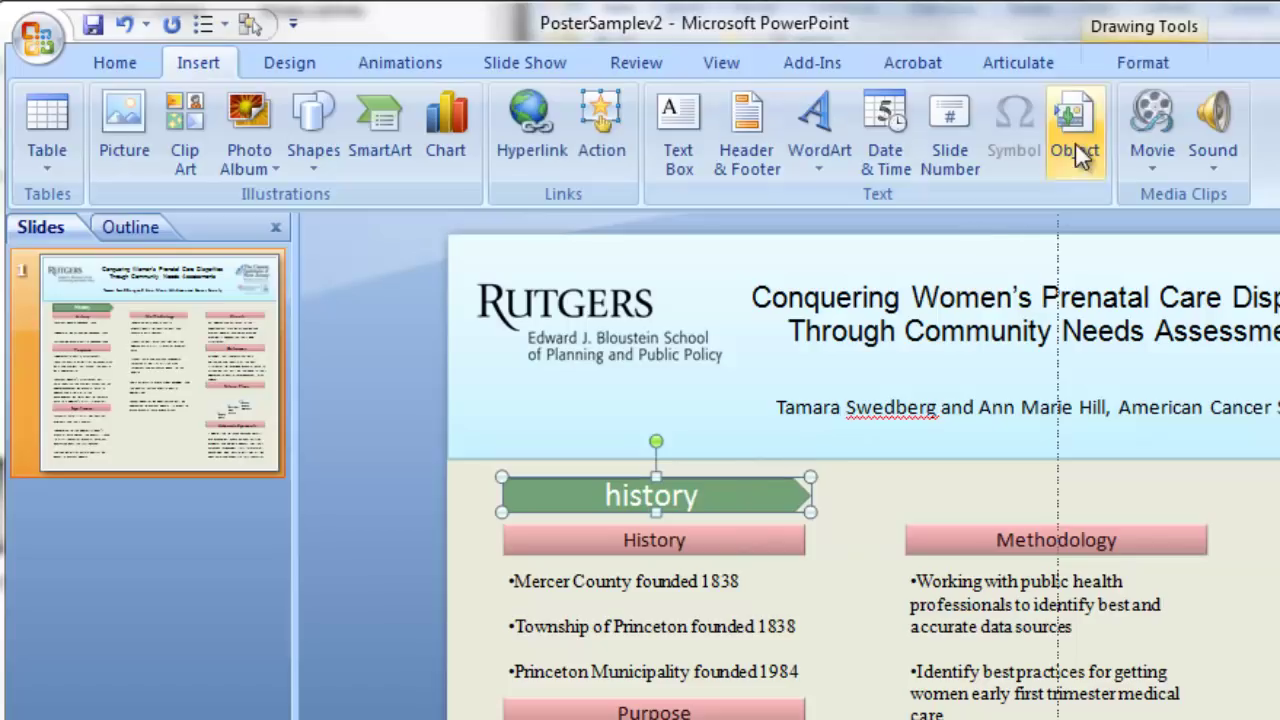
pyautogui.click(1160, 29)
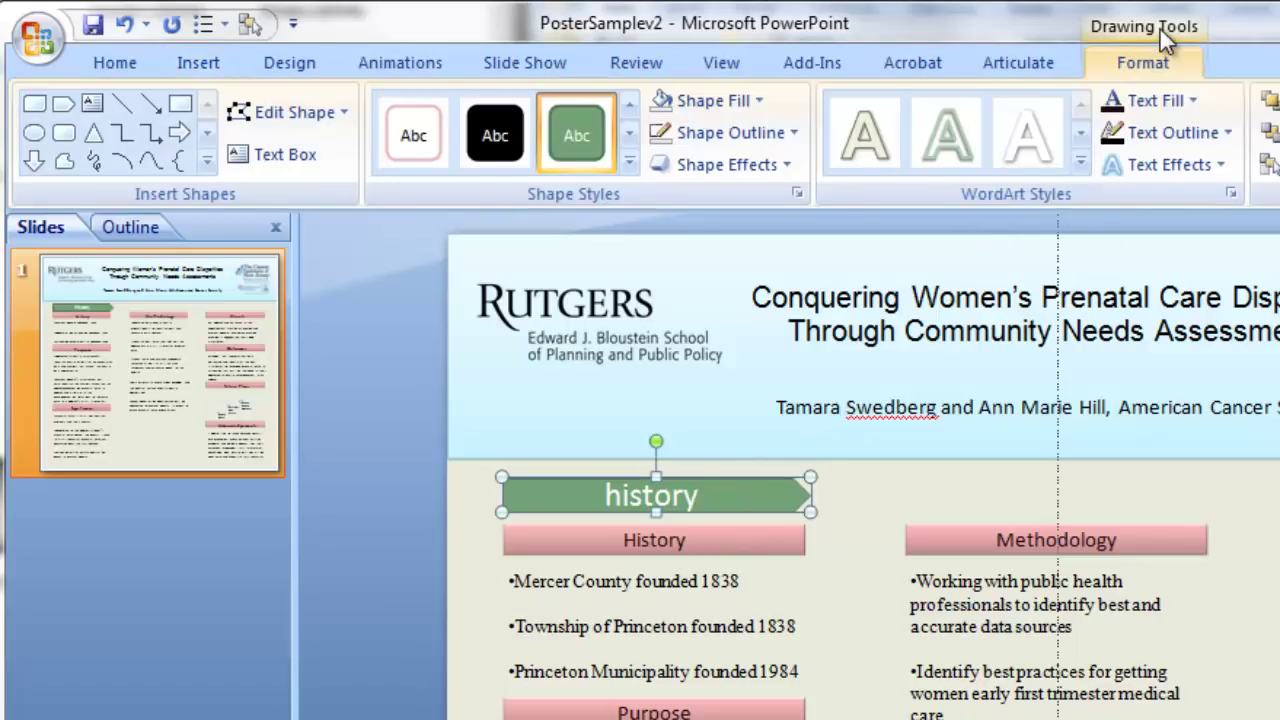
pyautogui.click(629, 160)
pyautogui.click(916, 550)
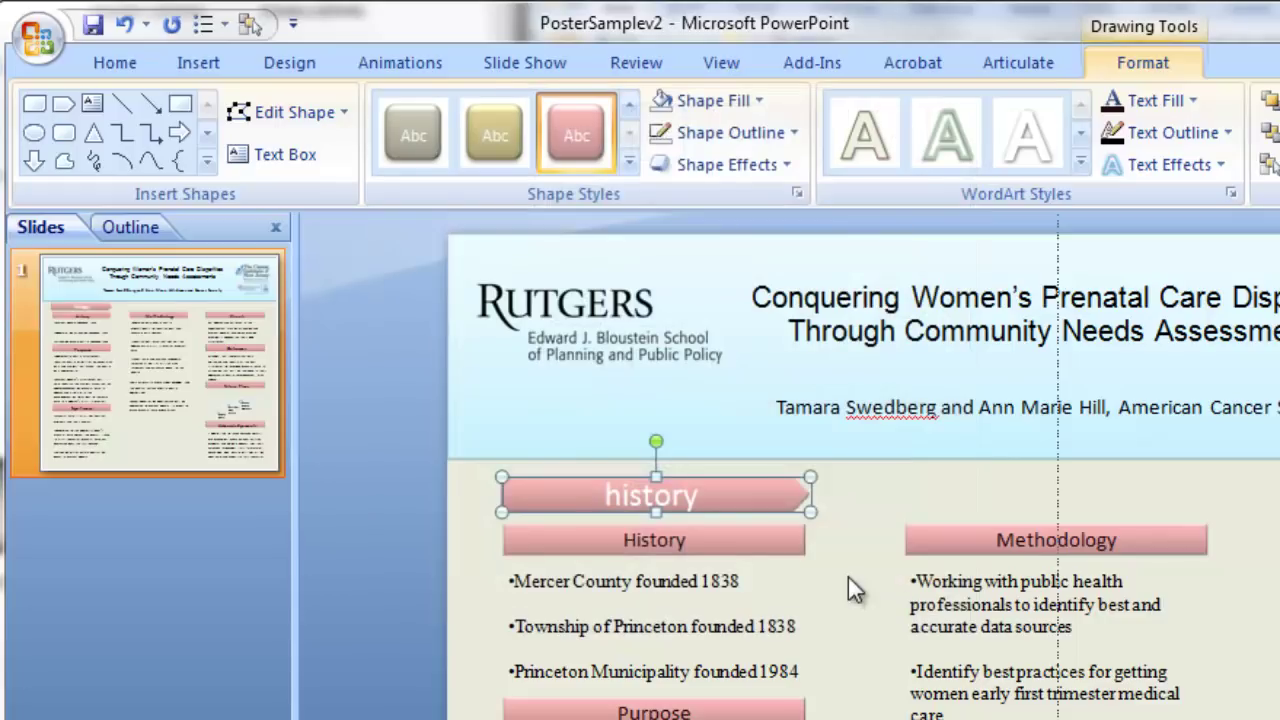
pyautogui.click(1128, 98)
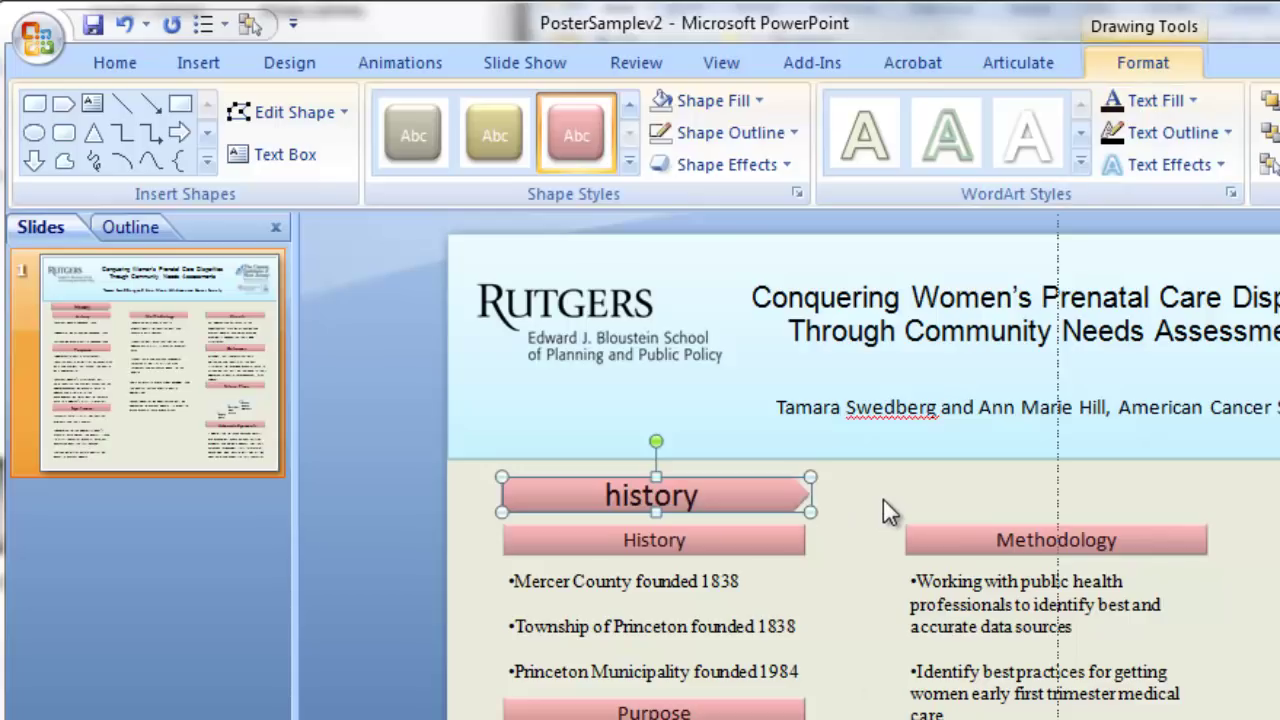
pyautogui.click(883, 499)
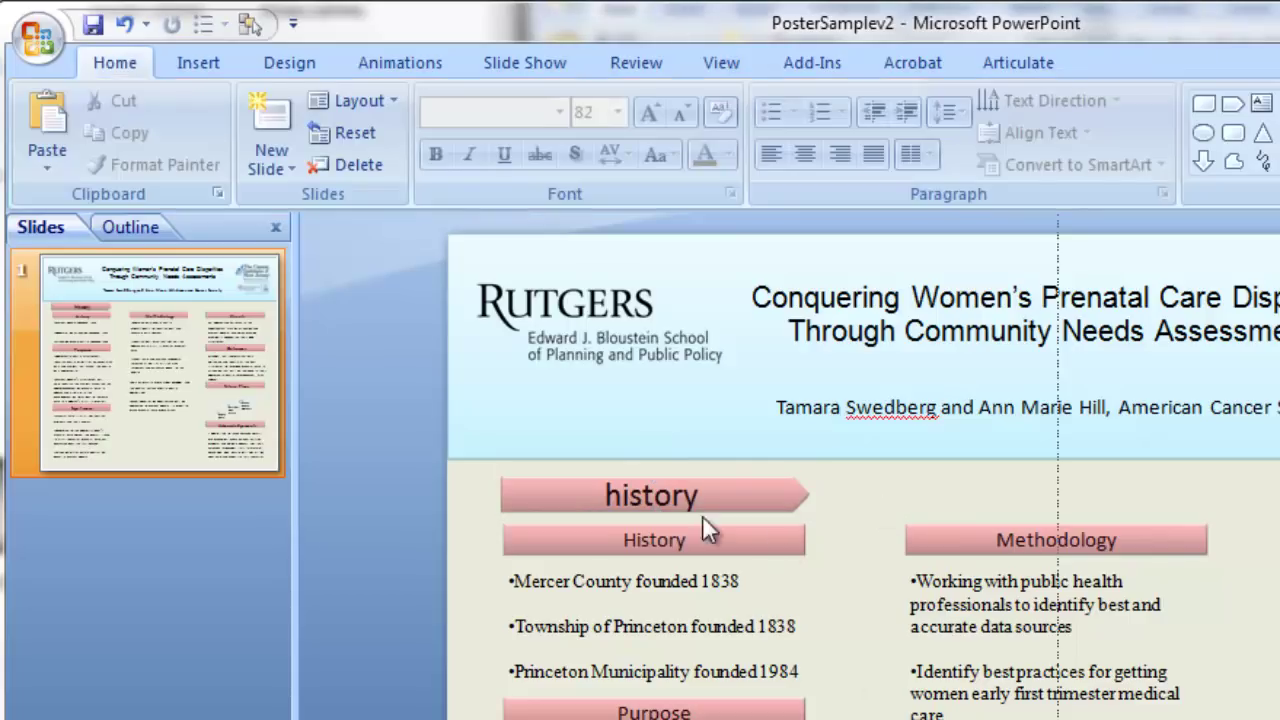
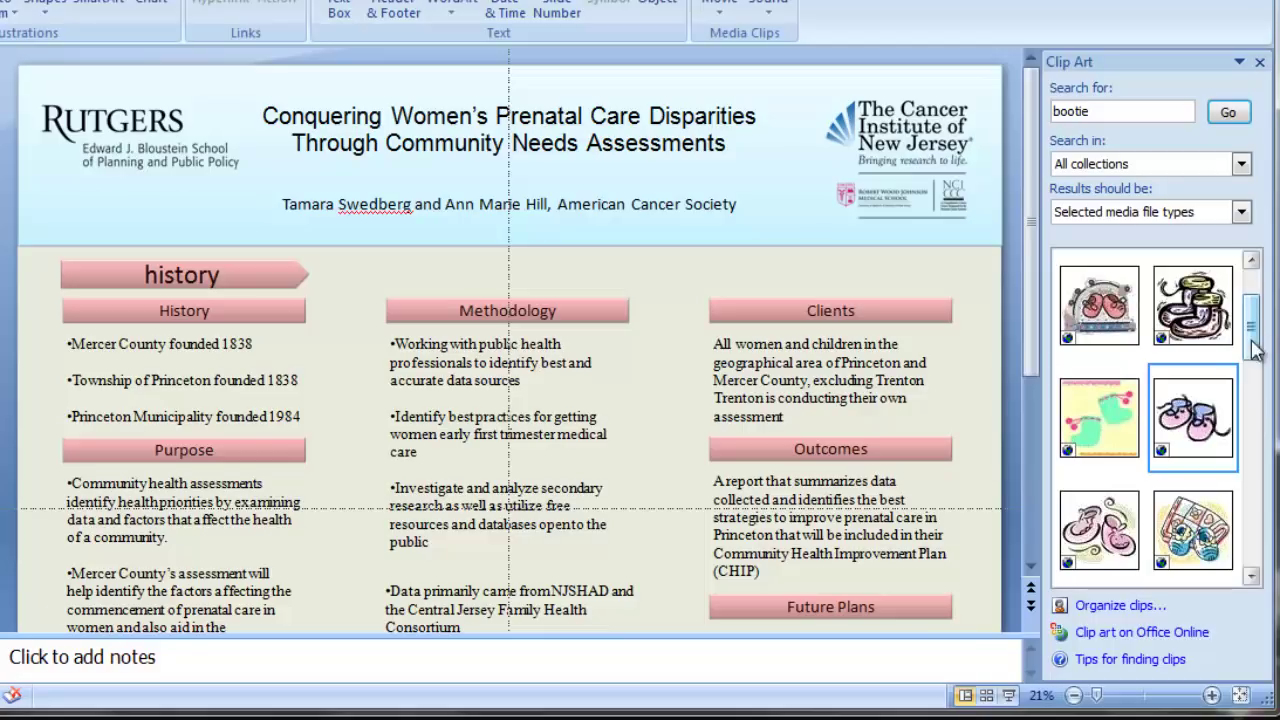
# Insert the pink-and-blue booties clip art and shrink it to about 1.73" by 2.65" over the blunt end of the history arrow.
pyautogui.click(1185, 425)
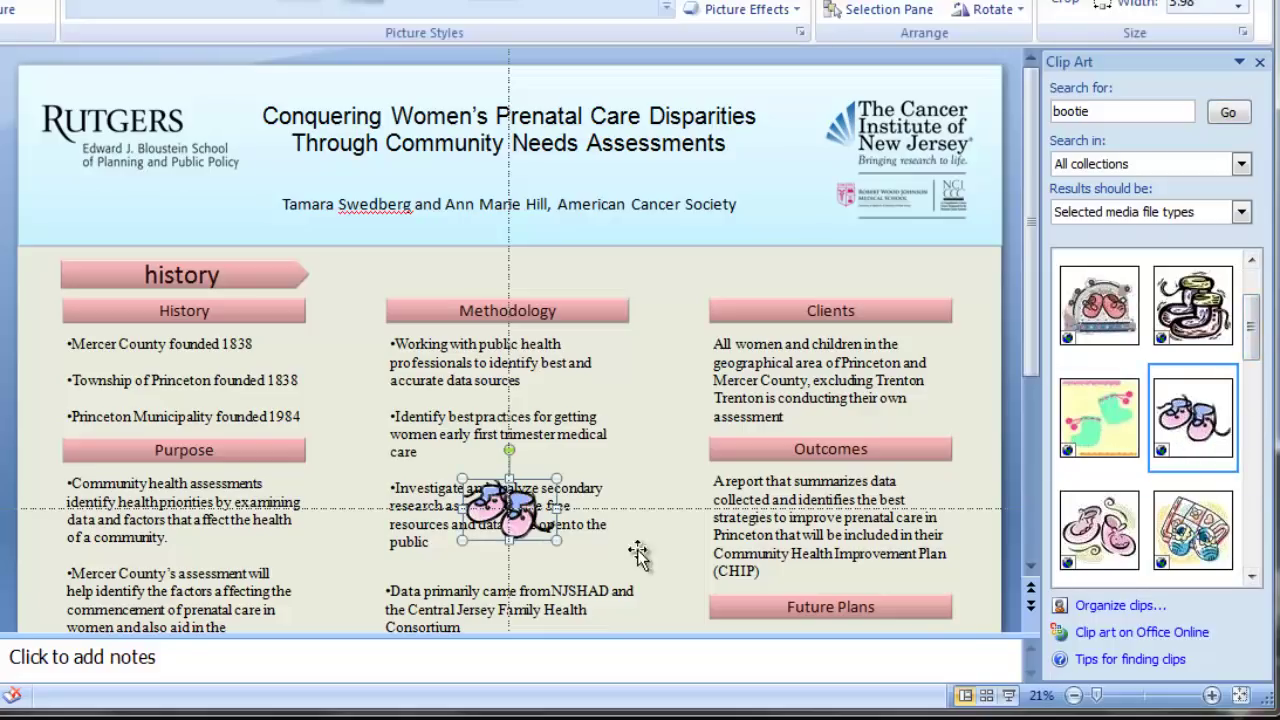
pyautogui.moveTo(540, 530); pyautogui.dragTo(126, 290)
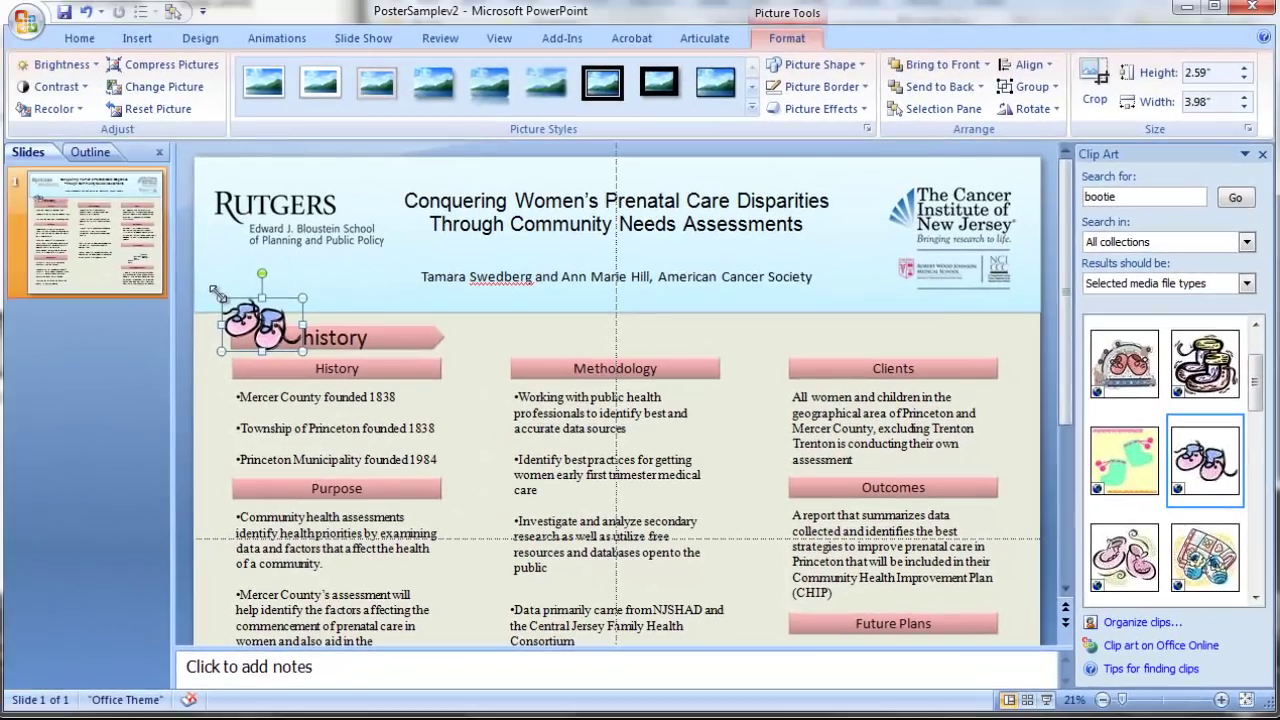
pyautogui.moveTo(95, 247); pyautogui.dragTo(127, 269)
pyautogui.moveTo(268, 342); pyautogui.dragTo(256, 350)
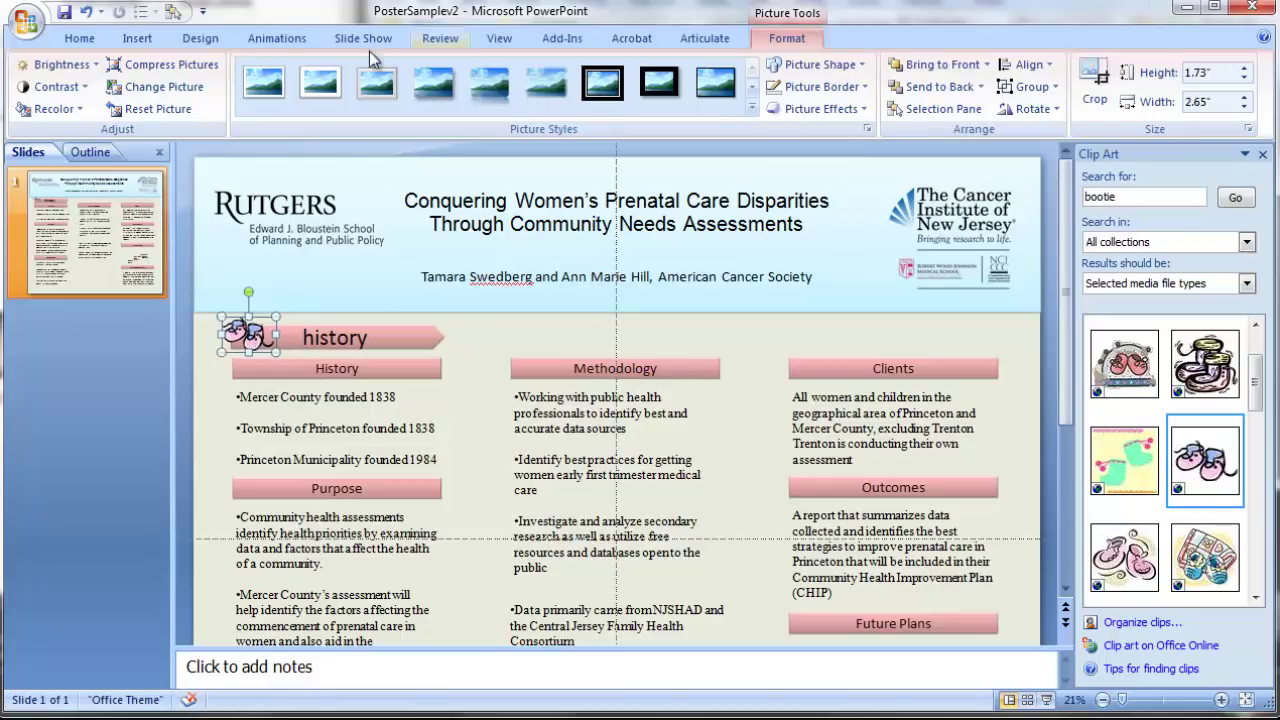
# Recolor the booties picture with the Accent color 3 Dark variation.
pyautogui.click(50, 108)
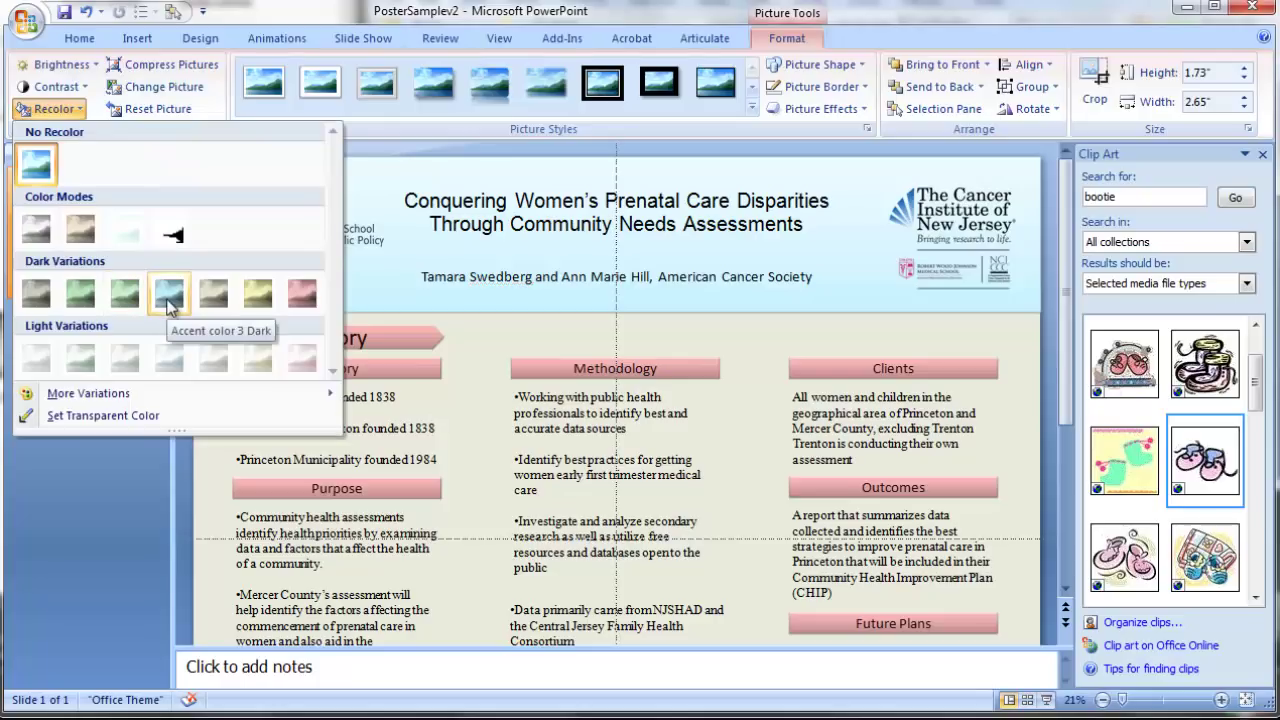
pyautogui.click(168, 300)
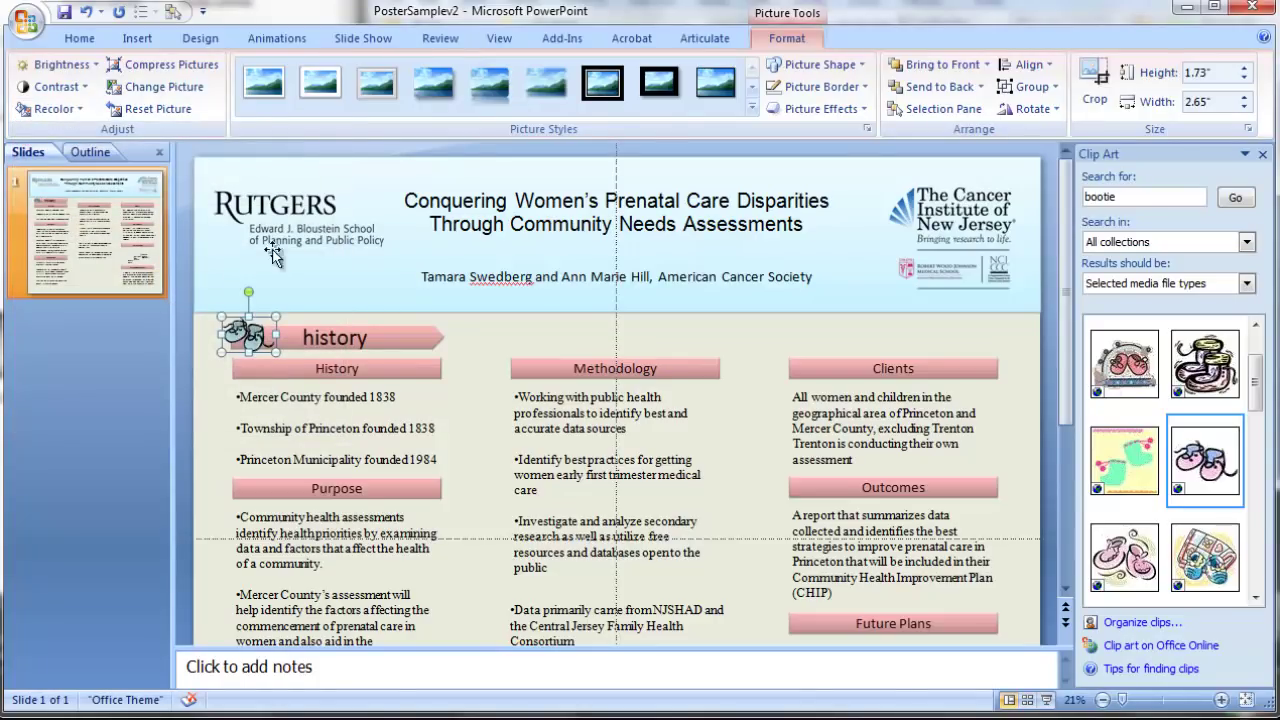
pyautogui.click(494, 342)
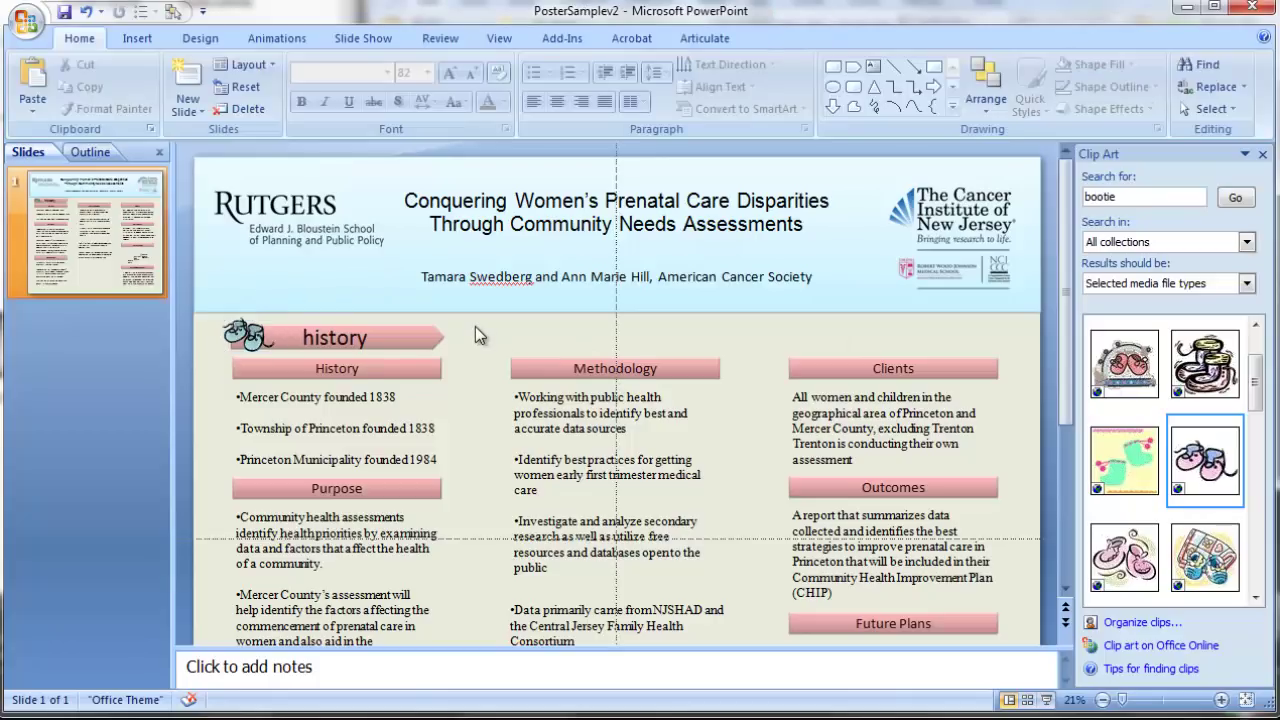
# Group the booties picture with the history arrow and shift the group slightly to the right as one object.
pyautogui.moveTo(373, 343); pyautogui.dragTo(400, 337)
pyautogui.hotkey('ctrl', 'z')
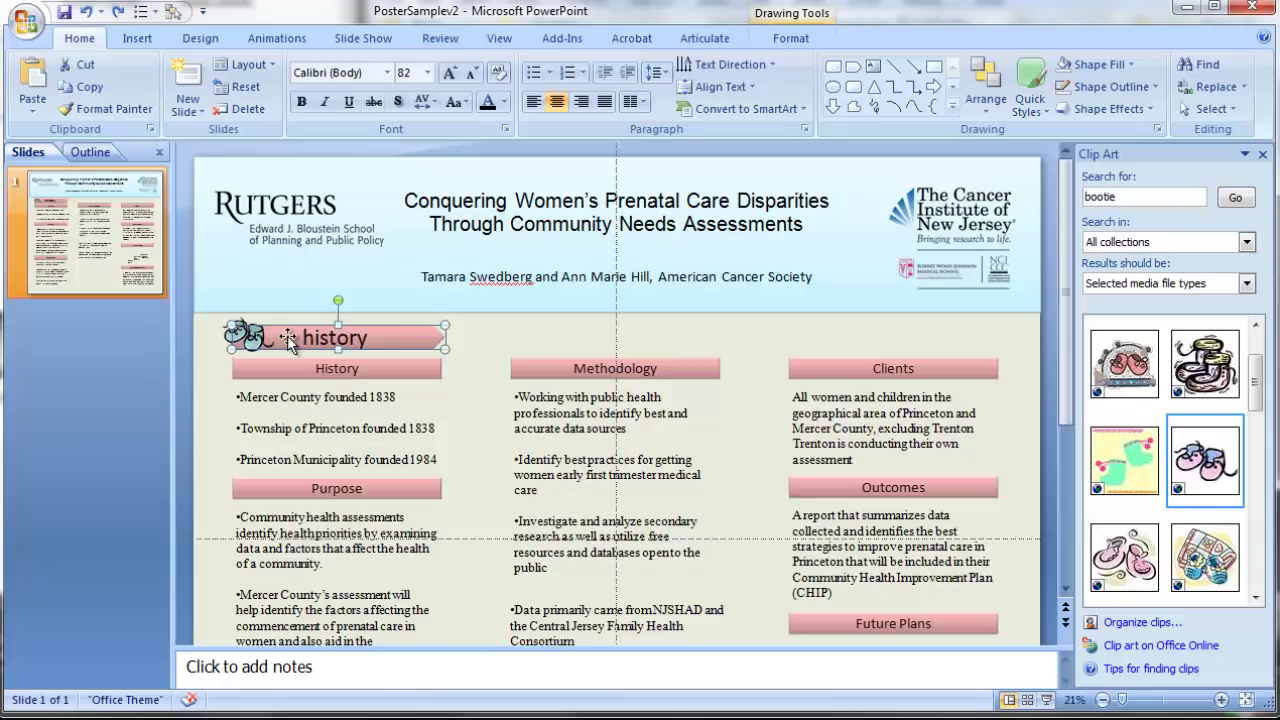
pyautogui.click(250, 340)
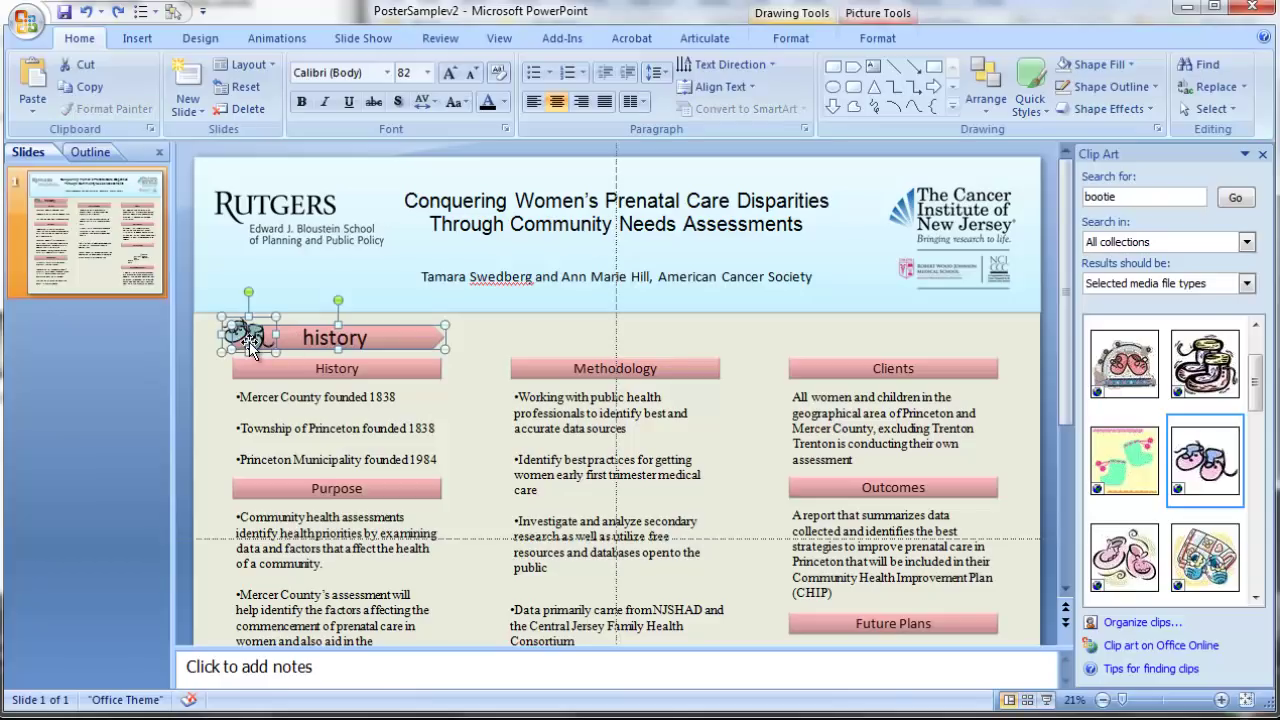
pyautogui.rightClick(251, 346)
pyautogui.moveTo(333, 426)
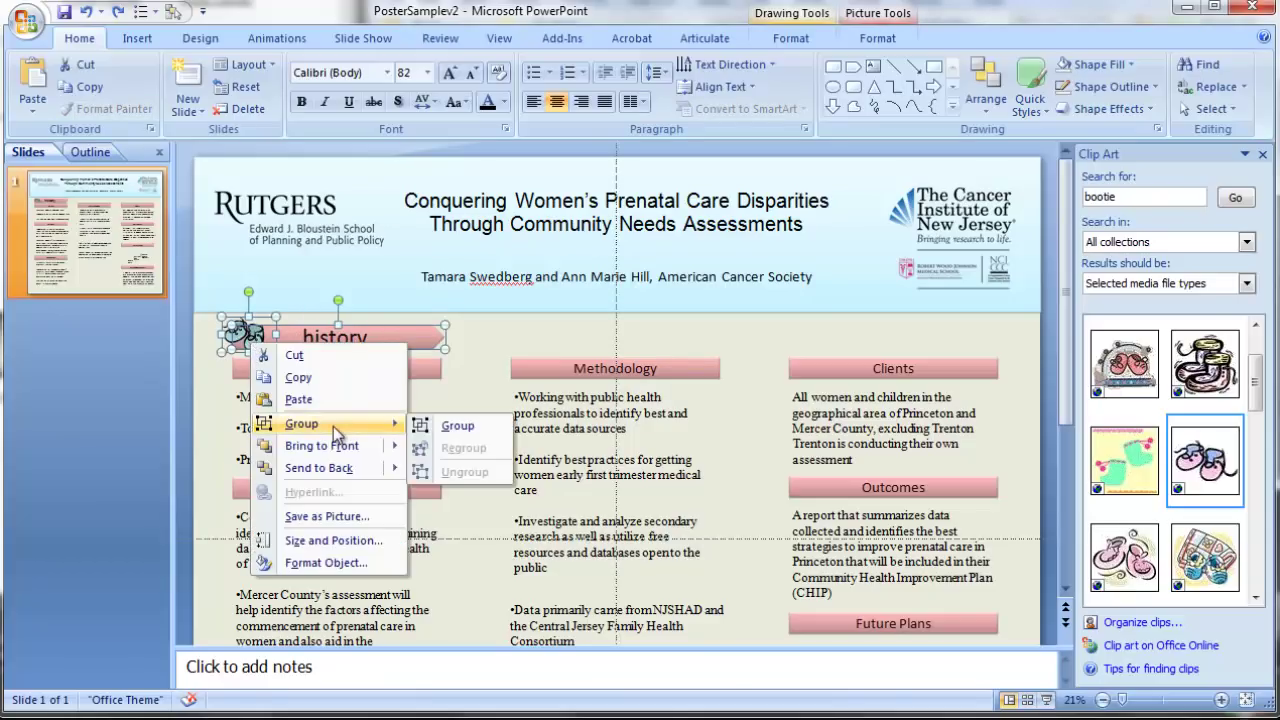
pyautogui.click(455, 426)
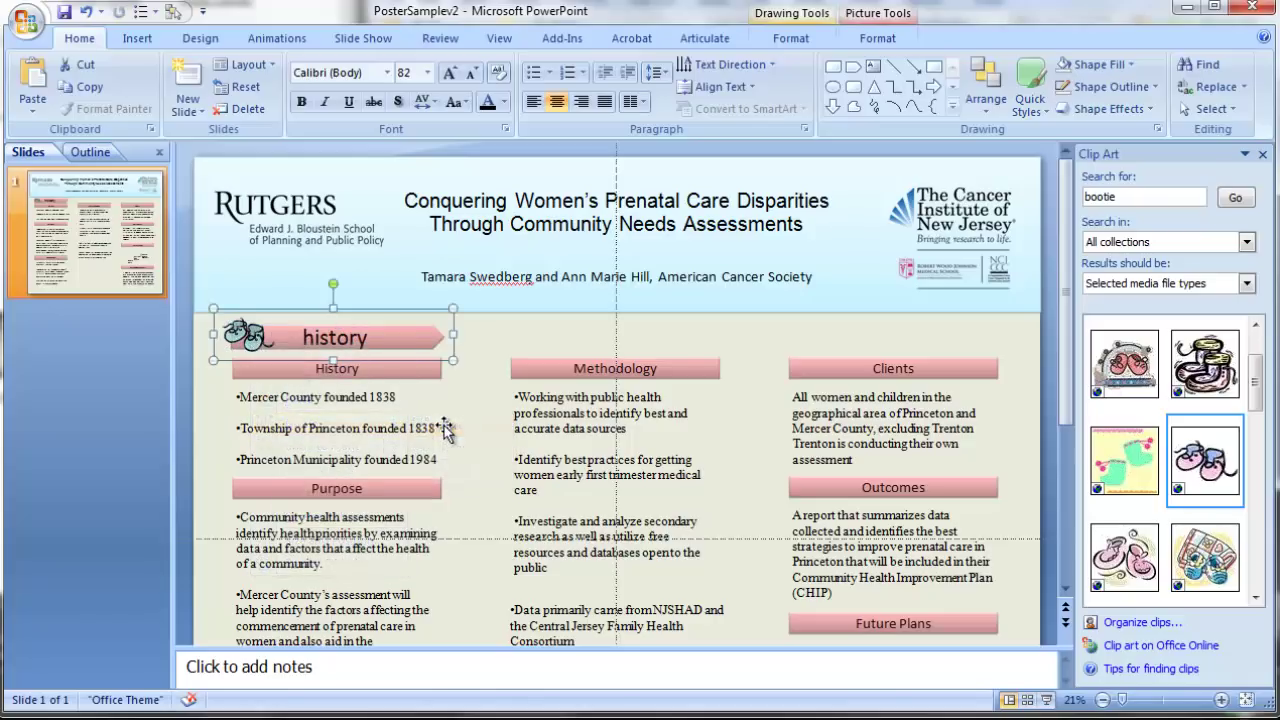
pyautogui.moveTo(384, 334)
pyautogui.mouseDown()
pyautogui.moveTo(519, 339)
pyautogui.moveTo(405, 336)
pyautogui.mouseUp()
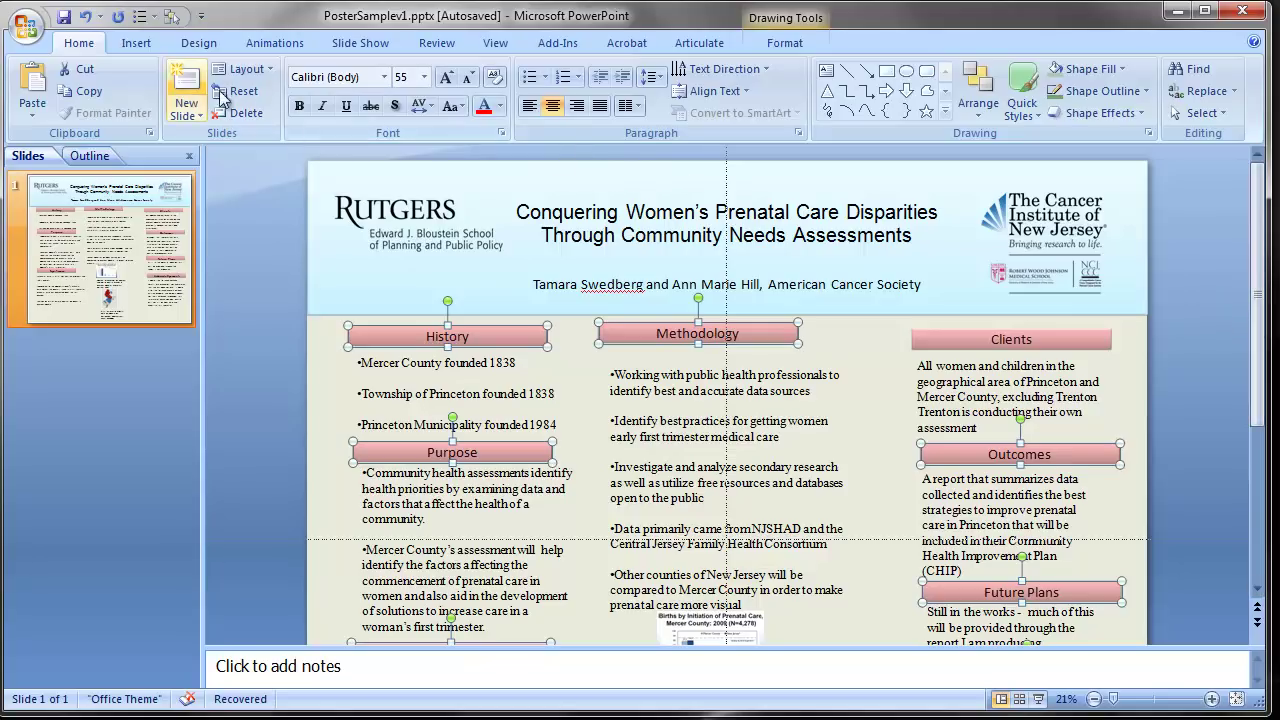
# Open the Clip Art search and enter "baby" as the search term, keeping all collections included.
pyautogui.click(136, 43)
pyautogui.click(127, 90)
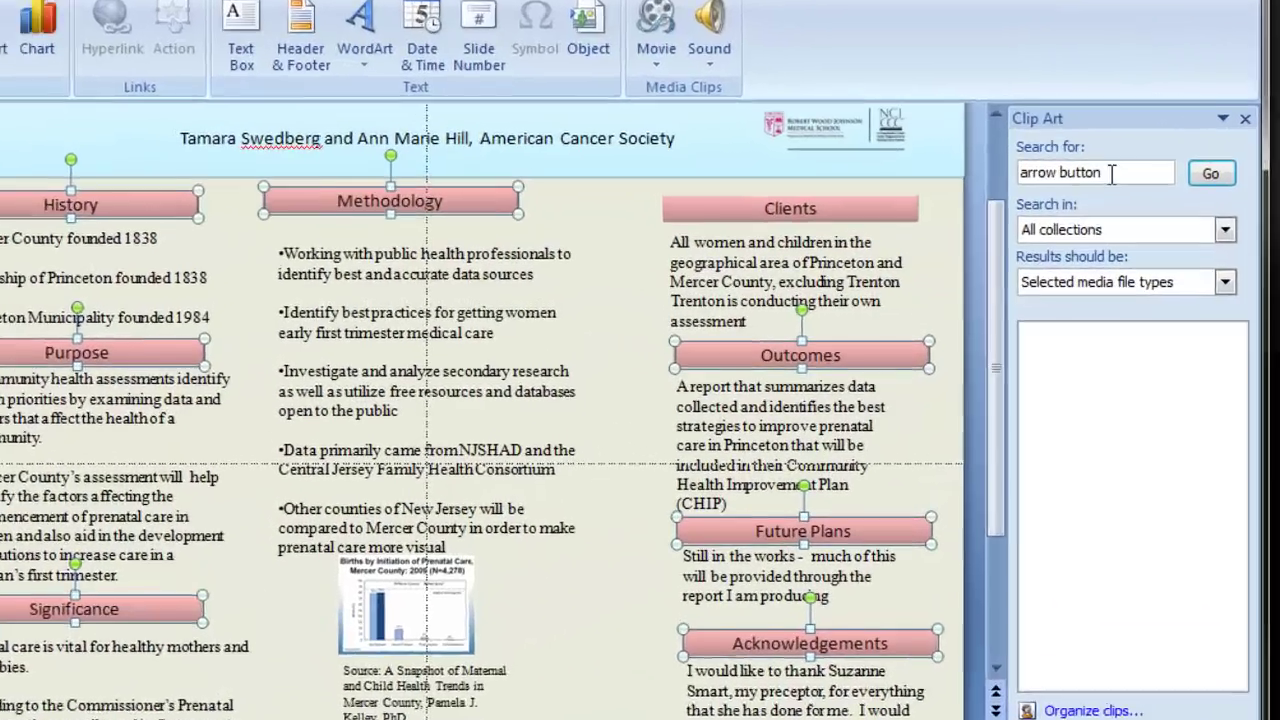
pyautogui.write('baby')
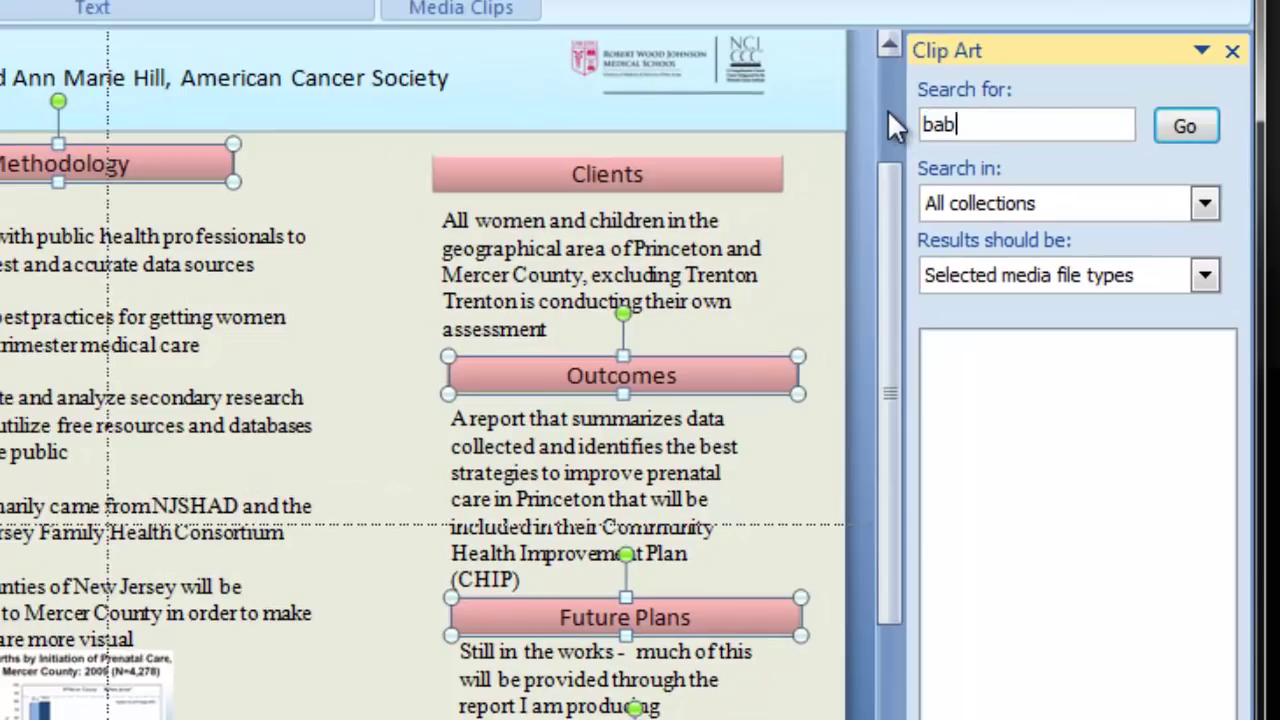
pyautogui.click(1205, 204)
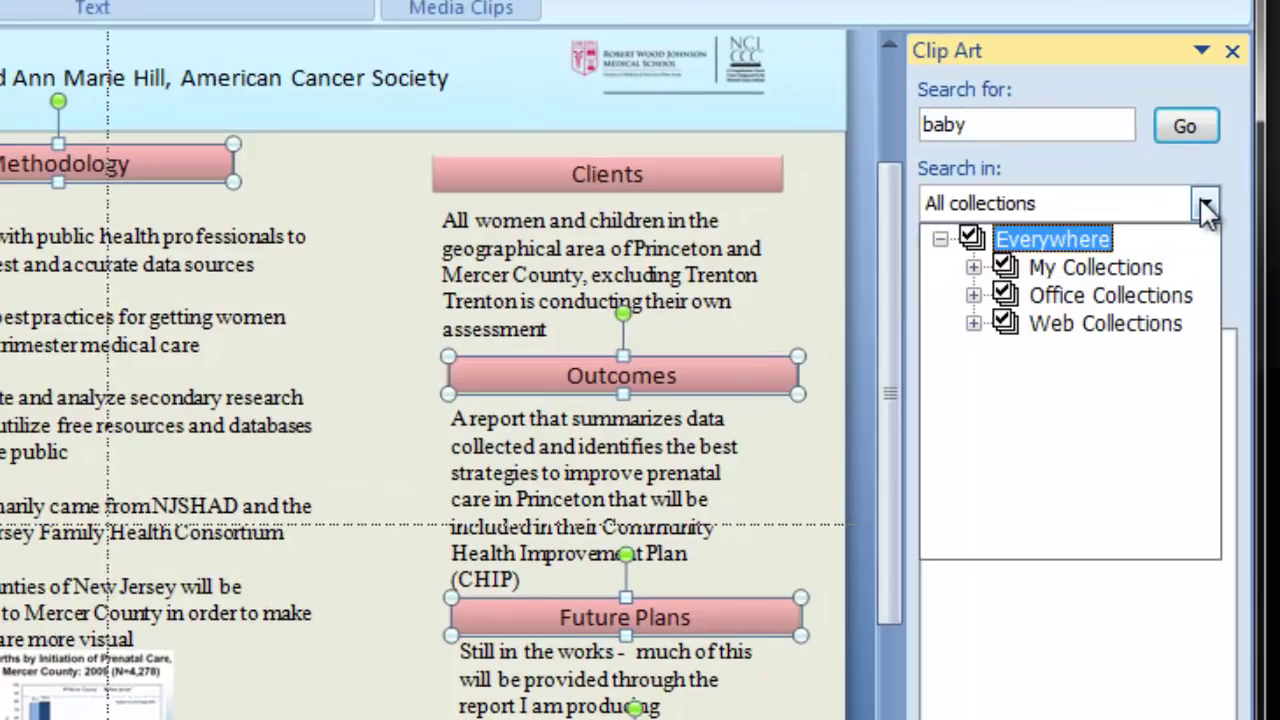
pyautogui.click(1205, 208)
# Restrict the clip search to Photographs only, run it and browse through the baby photos.
pyautogui.click(1205, 275)
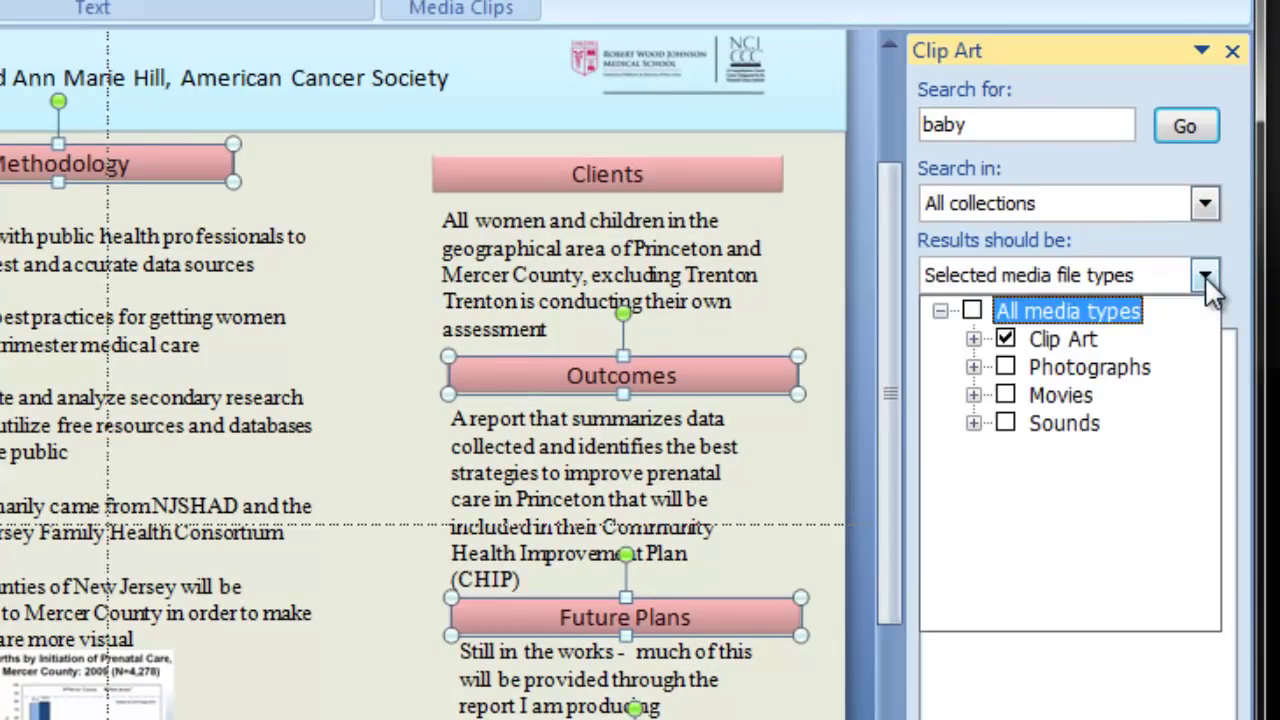
pyautogui.click(1005, 367)
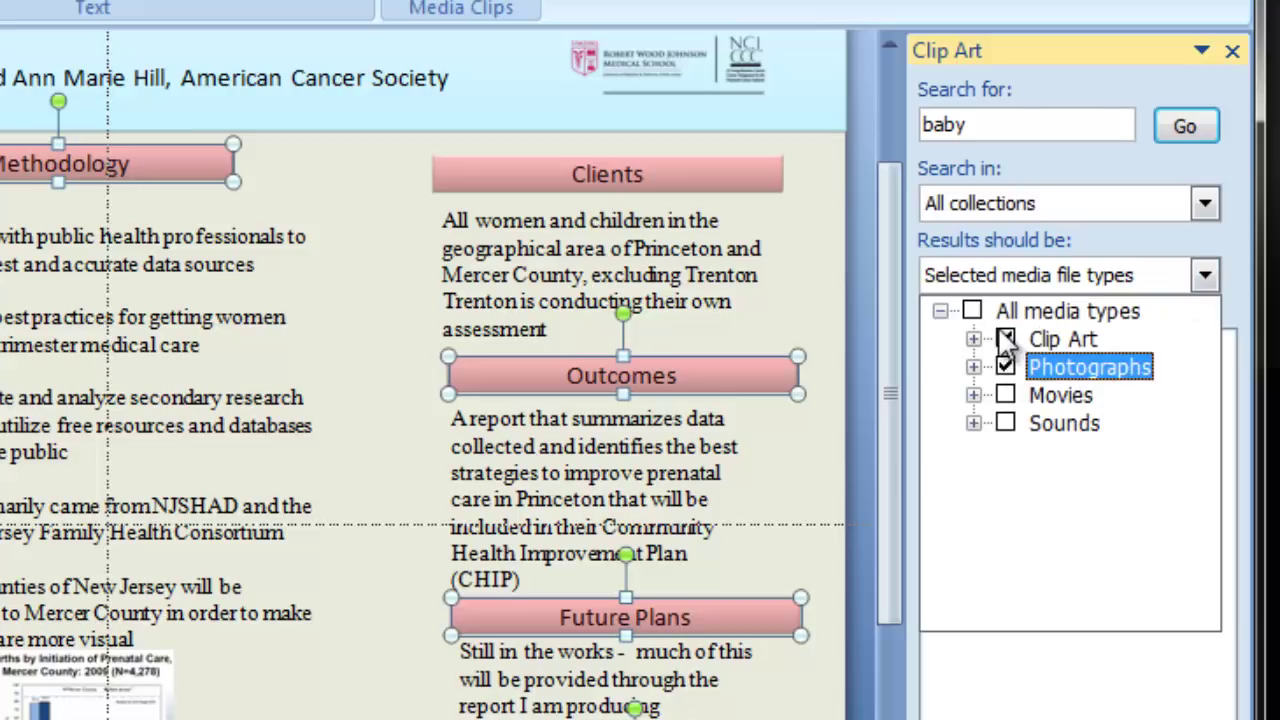
pyautogui.click(1005, 339)
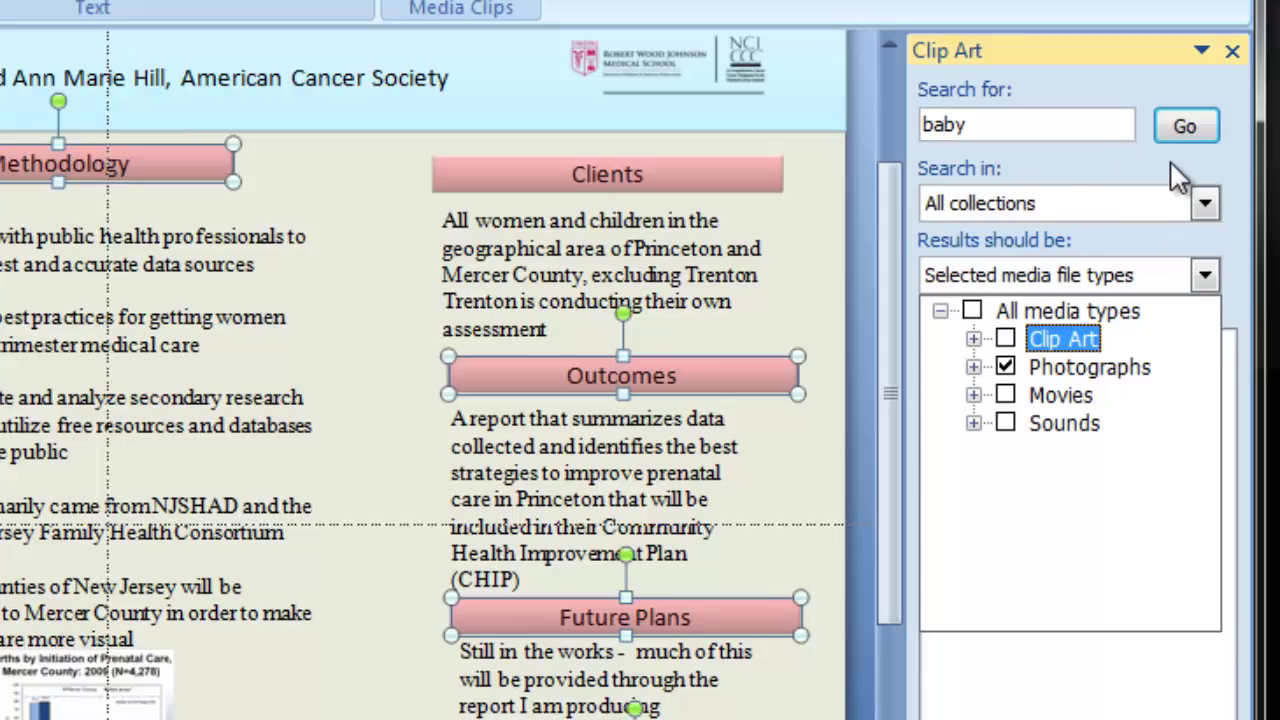
pyautogui.click(1182, 124)
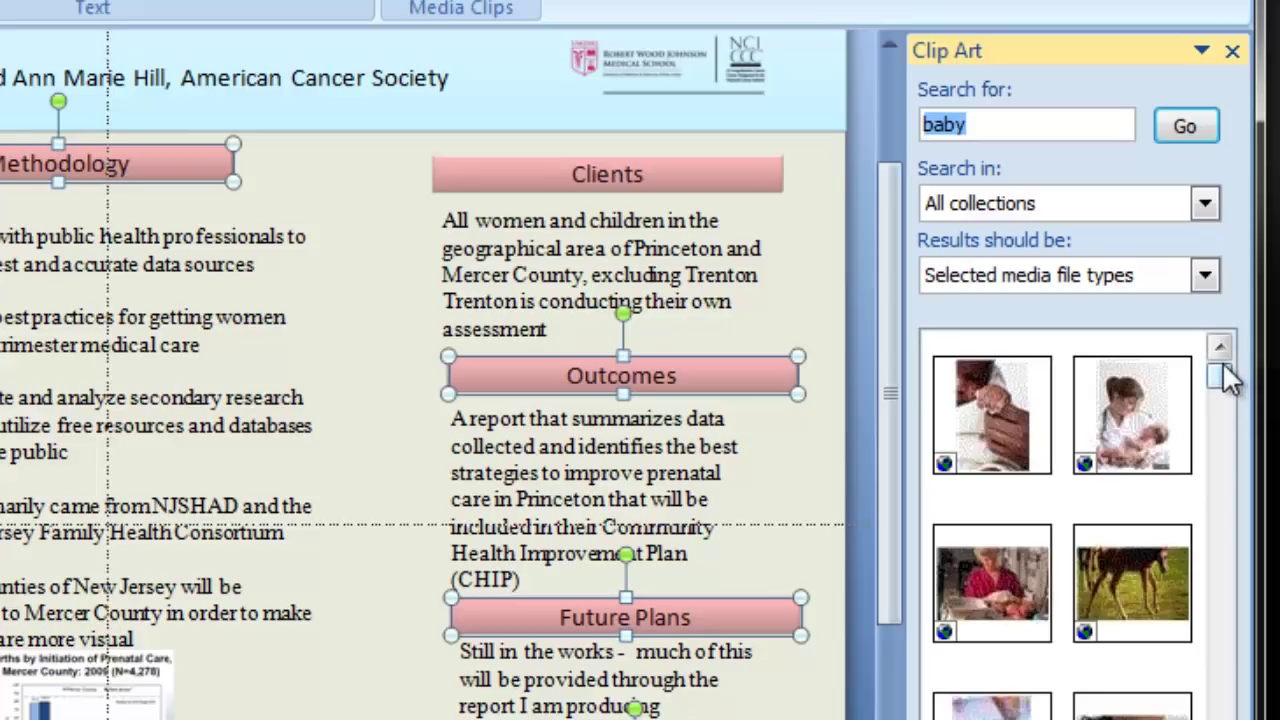
pyautogui.moveTo(1217, 368); pyautogui.dragTo(1217, 402)
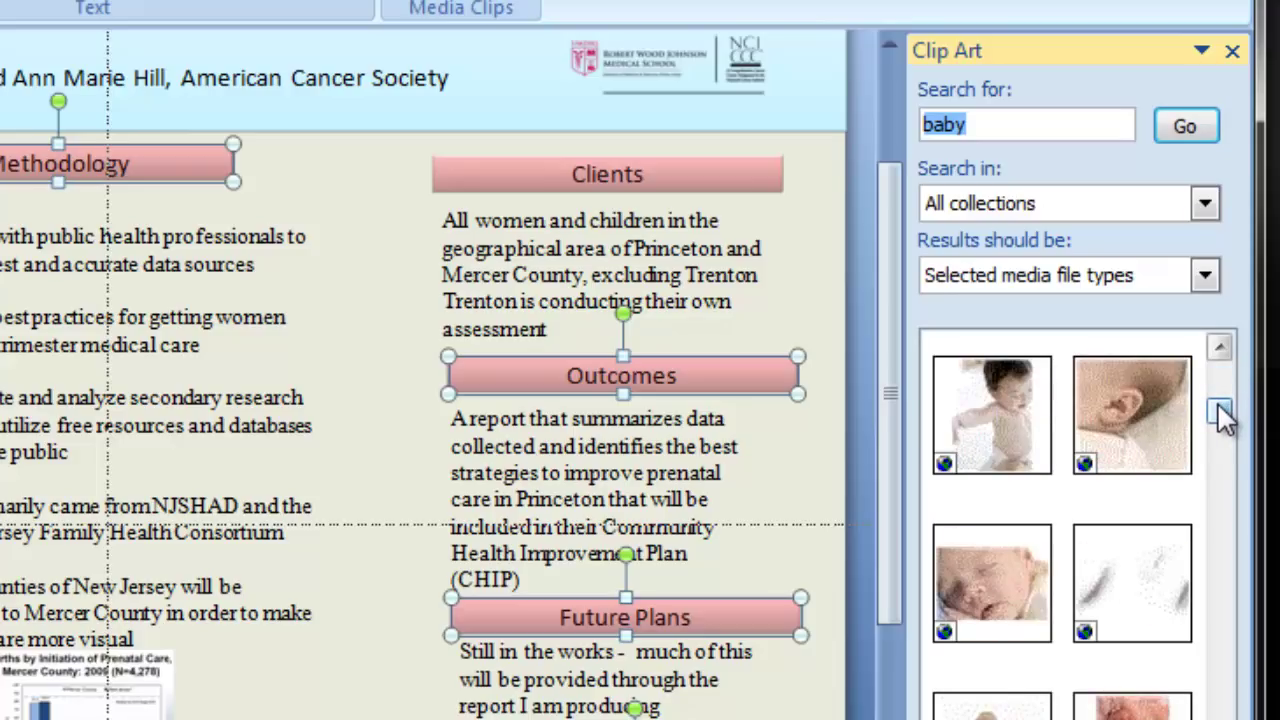
pyautogui.moveTo(1217, 402); pyautogui.dragTo(1217, 423)
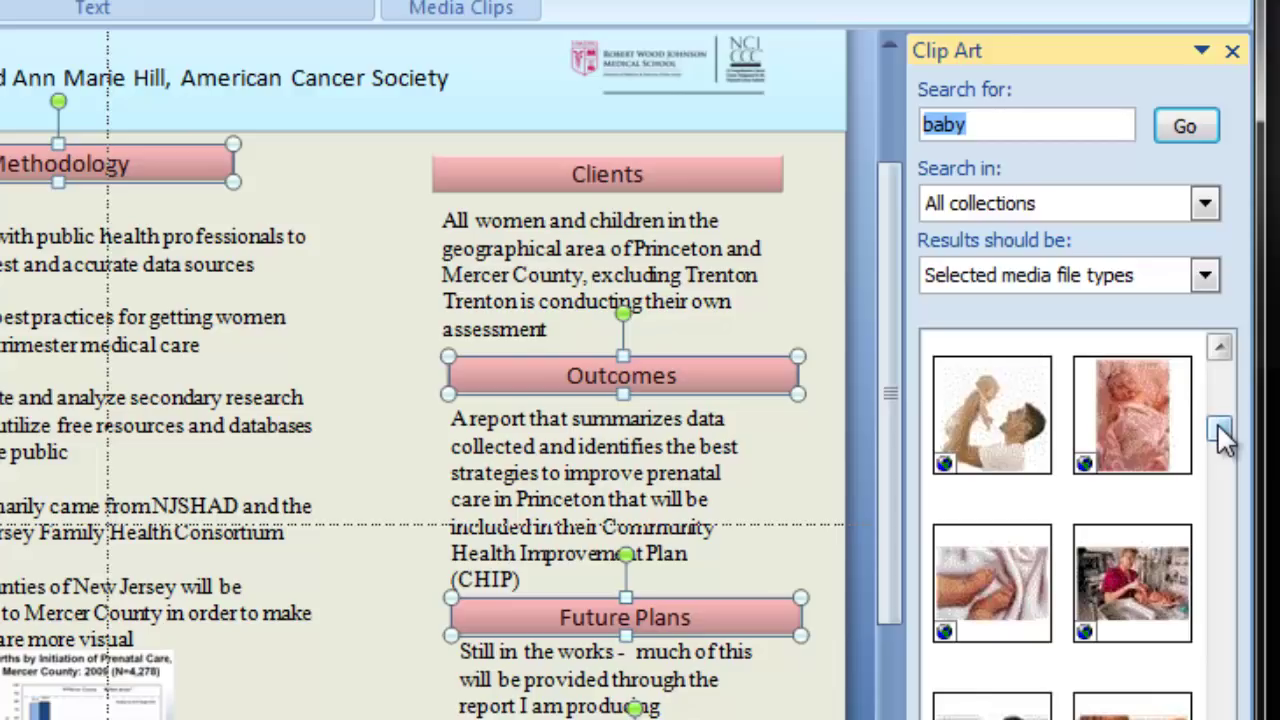
pyautogui.moveTo(1217, 423); pyautogui.dragTo(1215, 456)
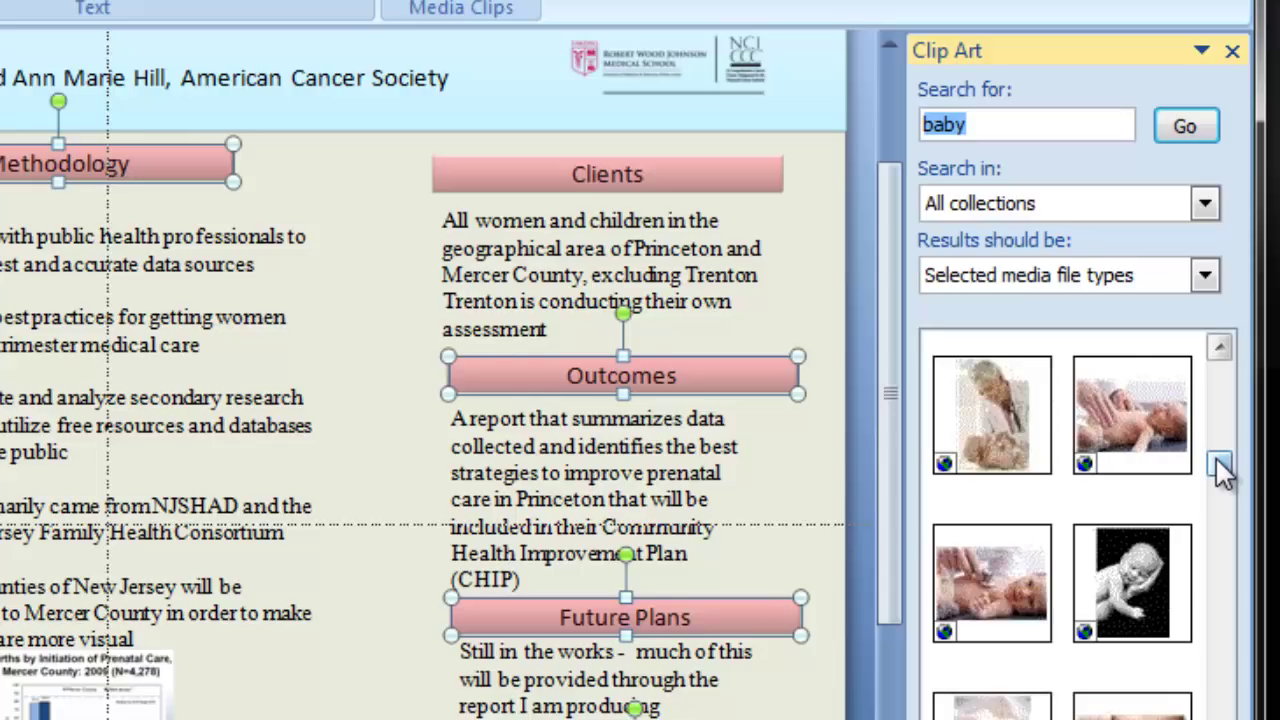
pyautogui.moveTo(1215, 456); pyautogui.dragTo(1215, 456)
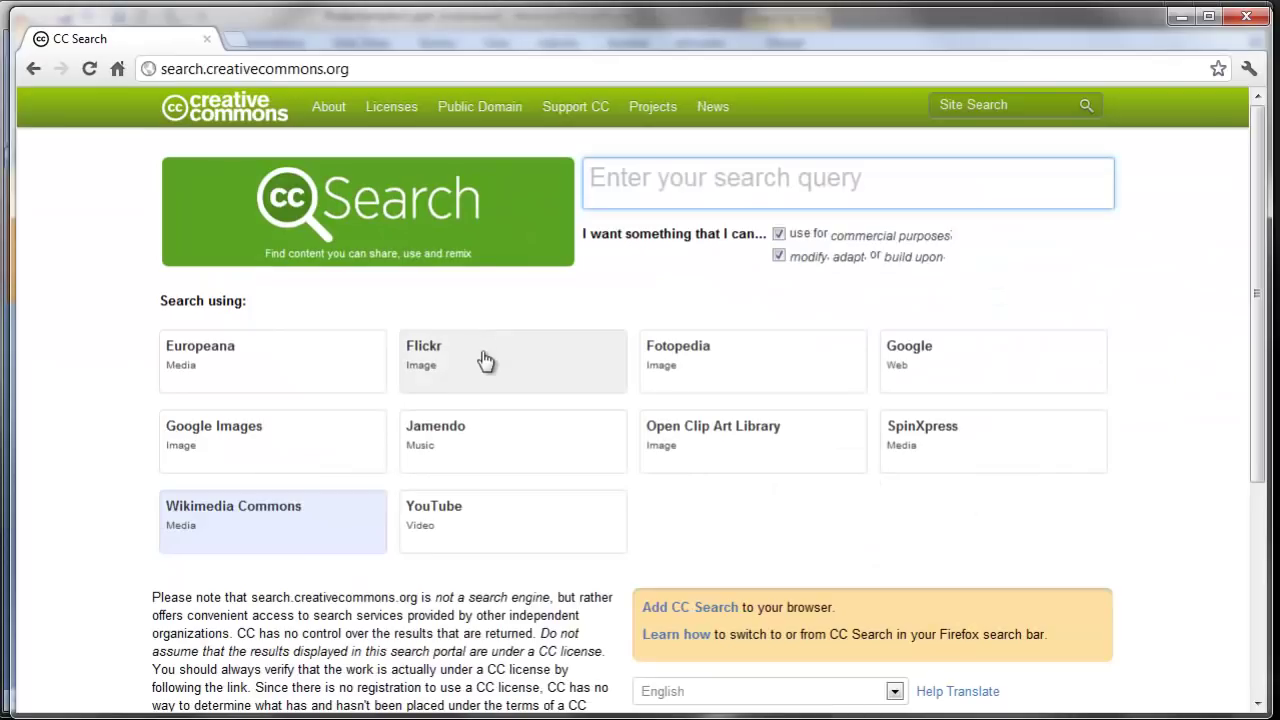
# Search Flickr images through Creative Commons Search for "pregnancy", limited to content usable commercially and open to modification.
pyautogui.click(622, 464)
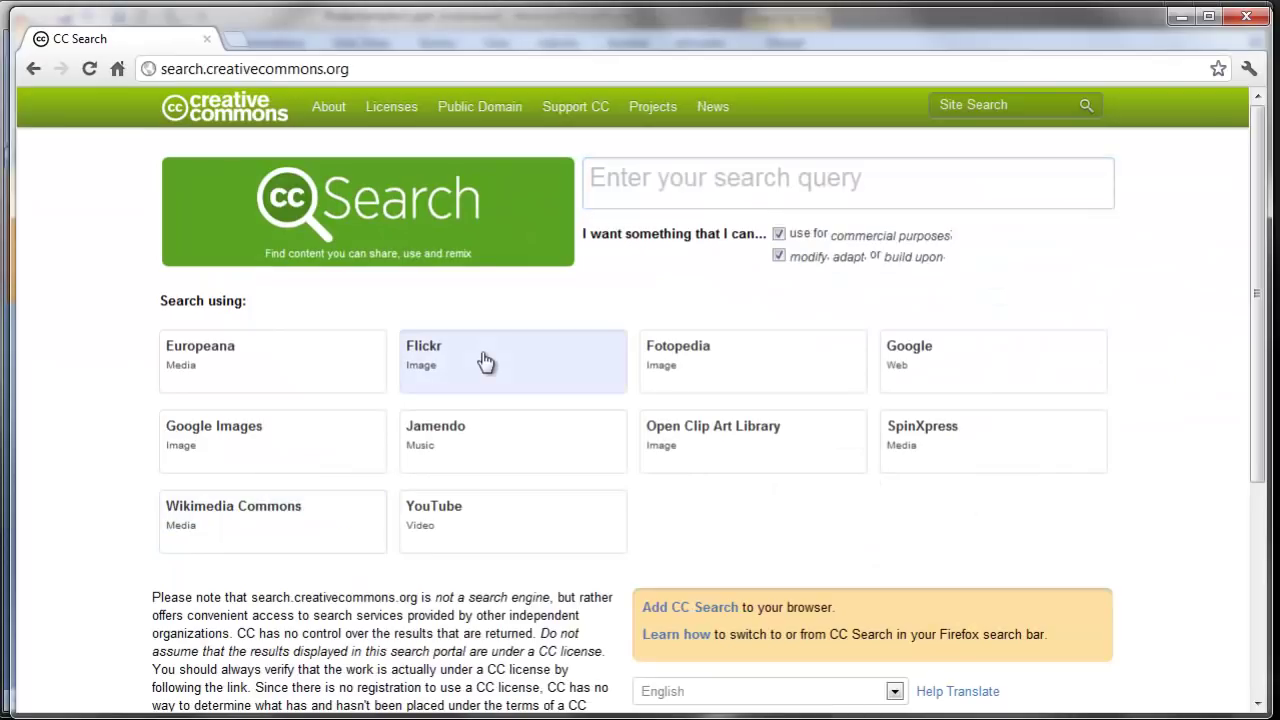
pyautogui.click(708, 186)
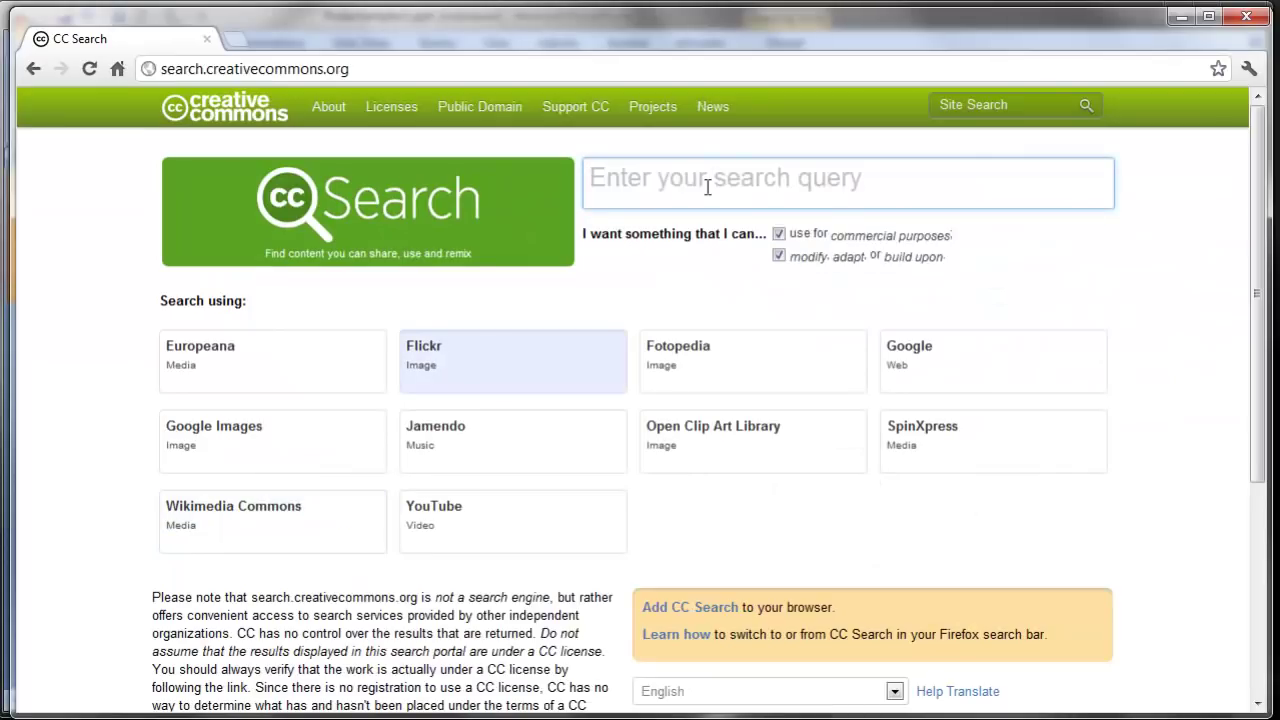
pyautogui.write('pregnancy')
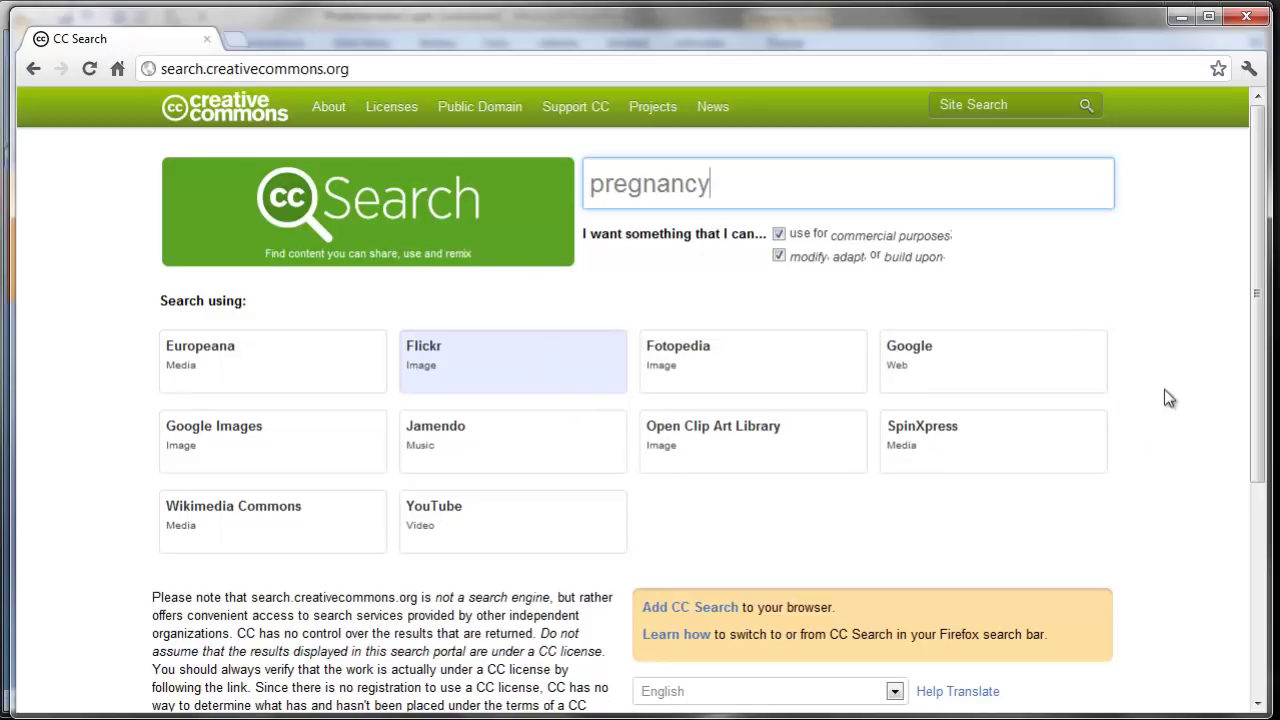
pyautogui.moveTo(1258, 327)
pyautogui.mouseDown()
pyautogui.moveTo(1258, 393)
pyautogui.moveTo(1262, 311)
pyautogui.moveTo(1262, 487)
pyautogui.moveTo(1262, 311)
pyautogui.mouseUp()
pyautogui.press('Return')
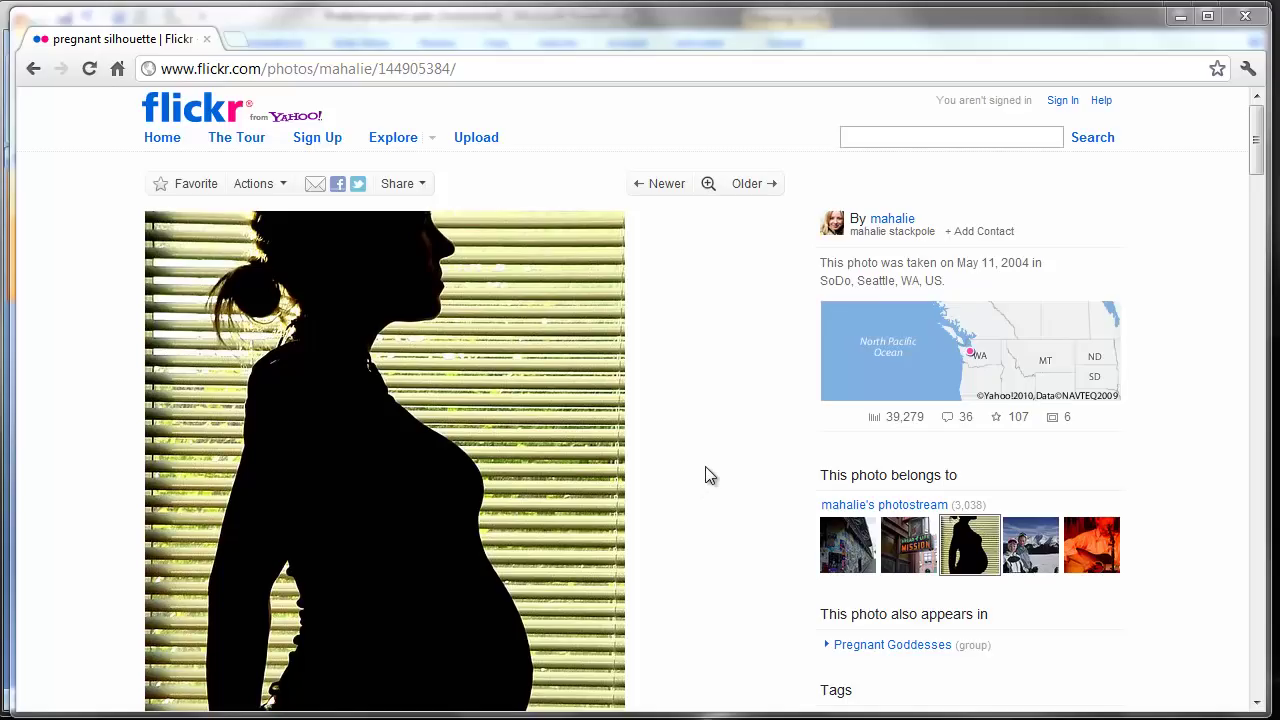
# Open the pregnant silhouette photo's license from its Flickr page and read the usage permissions and conditions.
pyautogui.scroll(-3, 705, 467)
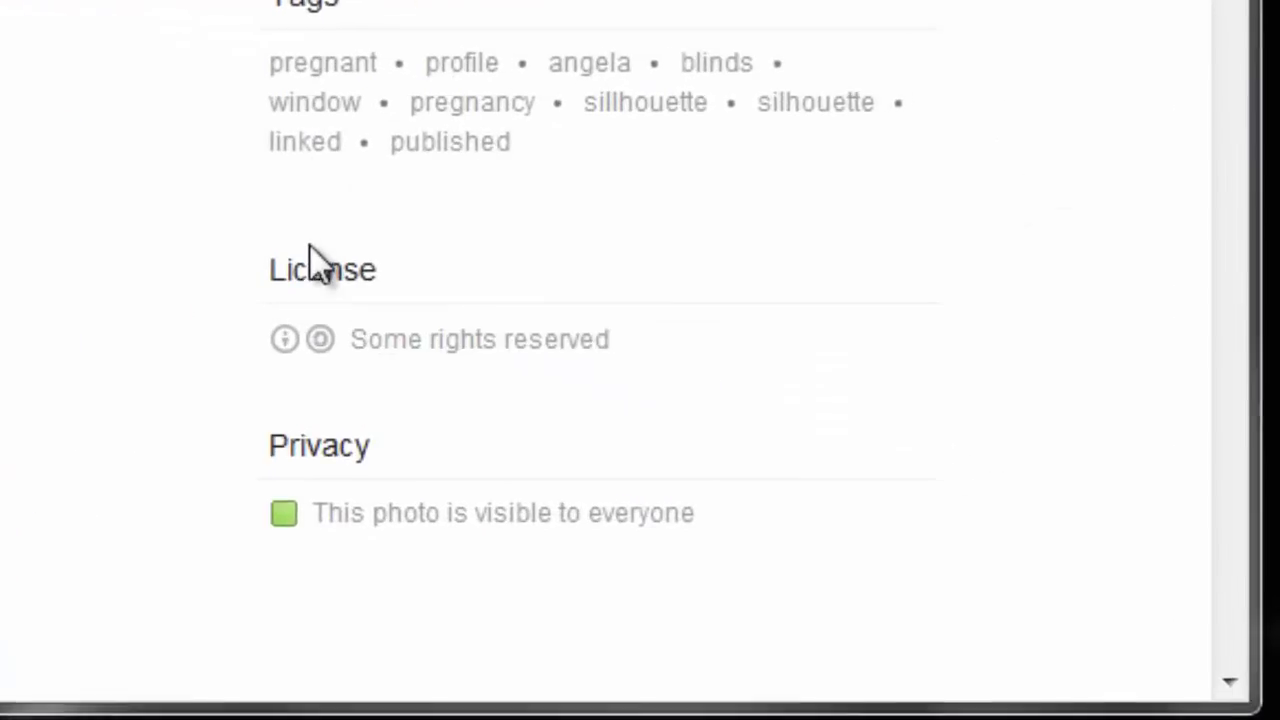
pyautogui.tripleClick(432, 343)
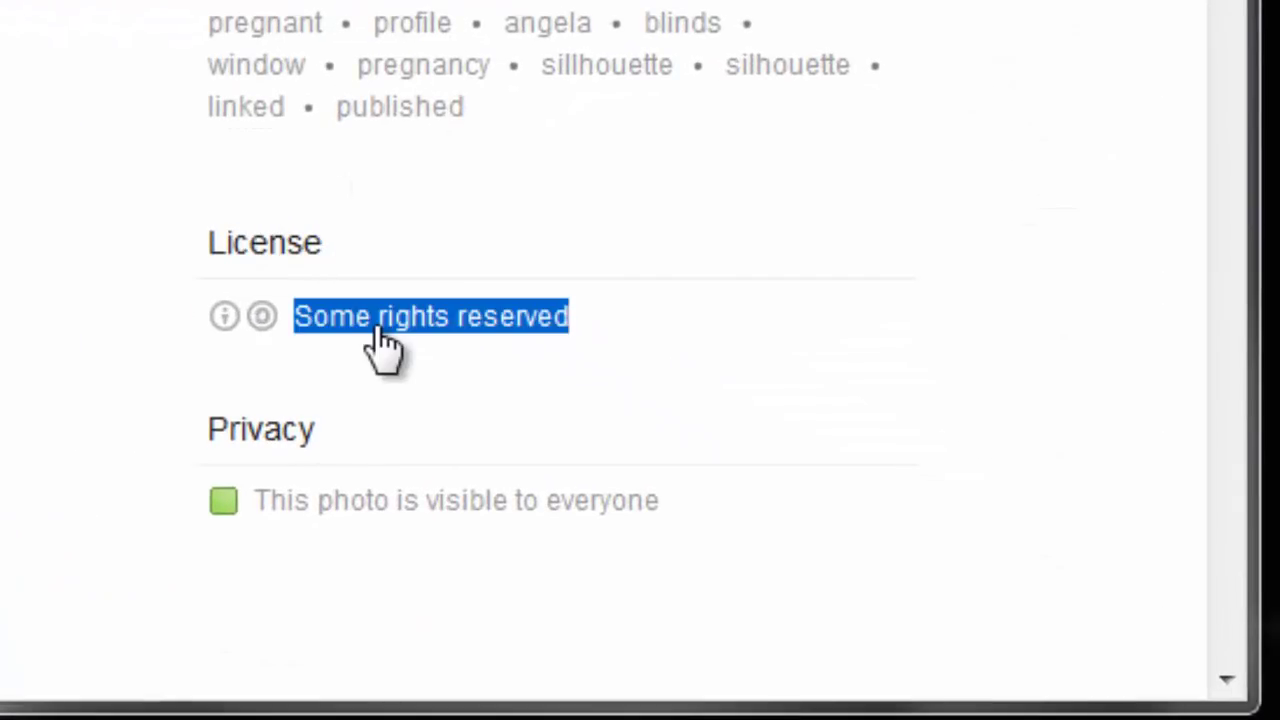
pyautogui.click(380, 330)
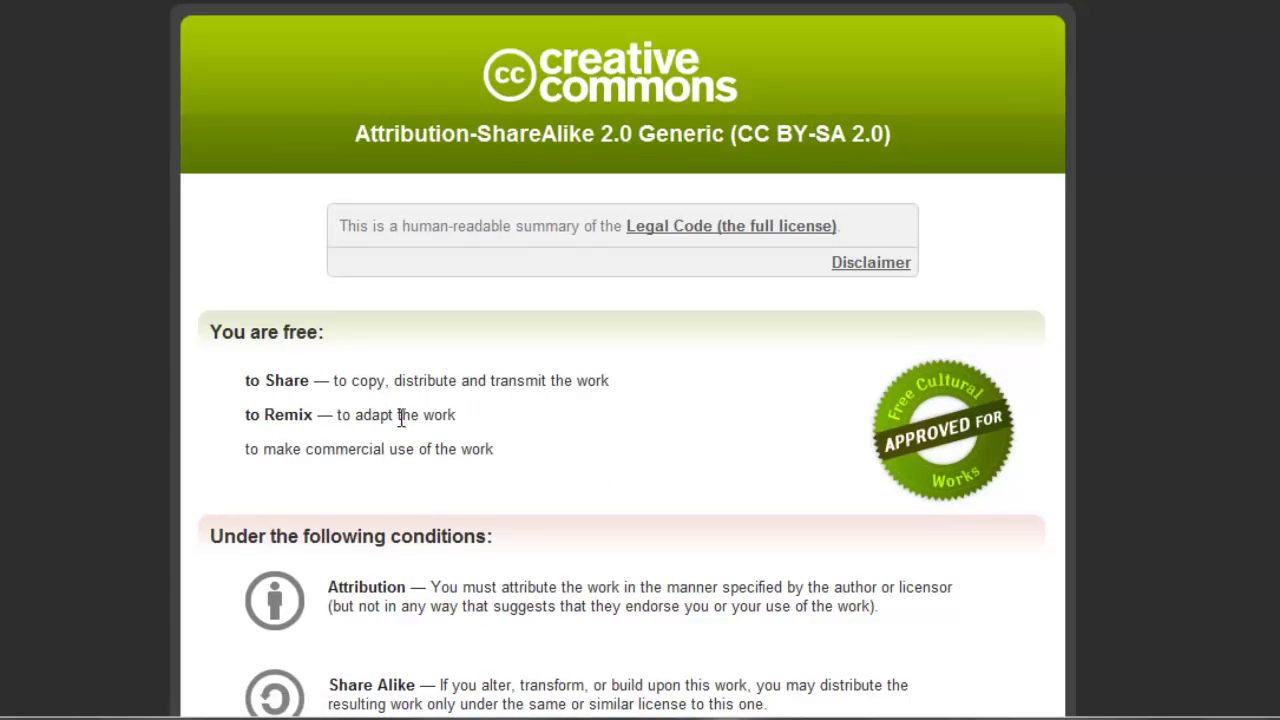
pyautogui.scroll(-3, 600, 440)
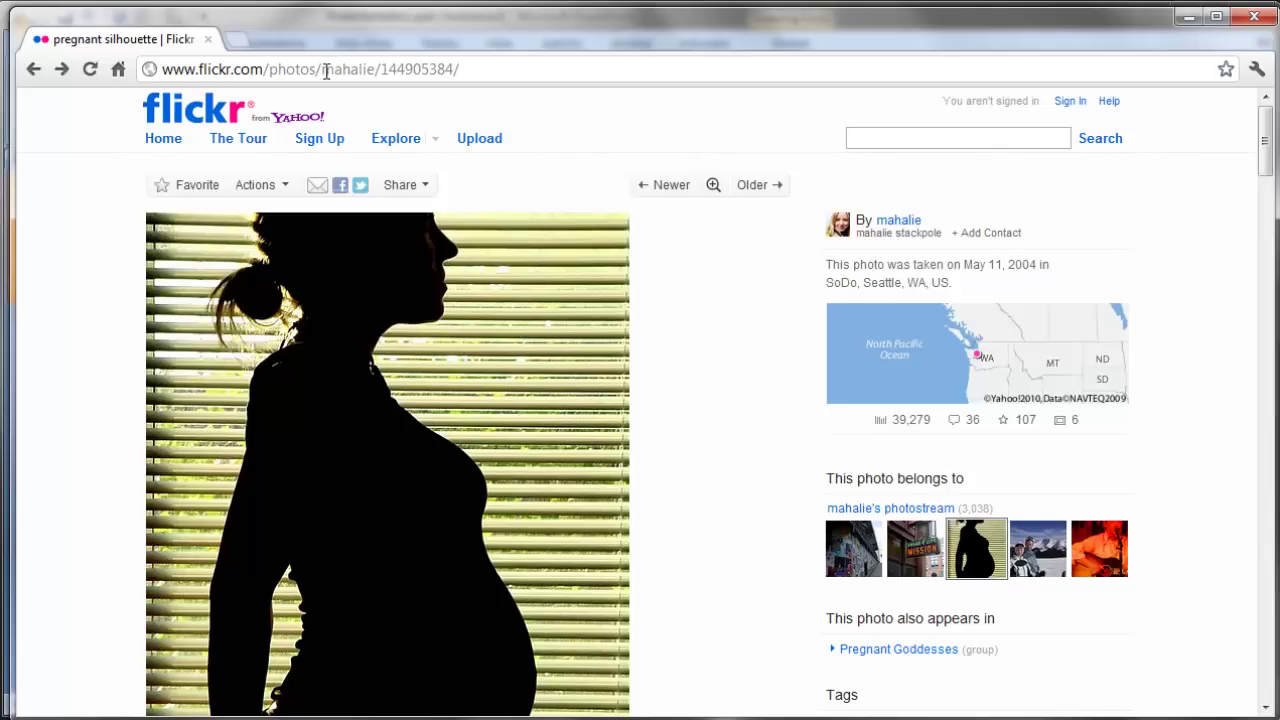
# Copy the photographer's user name from the photo's web address for the attribution.
pyautogui.moveTo(321, 69); pyautogui.dragTo(378, 69)
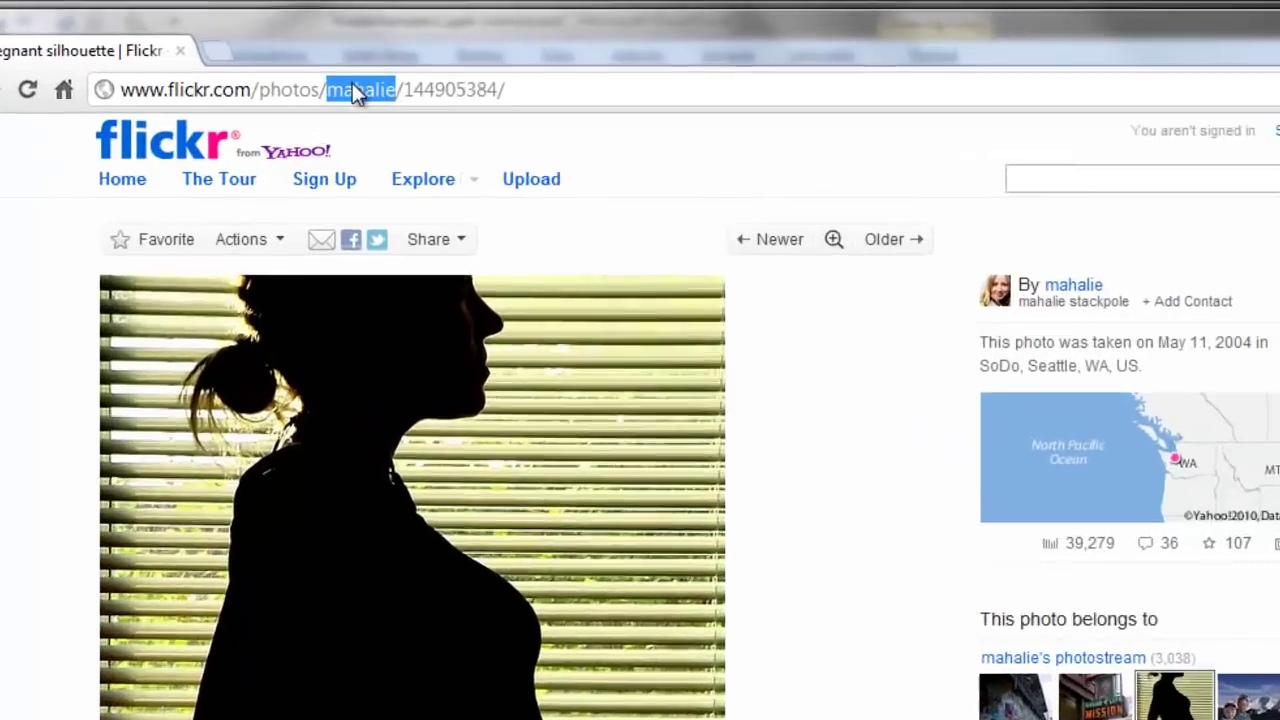
pyautogui.rightClick(352, 90)
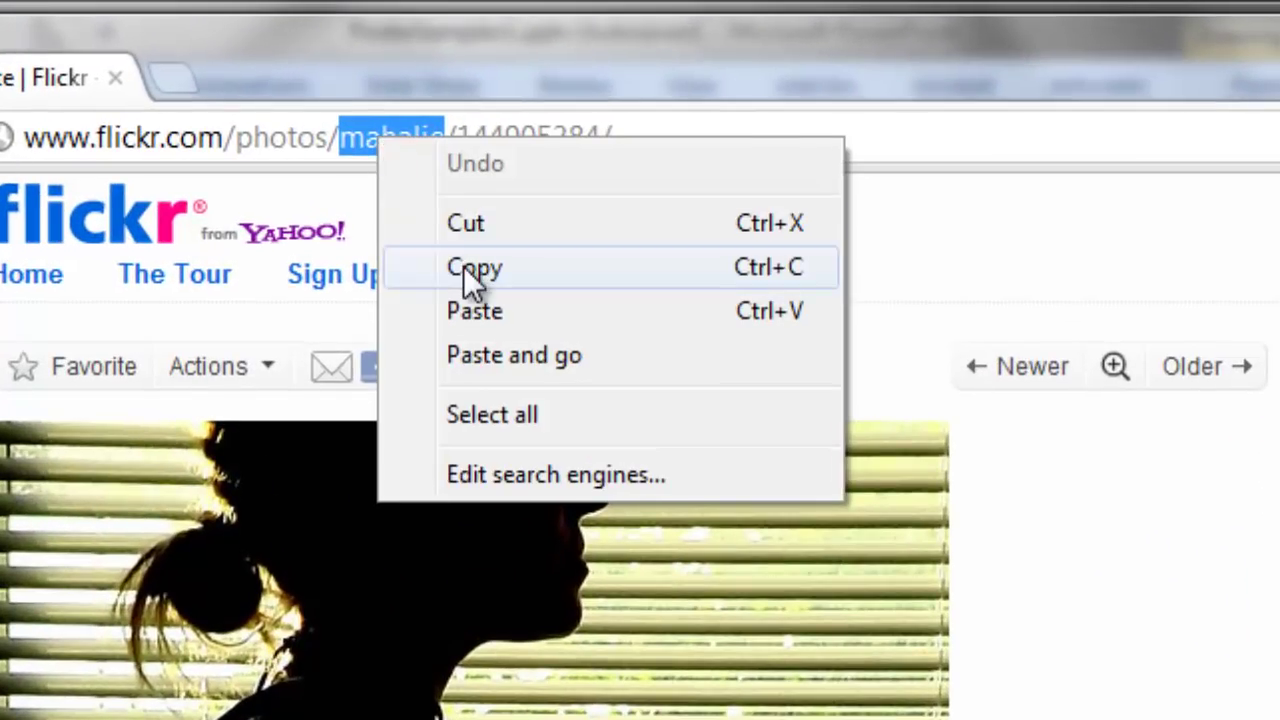
pyautogui.click(413, 173)
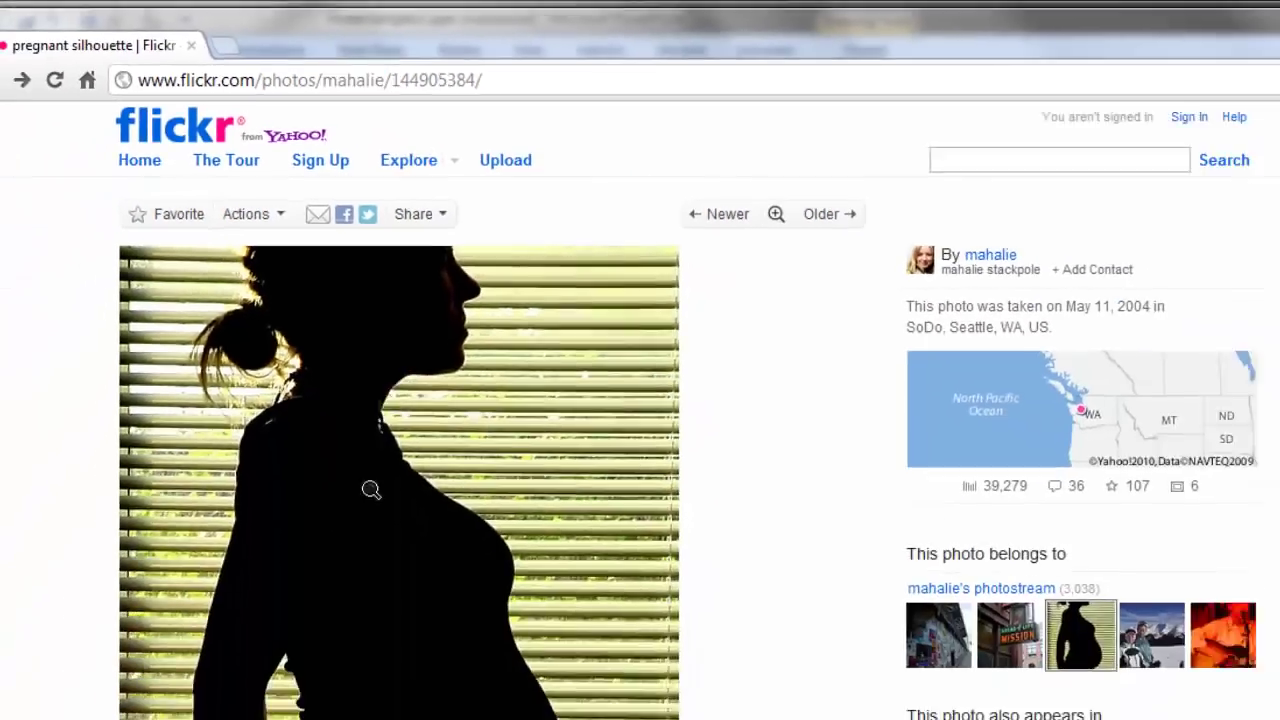
# Enlarge the pregnant silhouette photo and display its Original size version.
pyautogui.click(368, 491)
pyautogui.click(698, 528)
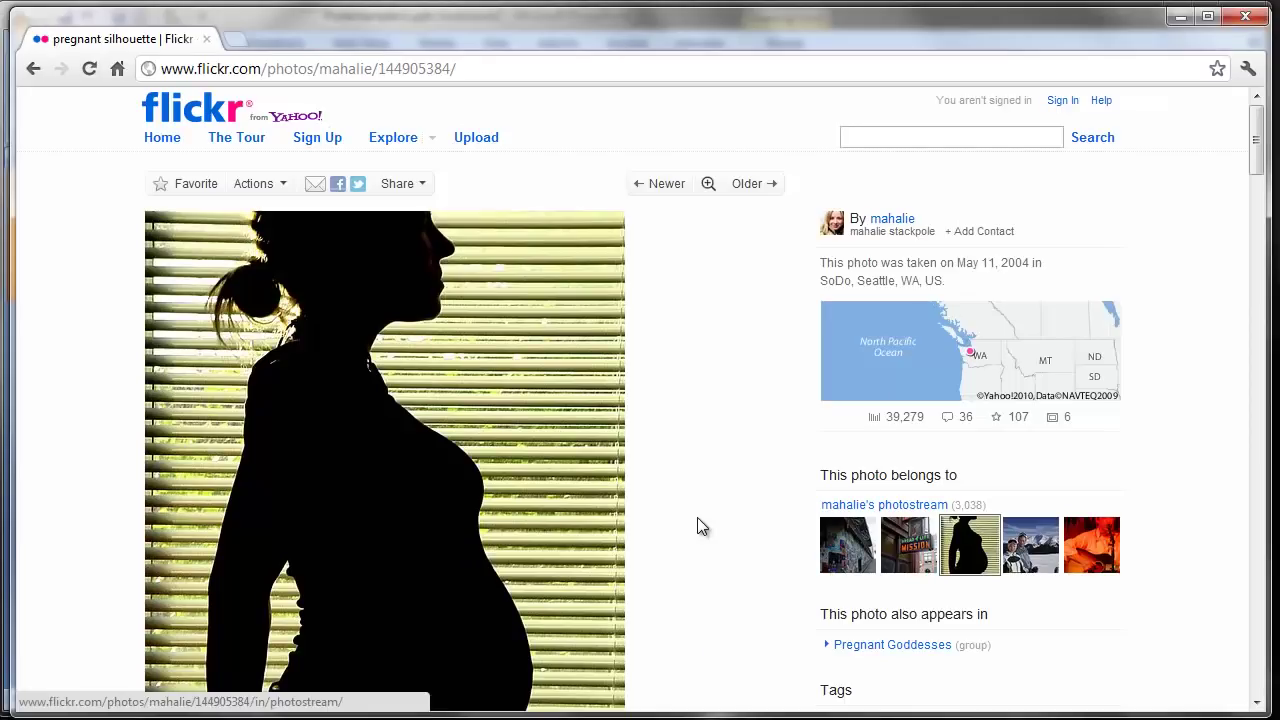
pyautogui.click(534, 511)
pyautogui.rightClick(660, 548)
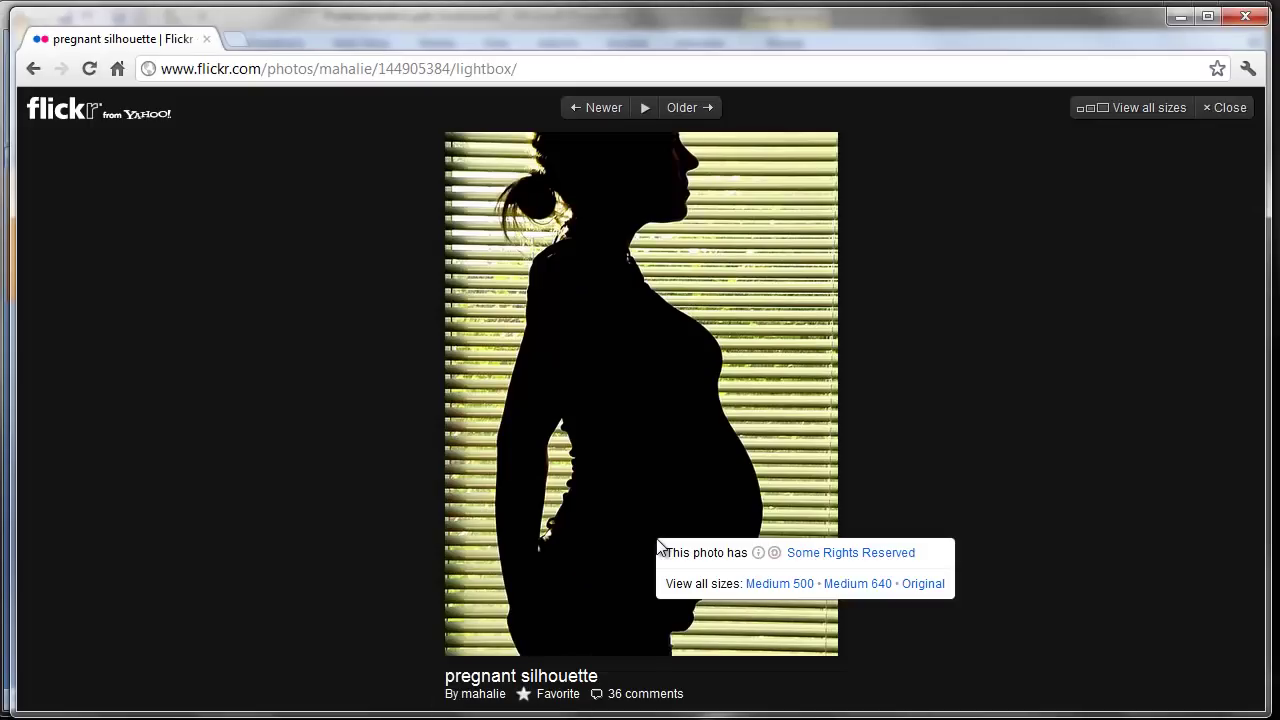
pyautogui.click(914, 586)
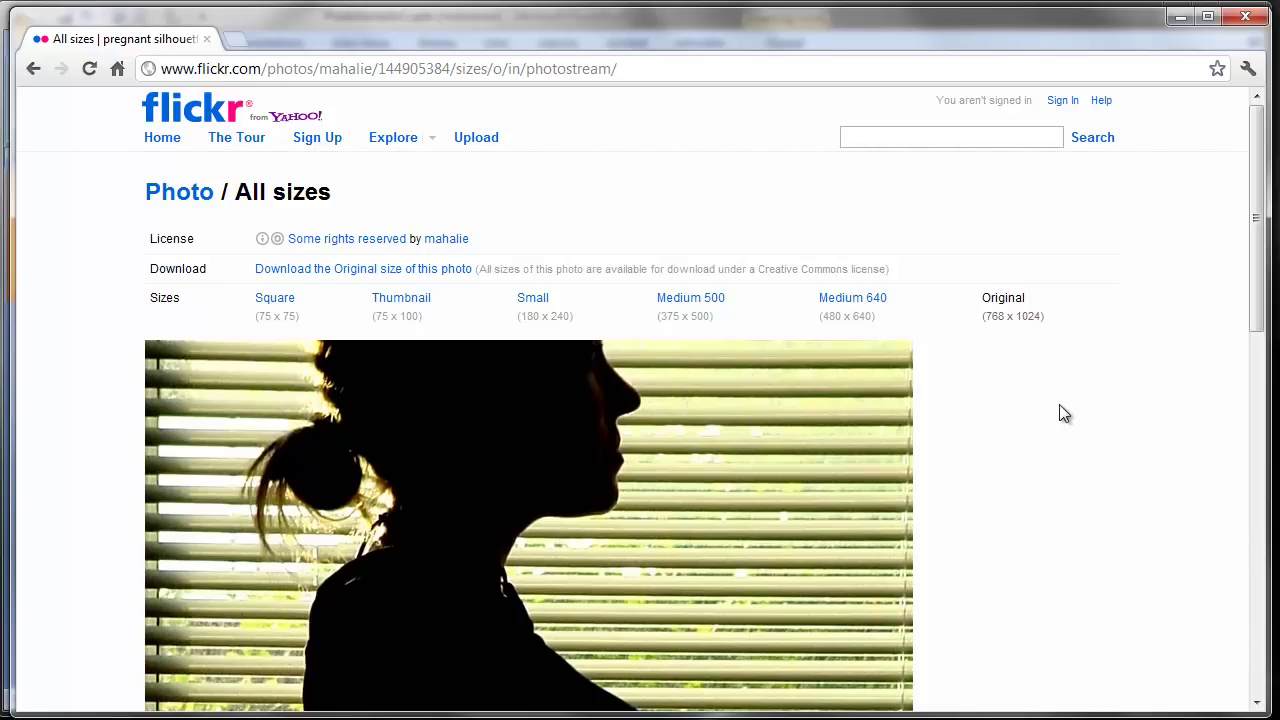
pyautogui.scroll(-10, 1017, 395)
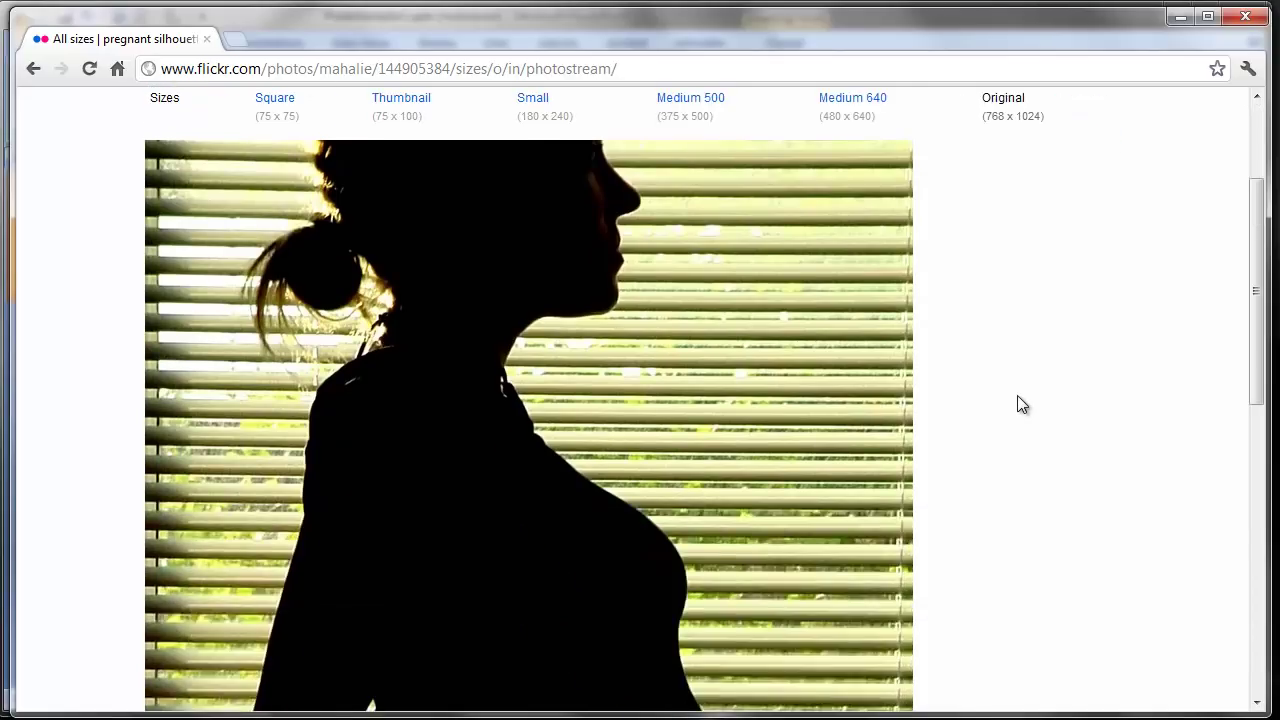
pyautogui.scroll(3, 1017, 394)
pyautogui.scroll(5, 1017, 394)
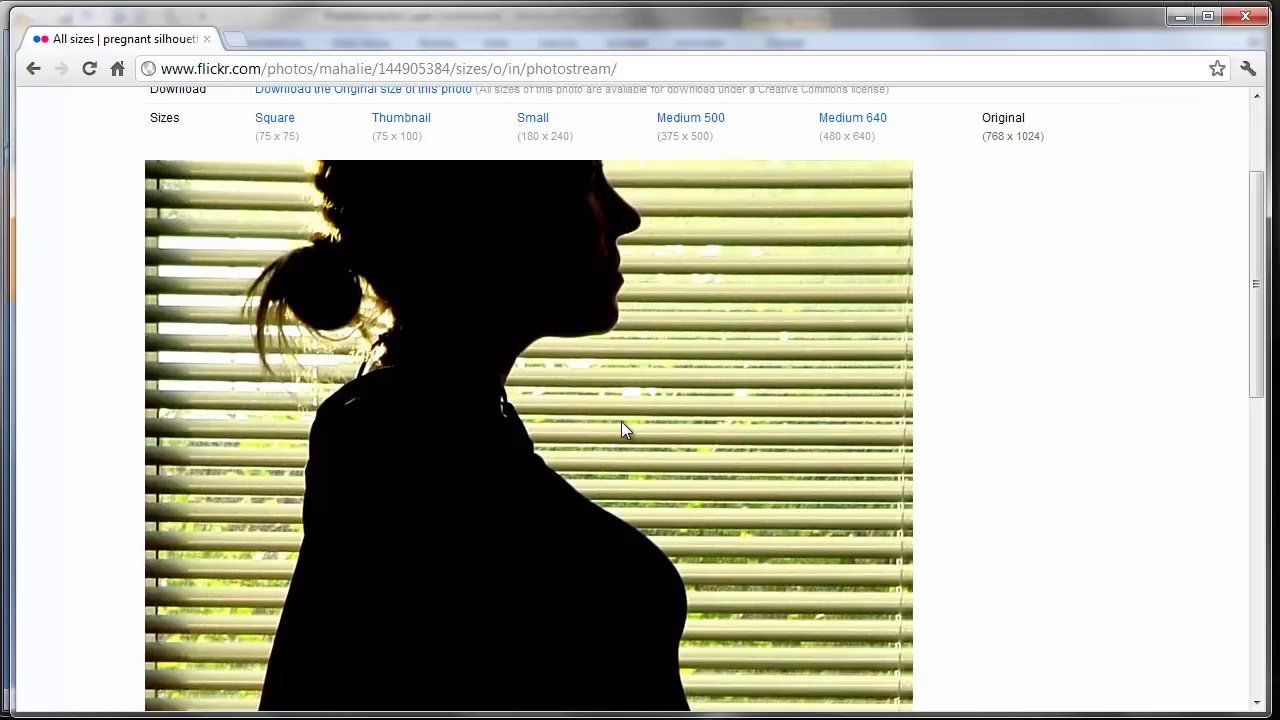
# Save the full-size silhouette photo to the Desktop as a JPEG image named "pregnancy".
pyautogui.rightClick(551, 399)
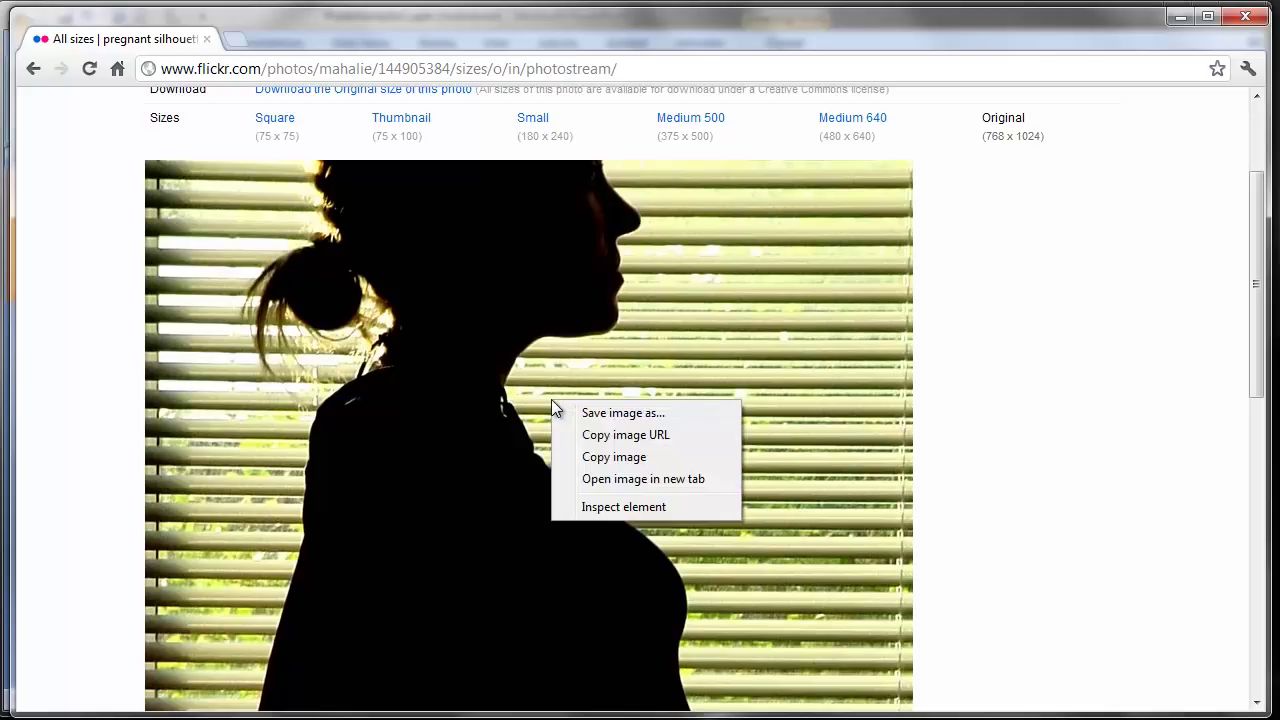
pyautogui.click(577, 414)
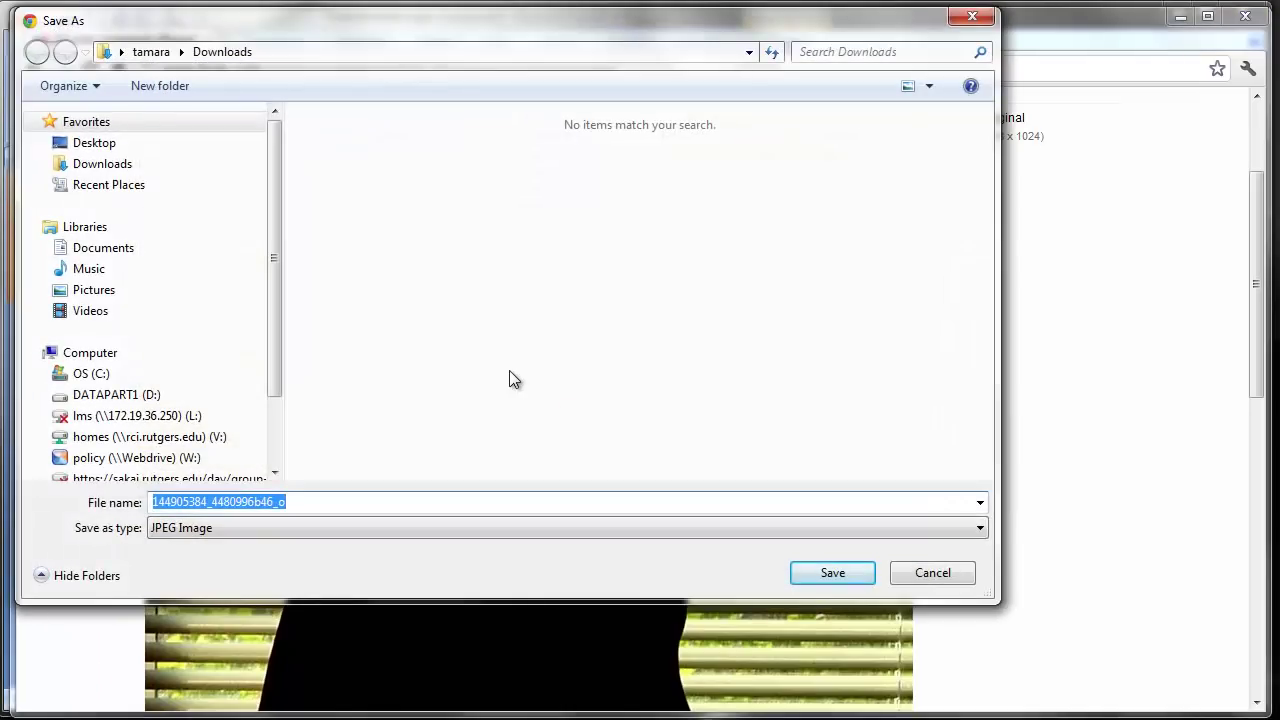
pyautogui.click(101, 143)
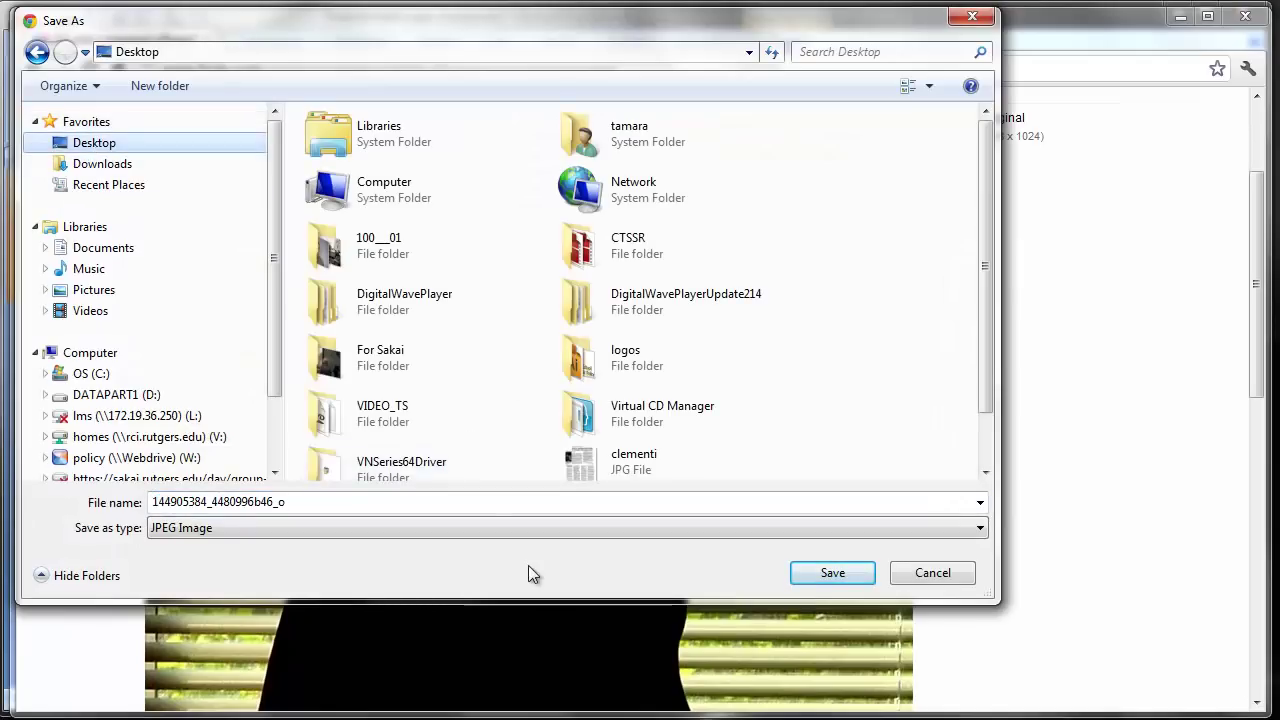
pyautogui.click(410, 503)
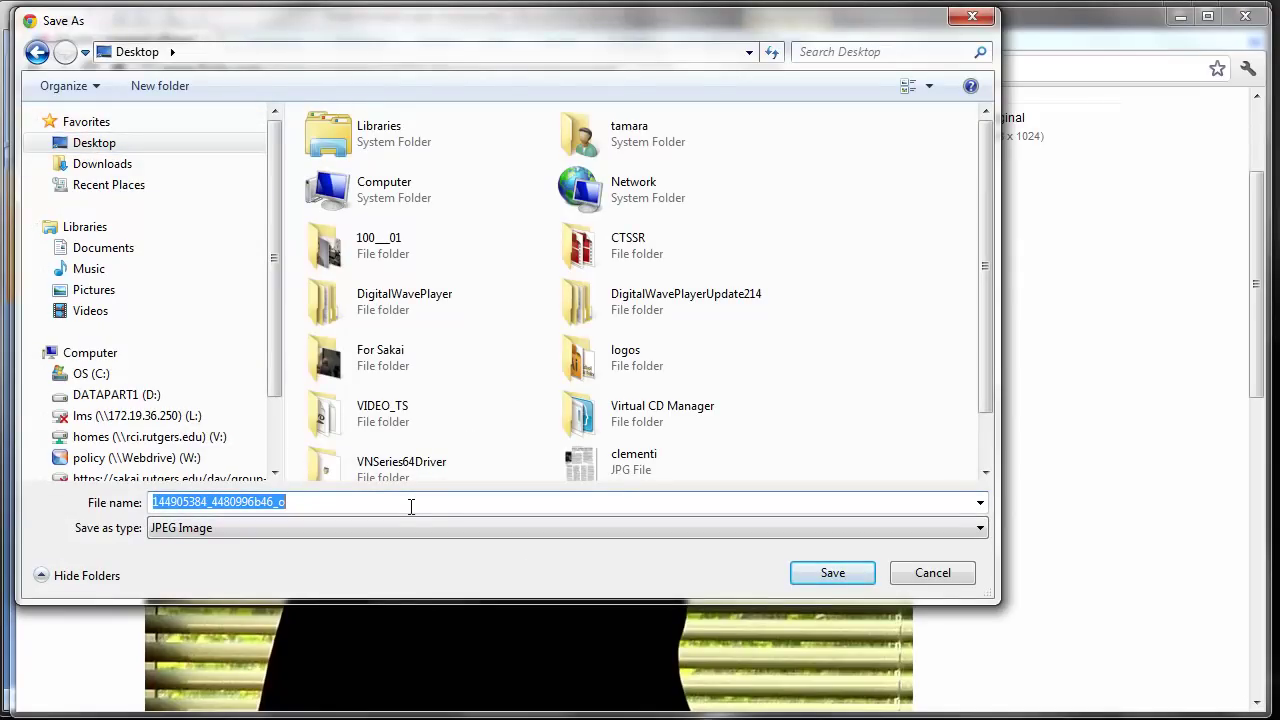
pyautogui.write('pregnancy')
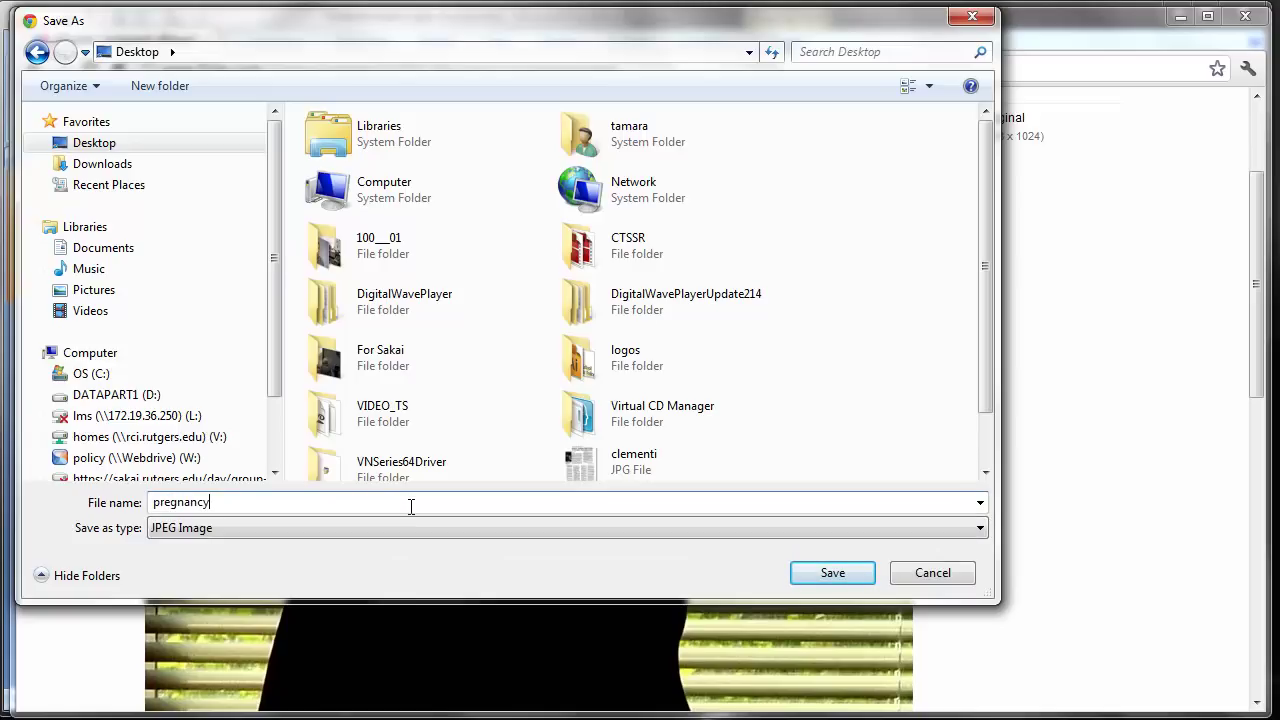
pyautogui.press('Return')
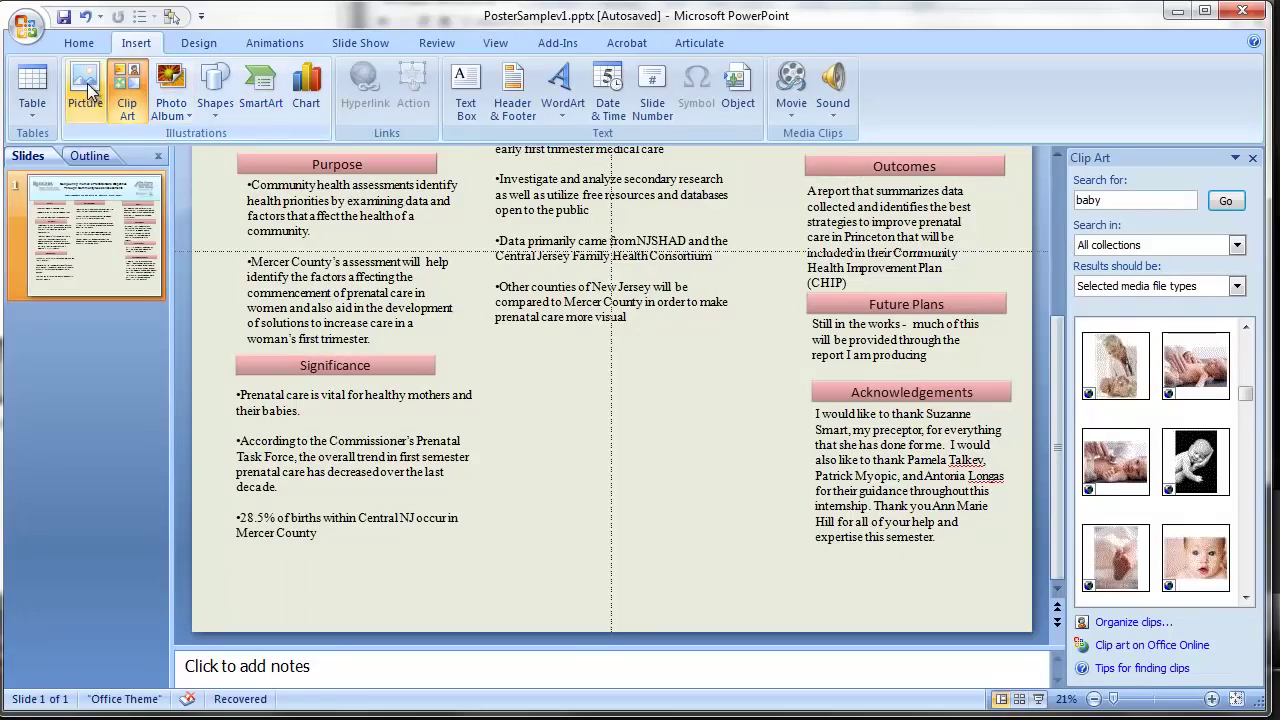
# Switch to PowerPoint and insert the picture pregnancy.jpg from the Desktop onto the poster.
pyautogui.click(86, 98)
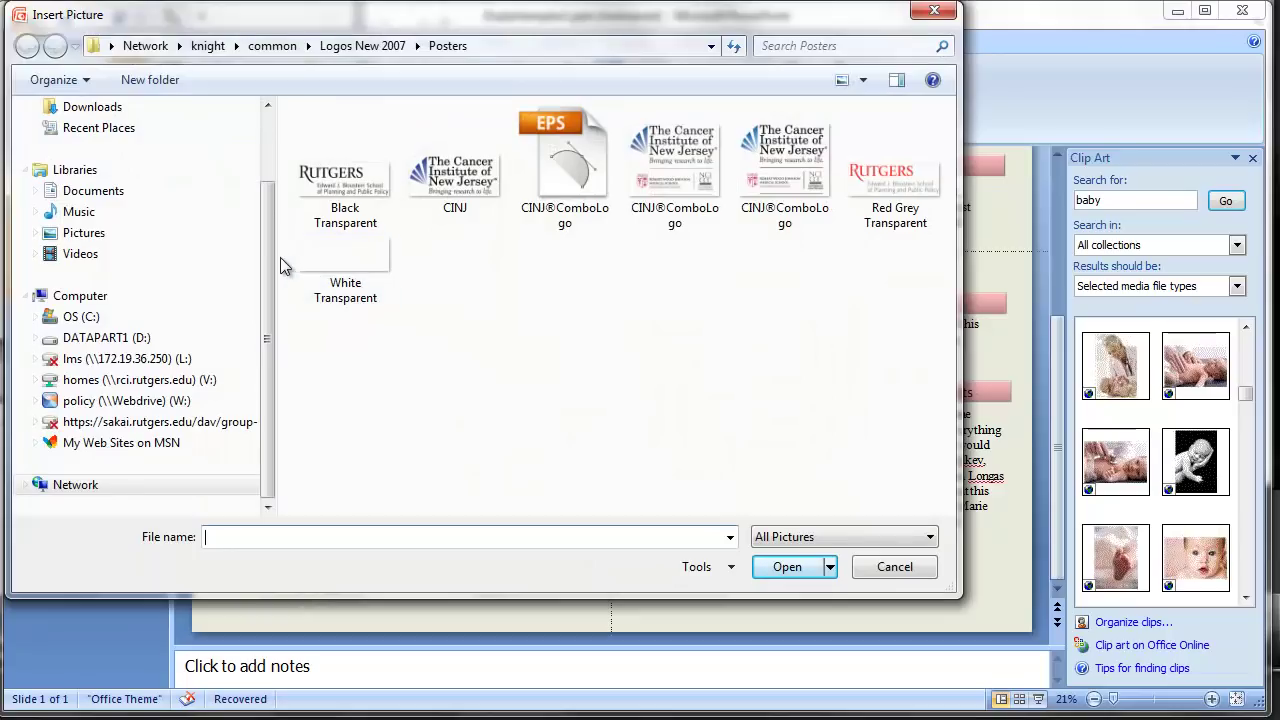
pyautogui.scroll(2, 273, 257)
pyautogui.click(158, 177)
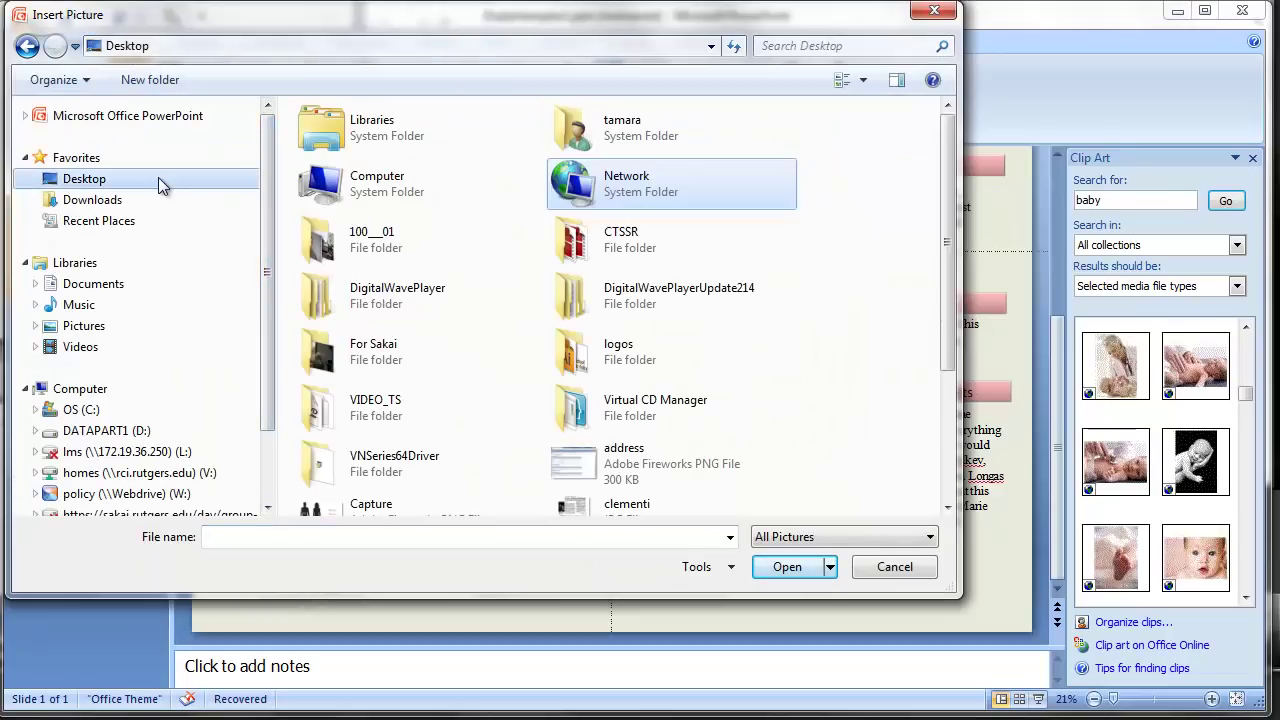
pyautogui.click(657, 537)
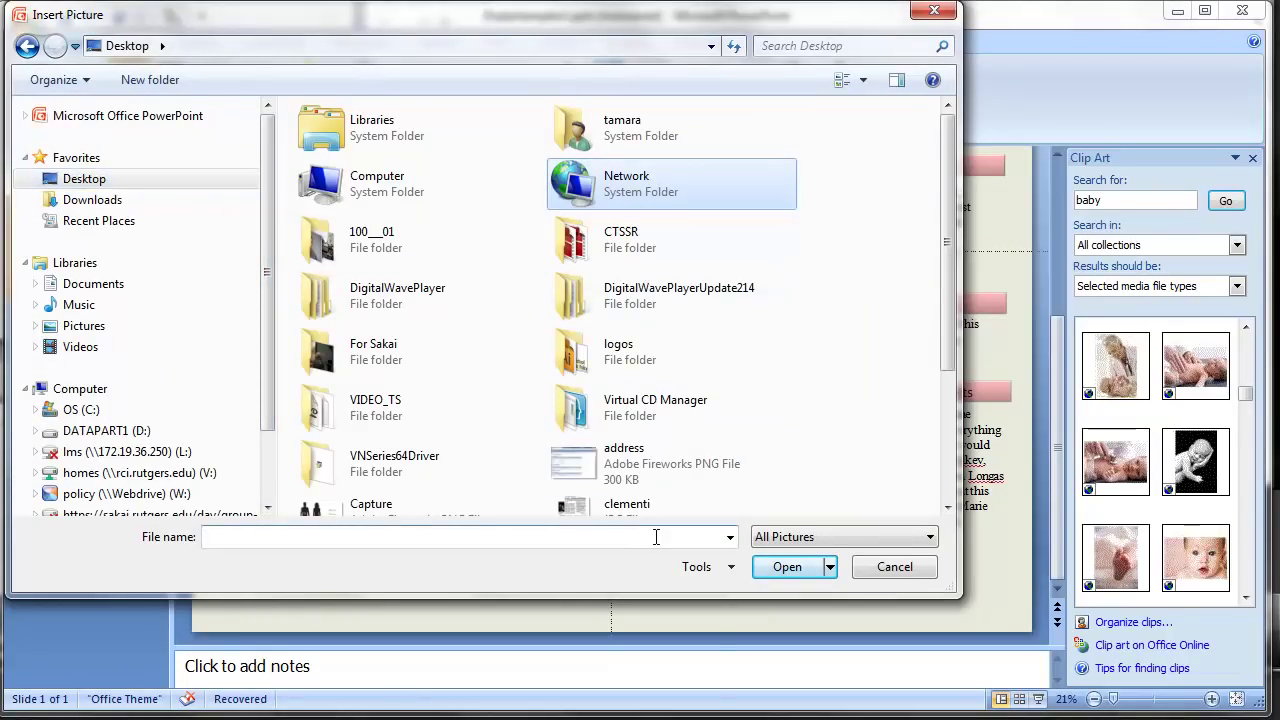
pyautogui.write('pre')
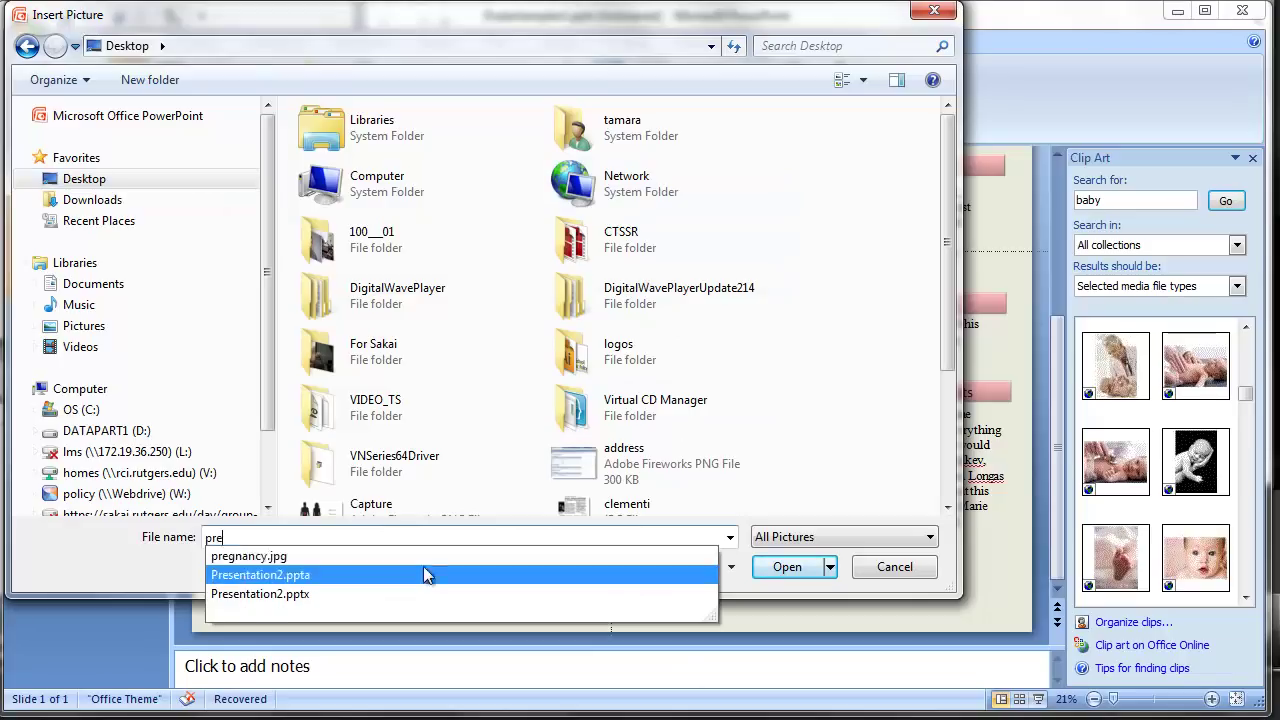
pyautogui.click(520, 556)
pyautogui.click(789, 567)
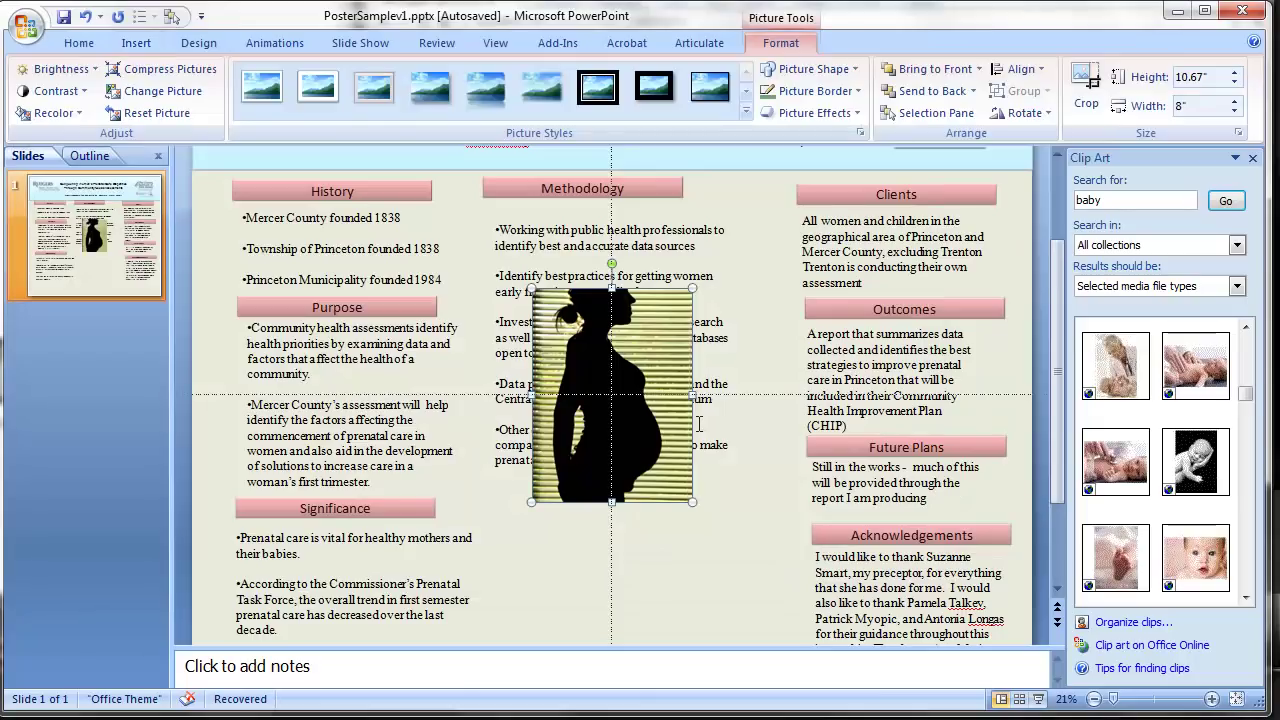
# Move the silhouette picture into the empty space below the Methodology text and recolor it with the pink Light Variation.
pyautogui.moveTo(620, 396); pyautogui.dragTo(593, 524)
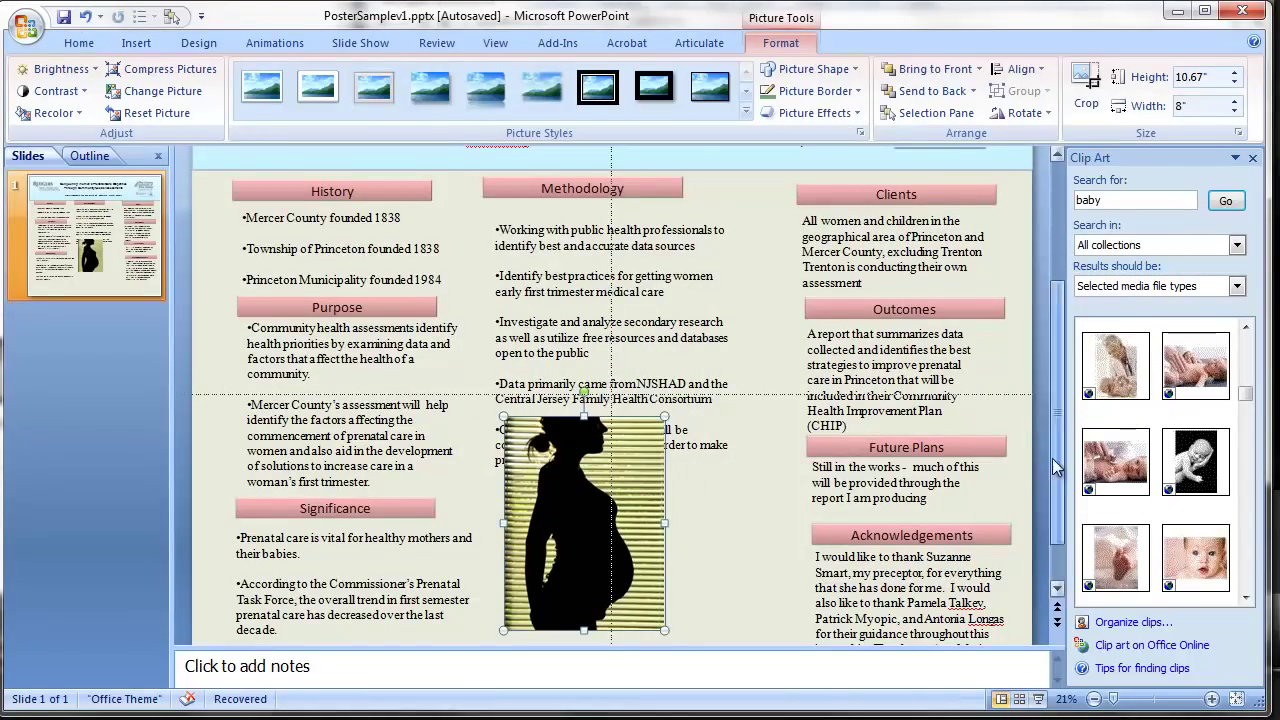
pyautogui.scroll(-2, 1057, 430)
pyautogui.moveTo(553, 455); pyautogui.dragTo(583, 550)
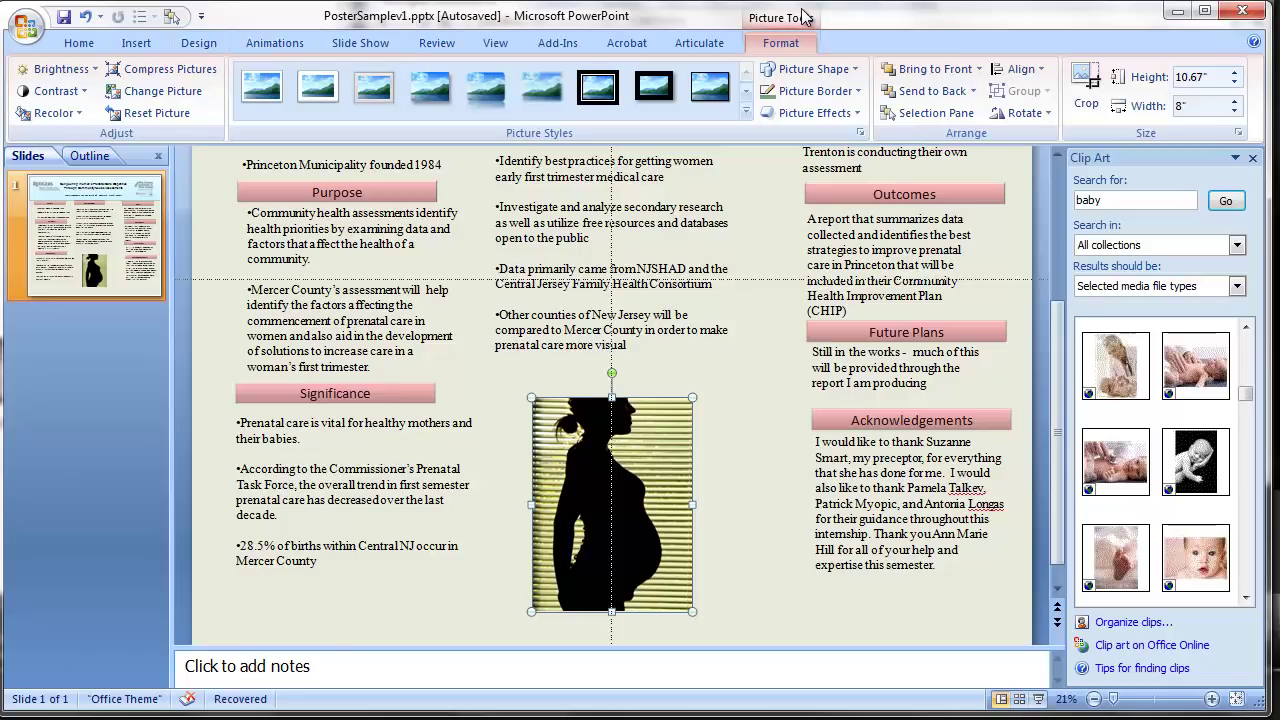
pyautogui.click(52, 114)
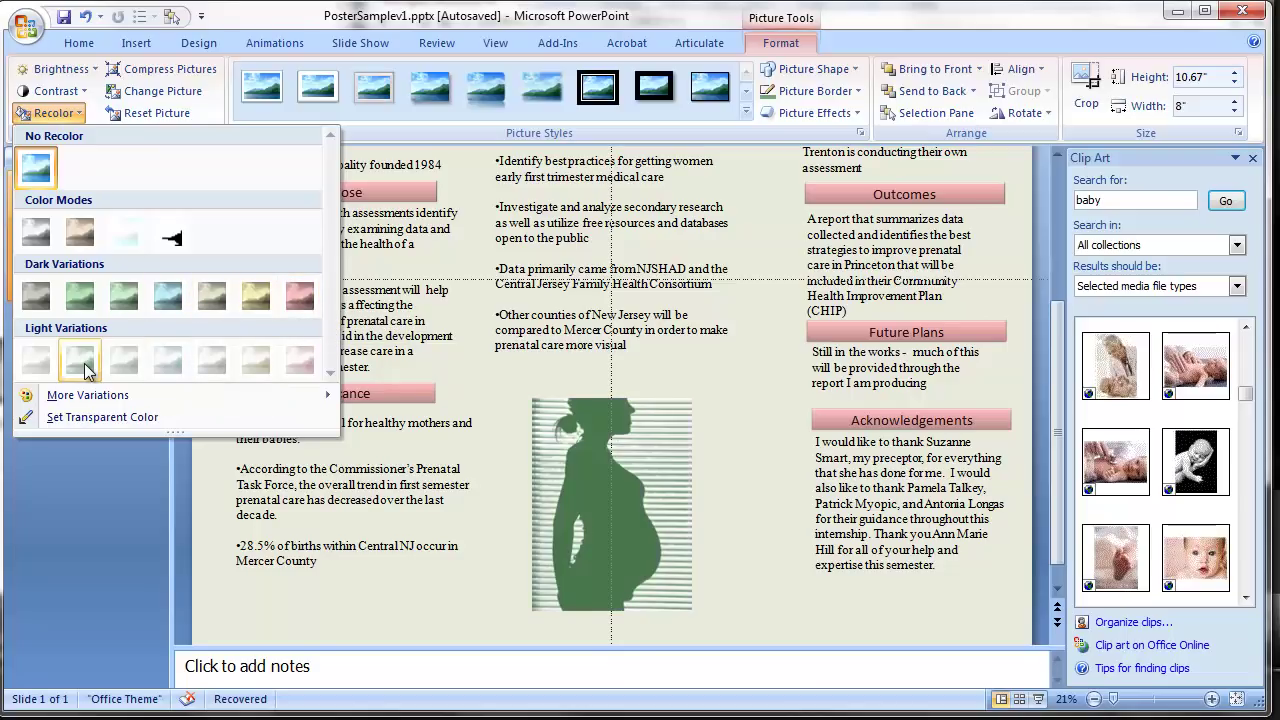
pyautogui.click(296, 368)
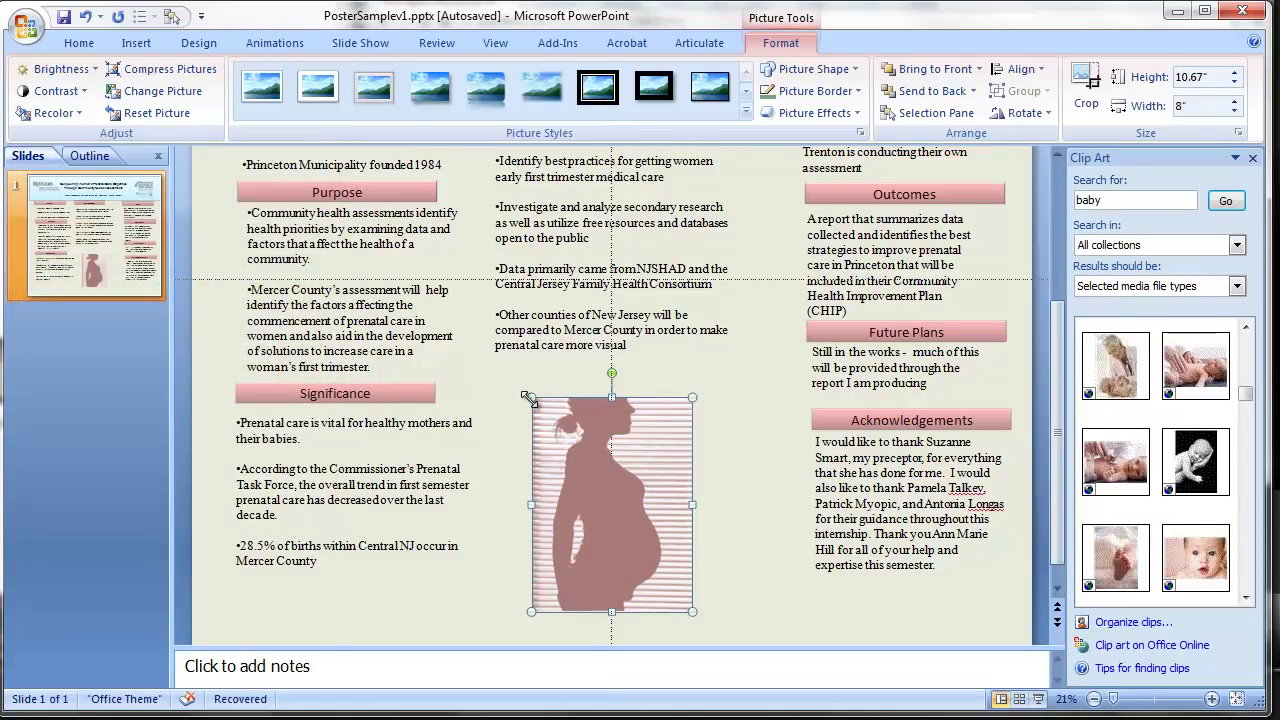
# Shrink the silhouette picture to about 6.55 by 4.91 inches and shift it left, next to the vertical center guide.
pyautogui.moveTo(528, 398); pyautogui.dragTo(593, 480)
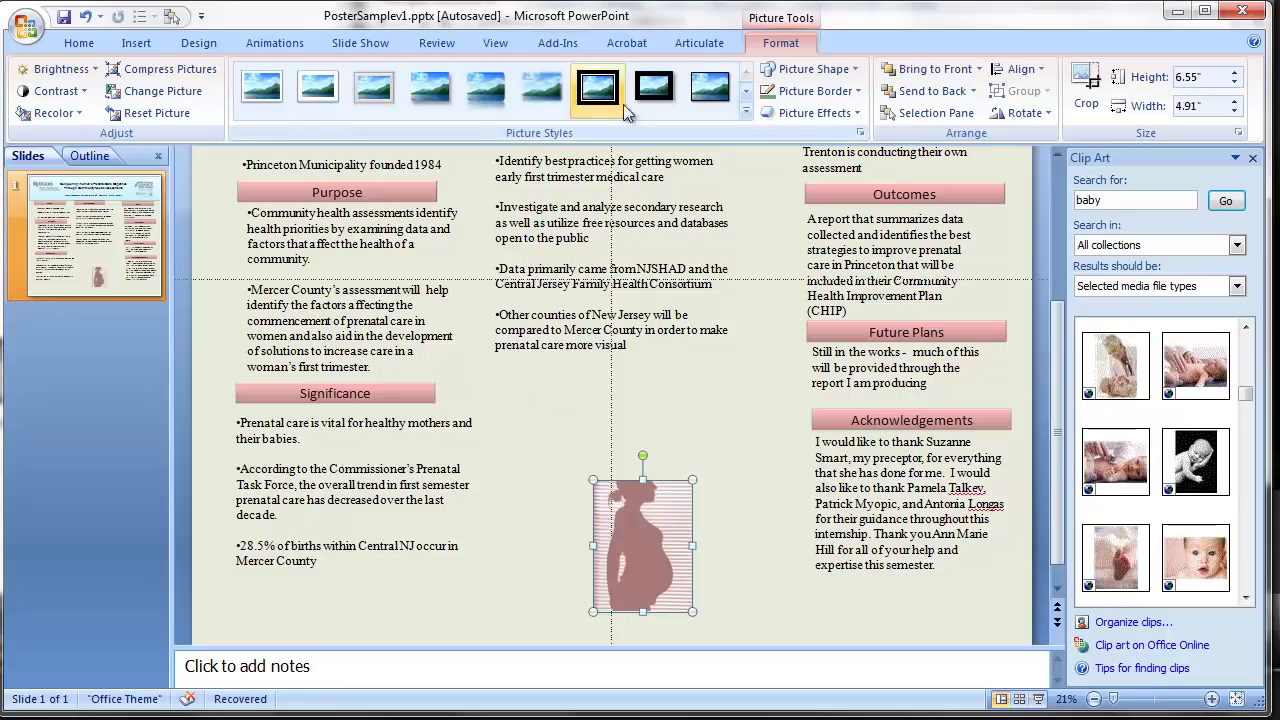
pyautogui.moveTo(613, 516); pyautogui.dragTo(534, 519)
pyautogui.click(736, 547)
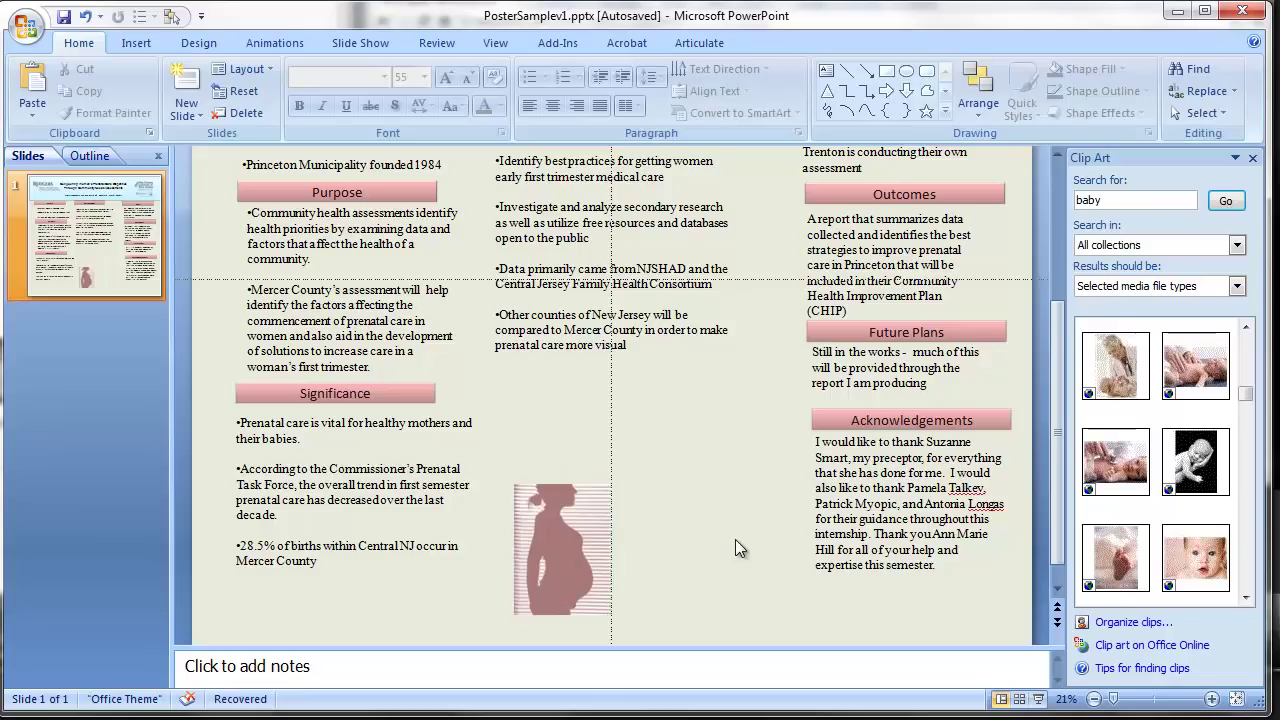
# Add a text box directly below the silhouette picture and enter the credit "Photo by Flickr user".
pyautogui.click(136, 42)
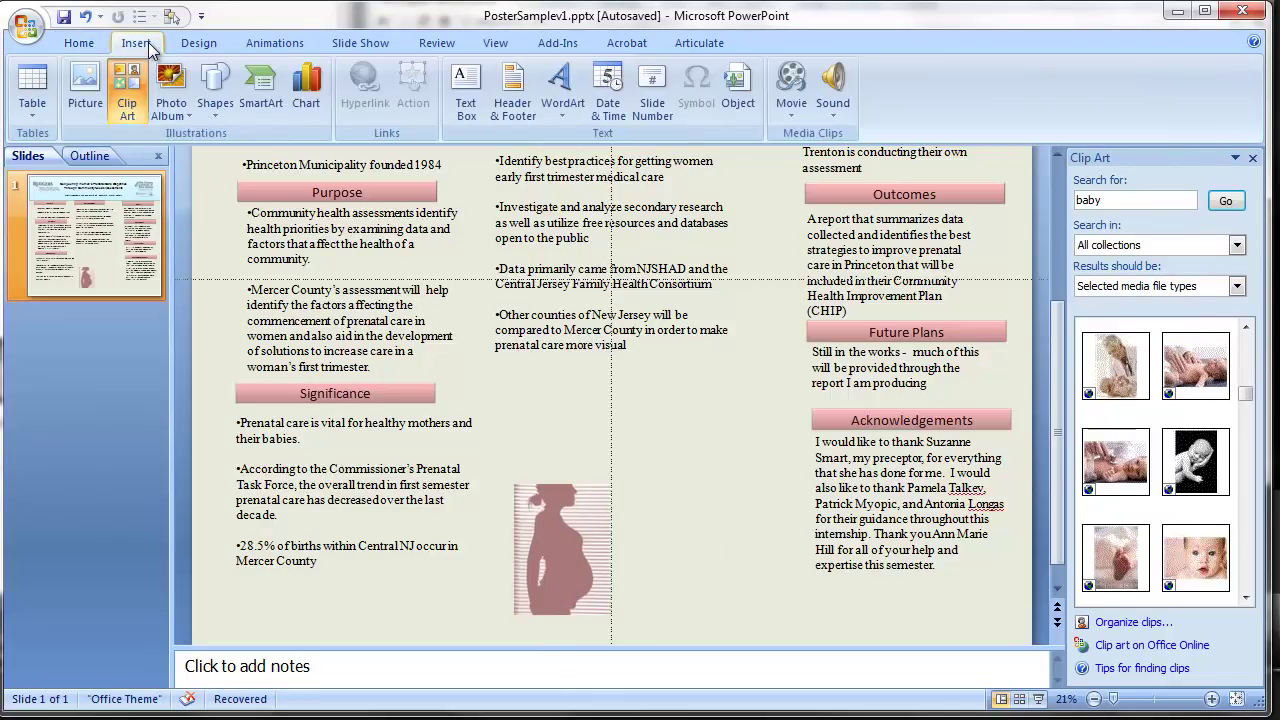
pyautogui.click(466, 95)
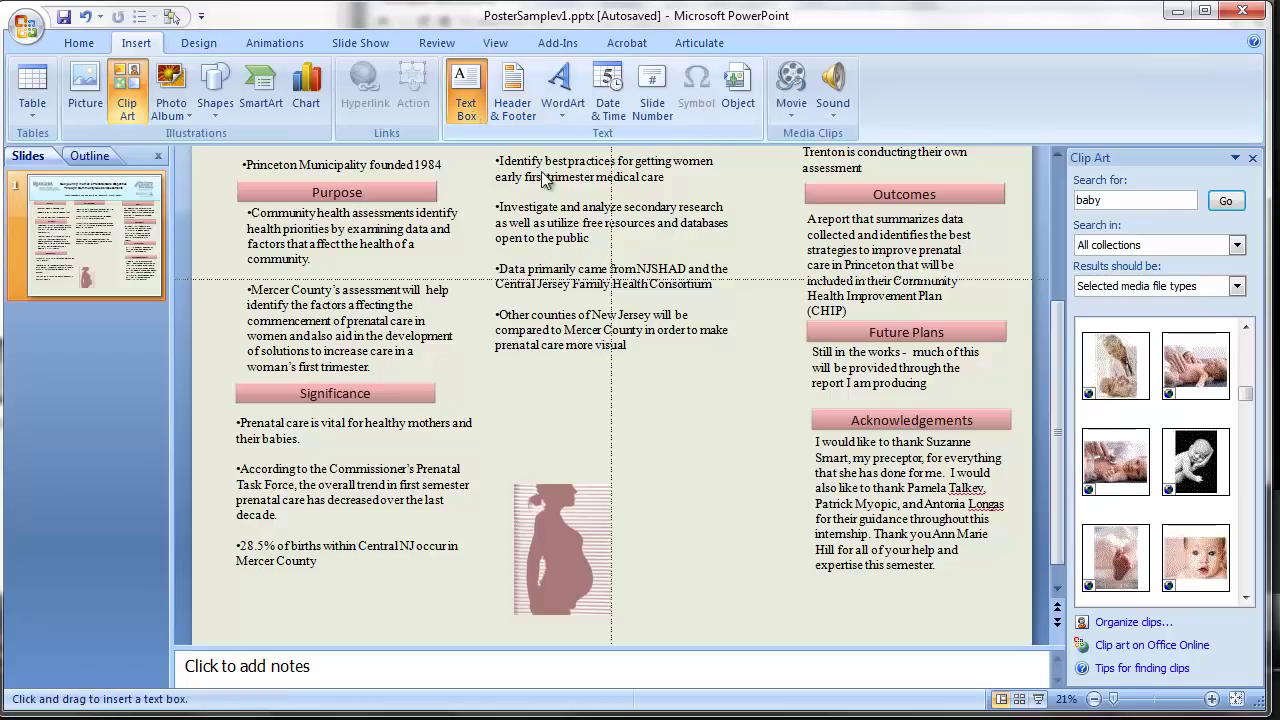
pyautogui.moveTo(511, 612)
pyautogui.mouseDown()
pyautogui.moveTo(571, 634)
pyautogui.moveTo(670, 612)
pyautogui.mouseUp()
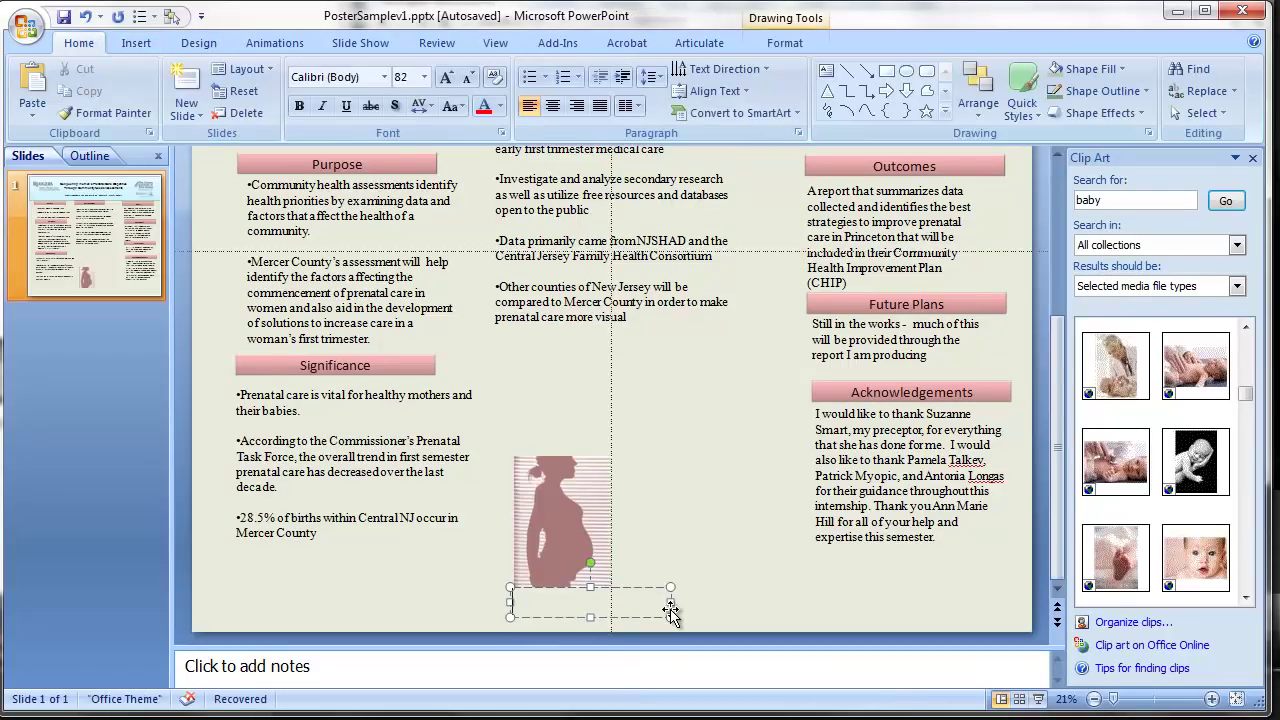
pyautogui.write('Po')
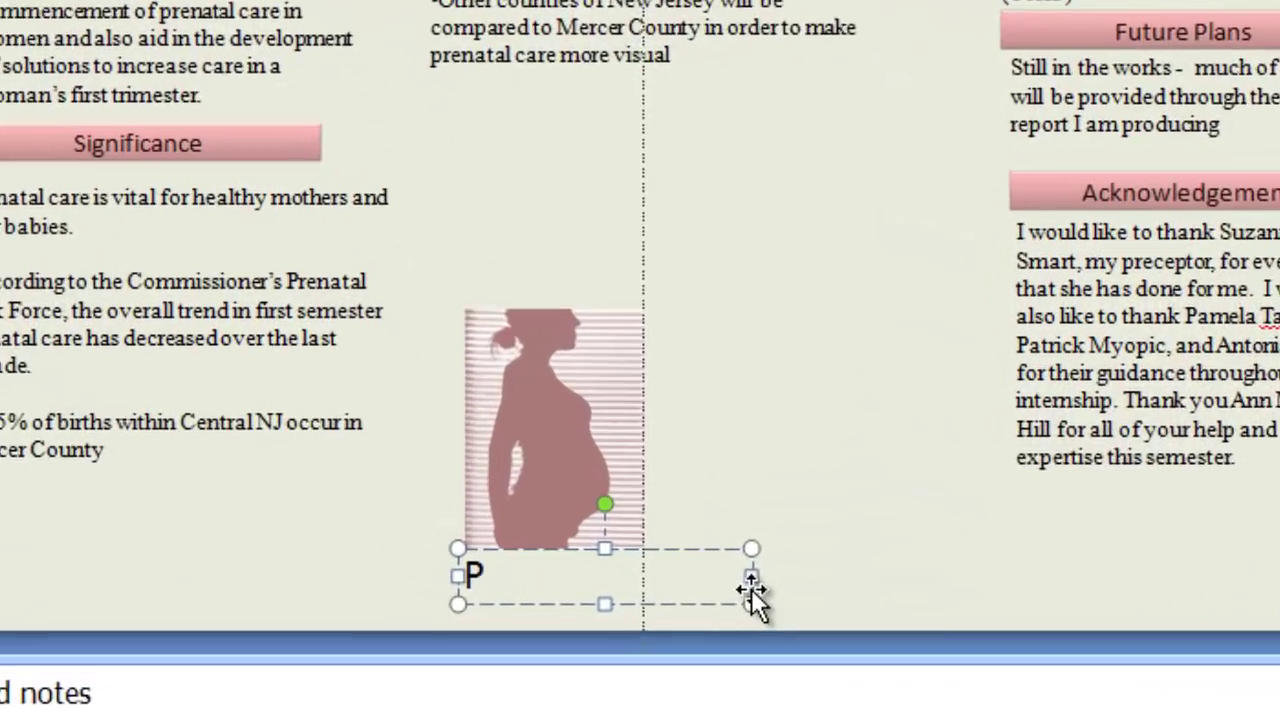
pyautogui.press('BackSpace')
pyautogui.write('hoto')
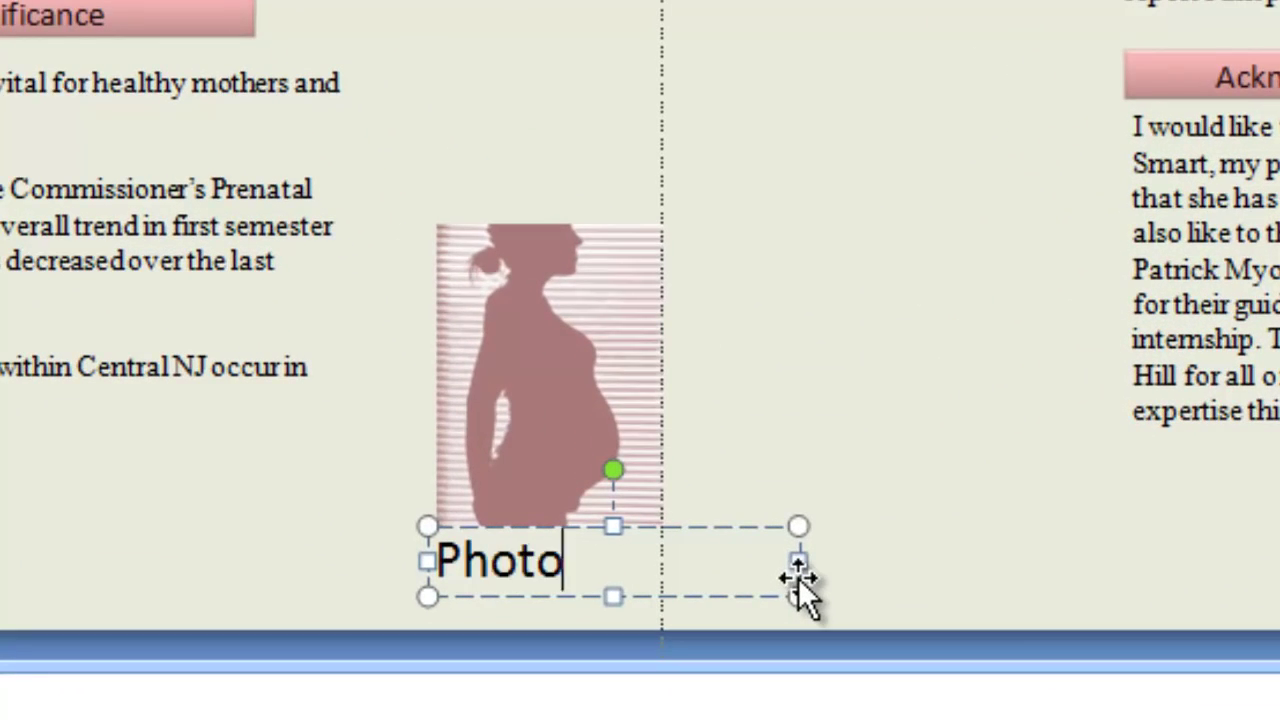
pyautogui.write(' by Flic')
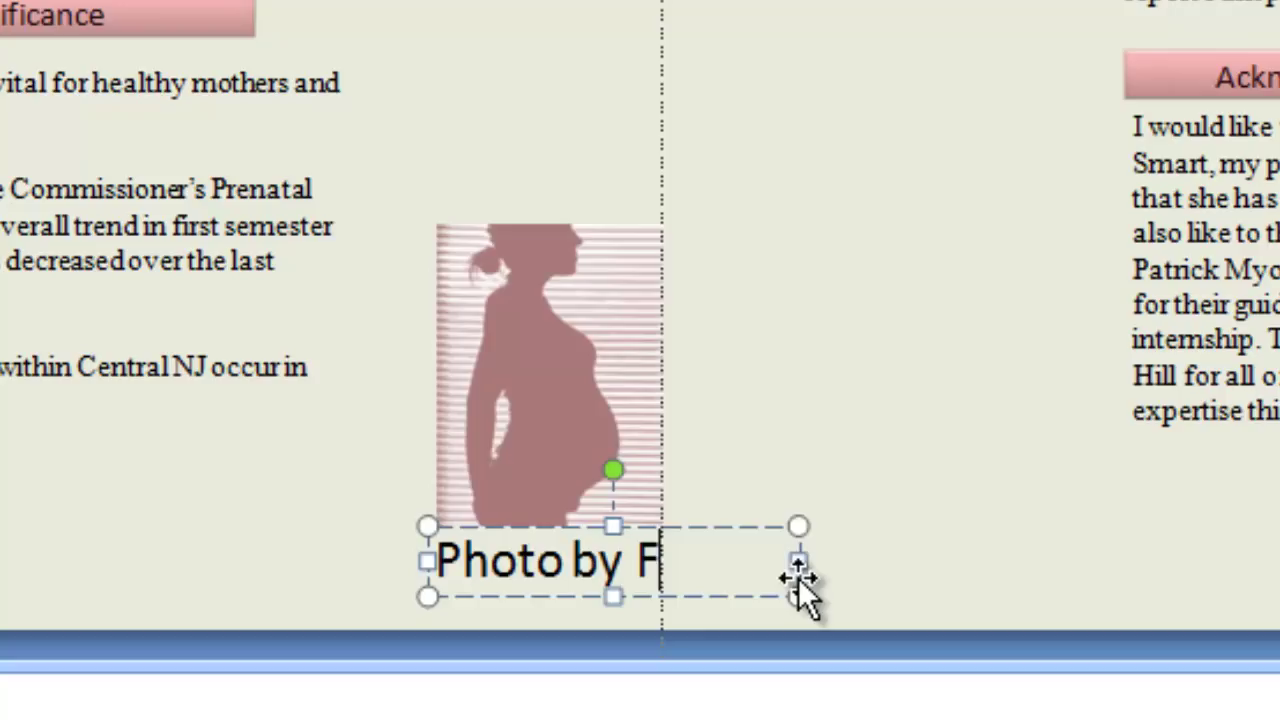
pyautogui.write('kr user')
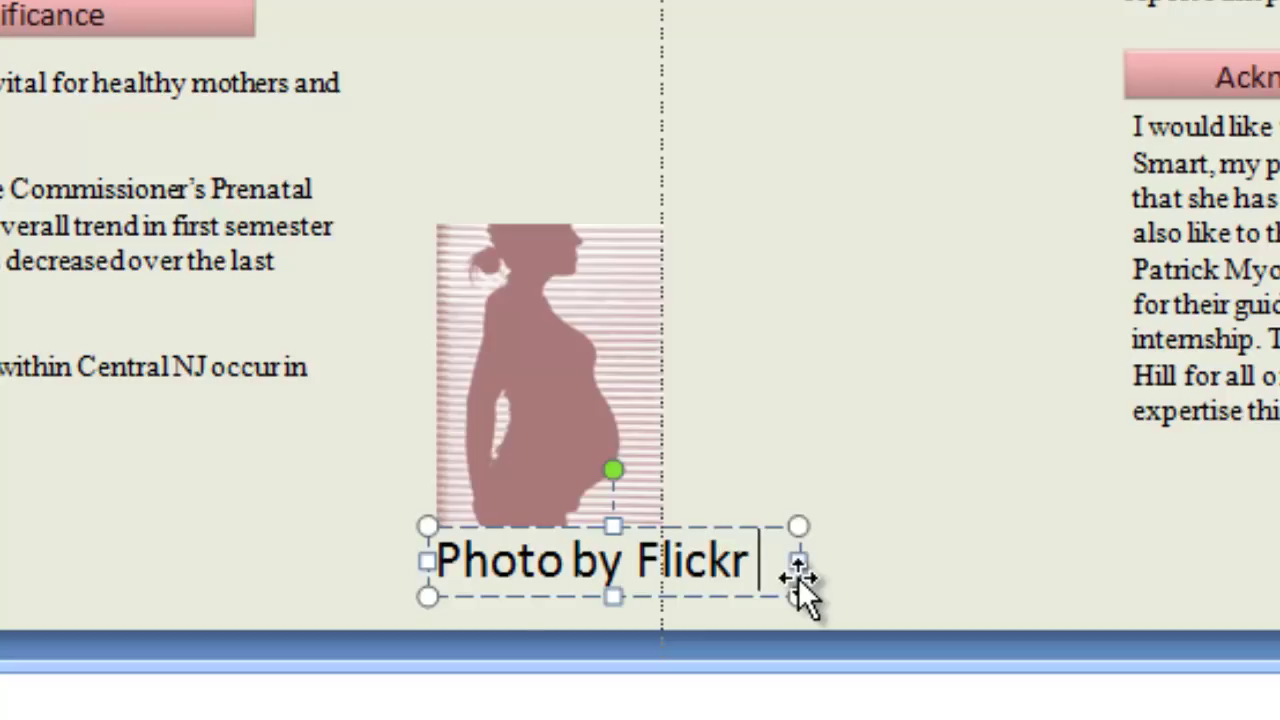
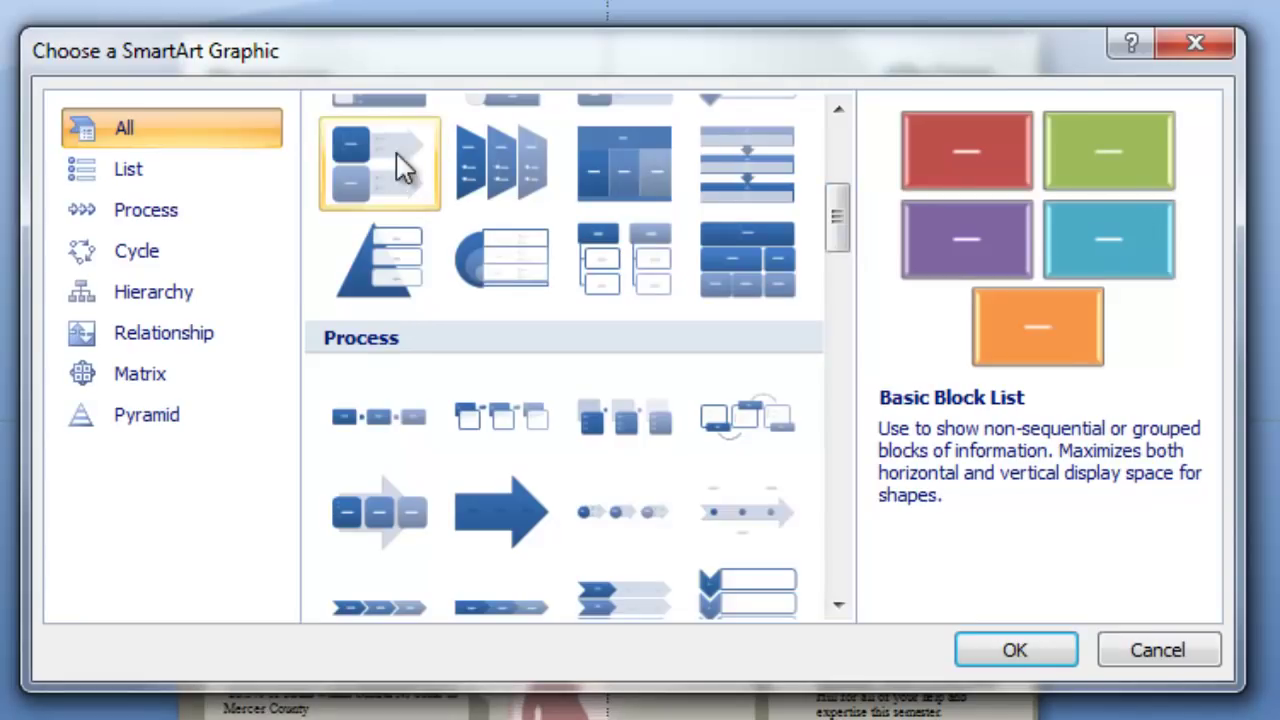
# Look through the SmartArt layouts in the List, Process, Cycle, Hierarchy, Relationship, Matrix and Pyramid categories.
pyautogui.click(90, 178)
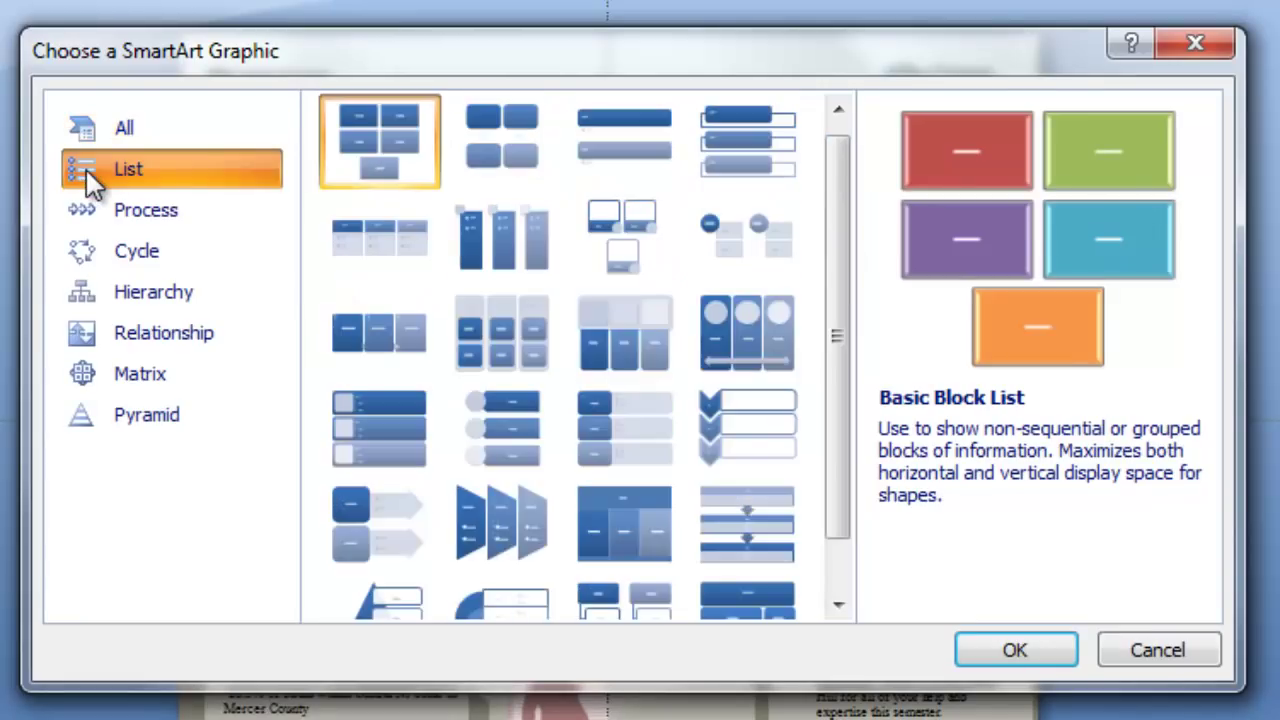
pyautogui.click(137, 212)
pyautogui.click(145, 256)
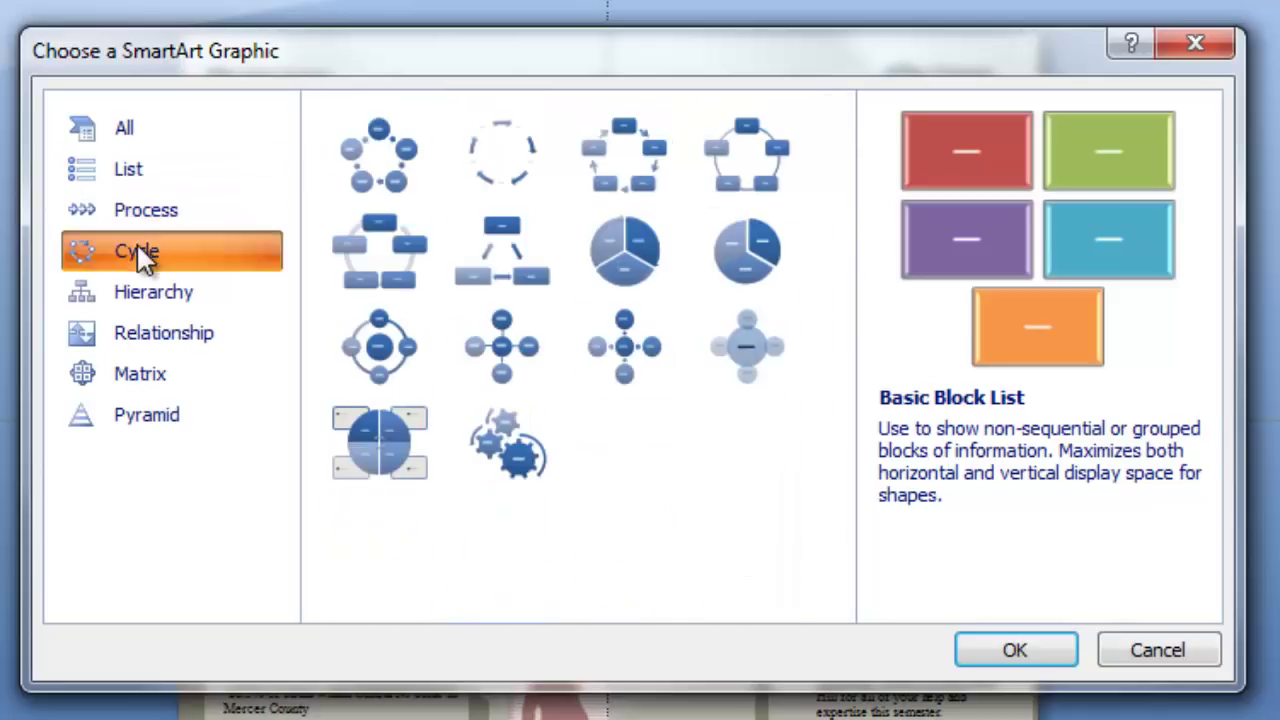
pyautogui.click(137, 291)
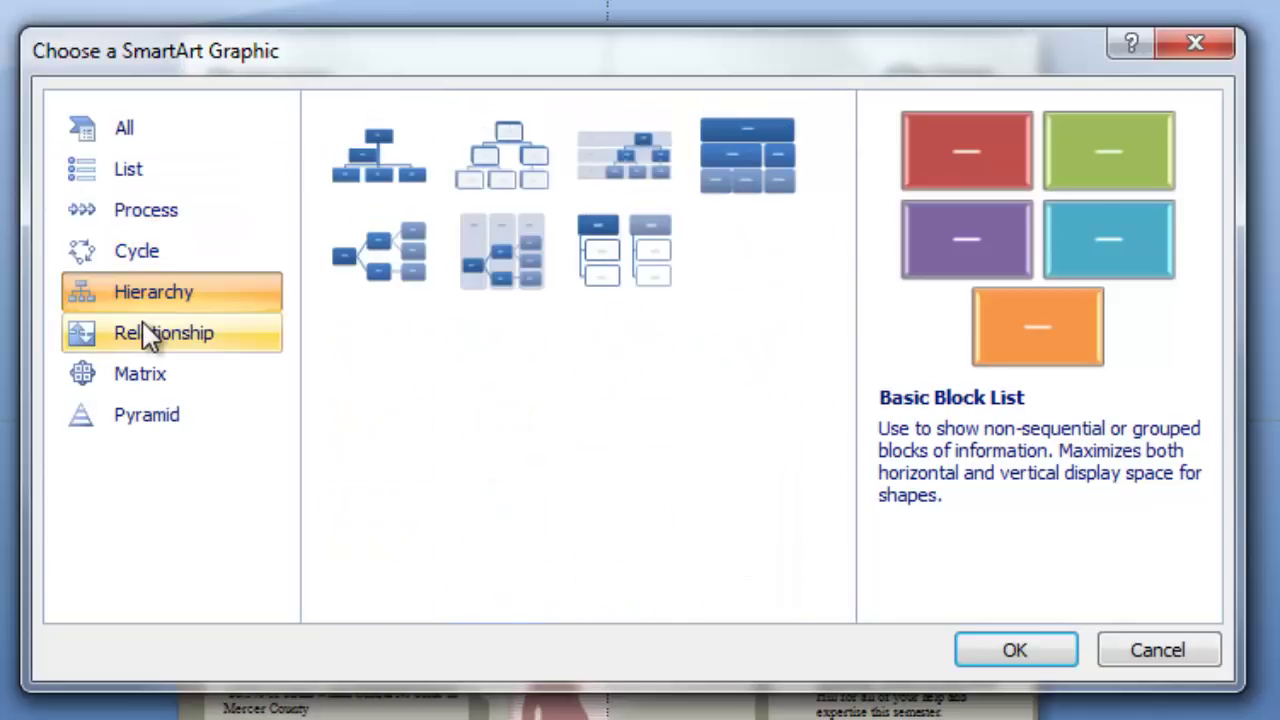
pyautogui.click(145, 335)
pyautogui.click(143, 378)
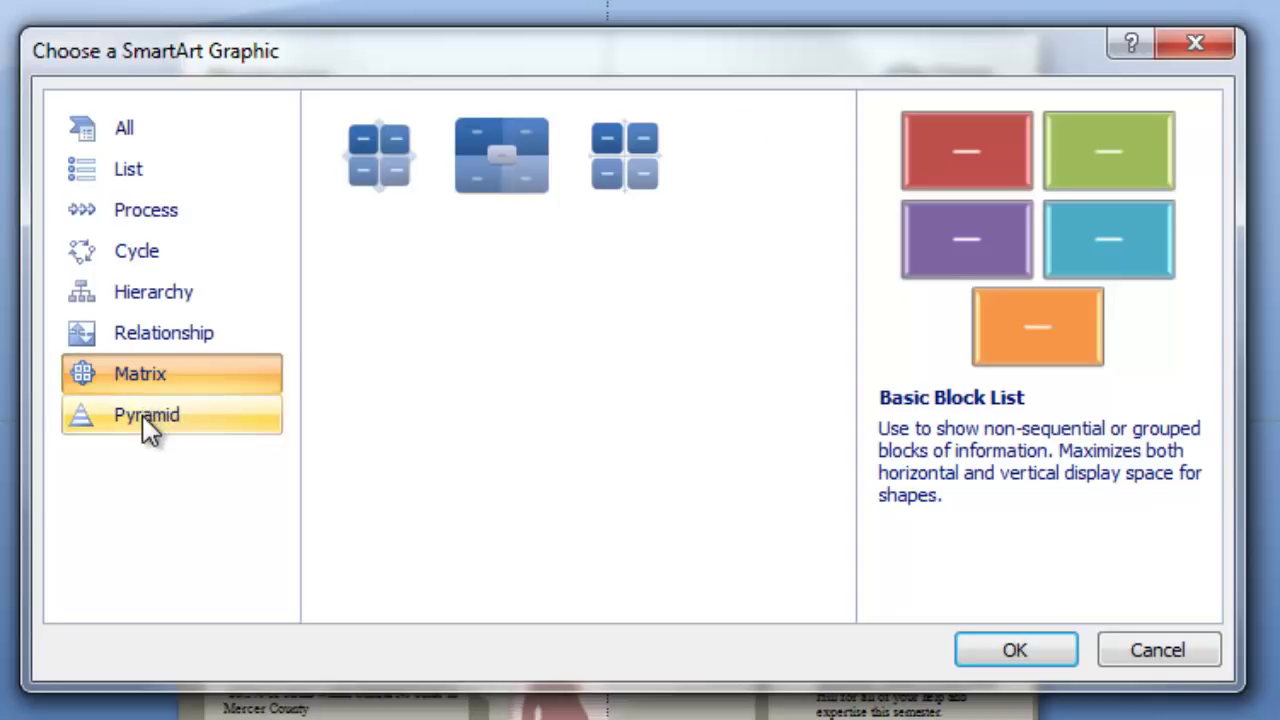
pyautogui.click(143, 416)
pyautogui.click(156, 264)
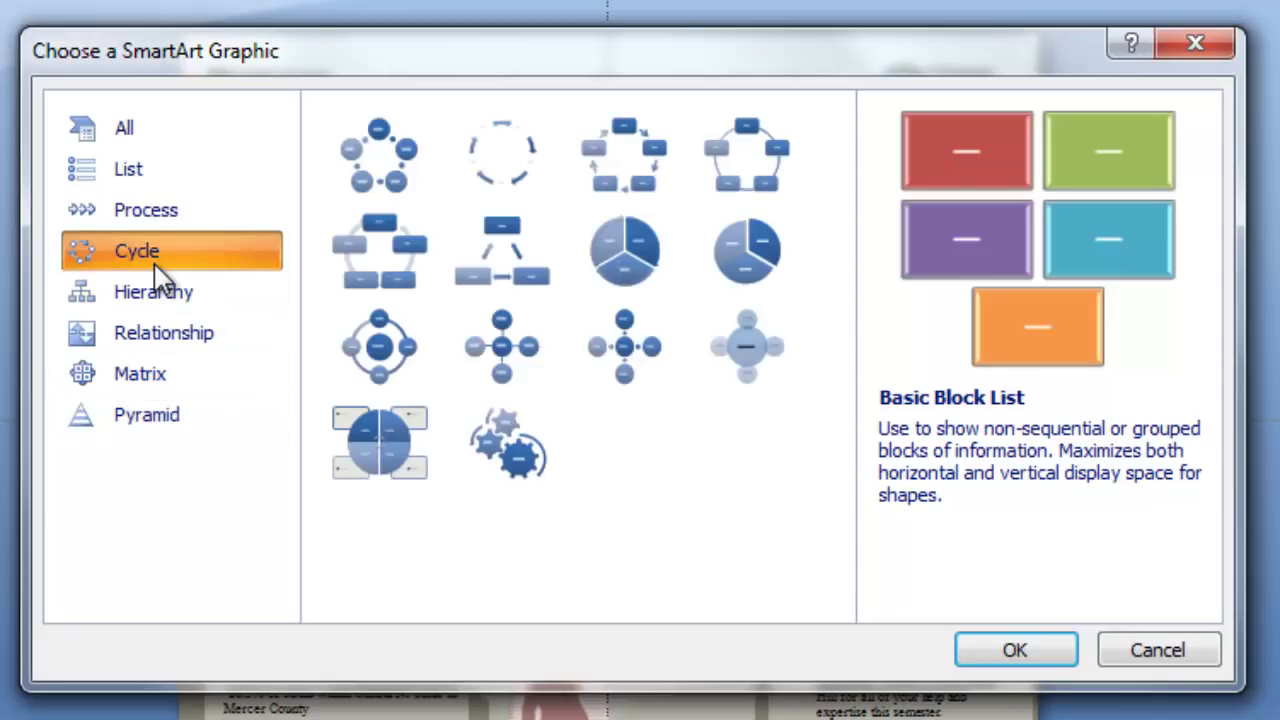
# Insert an Upward Arrow SmartArt graphic from the Process category onto the poster.
pyautogui.click(140, 215)
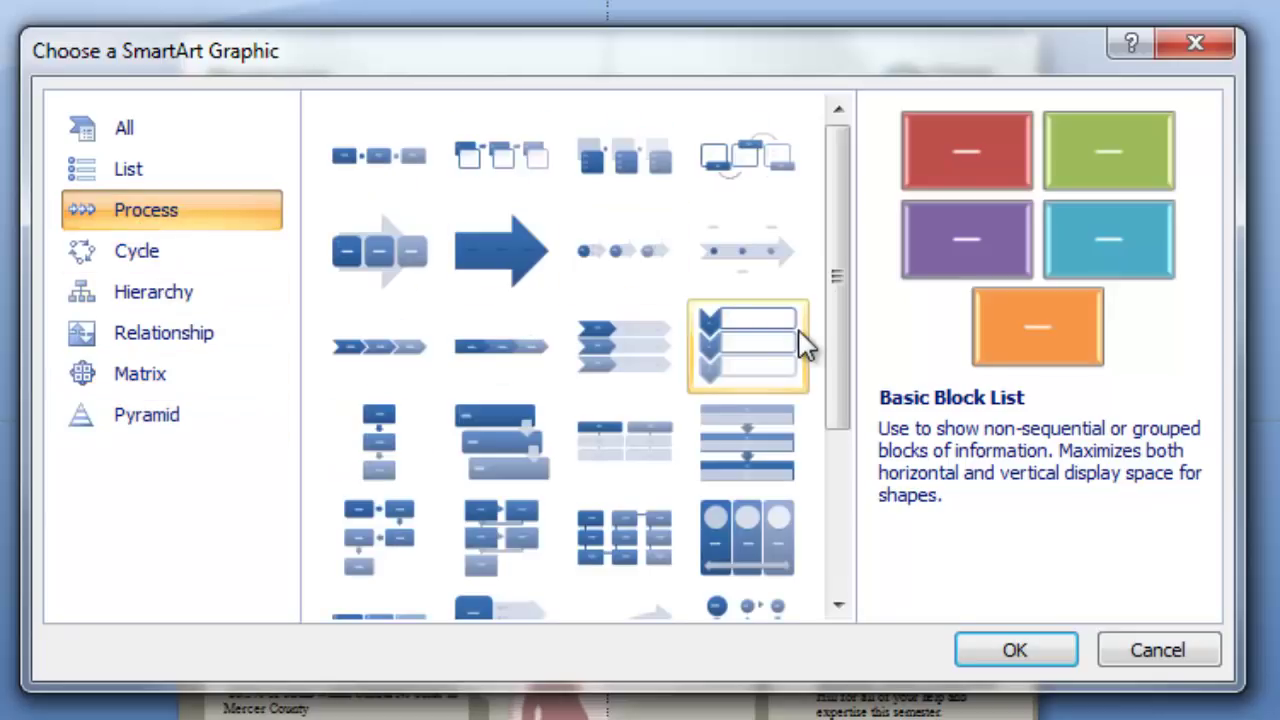
pyautogui.moveTo(831, 315); pyautogui.dragTo(838, 530)
pyautogui.click(598, 366)
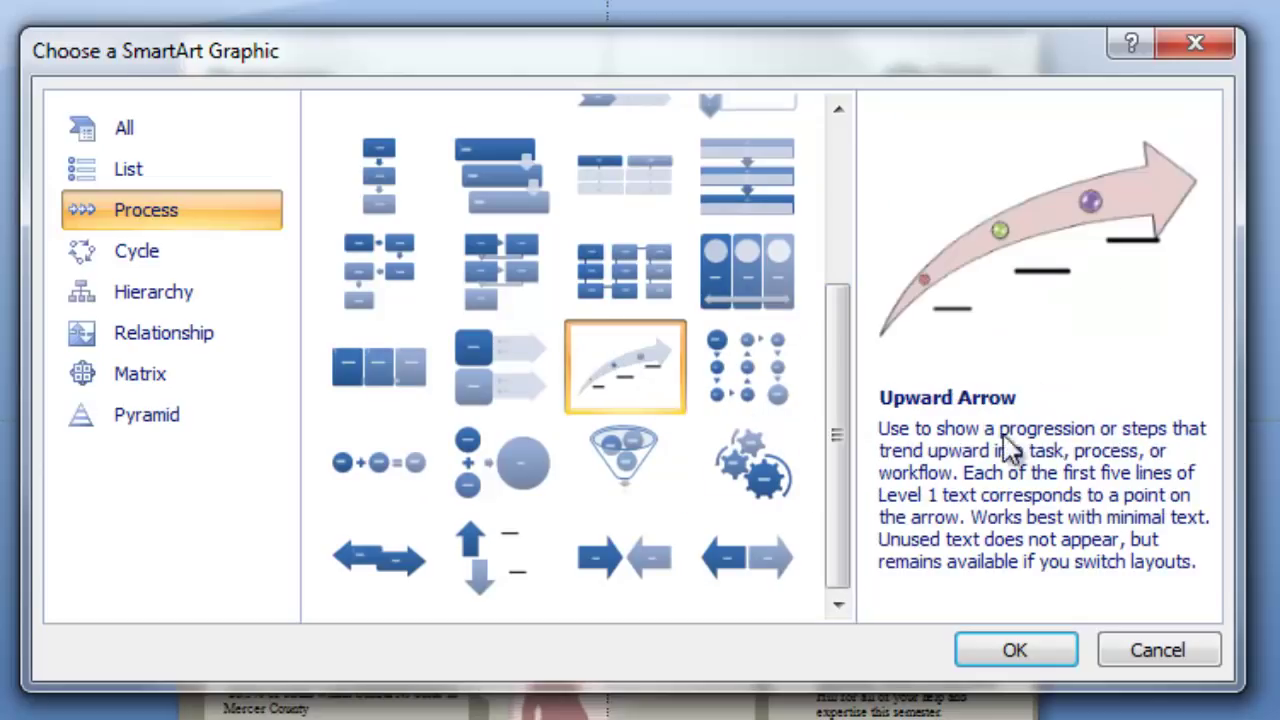
pyautogui.click(1045, 646)
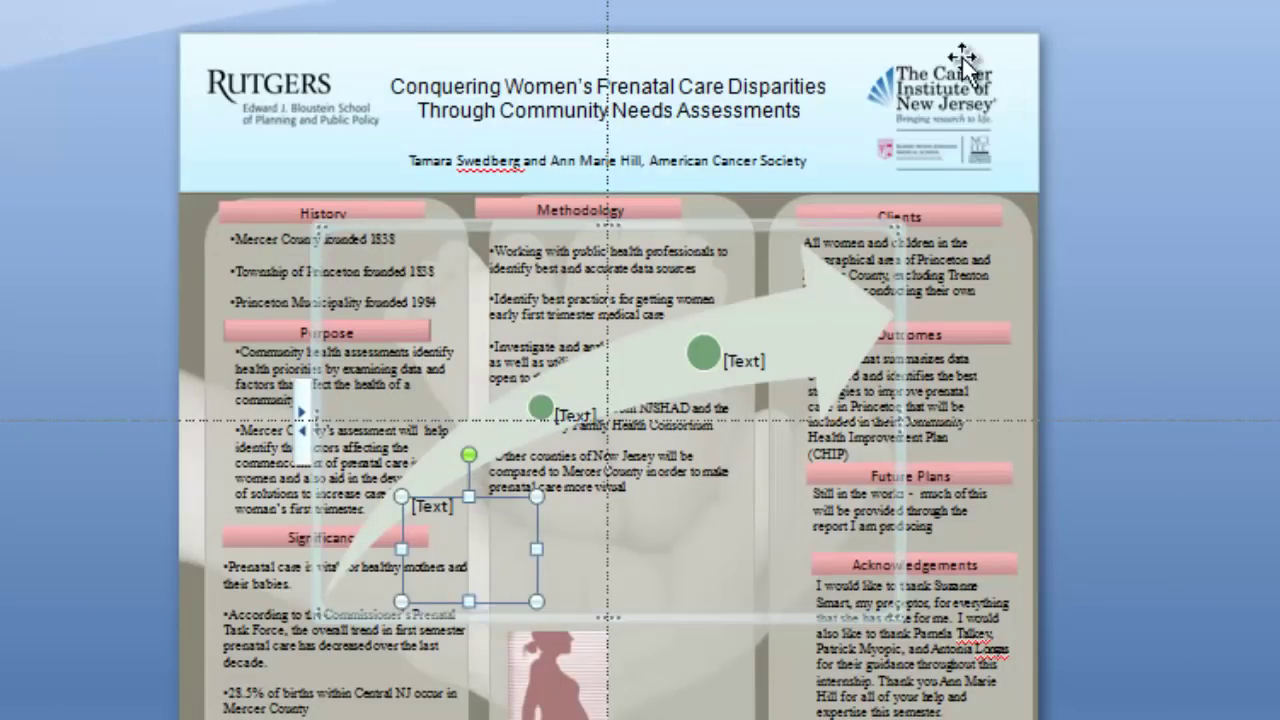
# Label the arrow's three points, from tail to head, "More Data", "Partner with State" and "Reach more mothers".
pyautogui.click(438, 515)
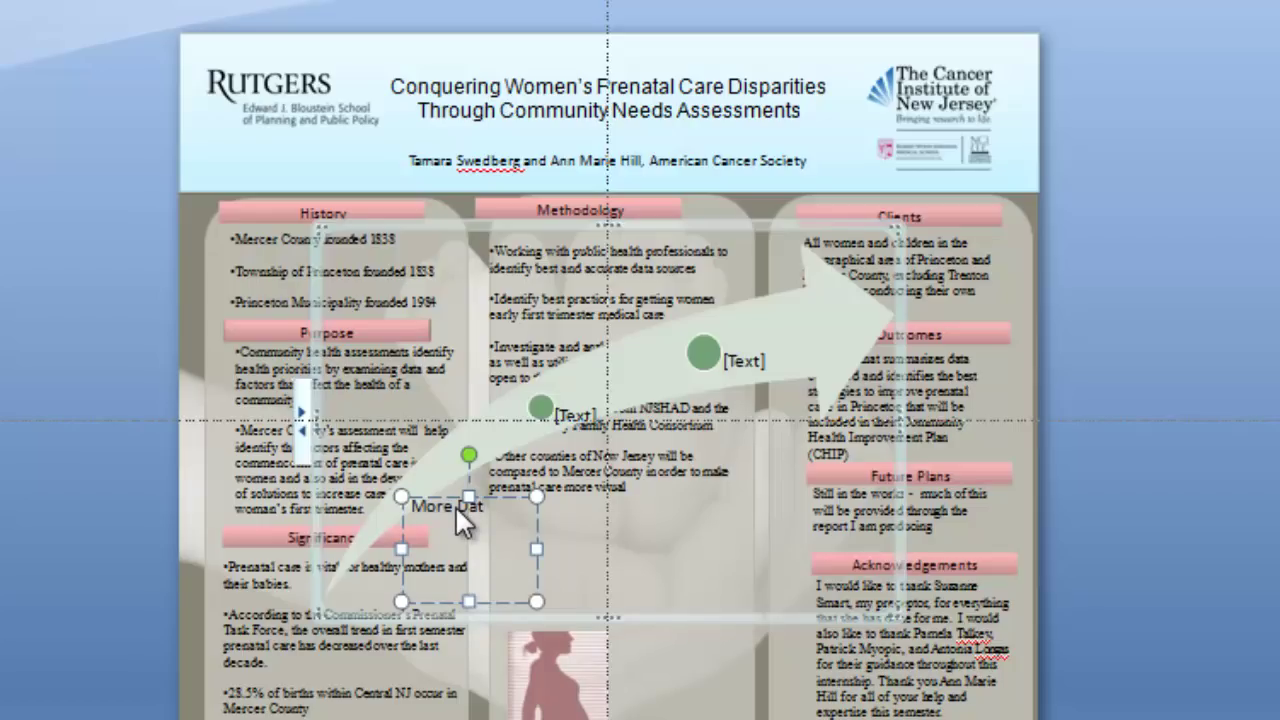
pyautogui.click(575, 420)
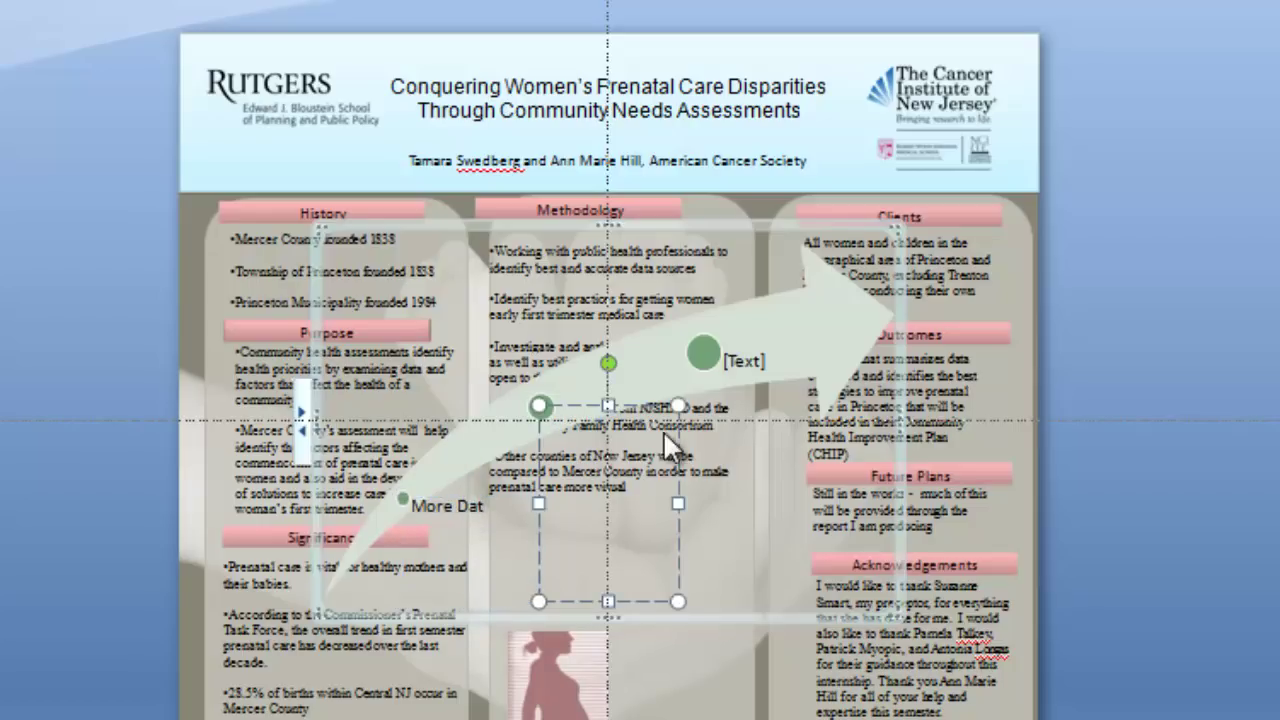
pyautogui.click(469, 507)
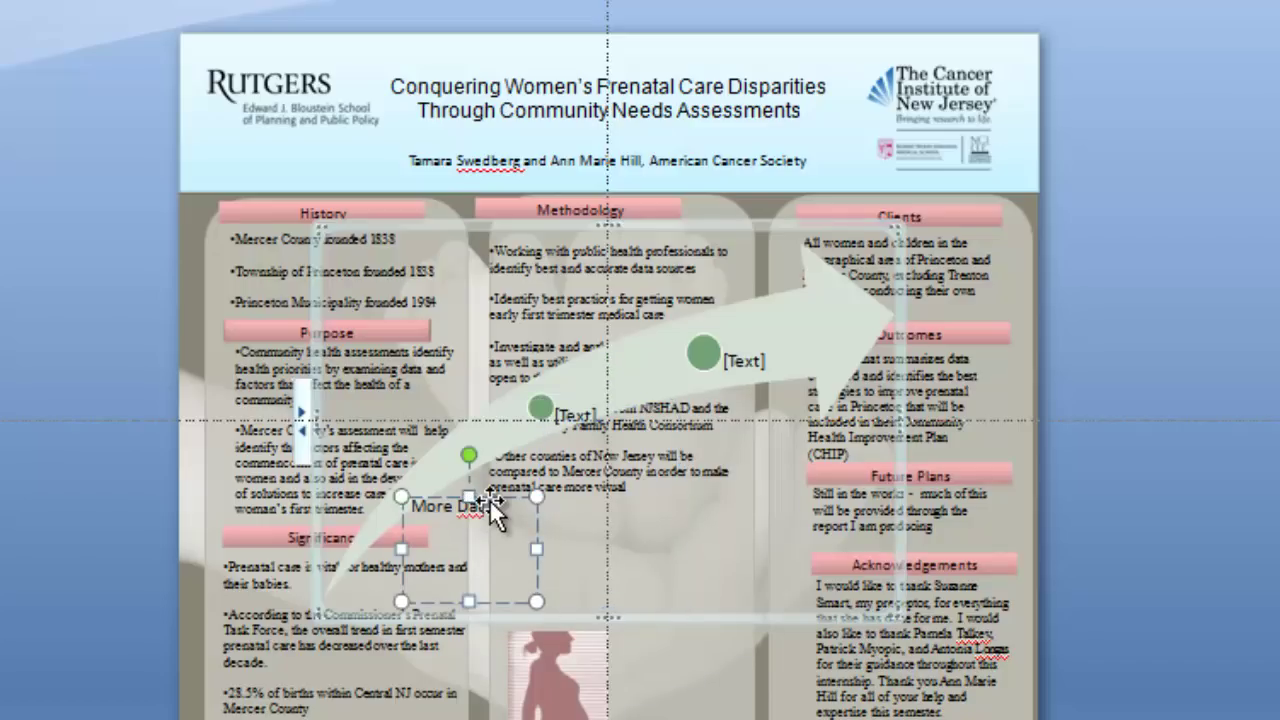
pyautogui.click(588, 404)
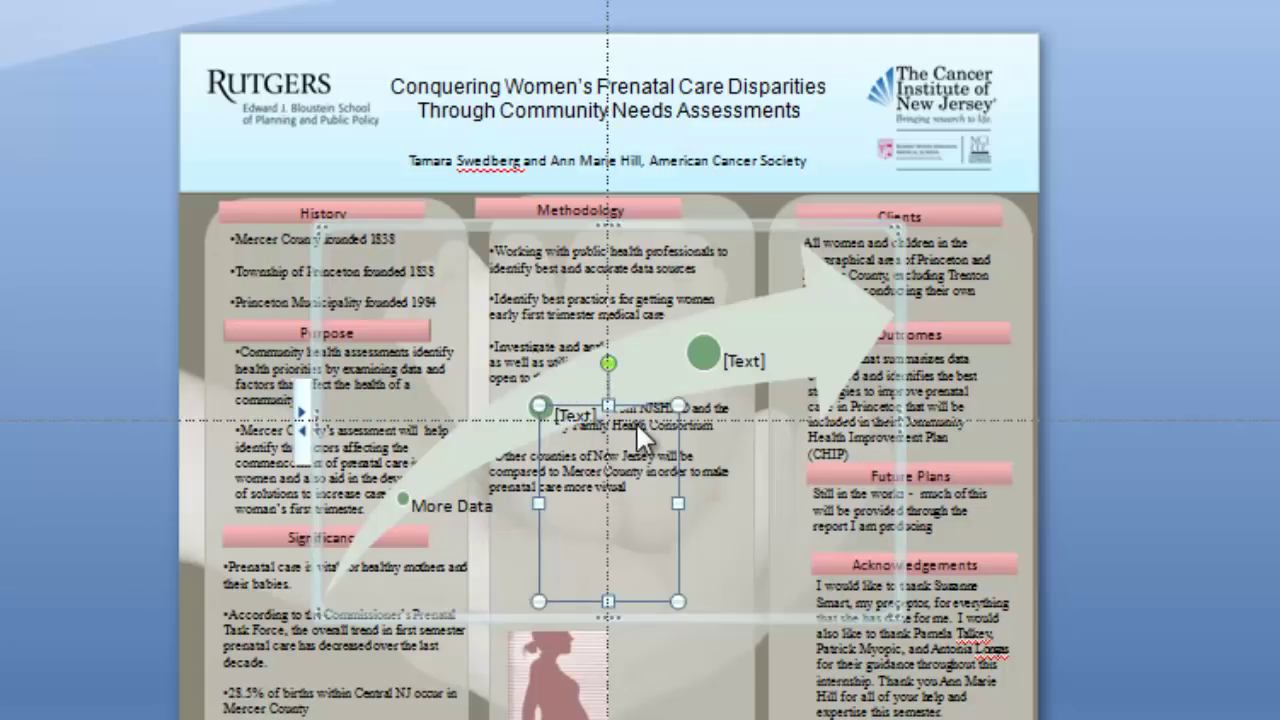
pyautogui.click(586, 416)
pyautogui.write('Prenatal Care State')
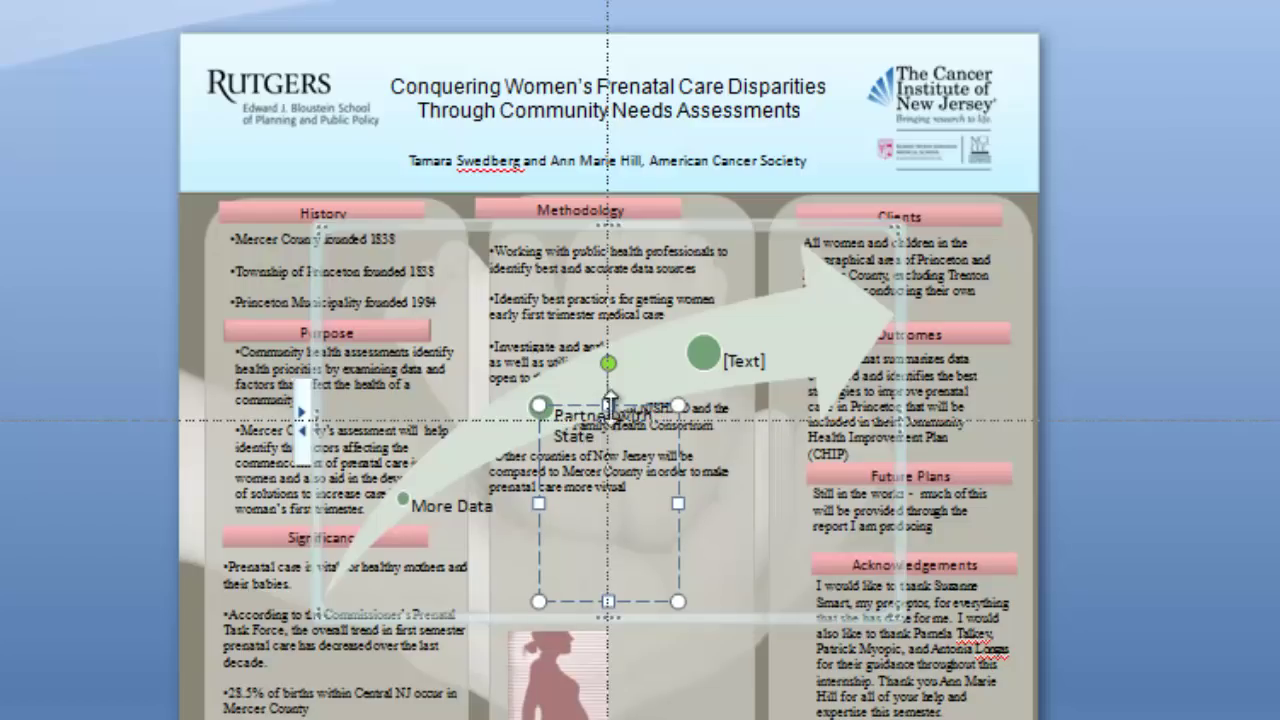
pyautogui.click(742, 358)
pyautogui.write('Reach More moth')
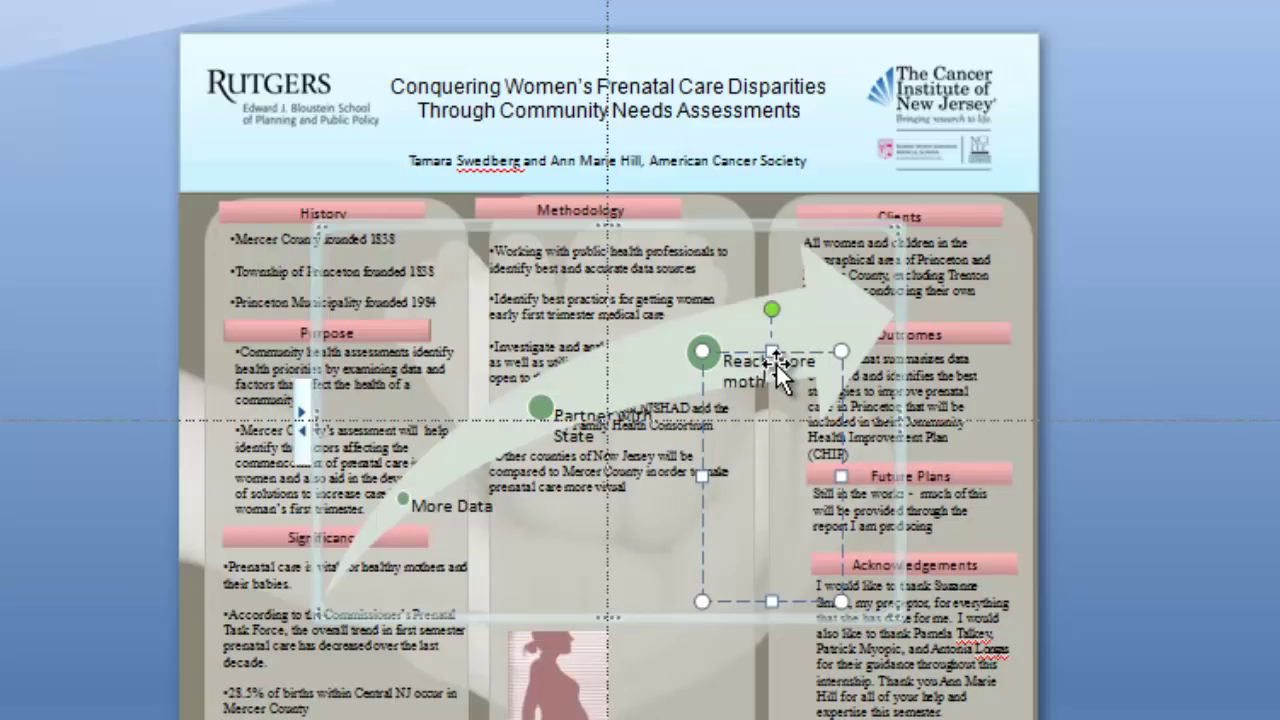
pyautogui.write('ers')
# Shrink the arrow SmartArt graphic and park it off the slide, beside the Future Plans section.
pyautogui.click(1207, 367)
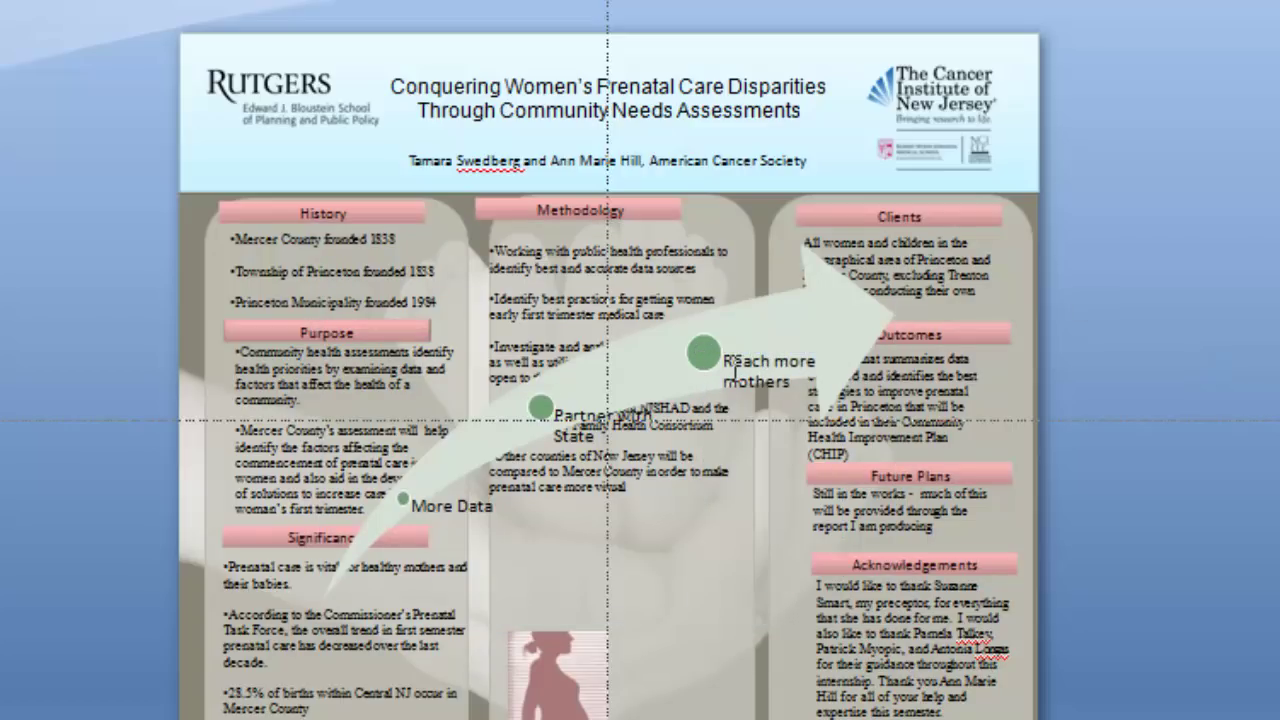
pyautogui.click(765, 332)
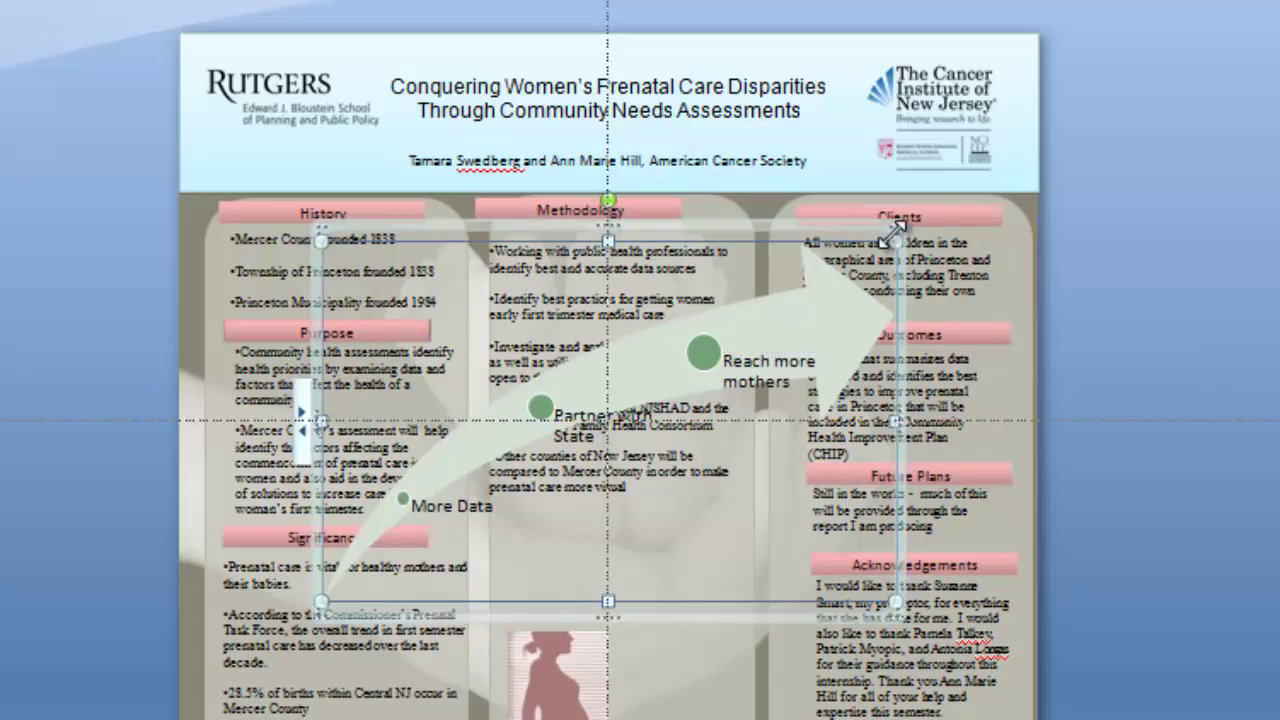
pyautogui.moveTo(893, 232); pyautogui.dragTo(1228, 448)
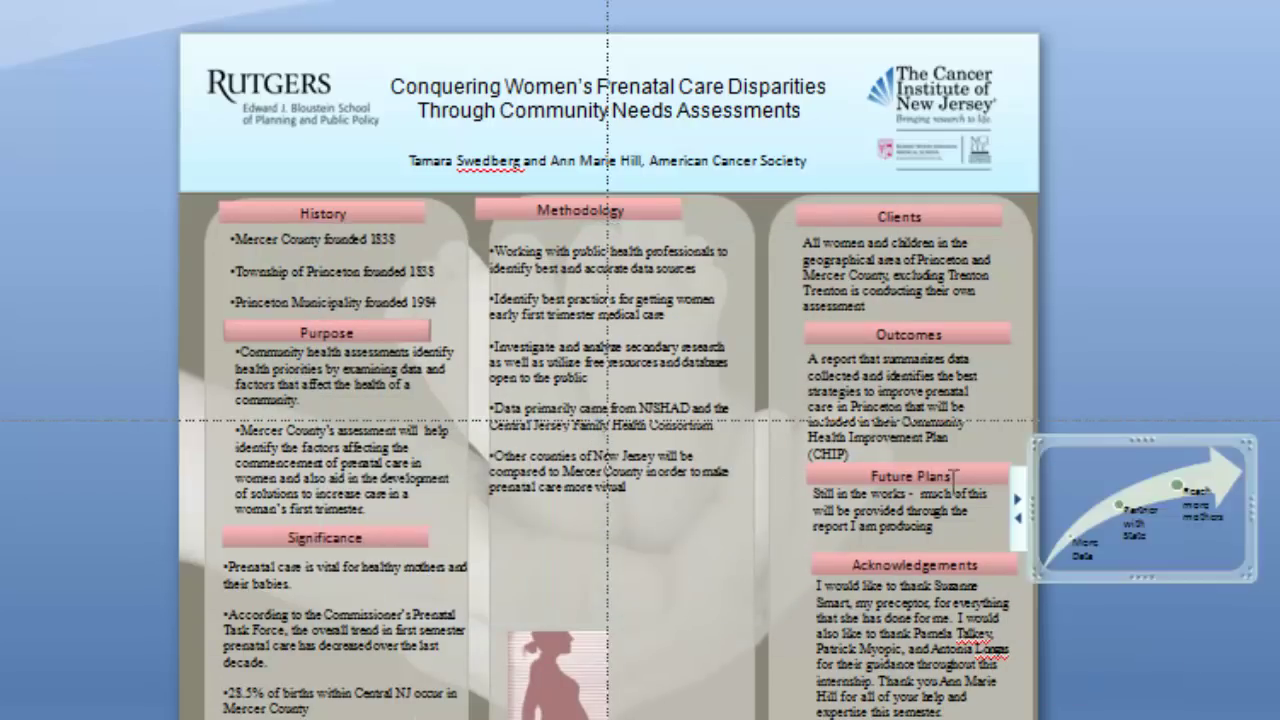
# Delete the text box with the paragraph under the Future Plans heading.
pyautogui.click(832, 510)
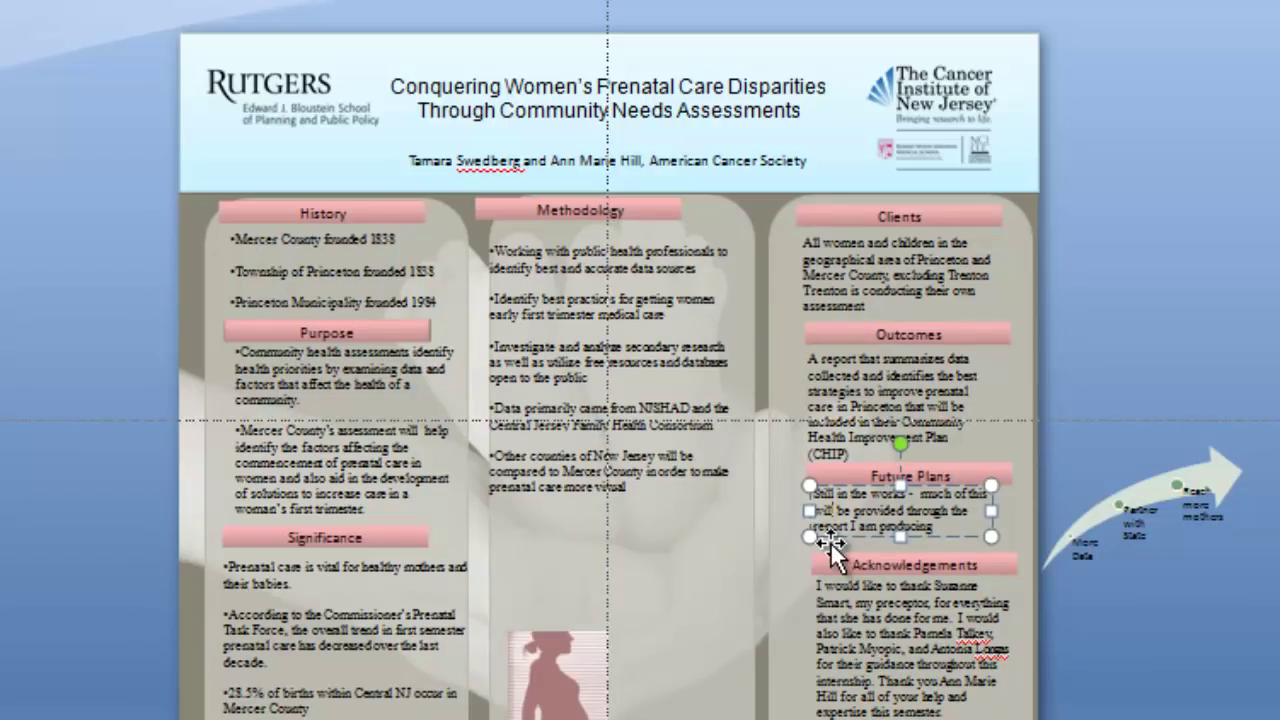
pyautogui.click(832, 535)
pyautogui.press('Delete')
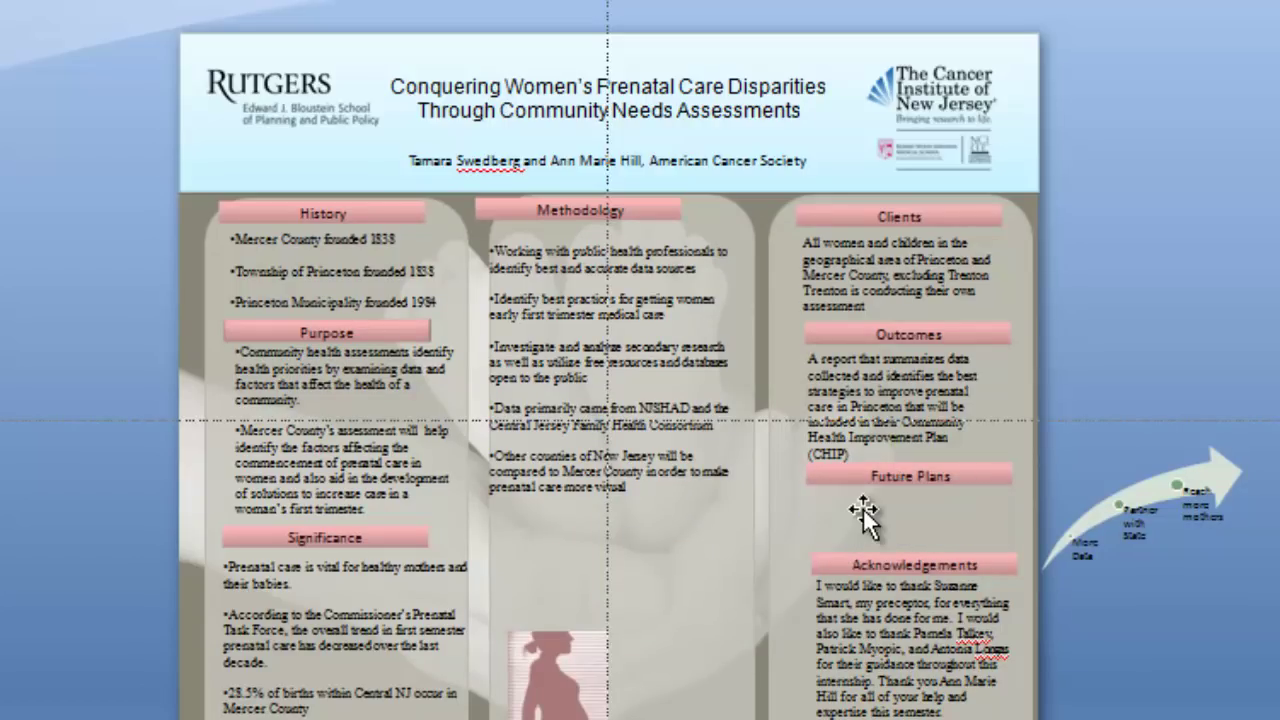
# Shift the Acknowledgements heading and its text down together to widen the space under Future Plans.
pyautogui.click(859, 574)
pyautogui.press('Down')
pyautogui.press('Down')
pyautogui.press('Down')
pyautogui.press('Down')
pyautogui.press('Down')
pyautogui.press('Down')
pyautogui.press('Down')
pyautogui.press('Down')
pyautogui.press('Down')
pyautogui.press('Down')
pyautogui.press('Down')
pyautogui.press('Down')
pyautogui.press('Down')
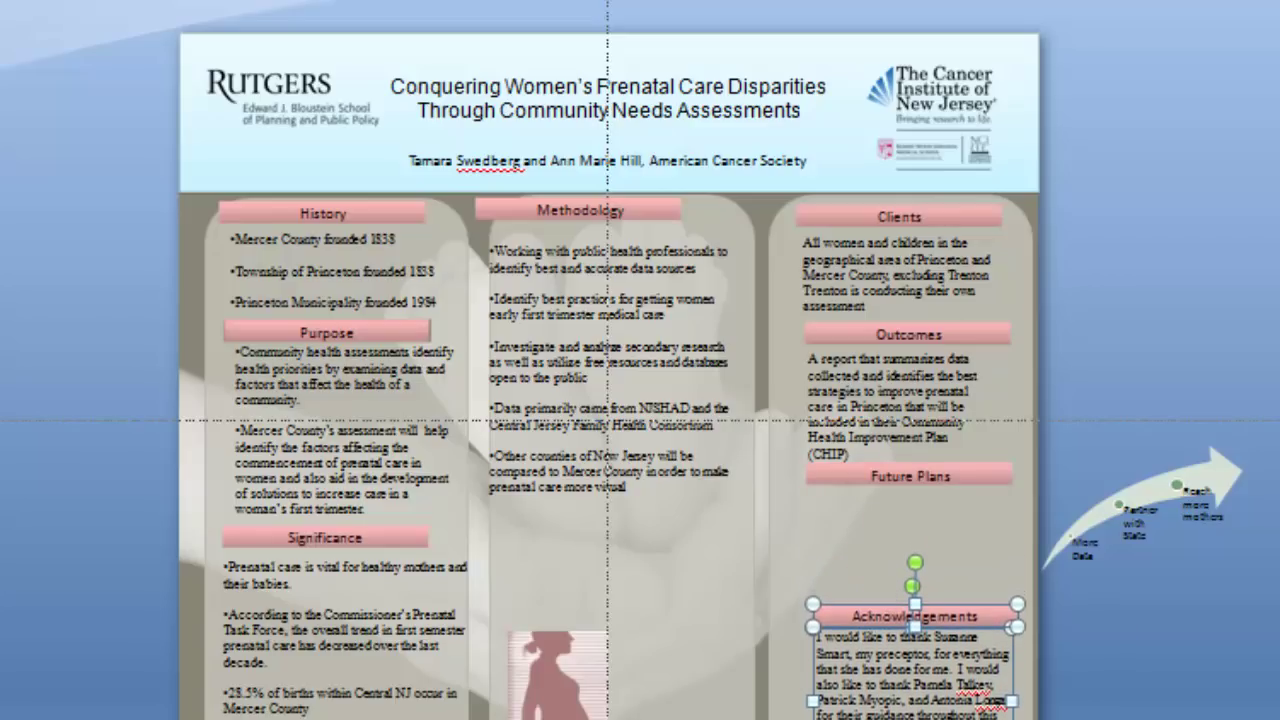
# Move the small arrow graphic into the empty space between the Future Plans and Acknowledgements headings.
pyautogui.click(1215, 482)
pyautogui.moveTo(1242, 440); pyautogui.dragTo(1010, 472)
pyautogui.click(1249, 471)
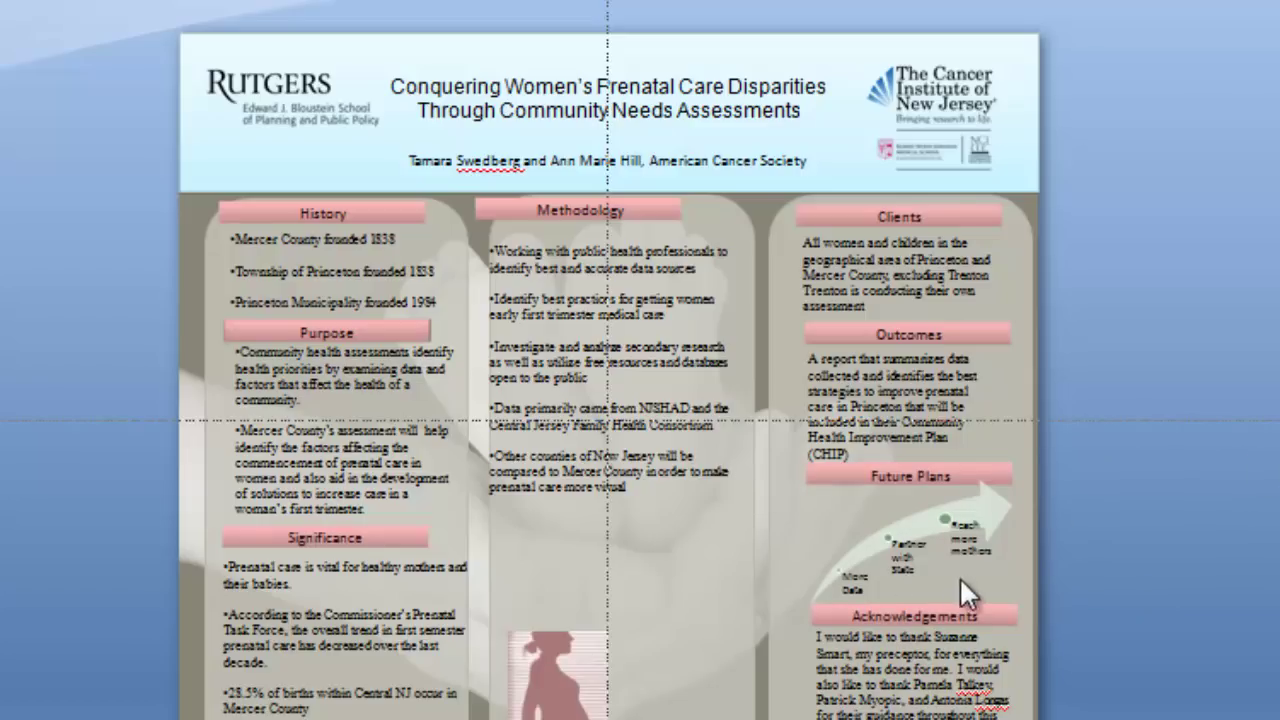
# Review the SmartArt styles for the arrow graphic and recolor it with the first Accent 3 color variation.
pyautogui.click(974, 503)
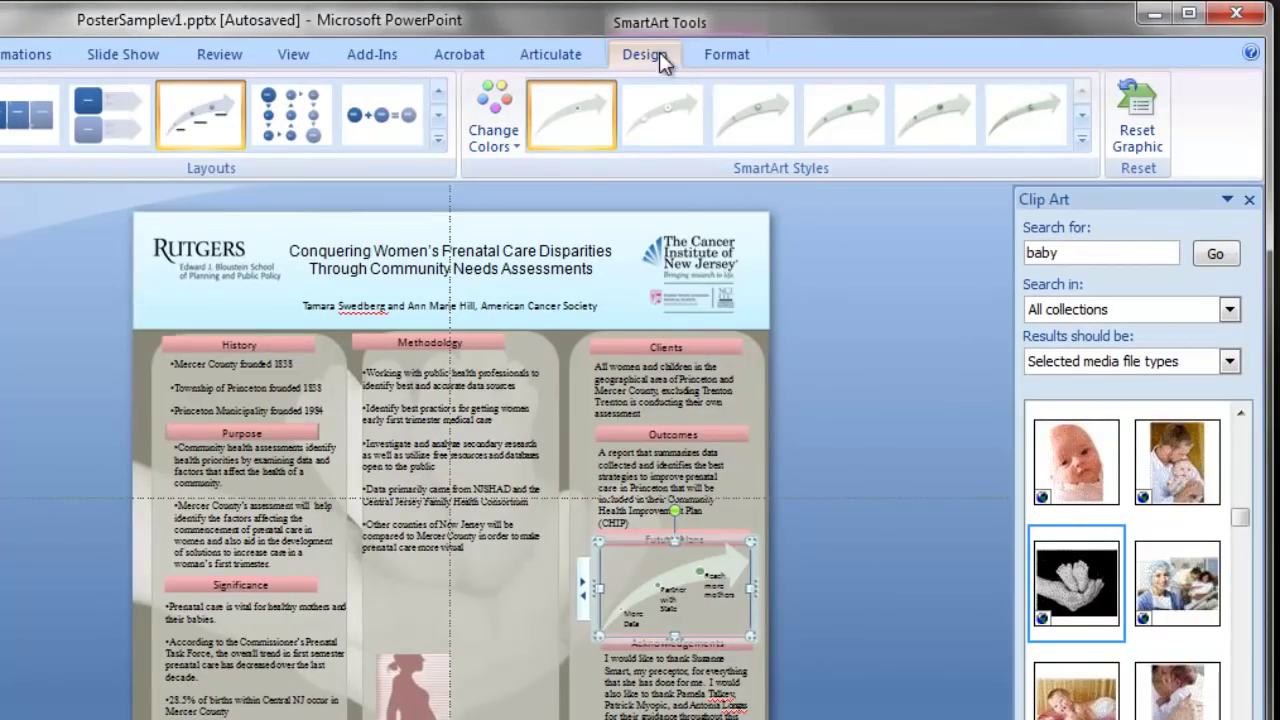
pyautogui.click(1082, 141)
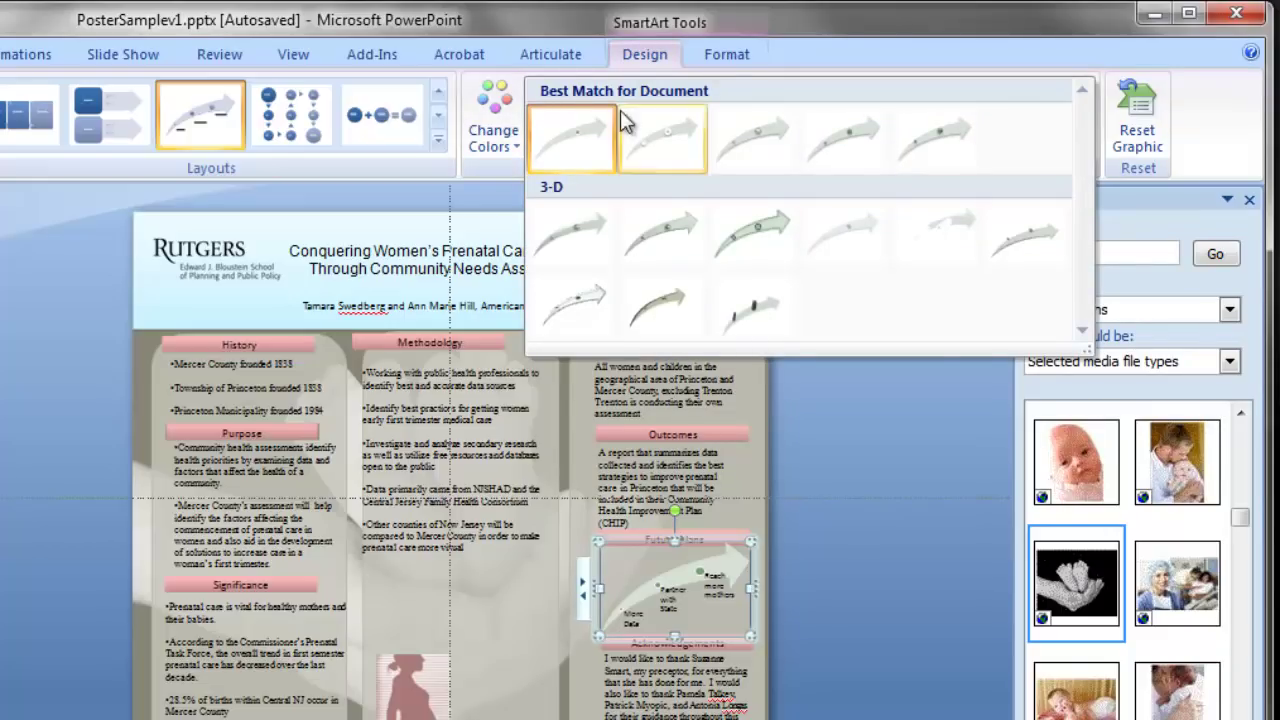
pyautogui.click(485, 118)
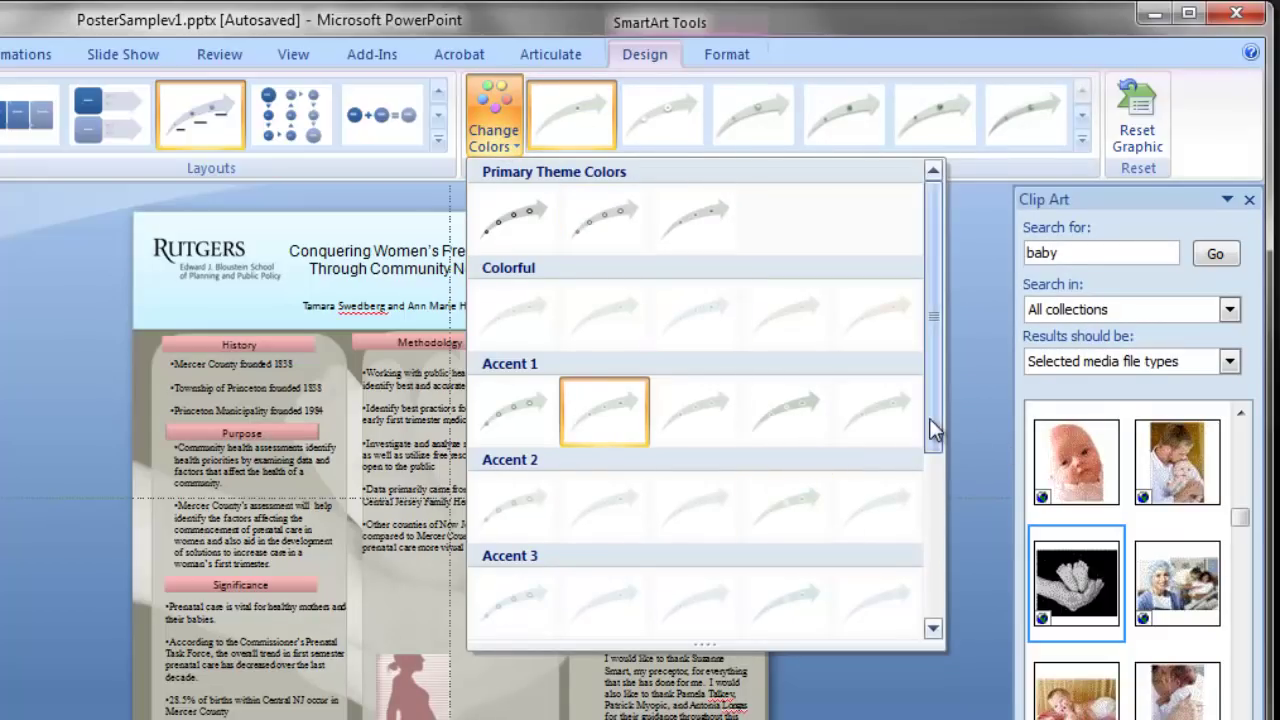
pyautogui.moveTo(943, 418); pyautogui.dragTo(928, 569)
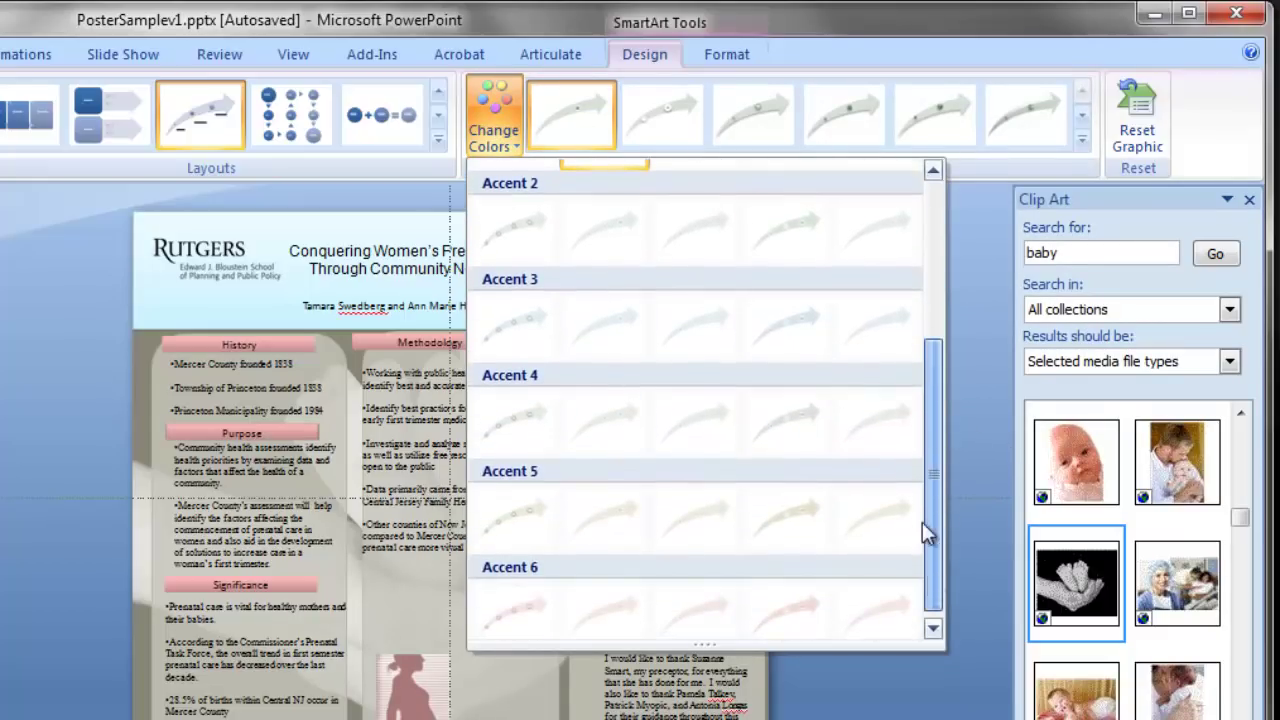
pyautogui.click(549, 329)
pyautogui.click(879, 451)
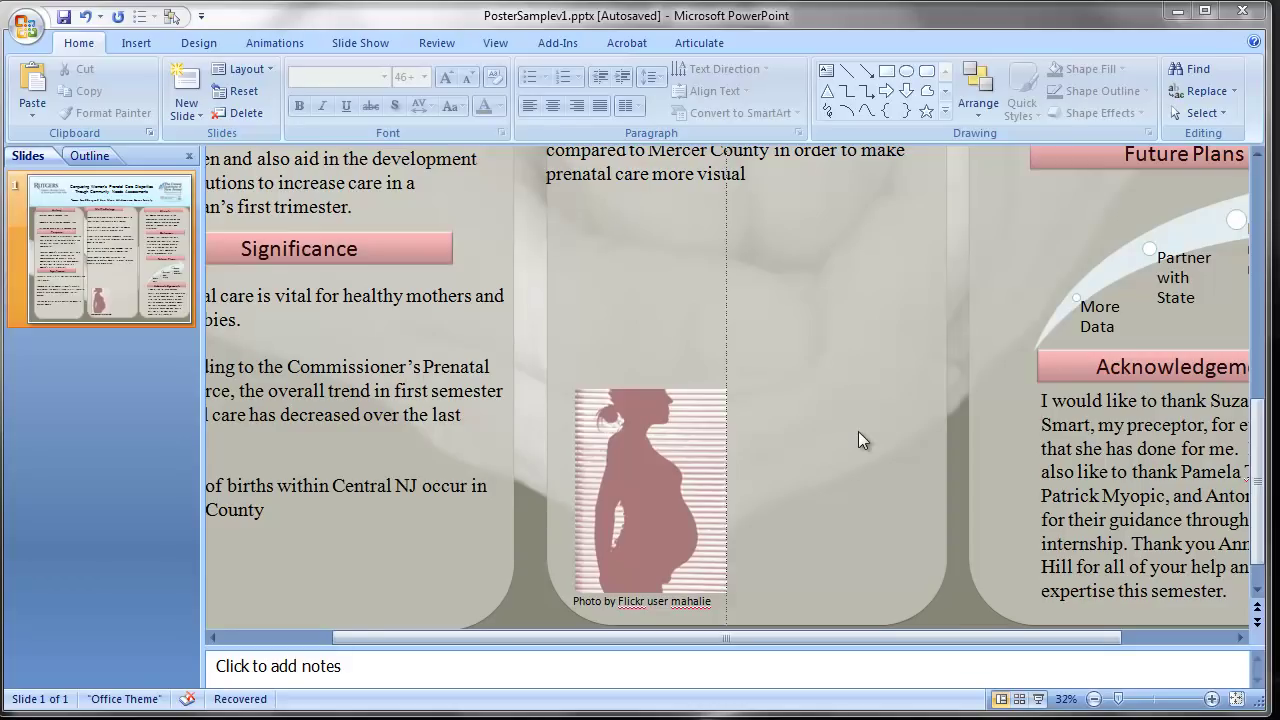
pyautogui.scroll(5, 858, 431)
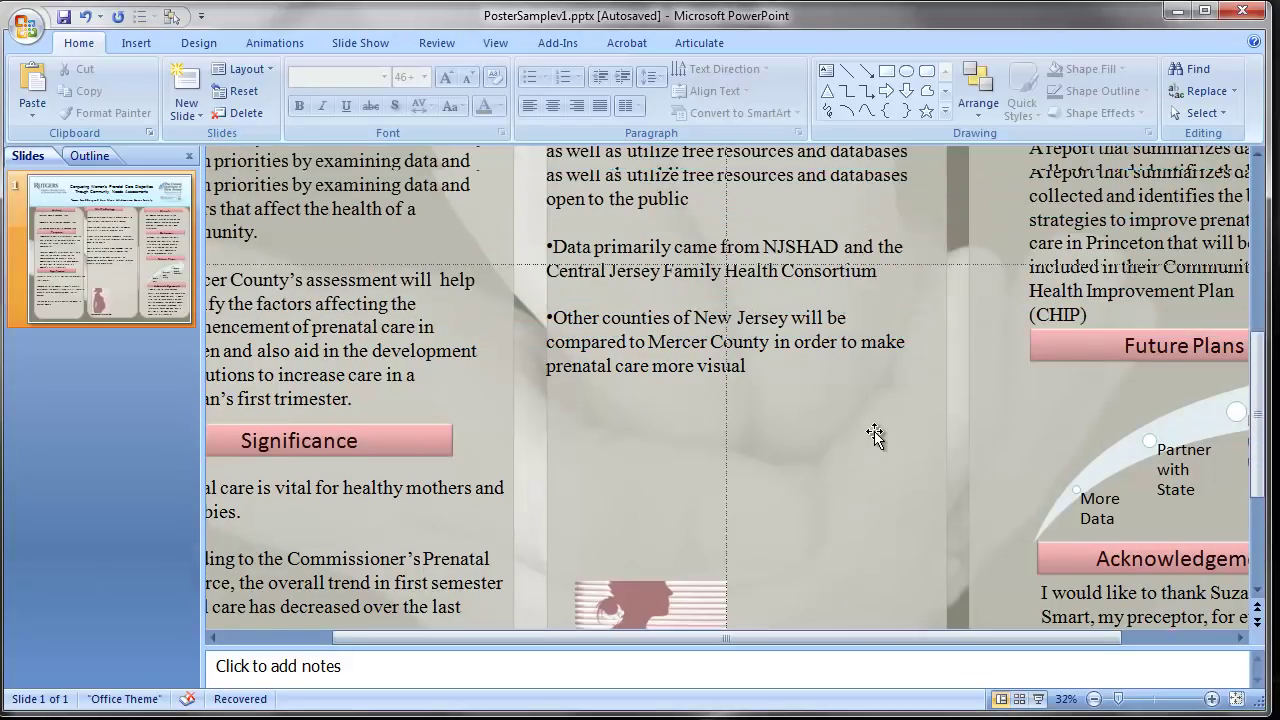
# Insert a basic pie chart with its default data onto the poster.
pyautogui.scroll(6, 874, 435)
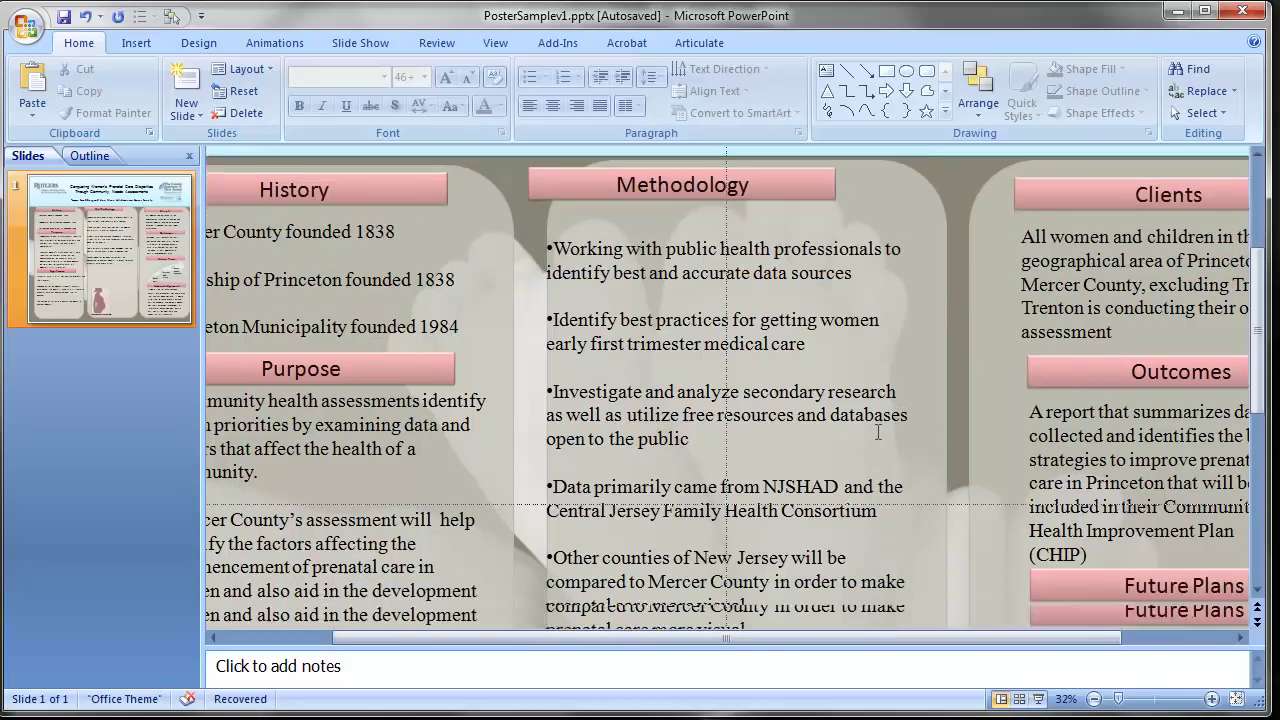
pyautogui.scroll(-10, 878, 432)
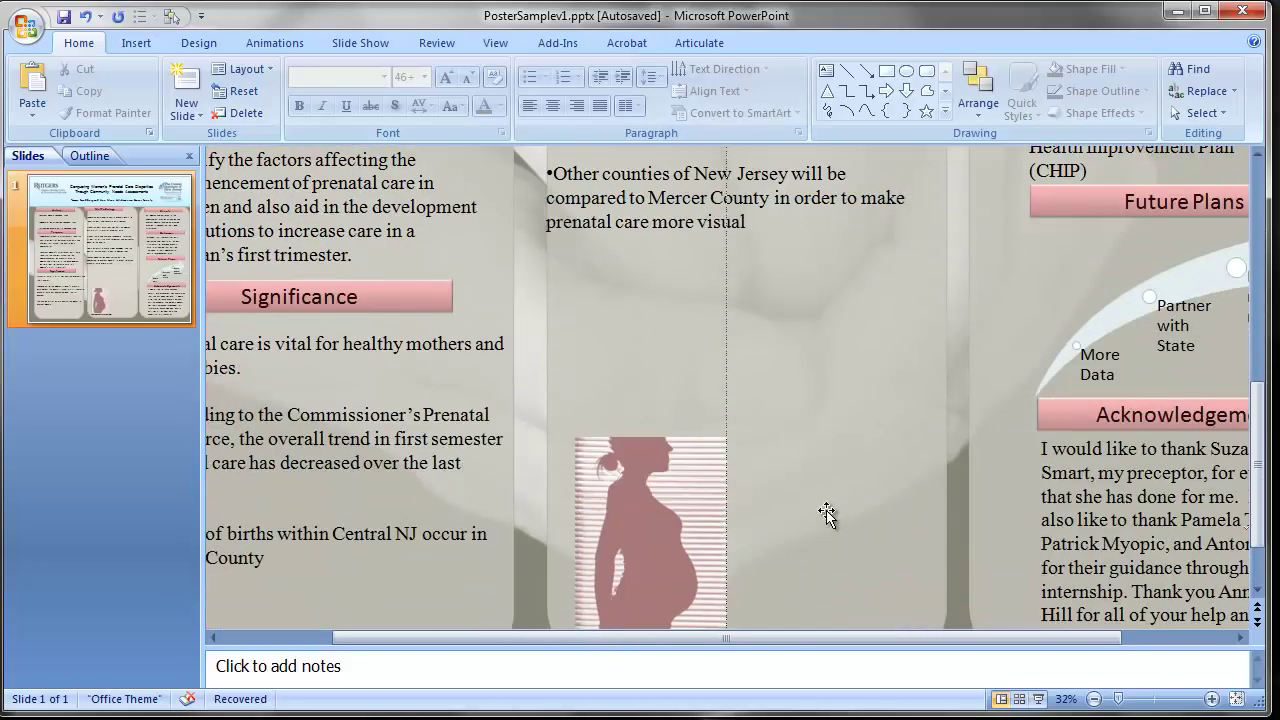
pyautogui.click(133, 43)
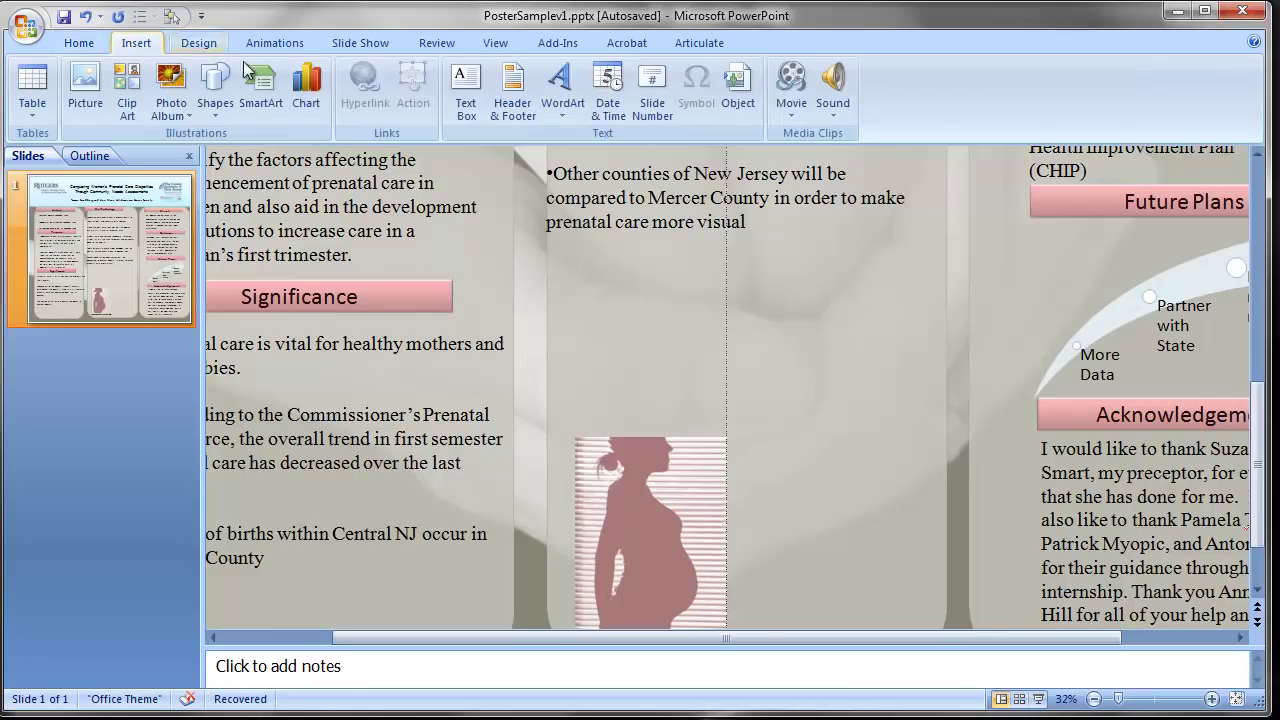
pyautogui.click(307, 88)
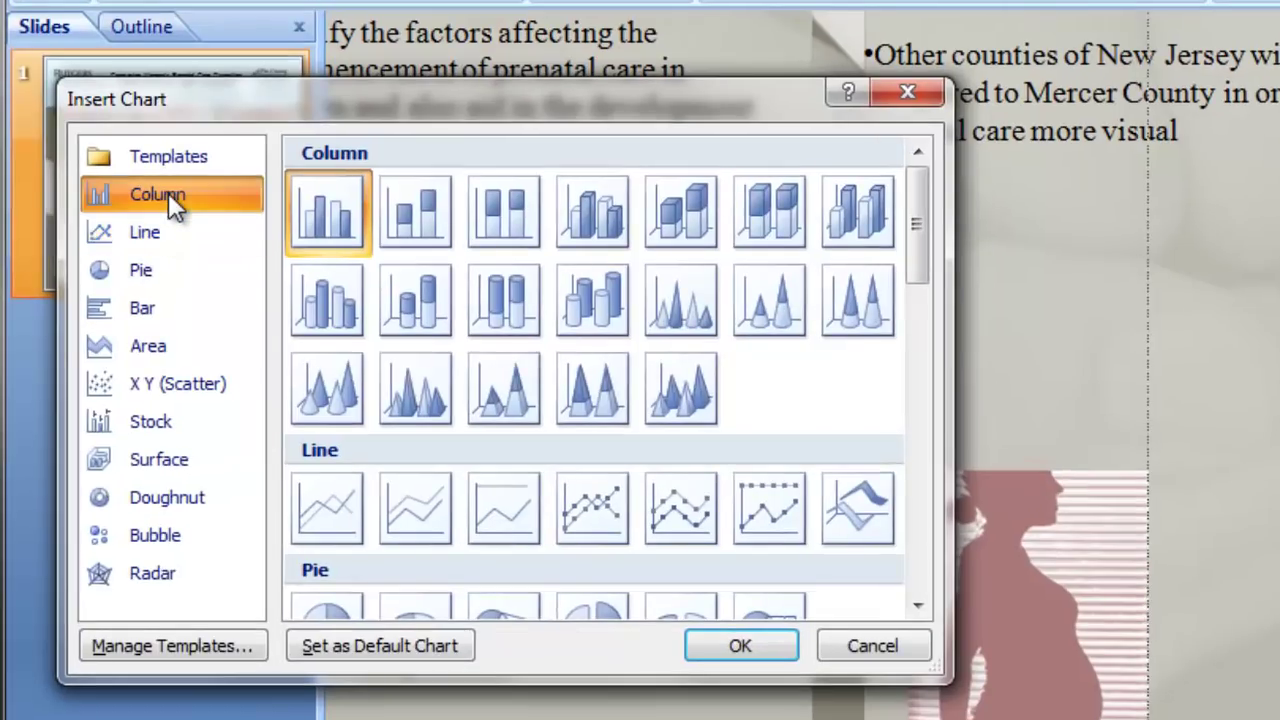
pyautogui.click(139, 278)
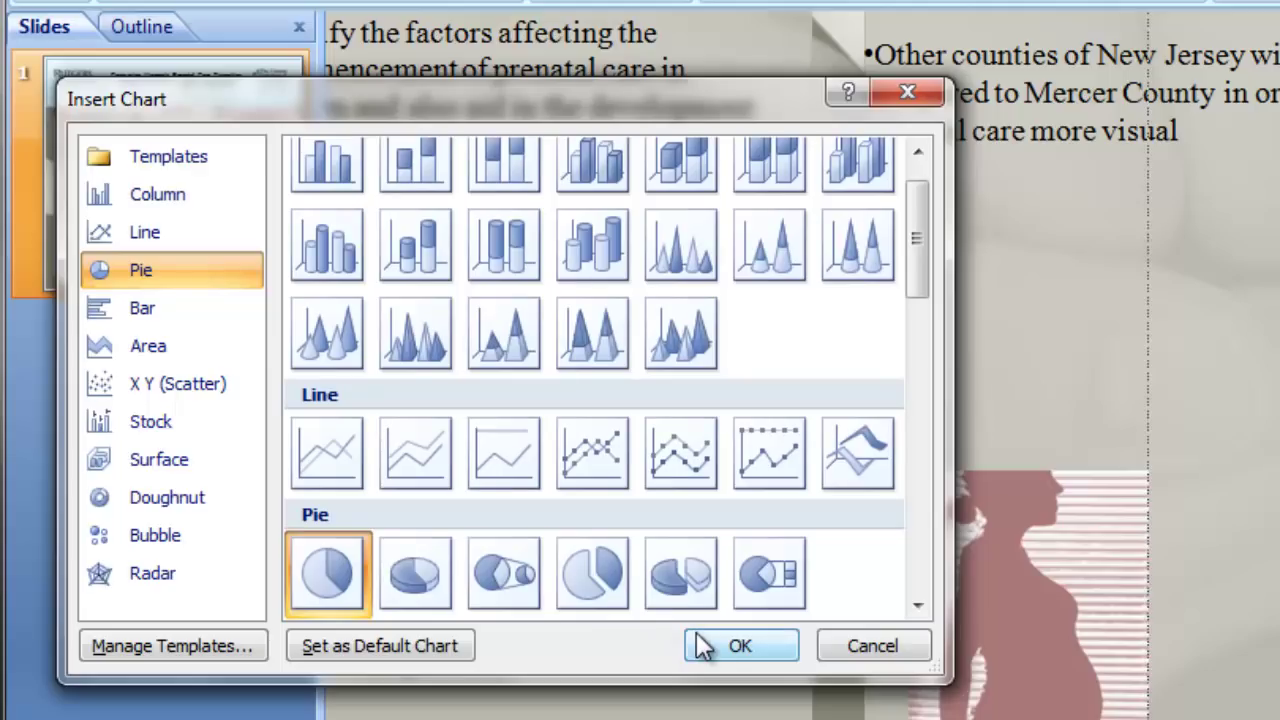
pyautogui.click(745, 647)
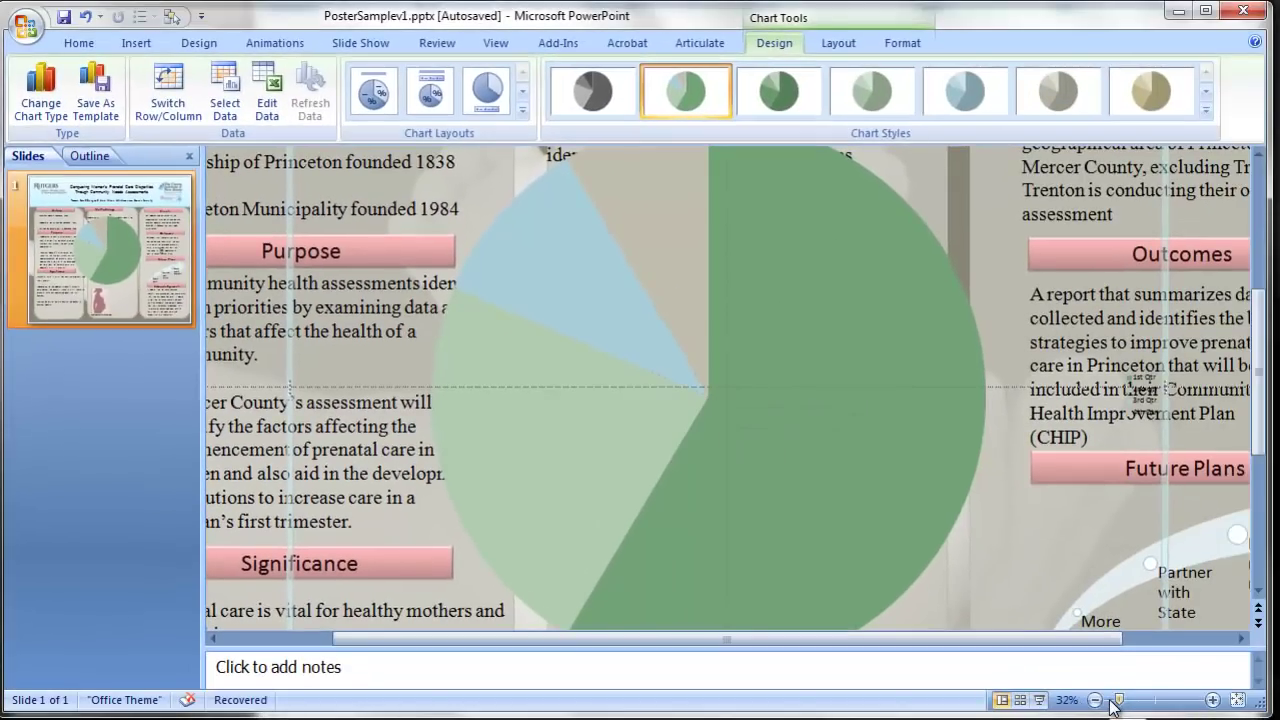
# Shrink the pie chart to about 5.9 inches high by 8 inches wide and place it between the Methodology text and the silhouette image.
pyautogui.moveTo(1120, 700); pyautogui.dragTo(1113, 700)
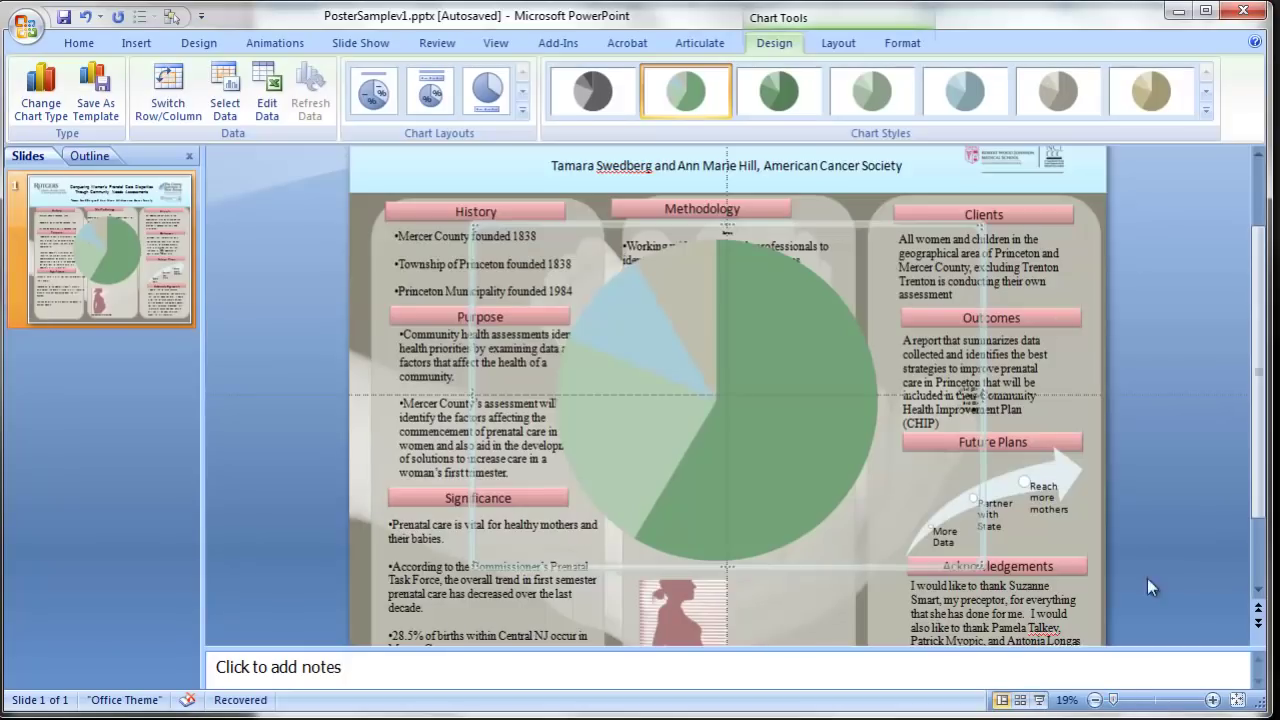
pyautogui.moveTo(966, 234); pyautogui.dragTo(730, 380)
pyautogui.moveTo(474, 382); pyautogui.dragTo(578, 470)
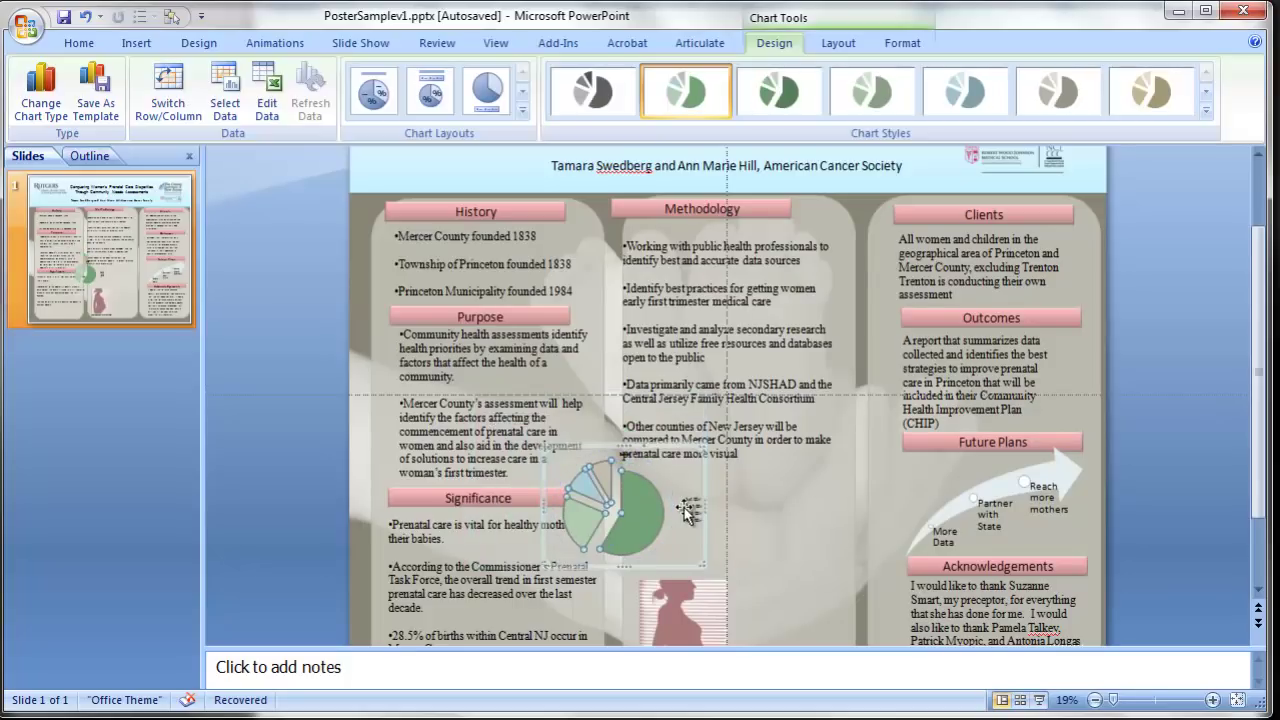
pyautogui.moveTo(684, 456); pyautogui.dragTo(785, 462)
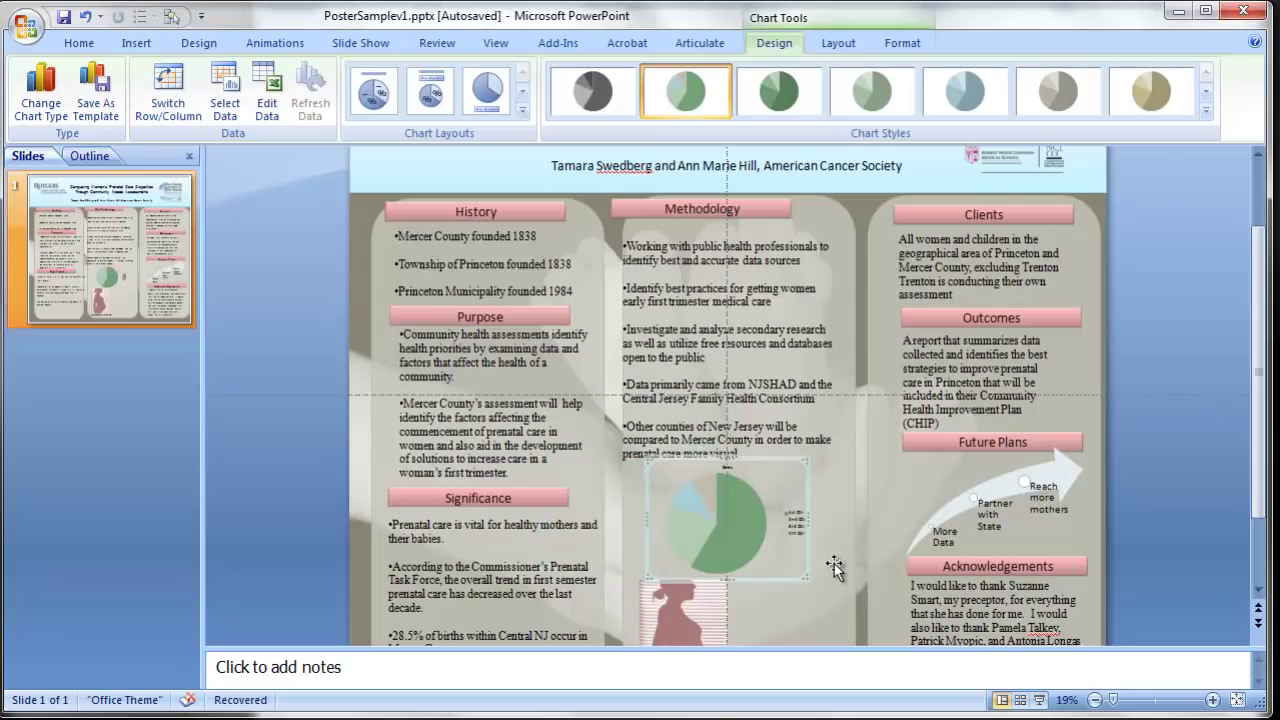
pyautogui.moveTo(808, 579); pyautogui.dragTo(796, 572)
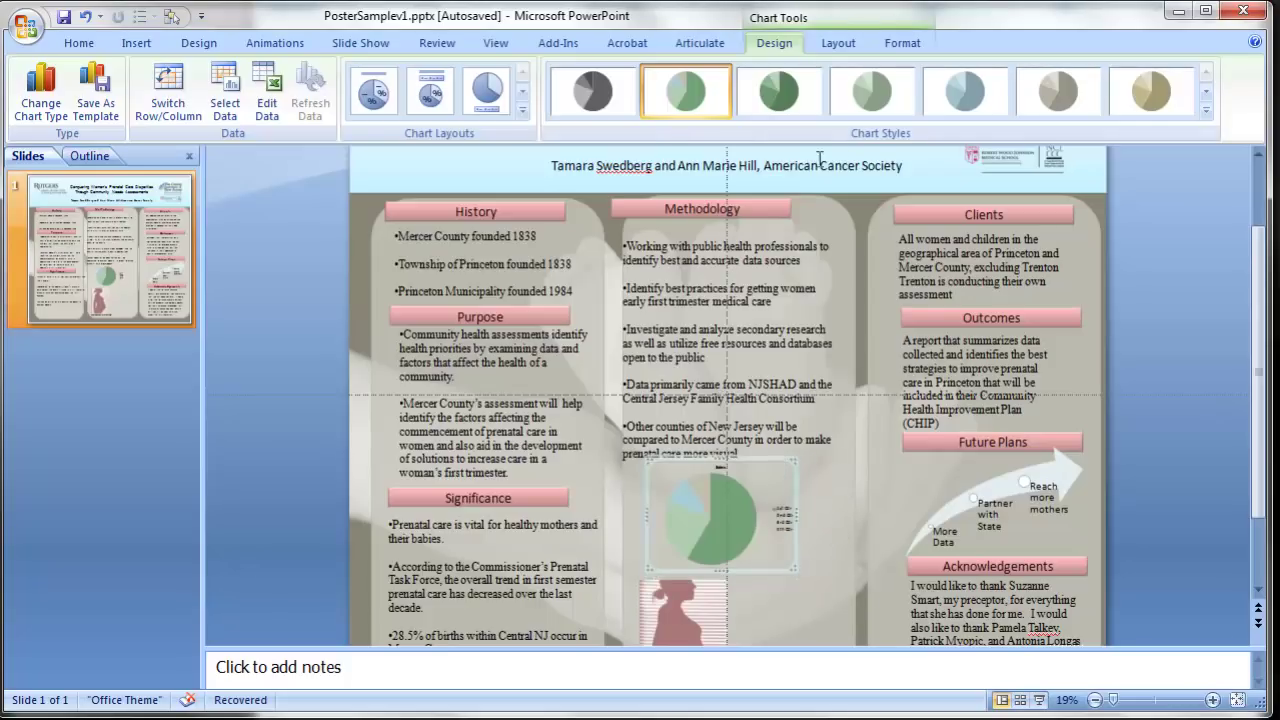
# Try the multicolored green chart style on the pie chart, and settle on the blue-shaded style with a white background.
pyautogui.click(1210, 108)
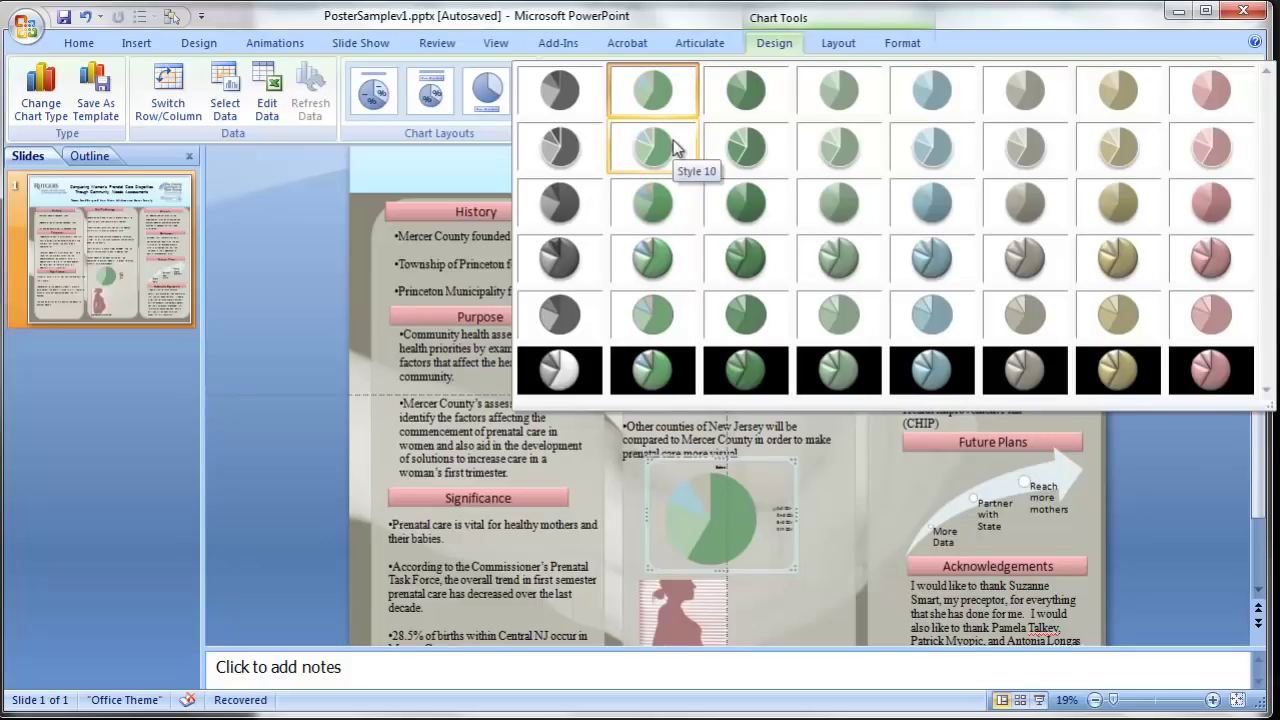
pyautogui.click(675, 213)
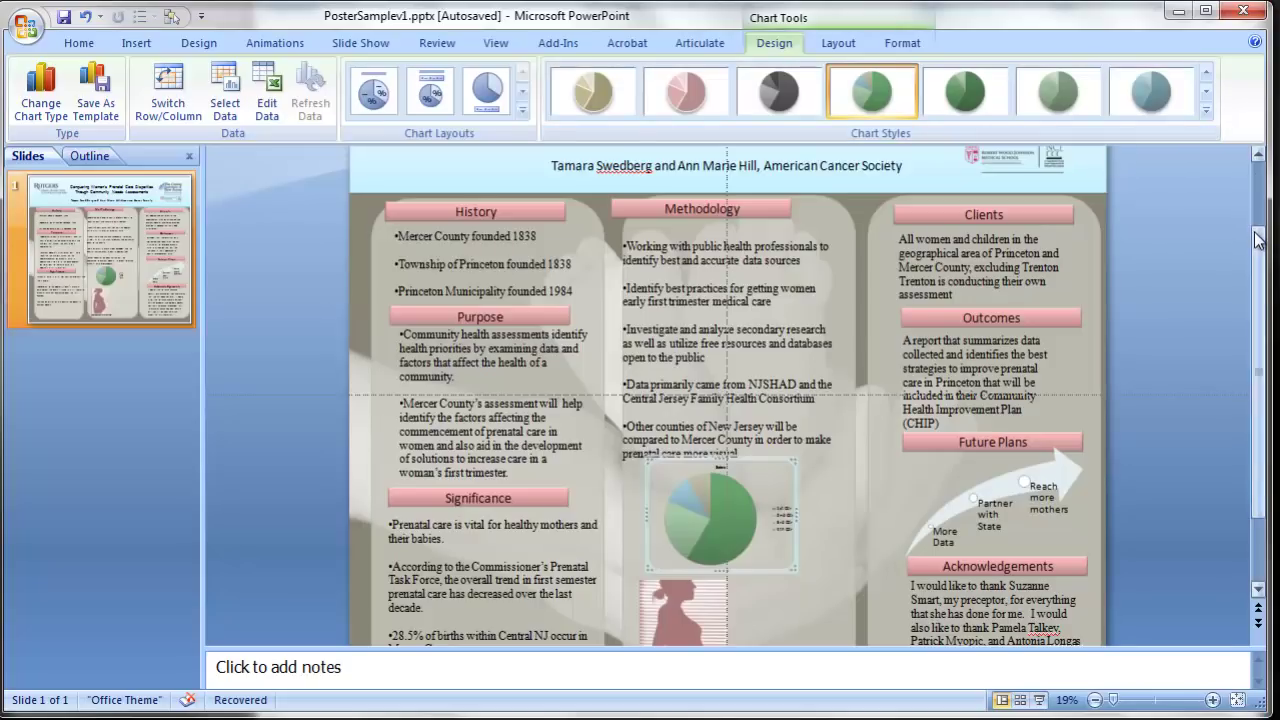
pyautogui.click(1207, 109)
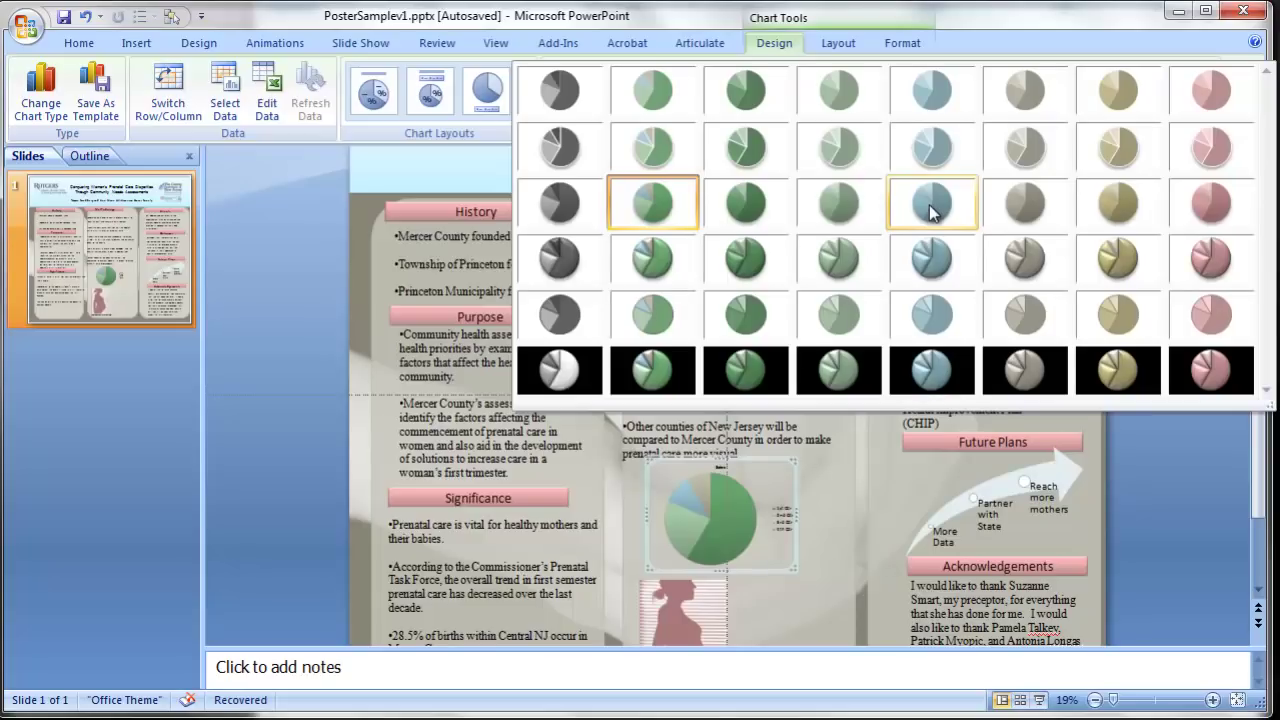
pyautogui.click(921, 307)
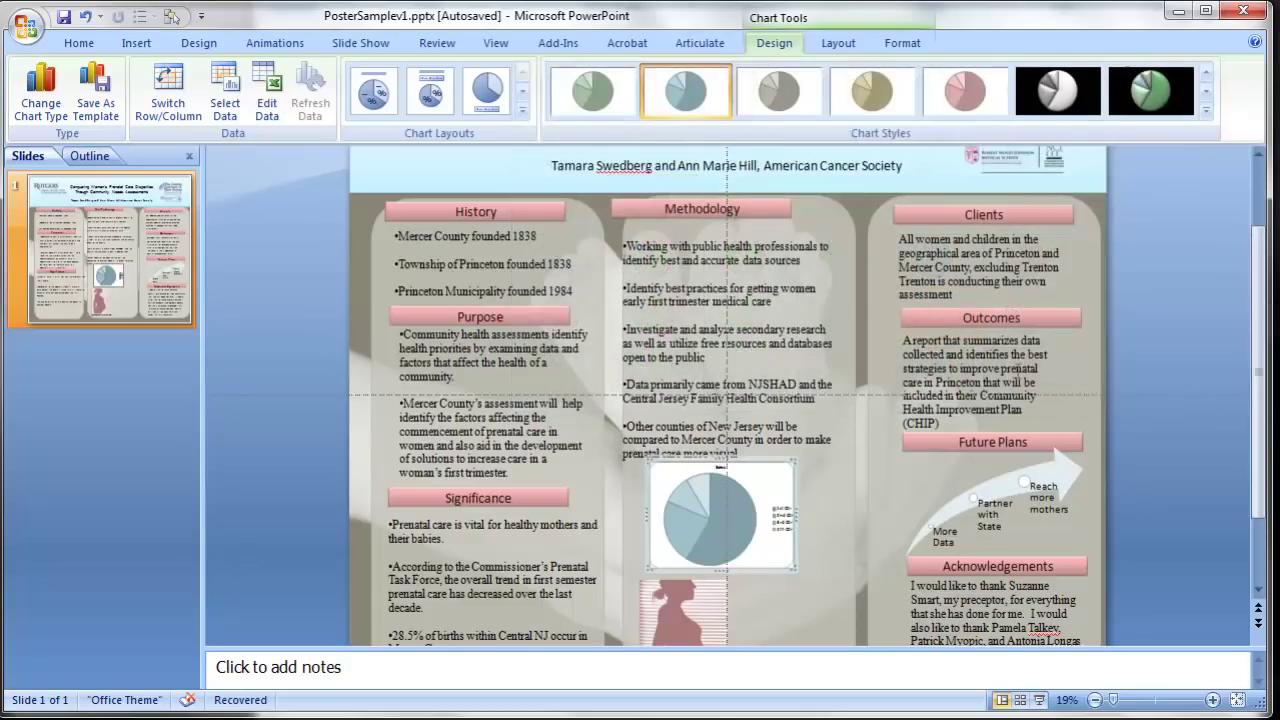
pyautogui.click(1181, 415)
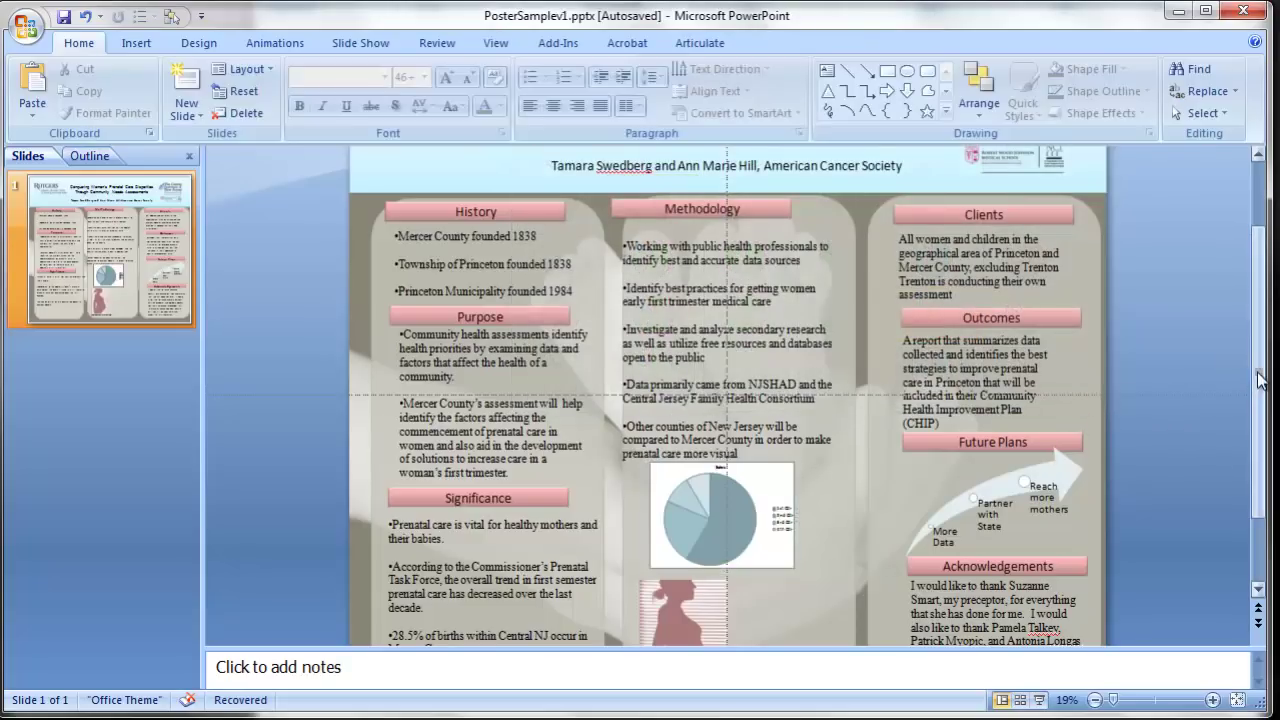
pyautogui.scroll(2, 1260, 292)
pyautogui.scroll(-3, 1261, 298)
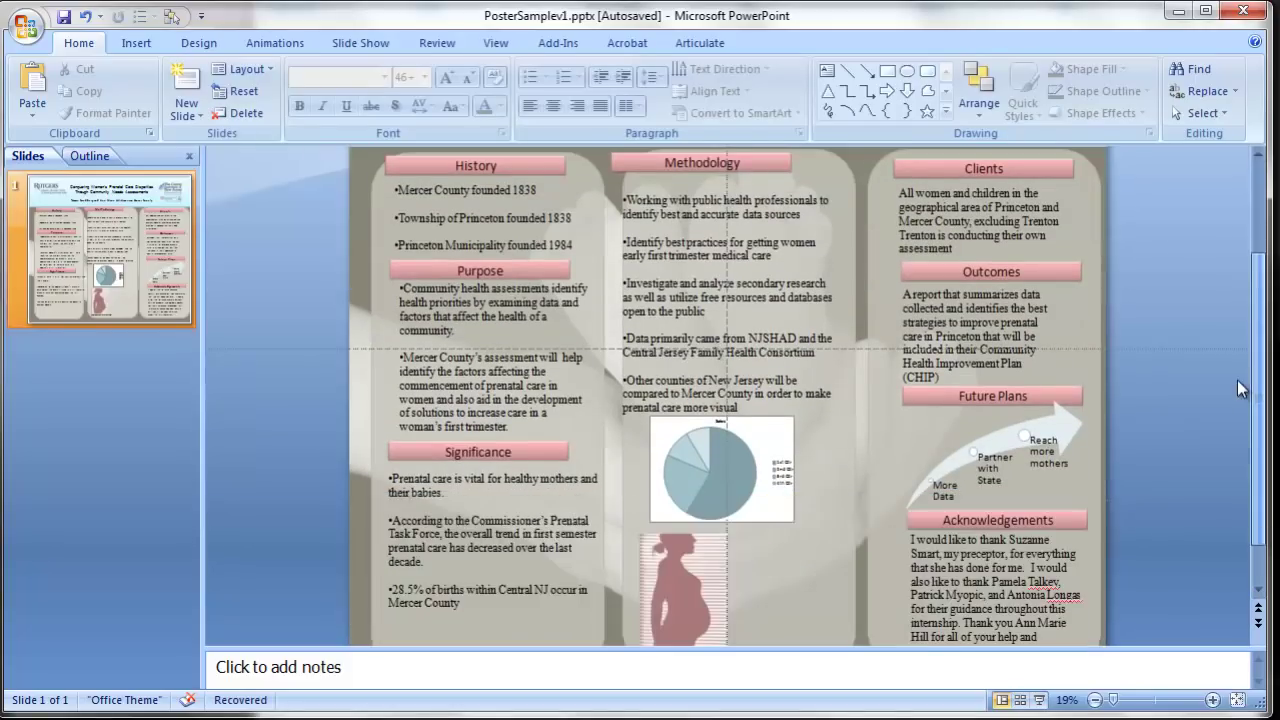
# Set the pie chart area's shape fill to No Fill so the poster background shows through.
pyautogui.click(796, 505)
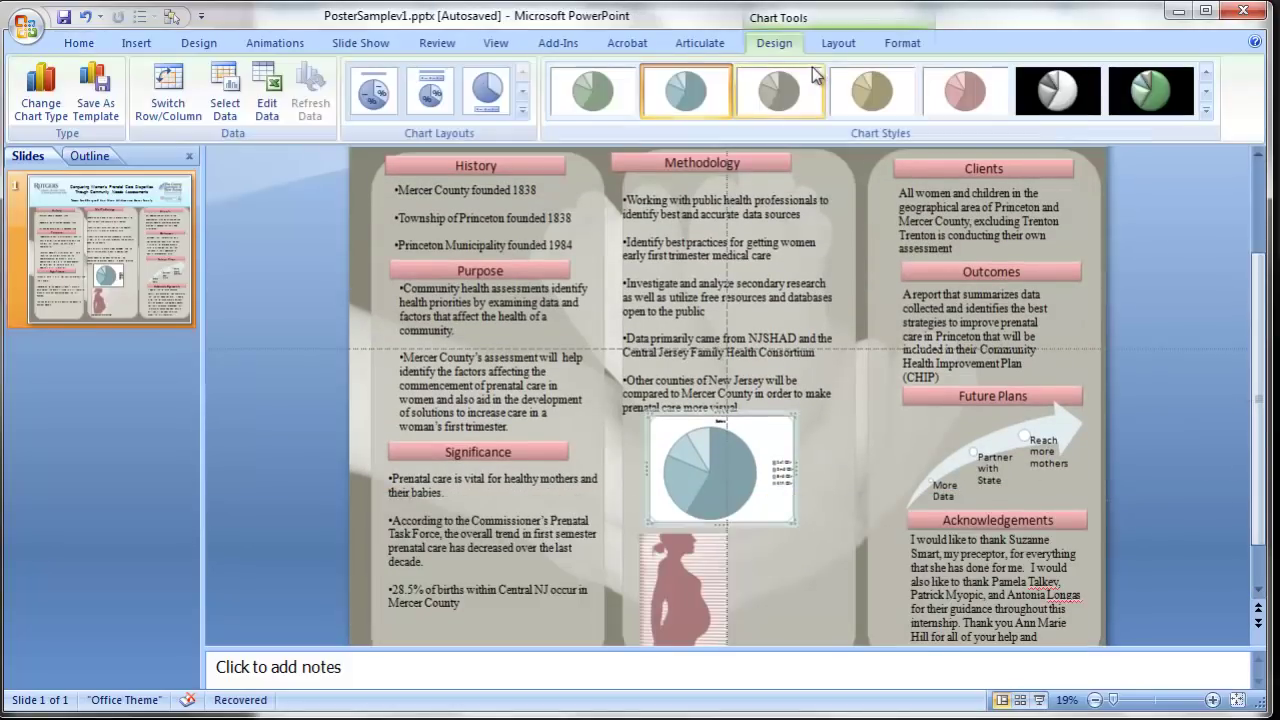
pyautogui.click(835, 42)
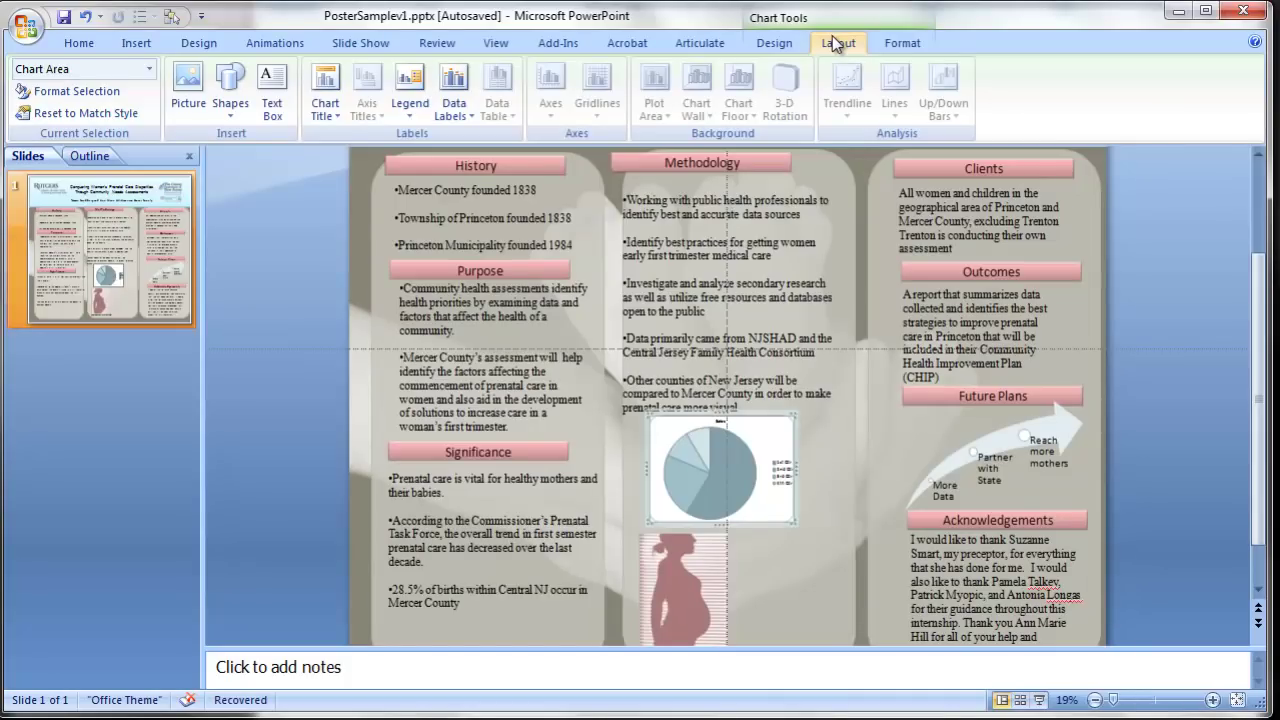
pyautogui.click(775, 44)
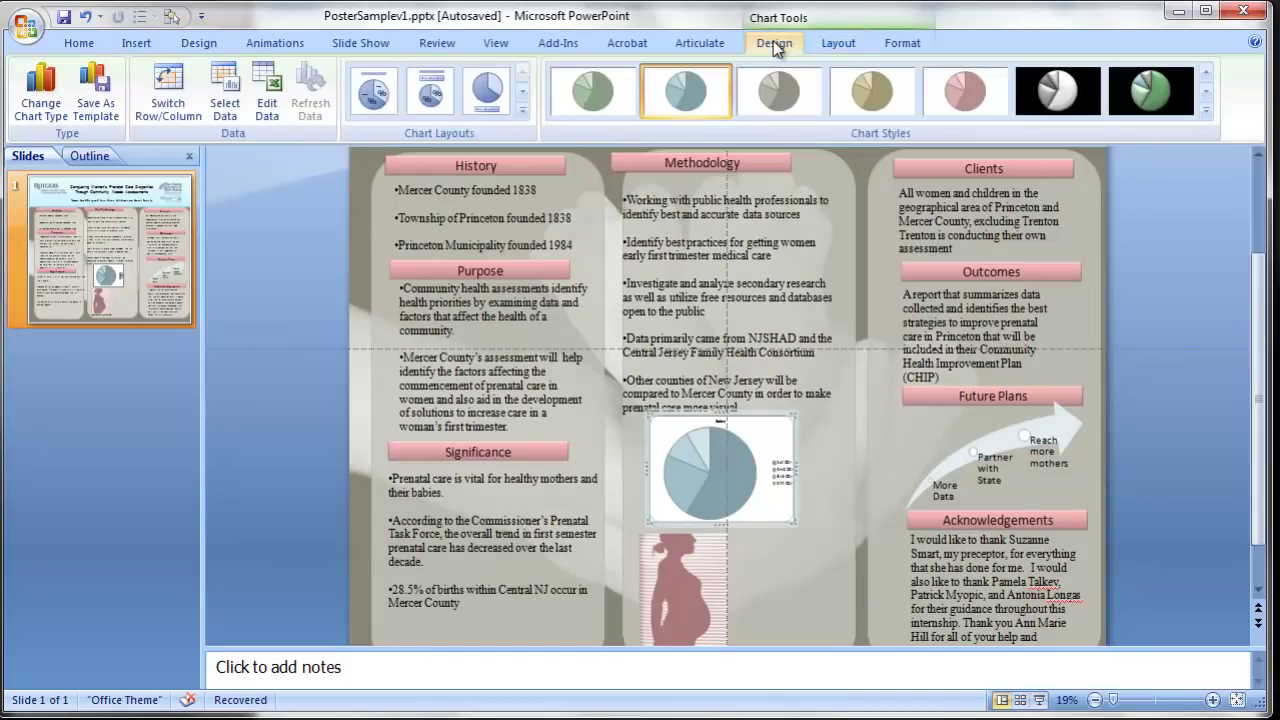
pyautogui.click(900, 44)
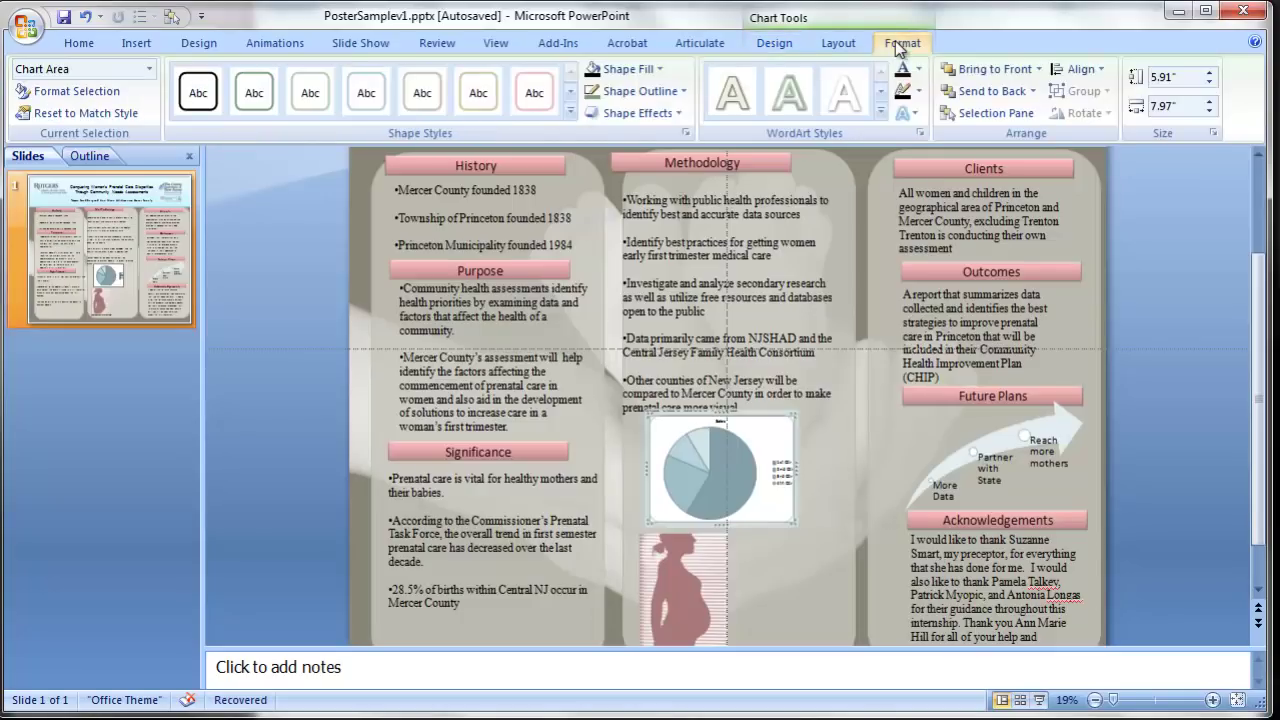
pyautogui.click(661, 70)
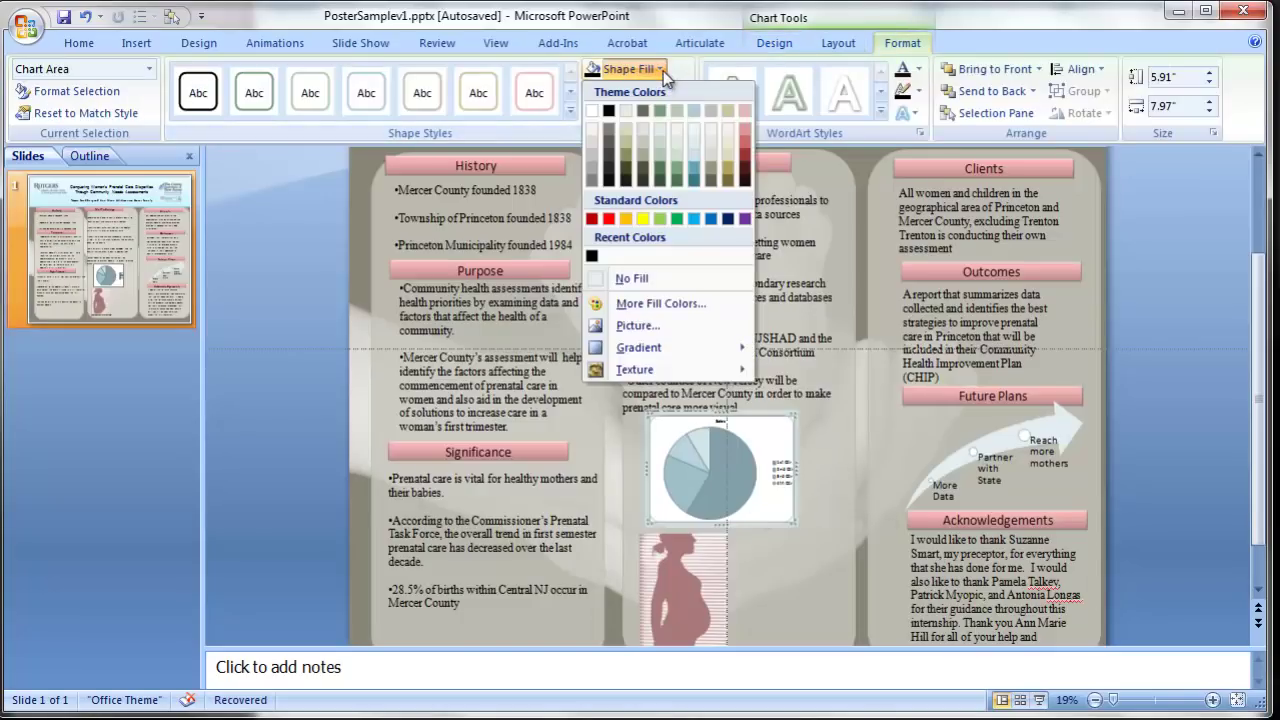
pyautogui.click(630, 282)
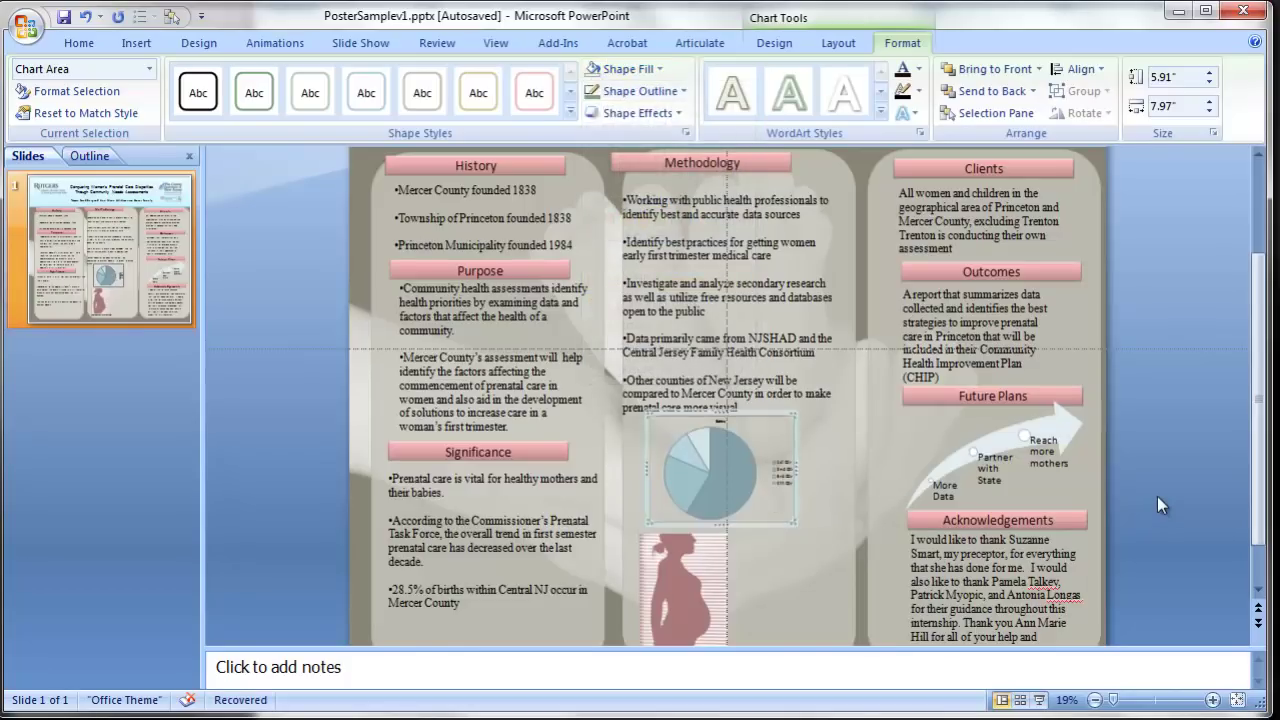
pyautogui.click(1157, 496)
# Set the pie chart area's shape outline to No Outline.
pyautogui.click(768, 514)
pyautogui.click(670, 92)
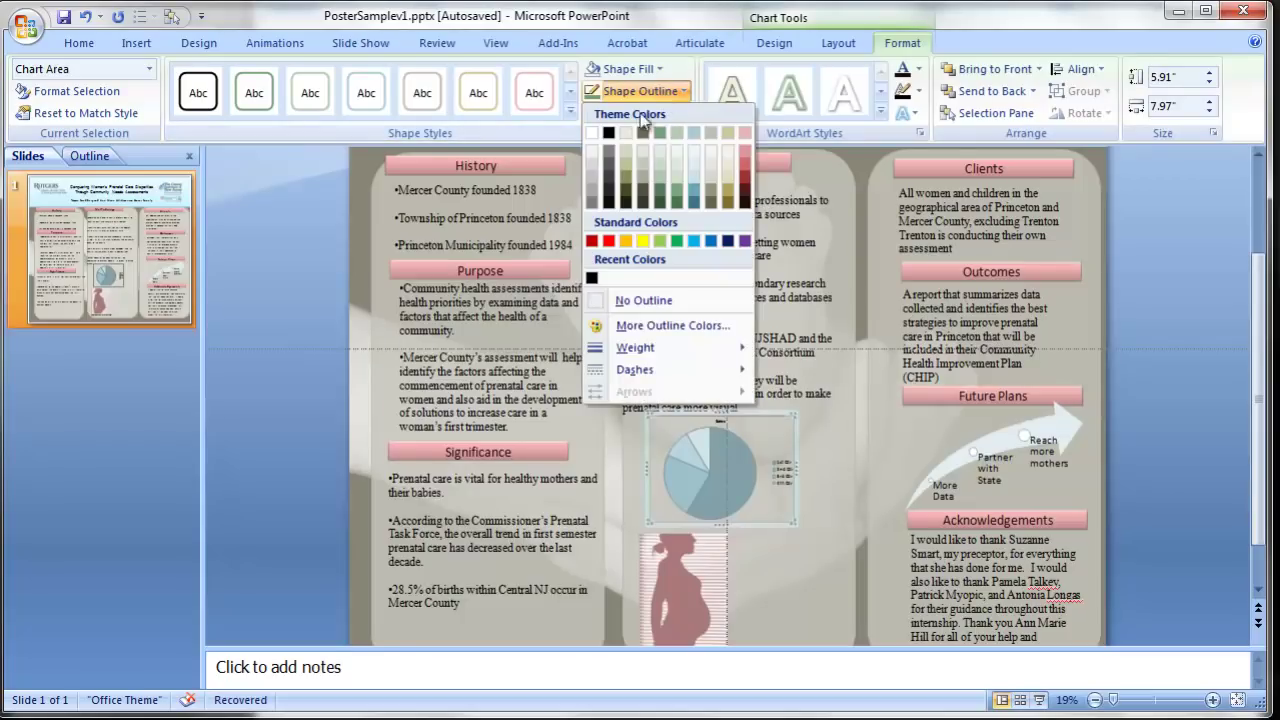
pyautogui.click(630, 300)
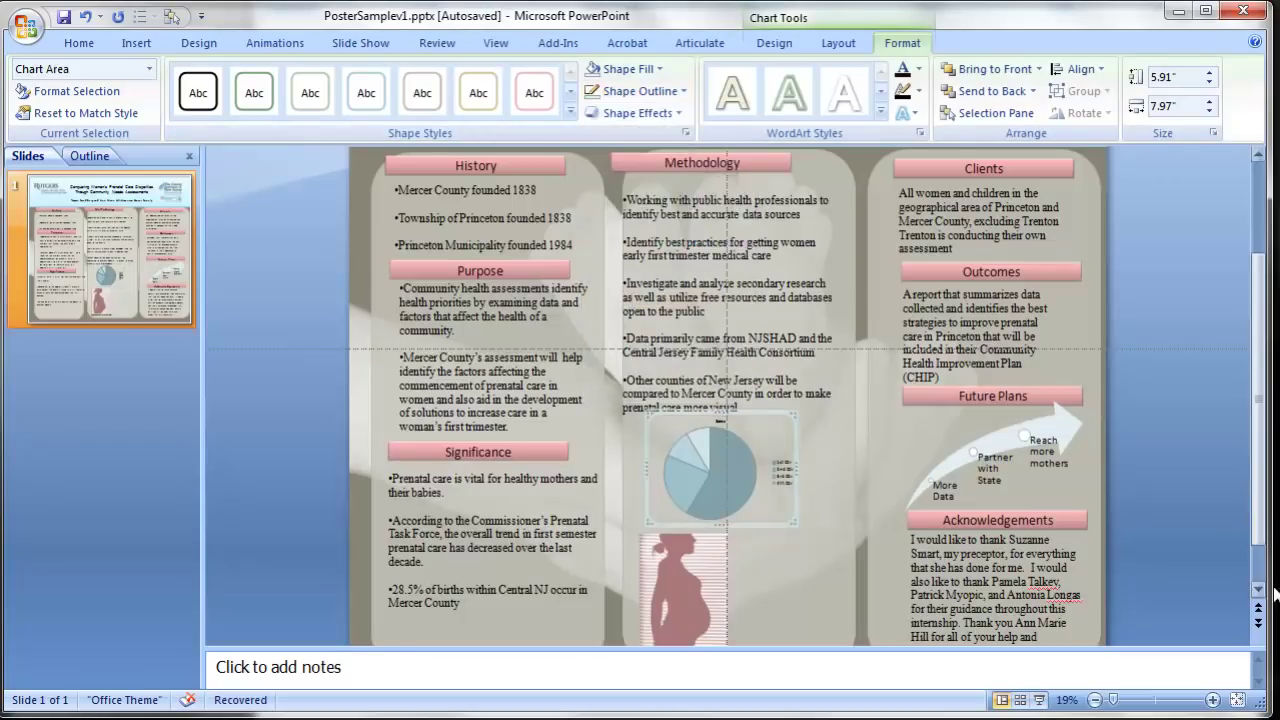